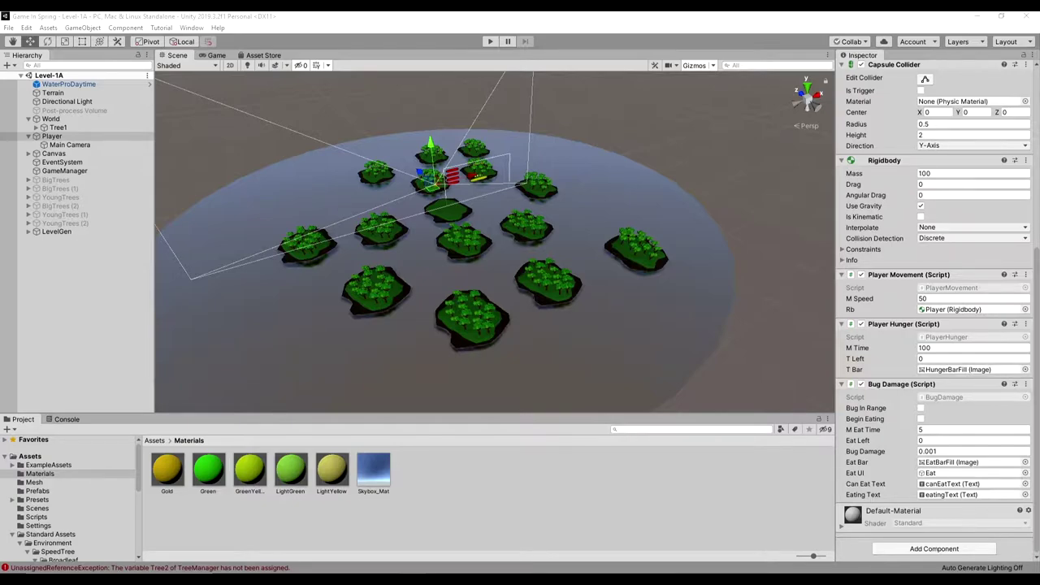
Add a Character Controller component to the Player object.
left_click(52, 137)
left_click(905, 553)
left_click(935, 429)
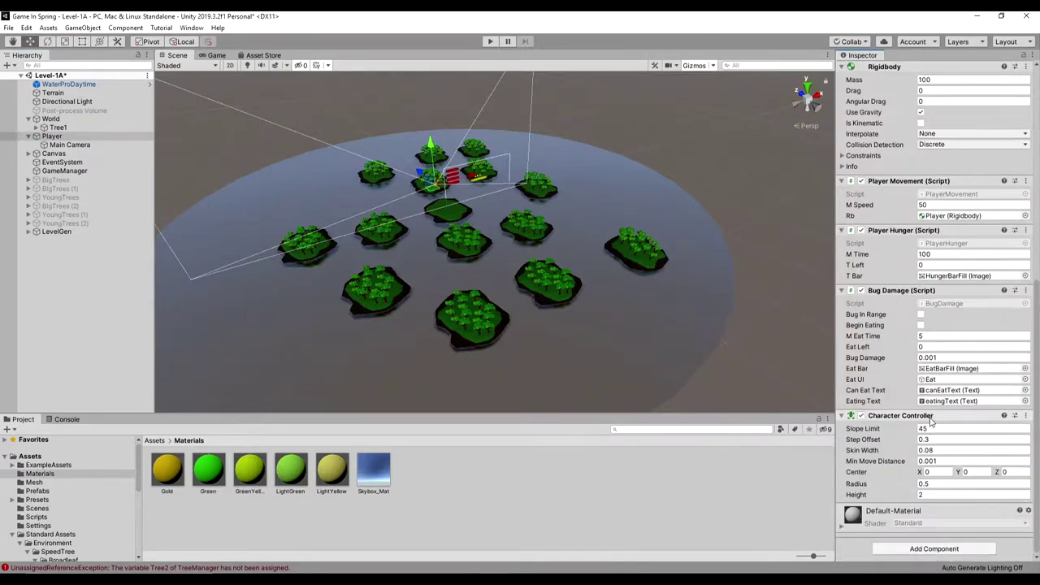
Remove the Capsule Collider component from the Player object.
double_click(54, 137)
scroll(613, 300, "down", 2)
scroll(927, 244, "up", 6)
left_click(1026, 166)
left_click(981, 221)
scroll(955, 342, "down", 3)
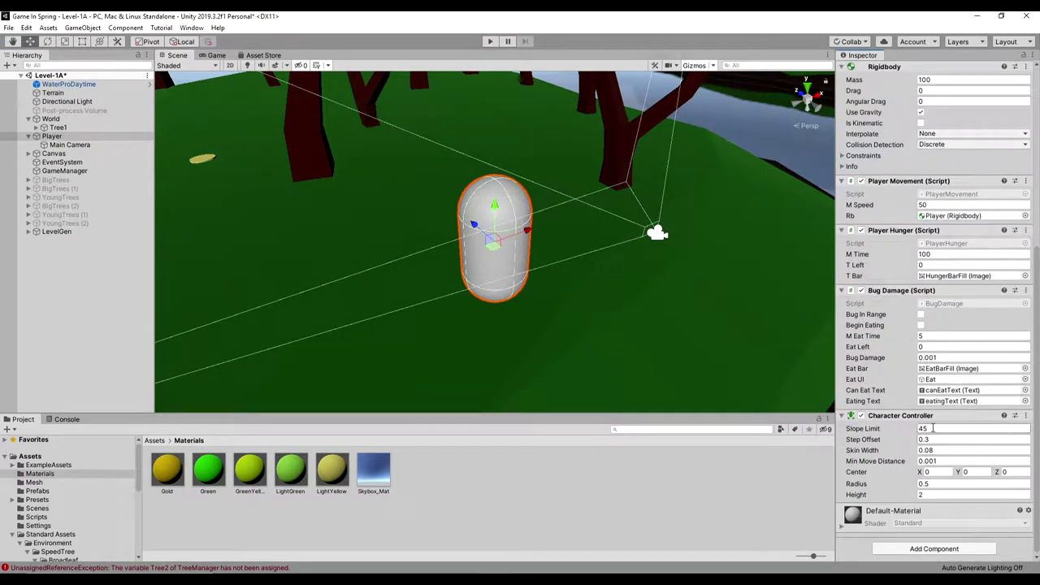
scroll(967, 492, "up", 5)
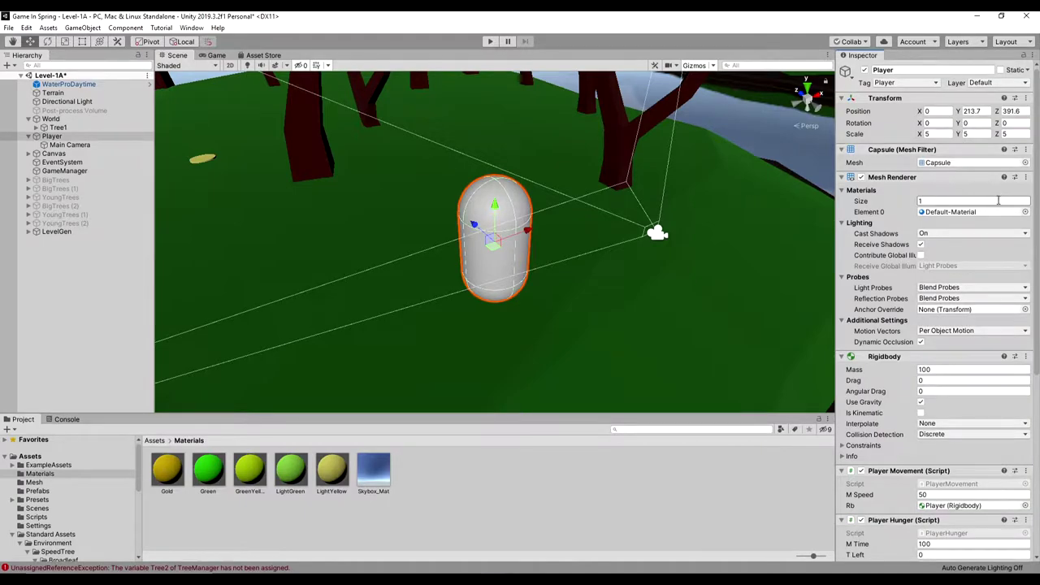
Remove the Mesh Renderer, Capsule Mesh Filter and Rigidbody components from the Player object.
left_click(1026, 177)
left_click(965, 228)
left_click(1026, 150)
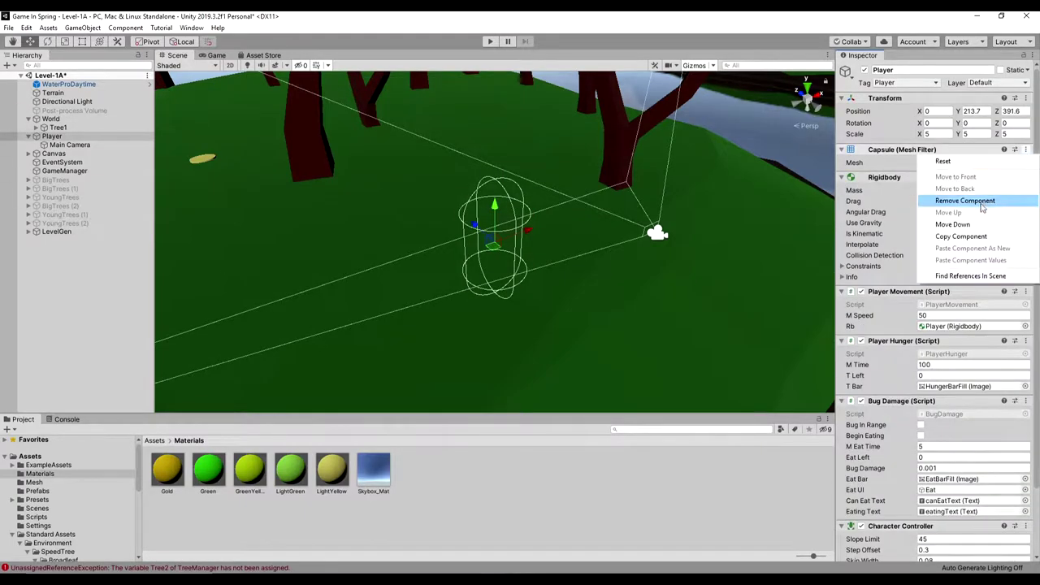
left_click(981, 201)
left_click(1026, 150)
left_click(981, 202)
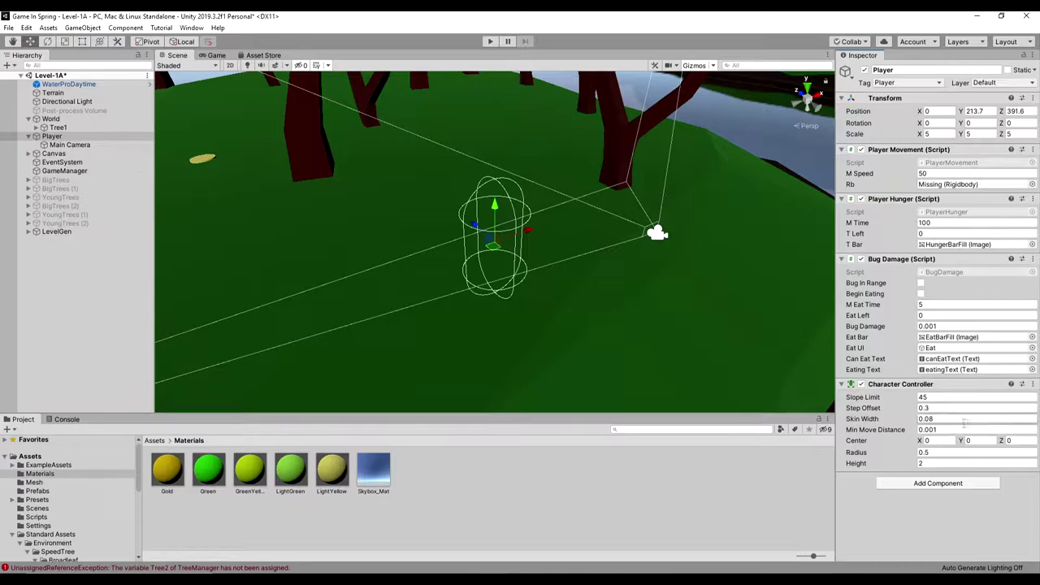
Create a 3D cylinder as a child of the Player object.
right_click(61, 136)
mouse_move(89, 251)
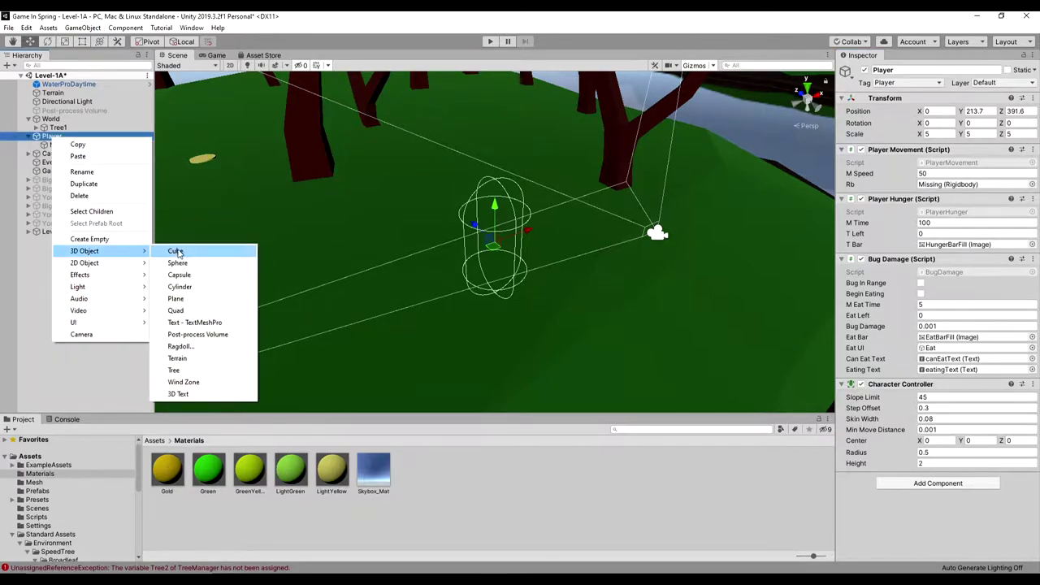
left_click(188, 293)
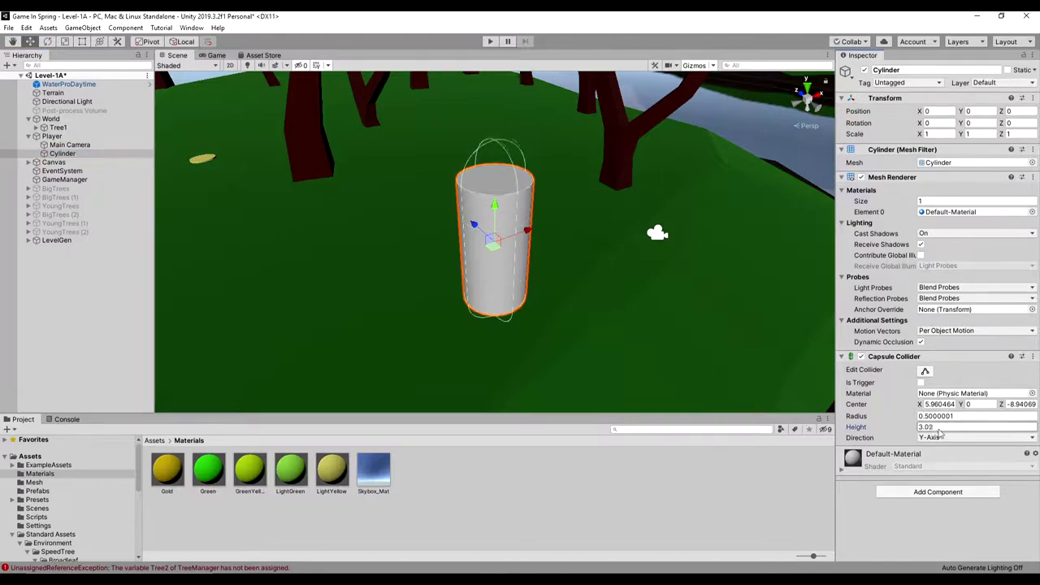
Center Main Camera on the Player with Y and Z position 0, and raise it to about 0.777 on Y.
left_click(62, 146)
left_click(977, 111)
type("0")
left_click(1010, 112)
type("0")
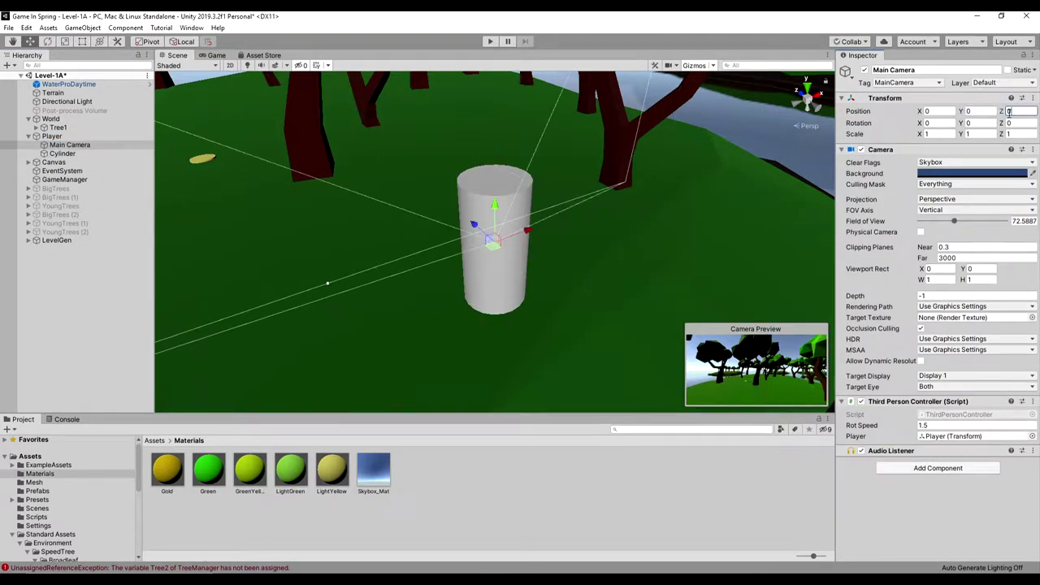
left_click_drag(491, 209, 498, 156)
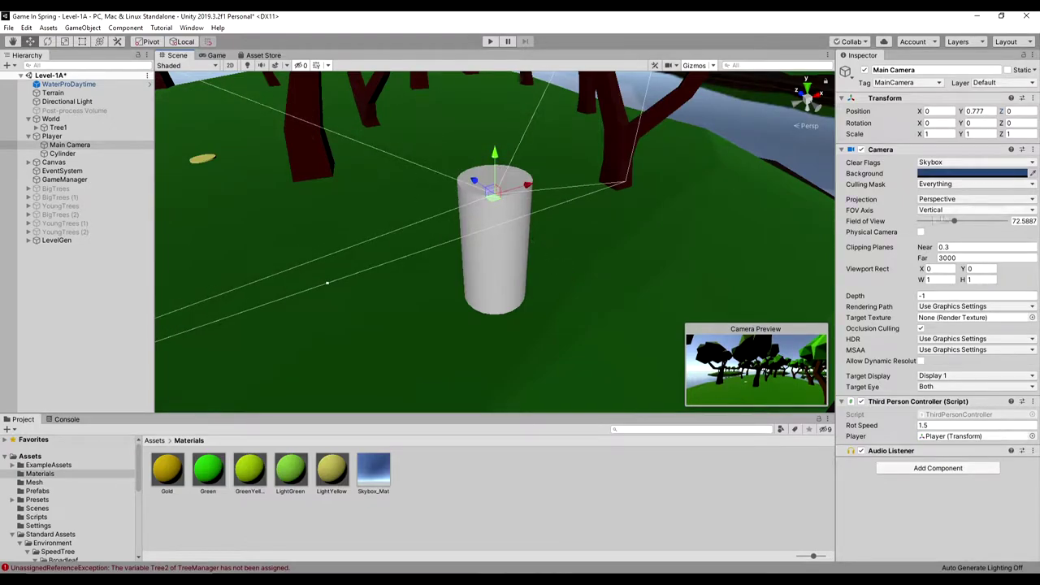
Remove the Third Person Controller script from Main Camera.
scroll(422, 223, "down", 8)
scroll(422, 223, "up", 2)
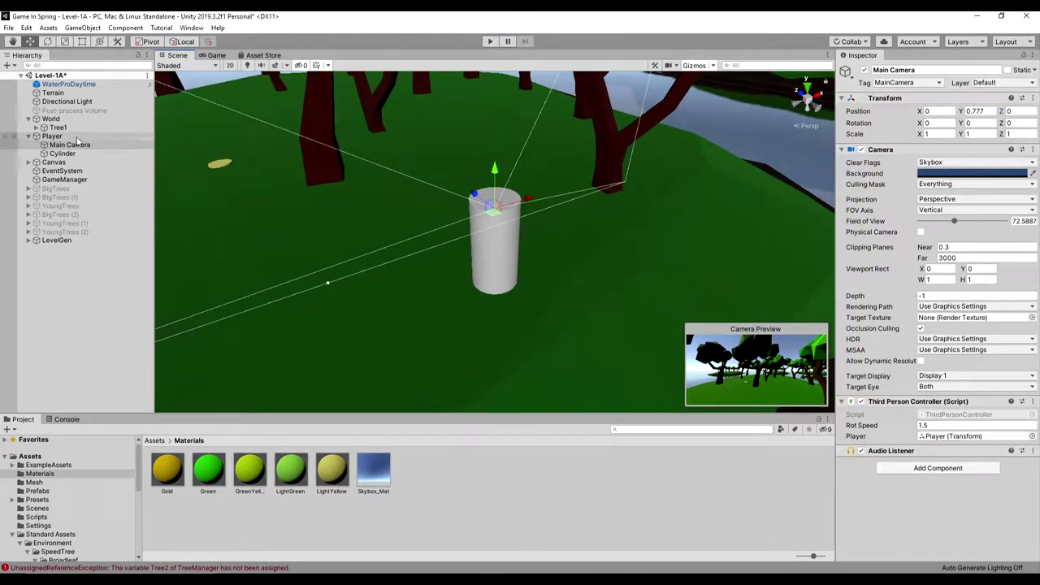
left_click(1033, 402)
left_click(968, 429)
left_click(70, 145)
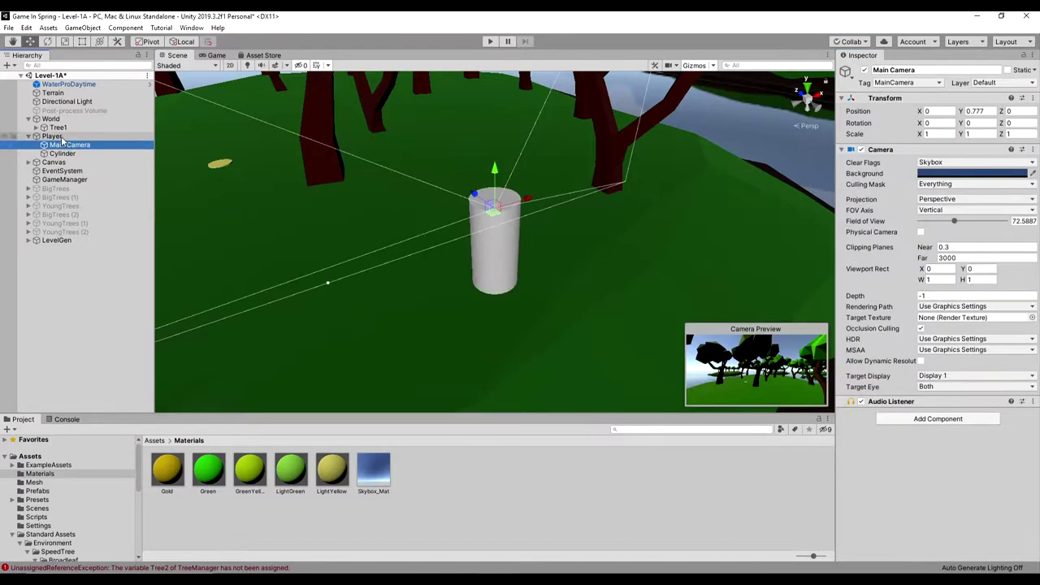
Rename the ThirdPersonController script file in the Scripts folder as MouseLook.
left_click(62, 137)
left_click(514, 492)
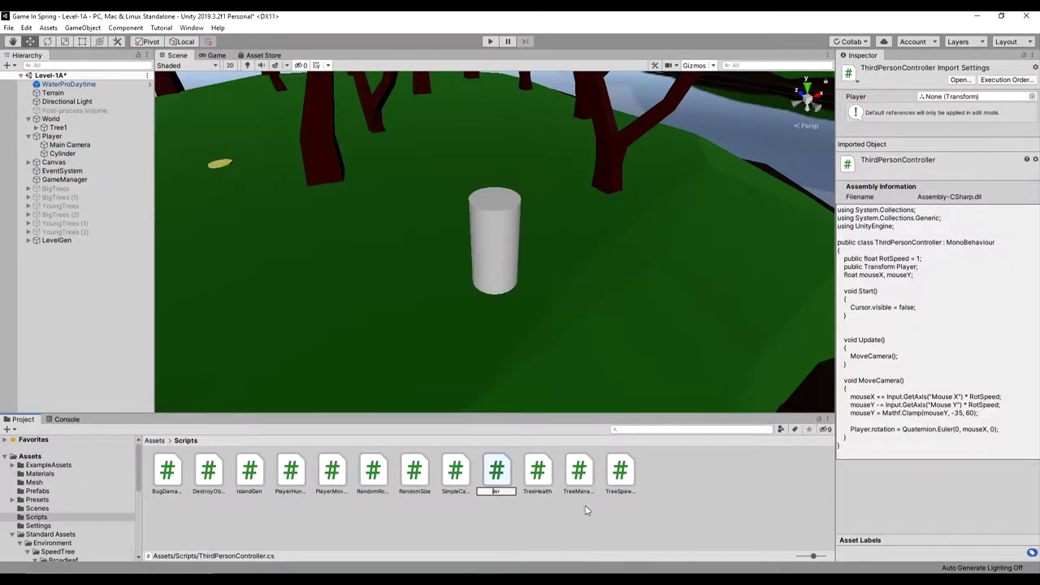
type("MouseLook")
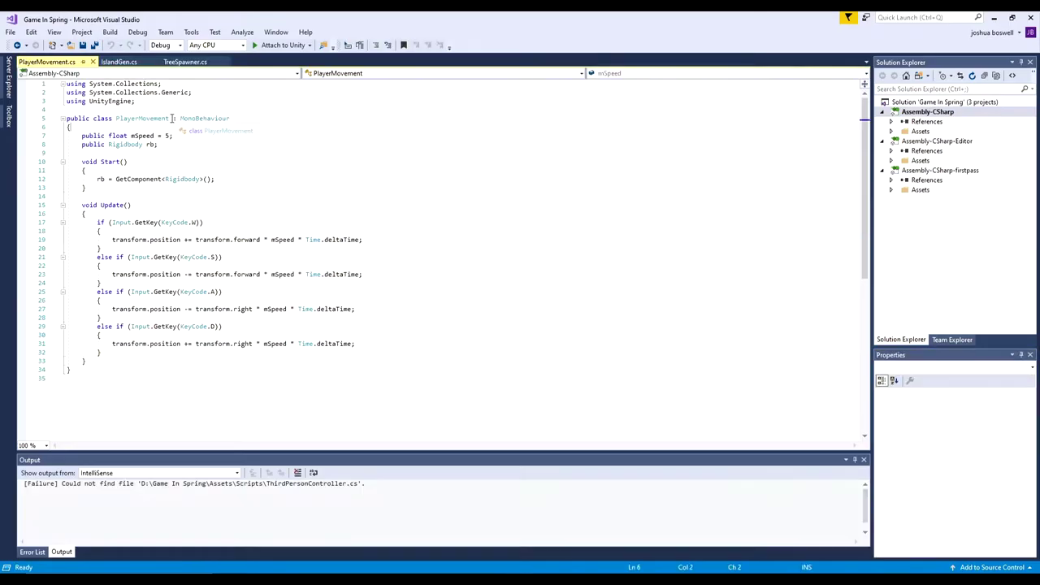
double_click(147, 119)
type("Mo")
key("ctrl+z")
key("ctrl+z")
key("ctrl+z")
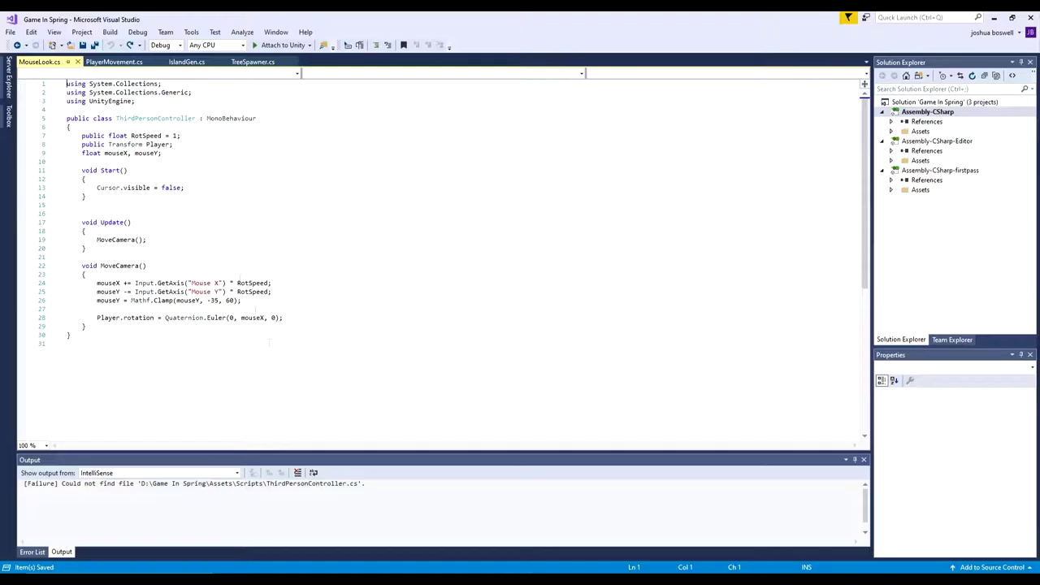
In MouseLook.cs, rename the class to MouseLook and rewrite MoveCamera to clamp xRot between -90f and 90f and rotate Player by Vector3.up * mouseX.
double_click(157, 119)
key("BackSpace")
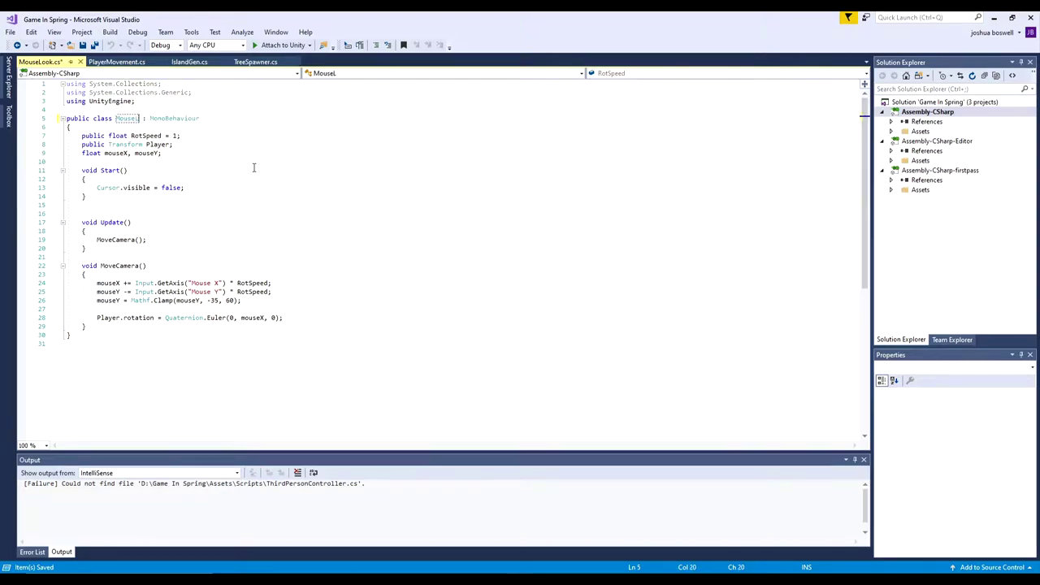
left_click_drag(290, 317, 68, 284)
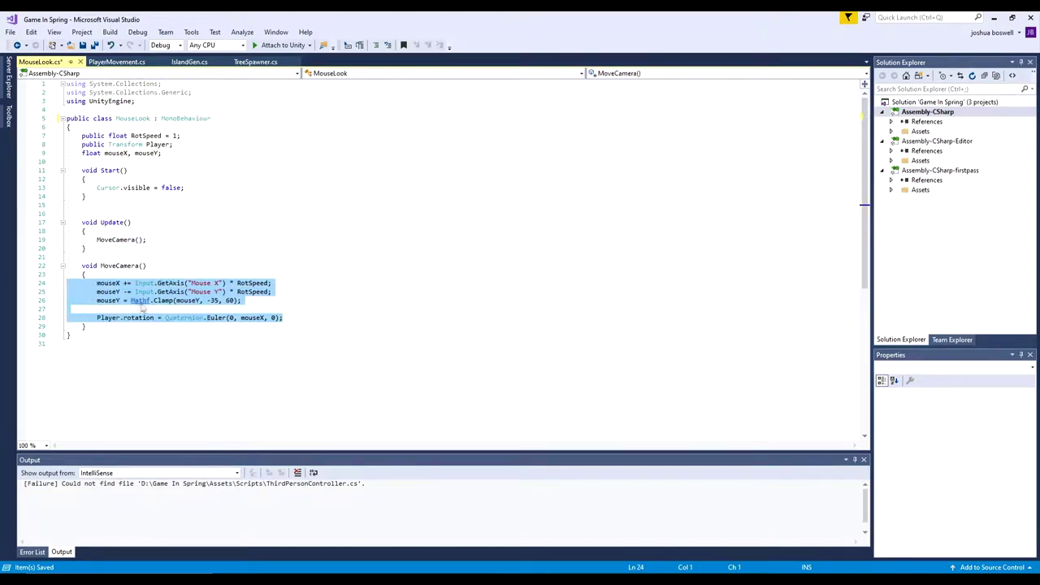
left_click(81, 301)
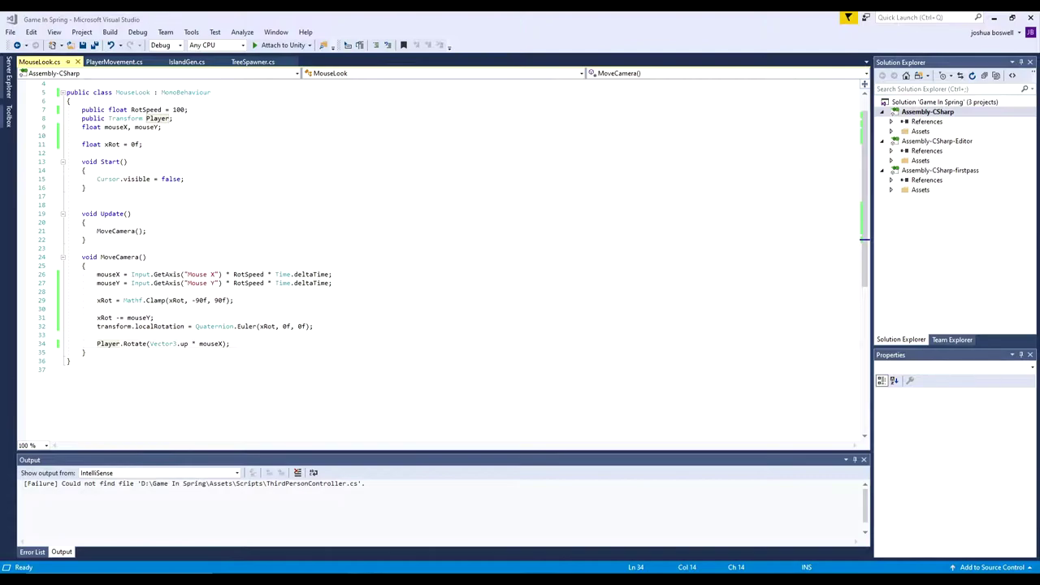
left_click(205, 326)
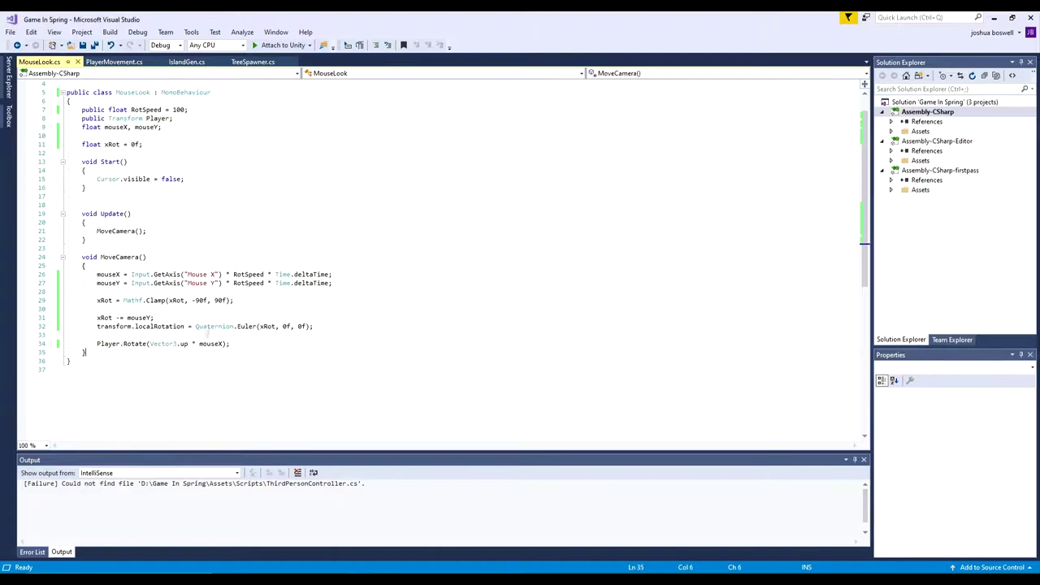
left_click(117, 319)
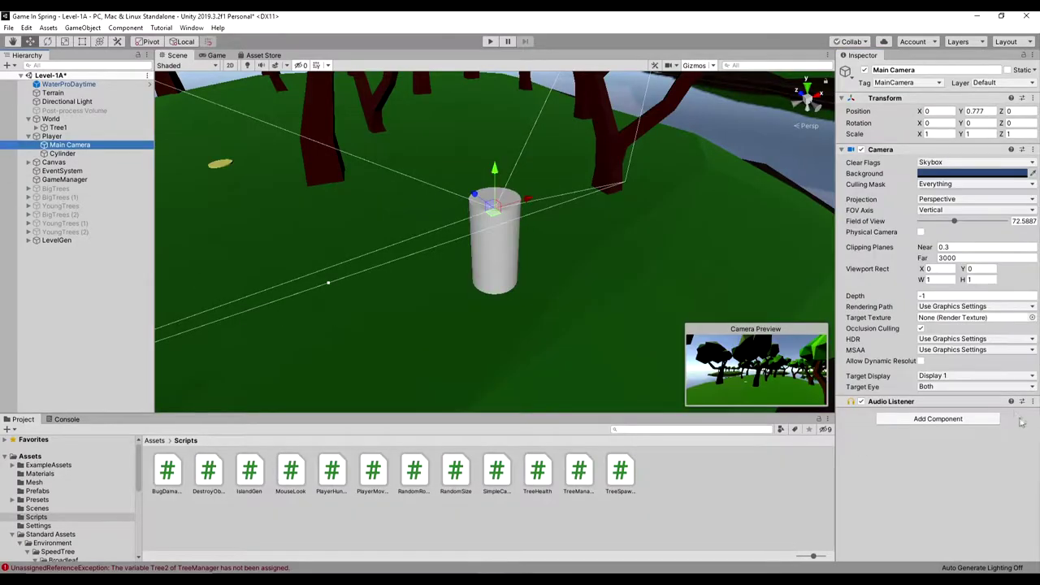
Back in Unity, add the Mouse Look script component to Main Camera and run the game to test it.
right_click(927, 402)
left_click(963, 504)
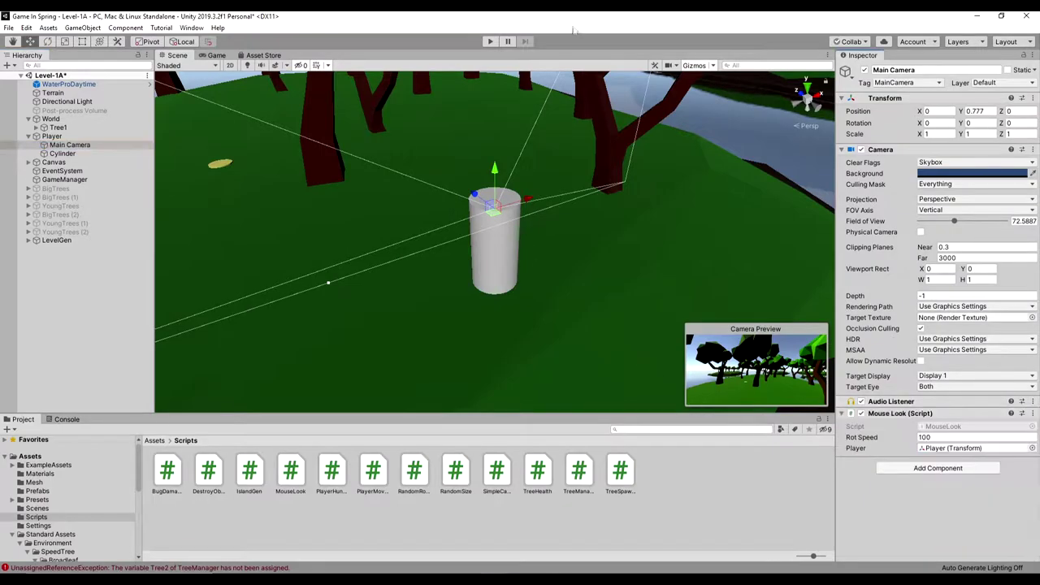
left_click(492, 41)
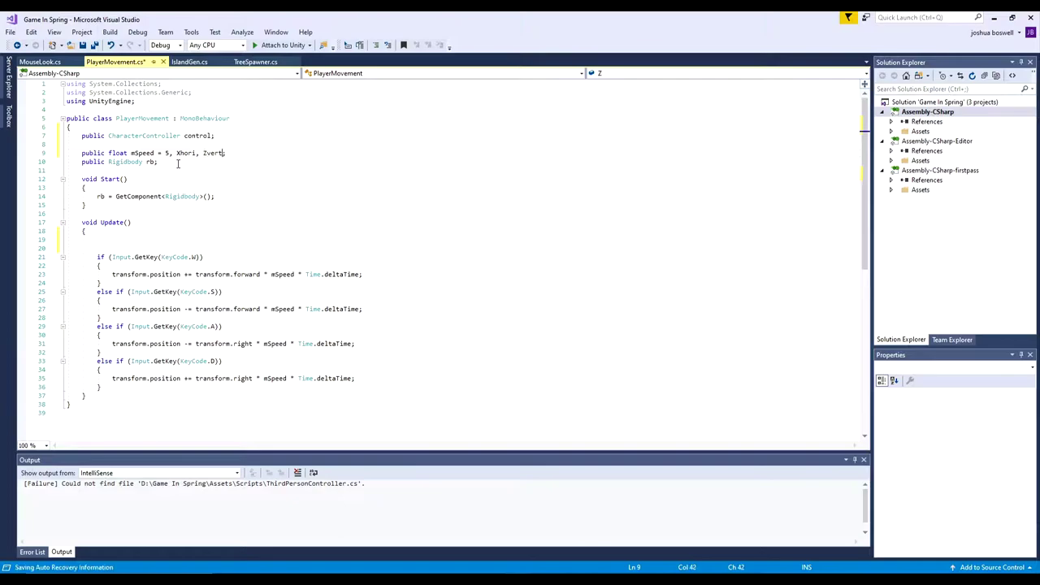
In Visual Studio, make PlayerMovement's Update store the Horizontal input axis in Xhori and the Vertical axis in Zvert.
type("Xhori = Input.GetAxis(\"Horizontal\");")
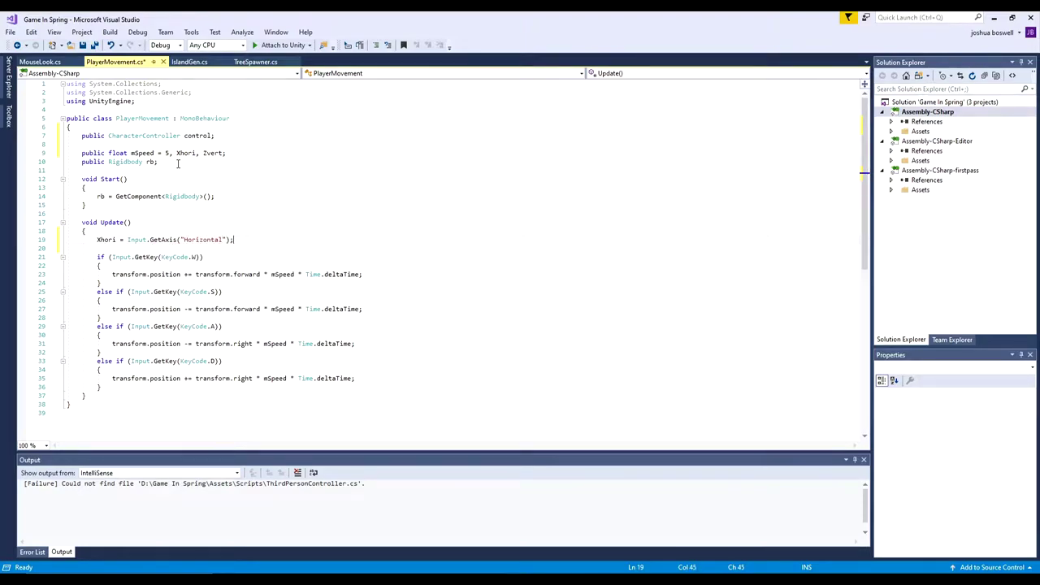
key("Return")
type("Zvert = Input.")
type("GetAxis")
Add a Vector3 move from transform.right * Xhori + transform.forward * Zvert and call control.Move(move * mSpeed * Time.deltaTime).
type("control.Mov")
type("e(move ")
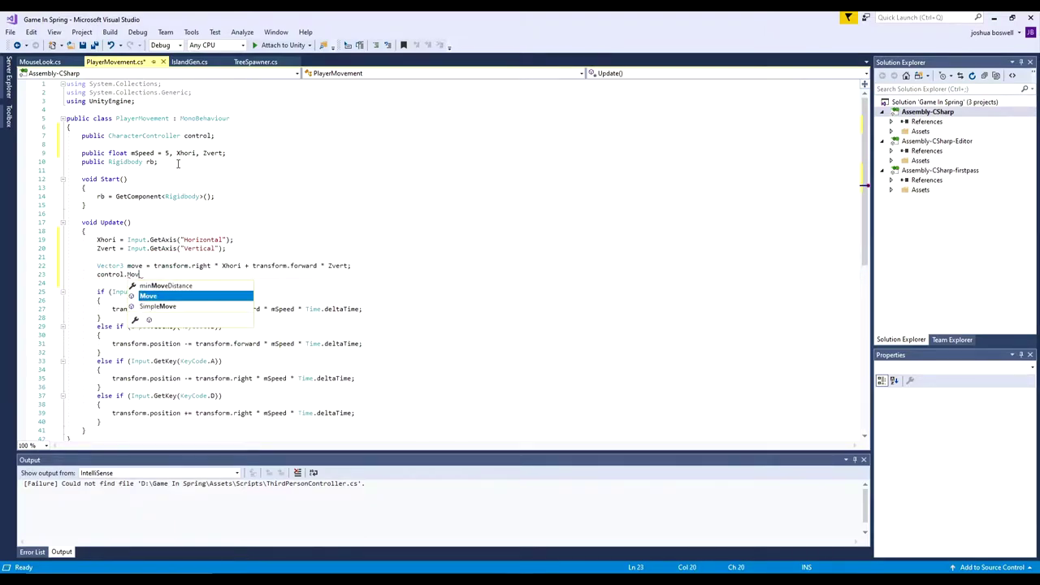
type("* mSpeed")
type(" * Time.deltaTime);")
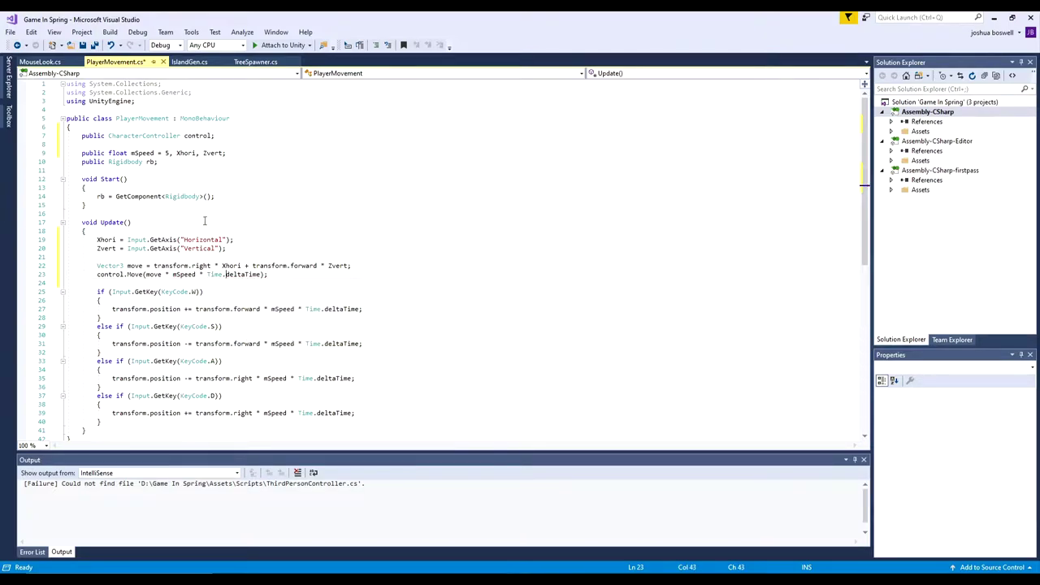
Delete the old W, S, A and D key-check blocks from Update and save the PlayerMovement script.
scroll(227, 274, "down", 2)
left_click_drag(107, 371, 67, 242)
key("BackSpace")
left_click(85, 47)
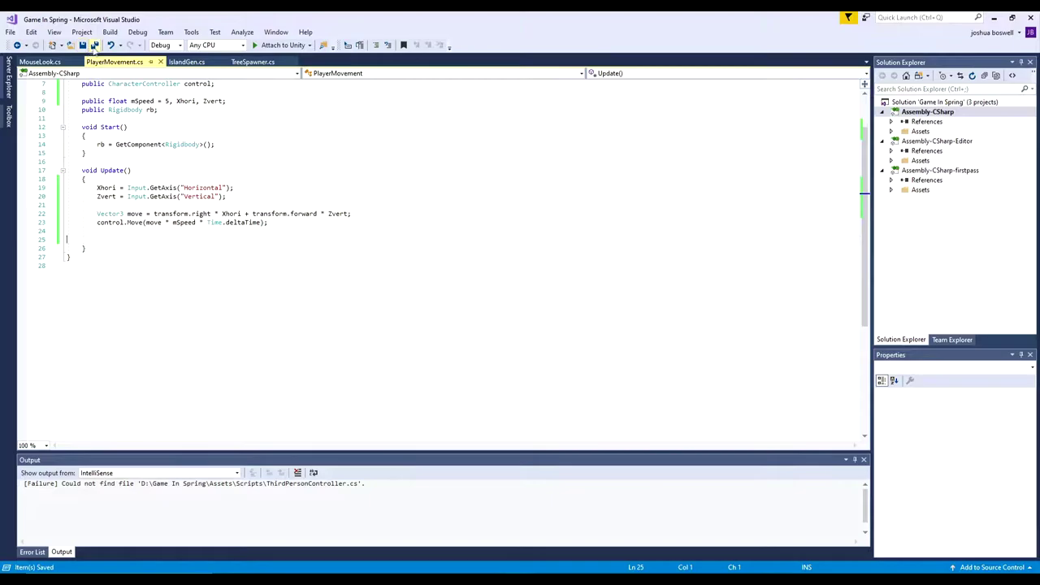
Switch back to Unity and briefly run the game to test the updated movement script.
left_click(994, 17)
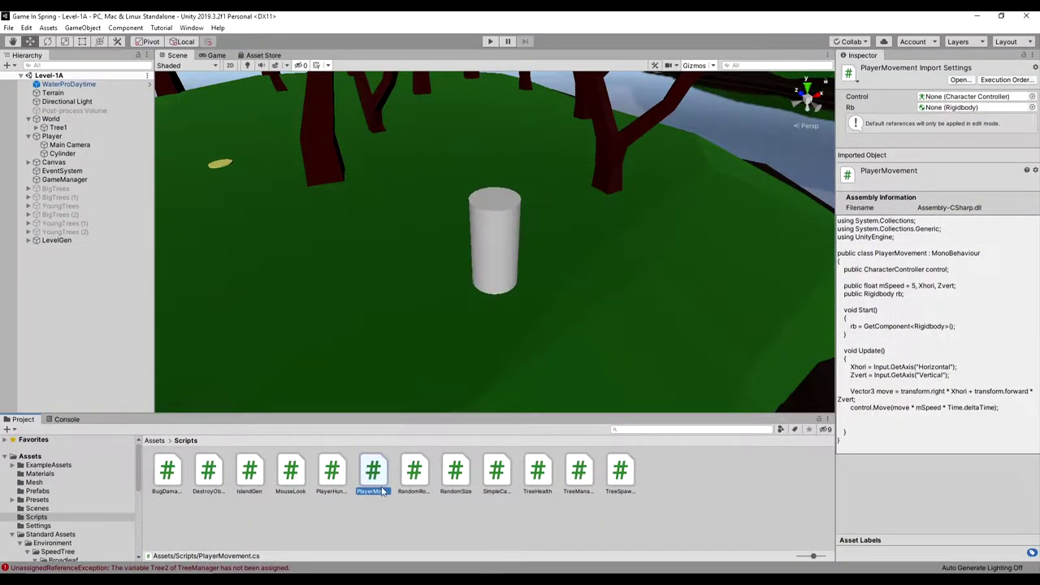
left_click(490, 41)
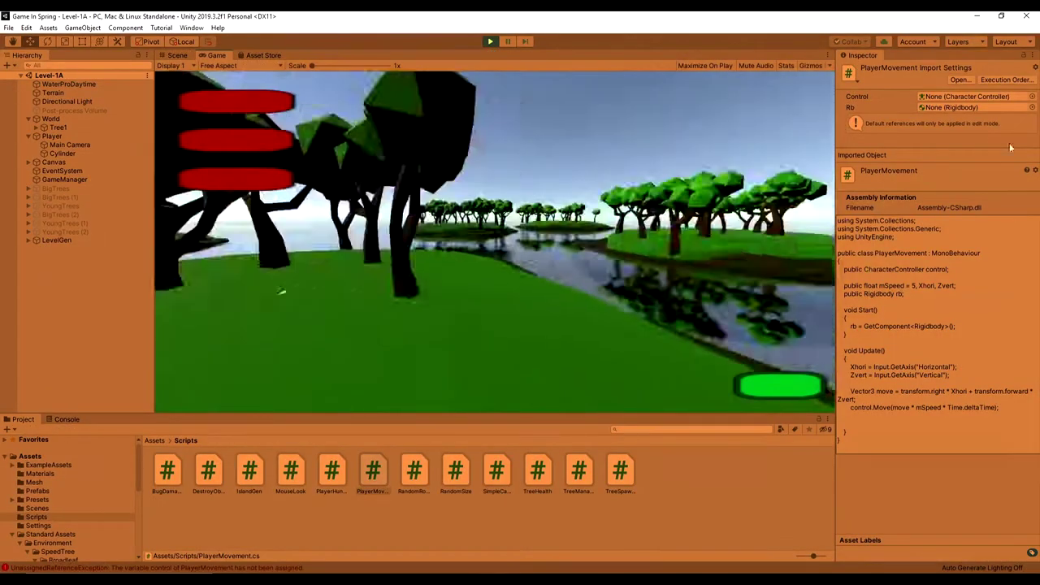
left_click(490, 41)
Assign the Player's Character Controller to the Control field of its Player Movement script.
left_click(52, 136)
left_click(966, 218)
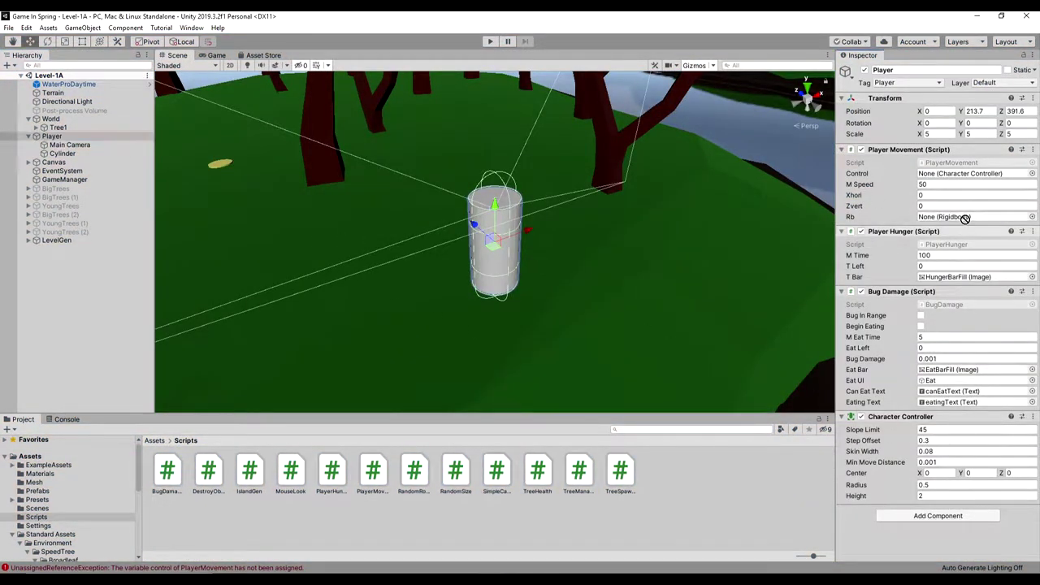
left_click_drag(57, 138, 968, 173)
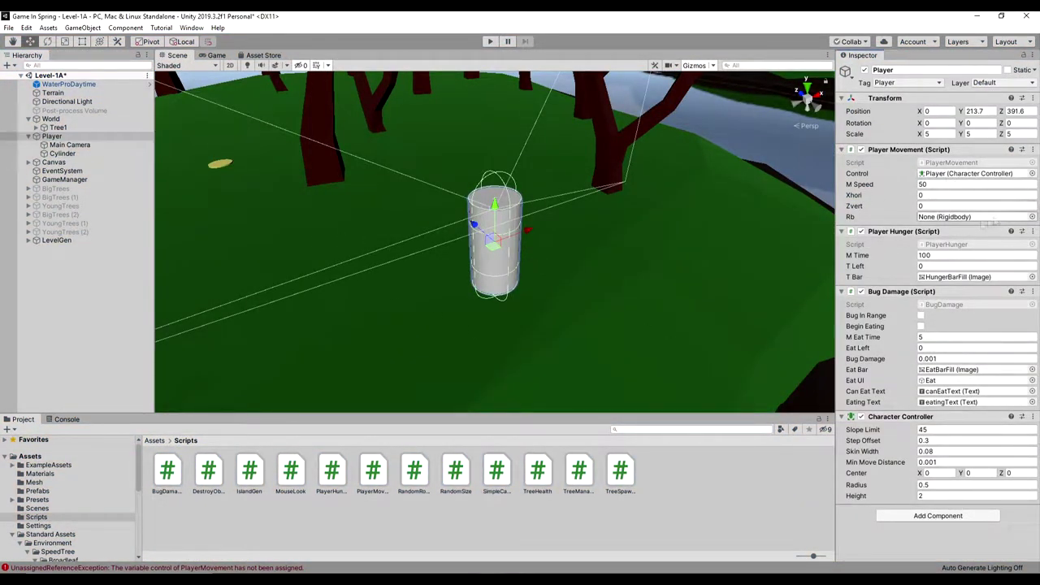
Add a Rigidbody component to Player and assign it to the Rb field of Player Movement.
left_click(941, 518)
left_click(922, 435)
scroll(896, 452, "down", 3)
left_click(491, 42)
left_click(491, 42)
left_click_drag(51, 138, 967, 136)
Run the game, move the player forward to test the Rigidbody setup, and stop it.
left_click(489, 43)
key("w")
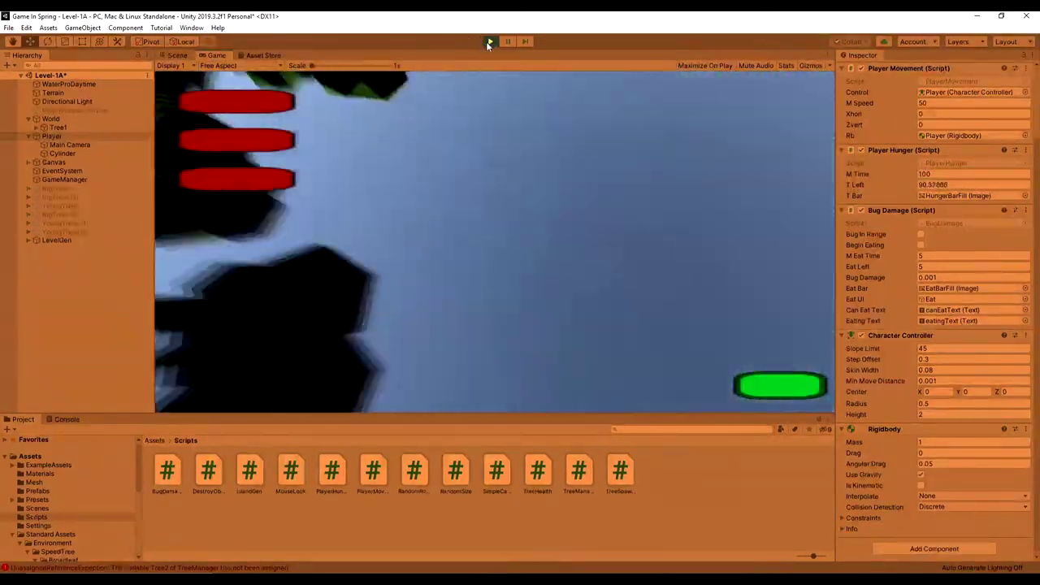
left_click(489, 41)
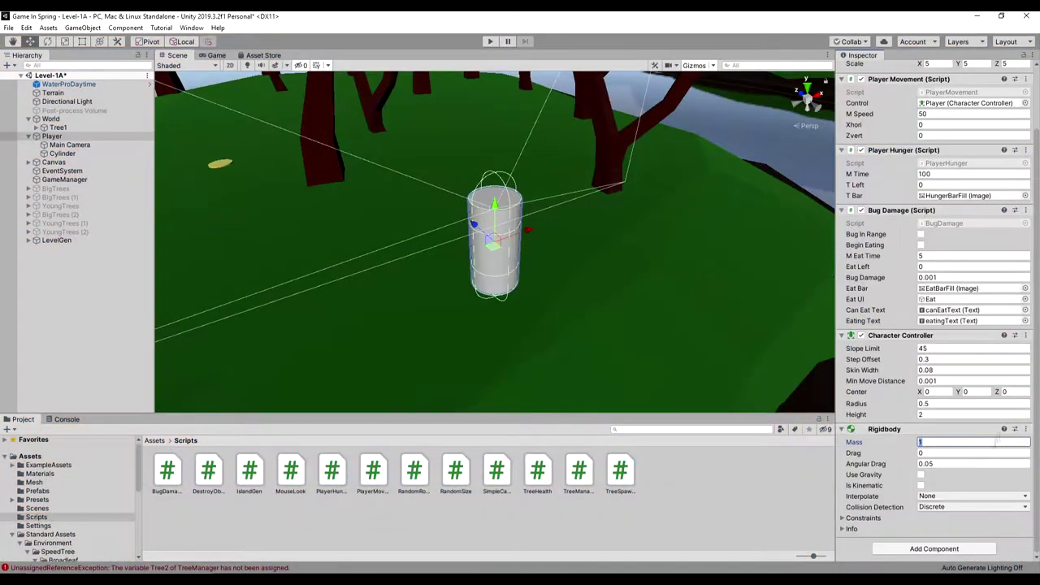
Run the game and test walking the player forward, backward and sideways around the island.
left_click(490, 41)
key("w")
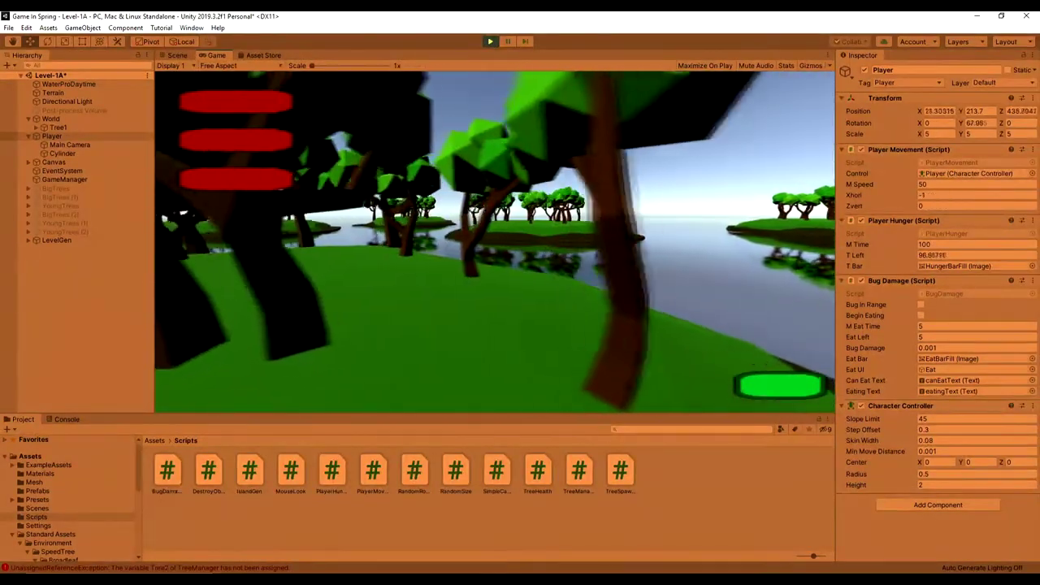
key("s")
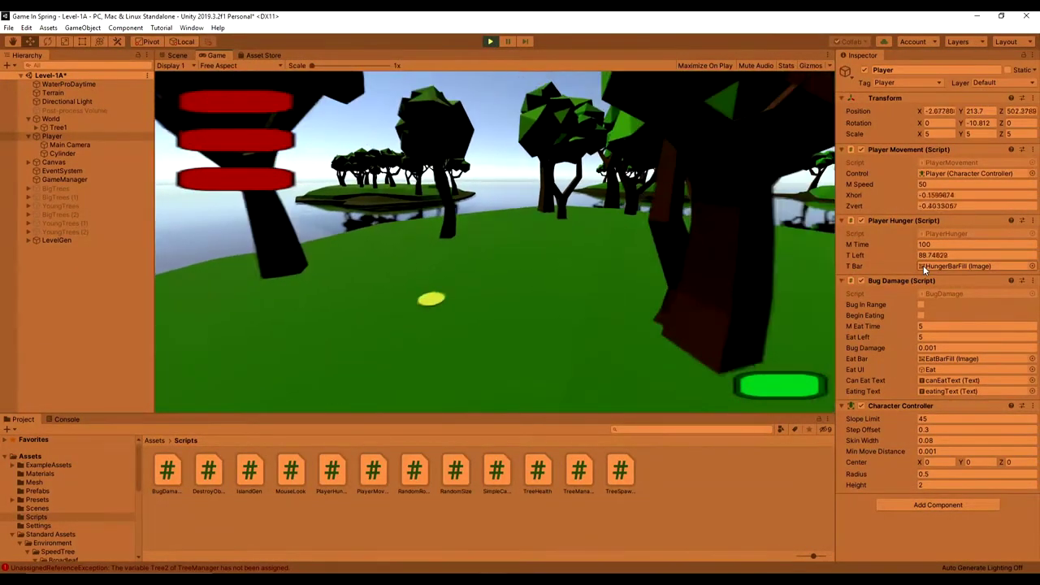
key("d")
key("a")
key("w")
key("d")
key("s")
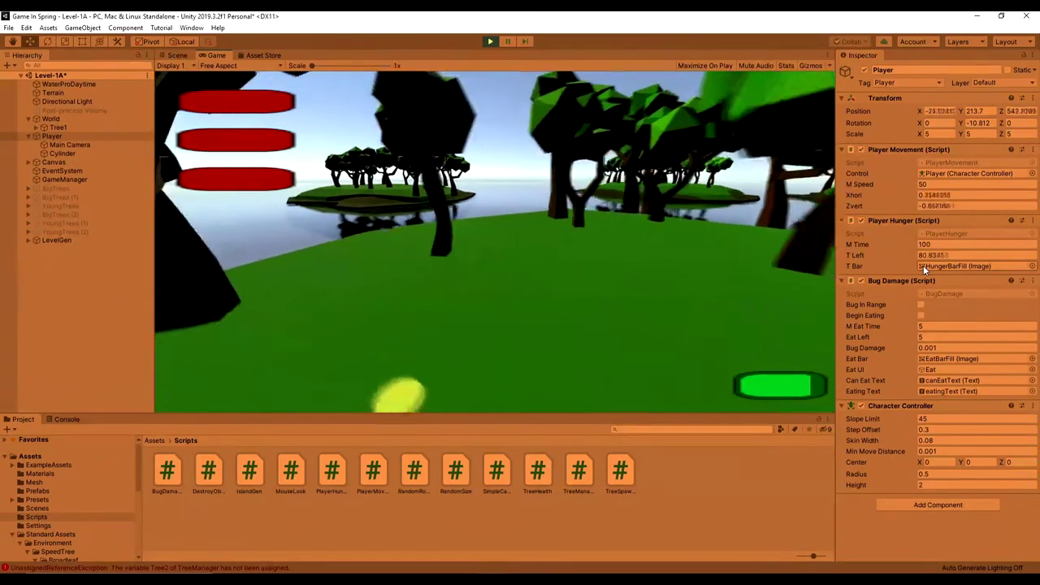
key("w")
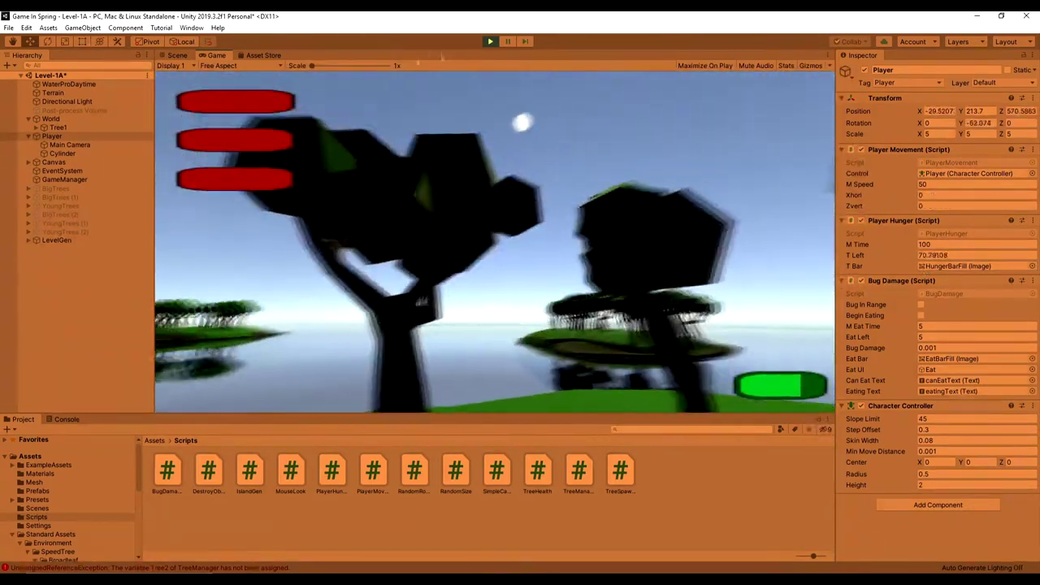
Stop the game, then remove the initial value assigned to mSpeed in the PlayerMovement script and save it.
left_click(490, 42)
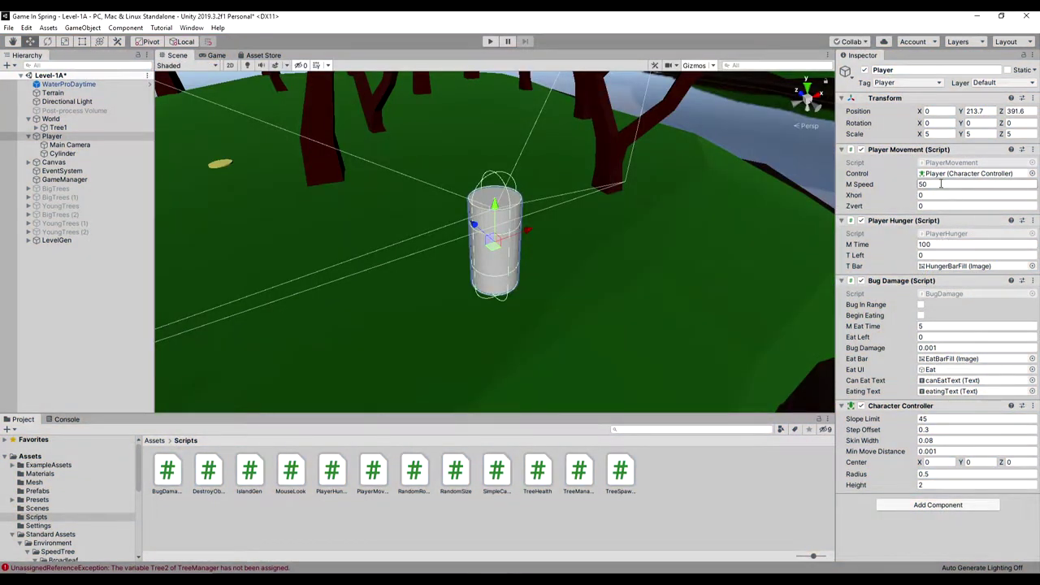
key("alt+Tab")
left_click_drag(179, 152, 153, 152)
key("BackSpace")
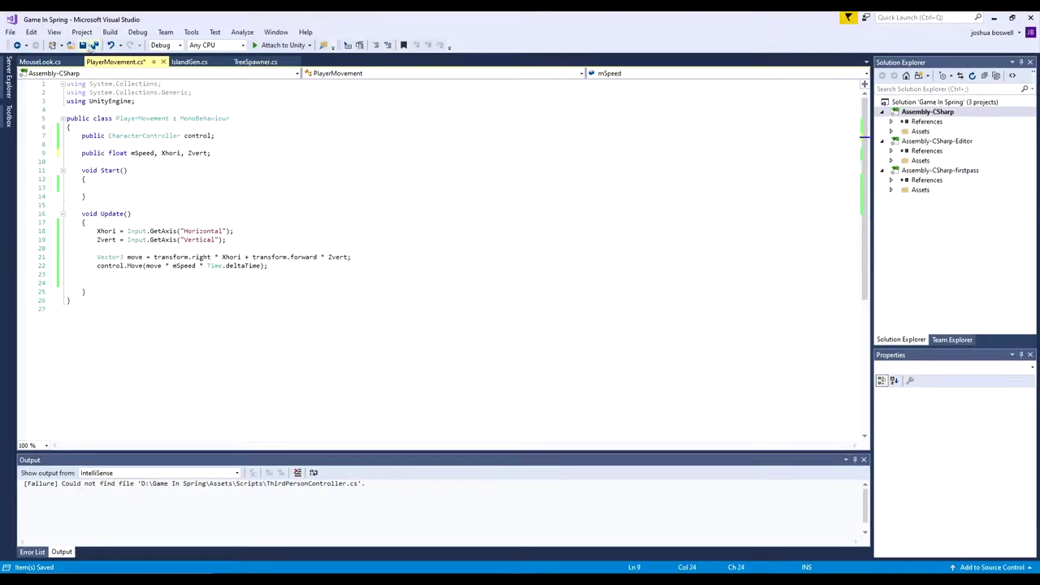
key("ctrl+s")
key("alt+Tab")
Run the game with M Speed at 100, test walking forward and sideways, and stop it.
left_click(490, 42)
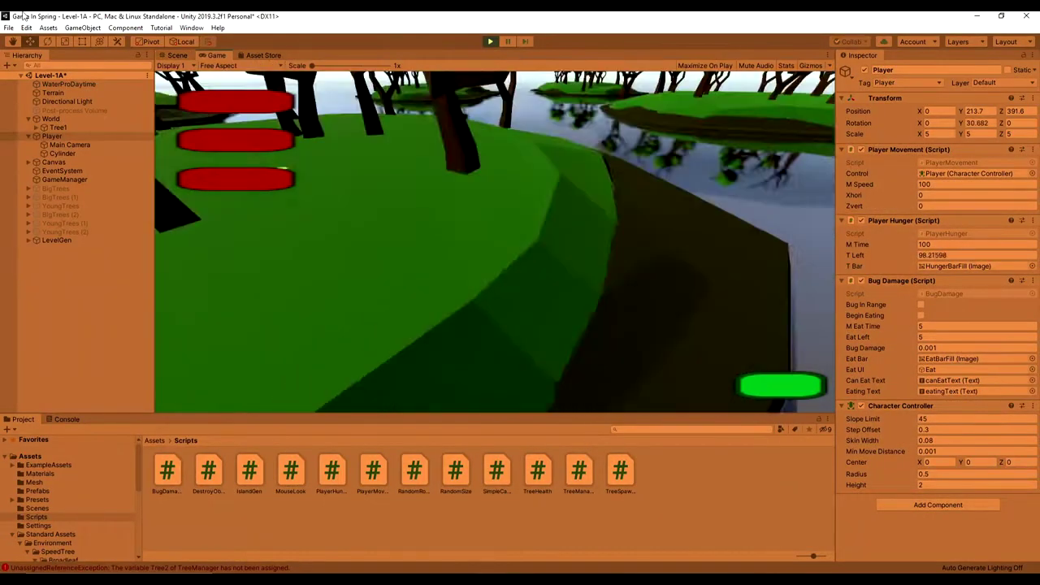
key("w")
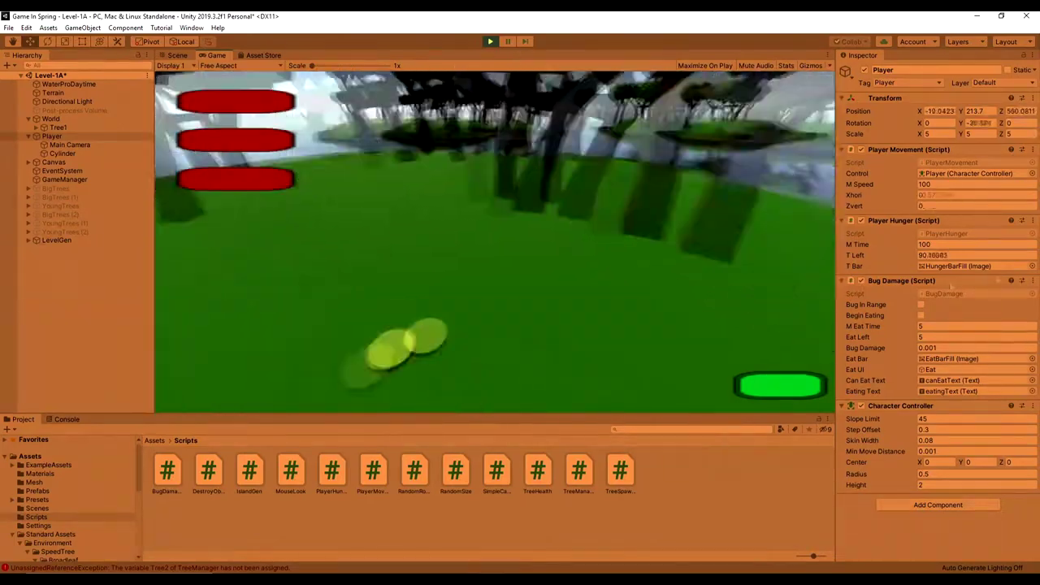
key("d")
key("ctrl+p")
Set the Step Offset of the Player's Character Controller to 0.7.
key("alt+Tab")
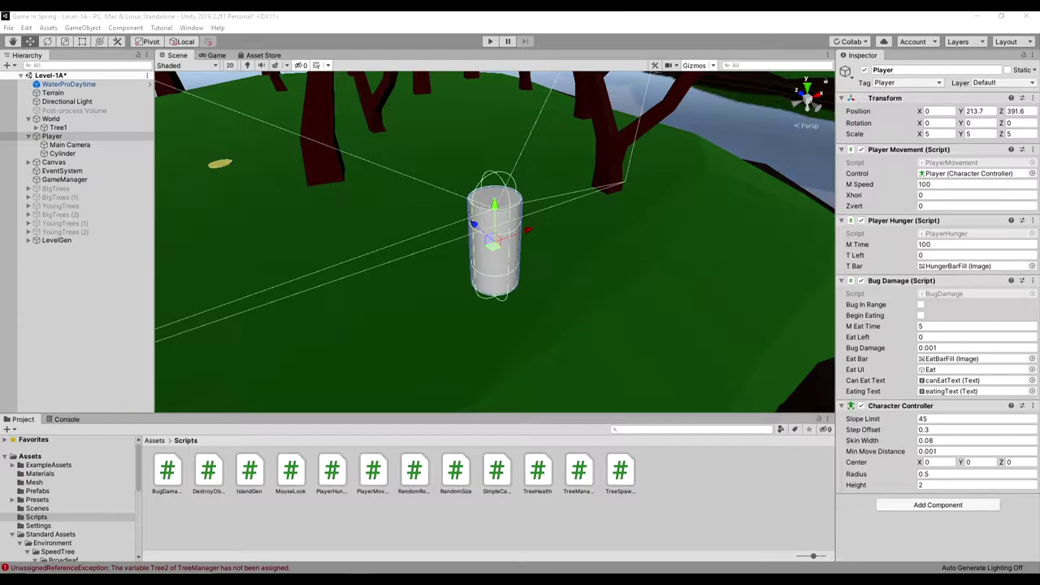
left_click(944, 429)
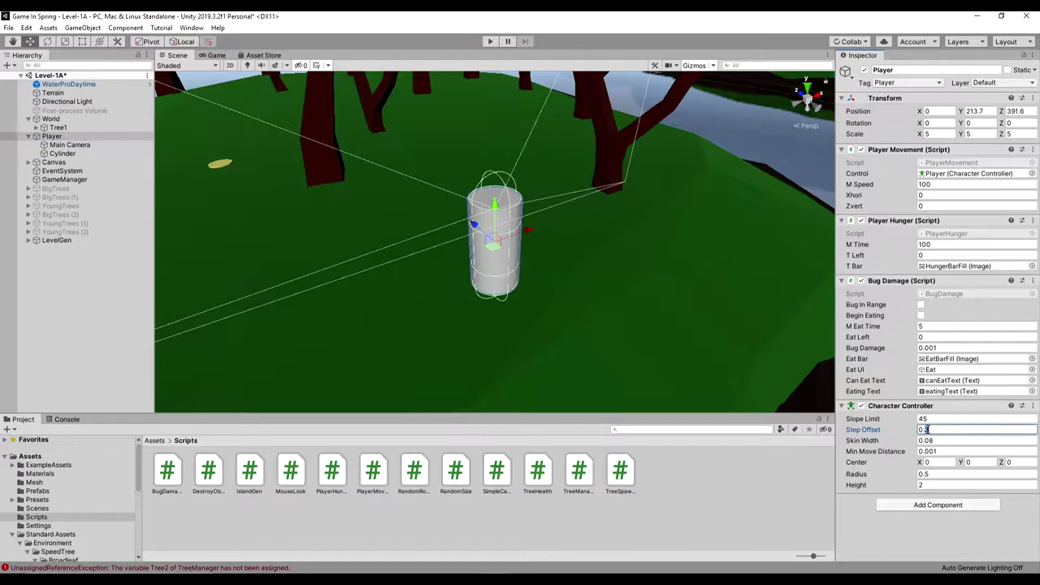
left_click(941, 418)
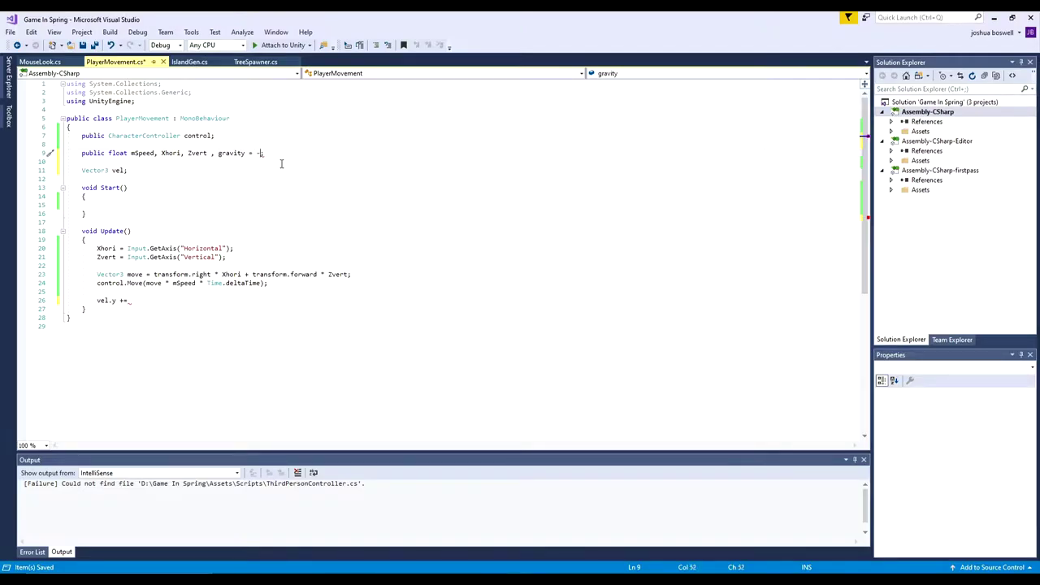
Declare gravity as -9f in PlayerMovement and write vel.y += gravity * Time.deltaTime in Update.
type("gravity")
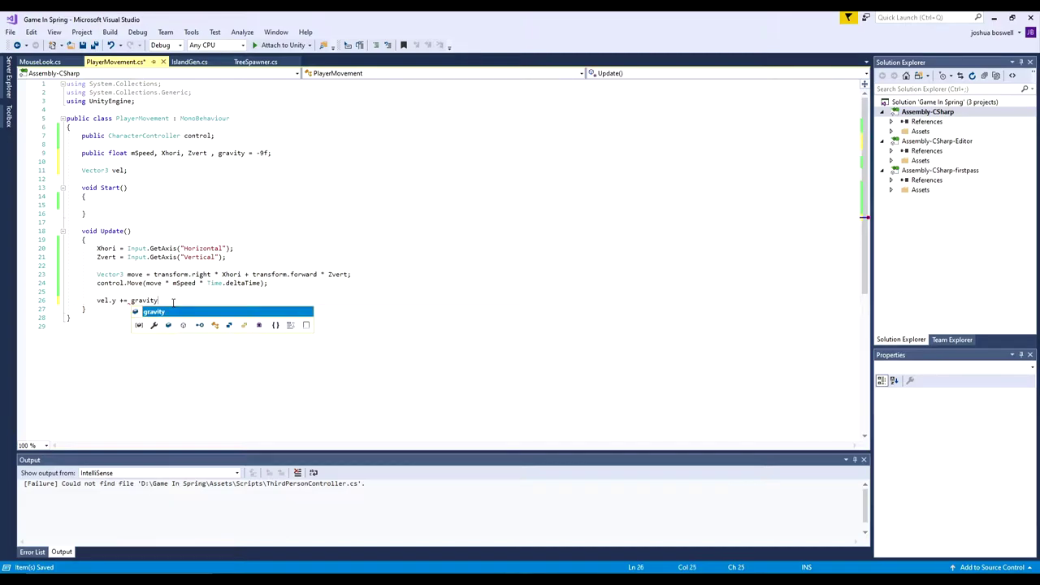
type(" * Time.deltatime")
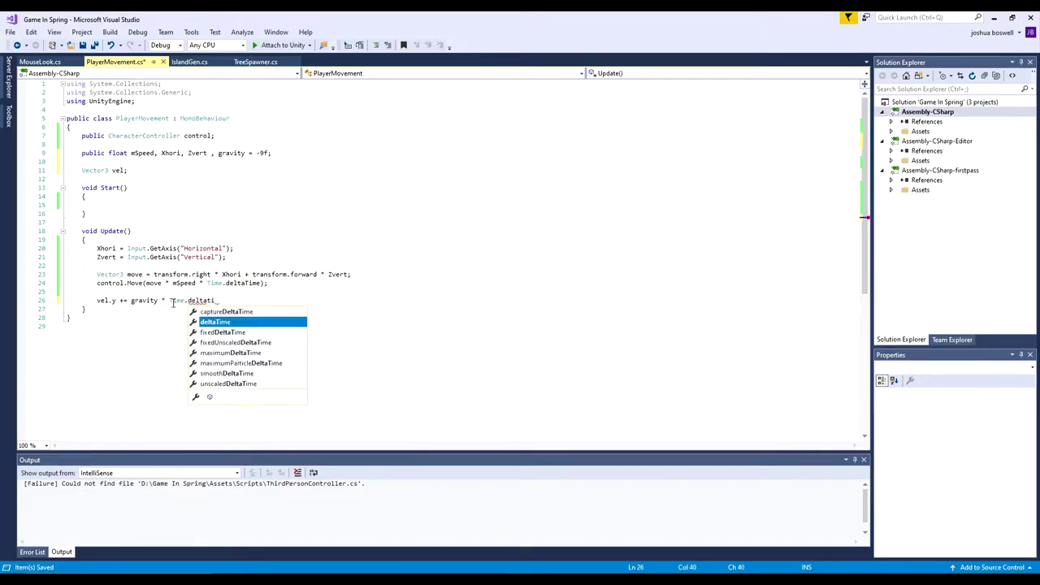
key("BackSpace")
key("BackSpace")
key("BackSpace")
key("BackSpace")
type("Time")
key("Tab")
Add control.Move(vel * Time.deltaTime); below the gravity line in Update and save the script.
key("Return")
type("ControllerColliderHit.Move")
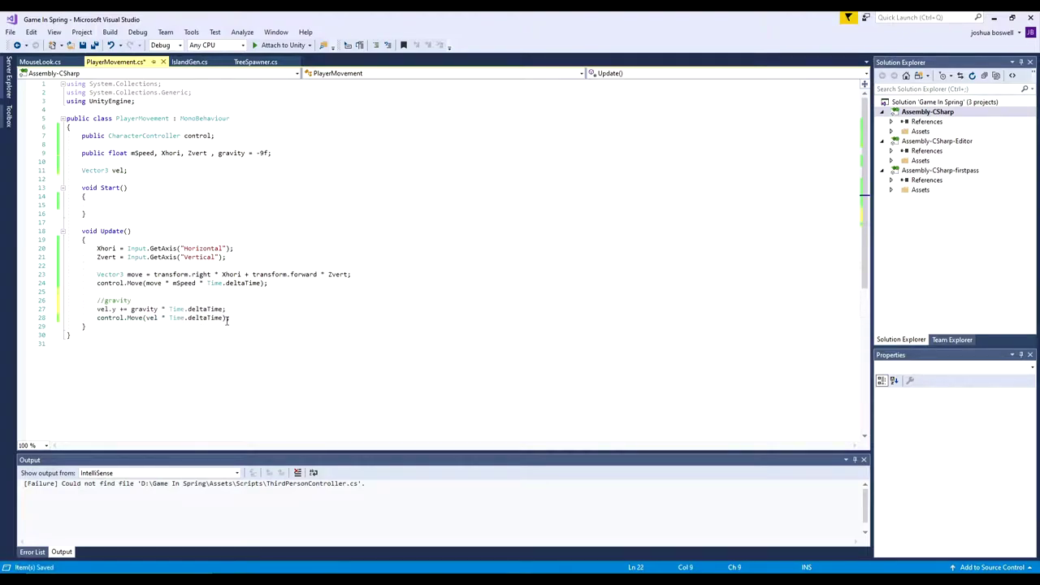
key("Return")
key("ctrl+s")
Create an empty child of Player named GroundCheck in Unity and lower it to the cylinder's base, at about Y -1.19.
key("alt+Tab")
right_click(52, 136)
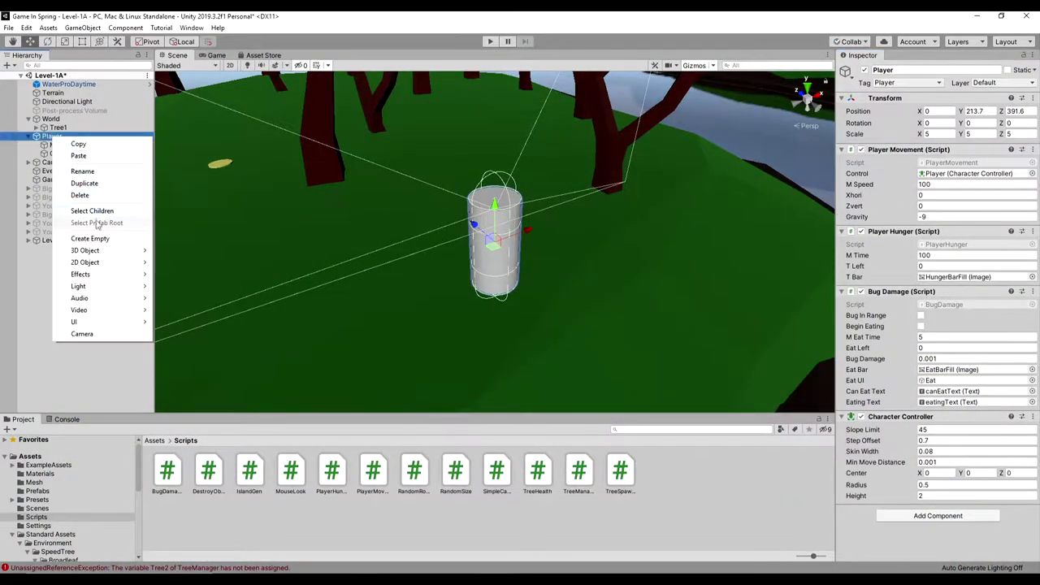
left_click(90, 238)
type("Groun")
key("Return")
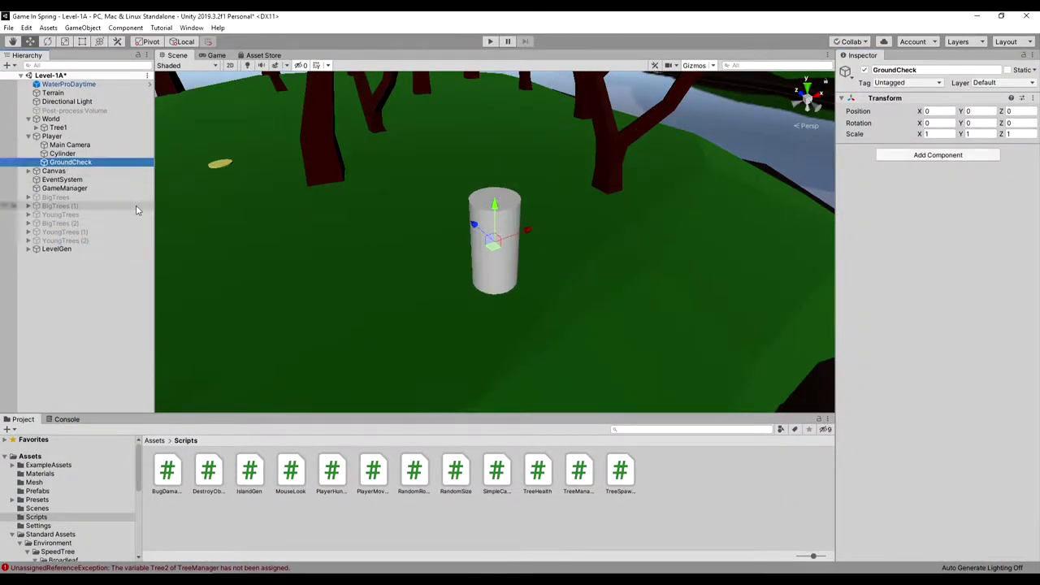
left_click_drag(498, 211, 499, 258)
scroll(524, 323, "up", 3)
middle_click_drag(526, 326, 551, 226)
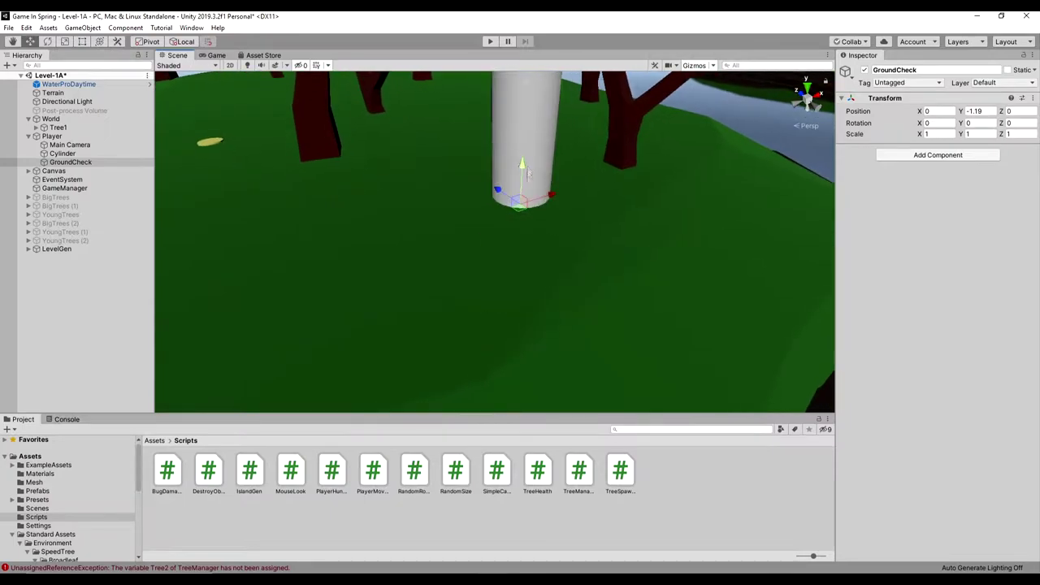
Add a Box Collider component to the GroundCheck object.
left_click(79, 163)
left_click(937, 157)
type("co")
left_click(905, 258)
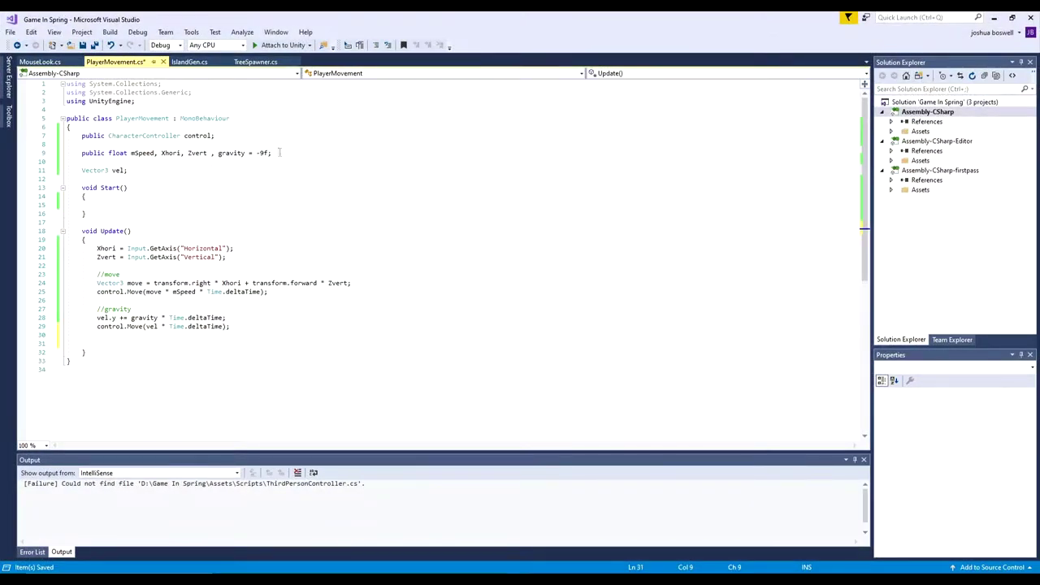
Declare a public Transform groundCheck, float groundDistance = 0.4f, LayerMask groundMask and a bool isGrounded in the PlayerMovement script.
left_click(279, 153)
key("Return")
type("public Trans")
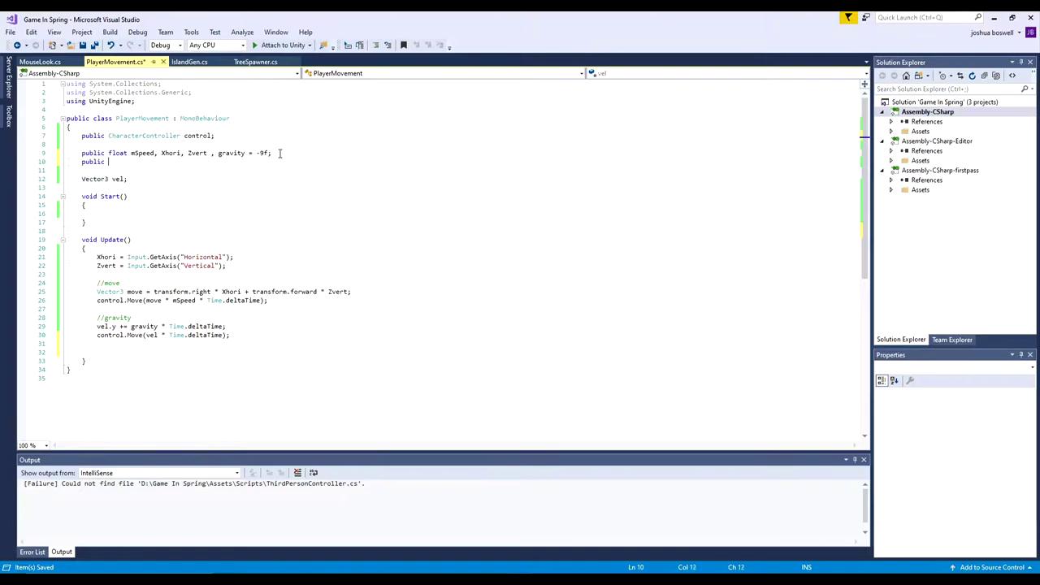
type("form groundCheck;")
key("Return")
key("Return")
type("public floa")
Assign isGrounded = Physics.CheckSphere(groundCheck.position, groundDistance, groundMask); at the end of Update and save the script.
type("isGrounded")
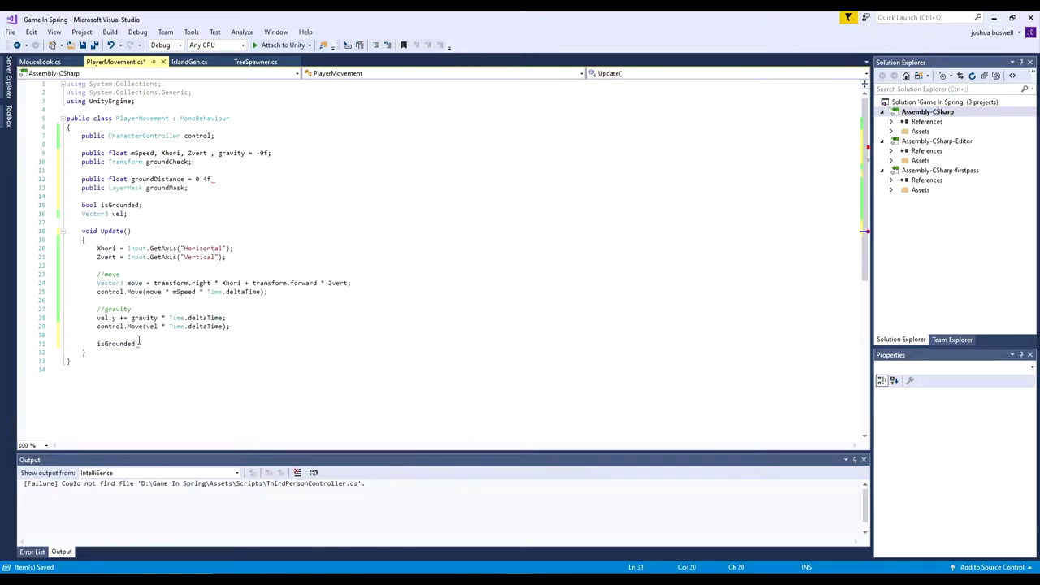
type(" = Physics.Ch")
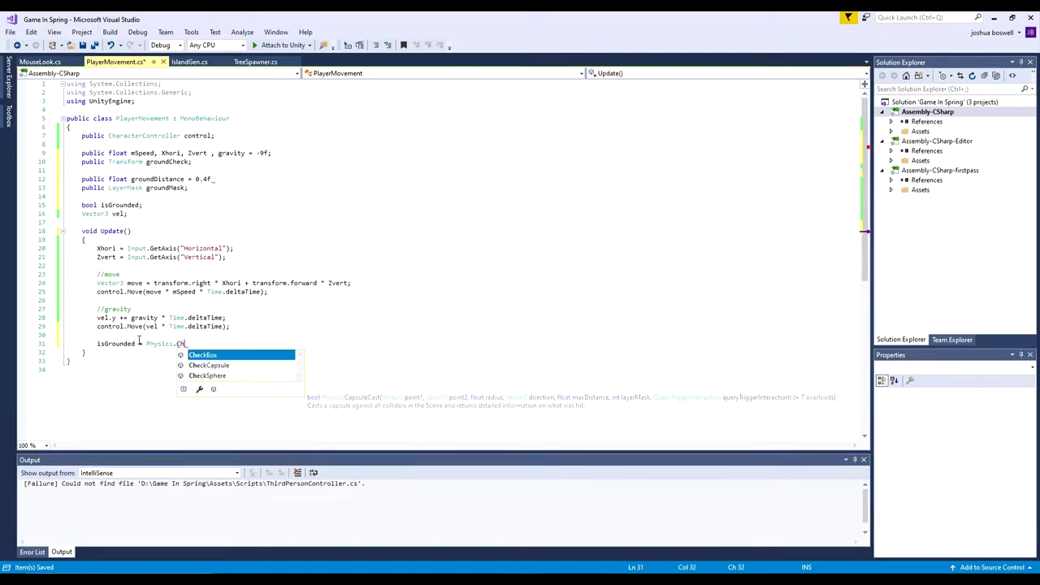
type("eckSphere(groundCheck.")
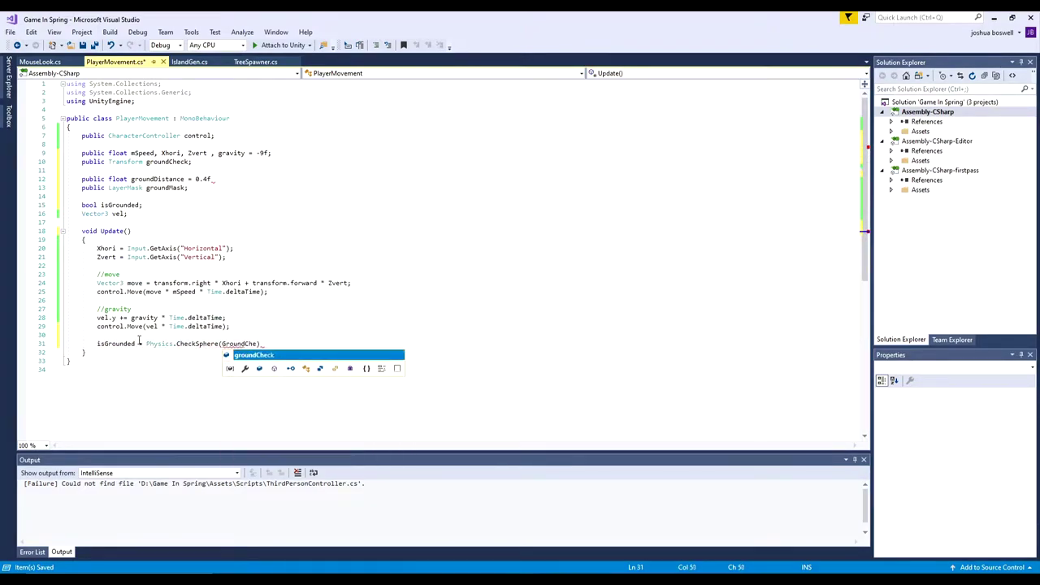
type("position, groundDistance")
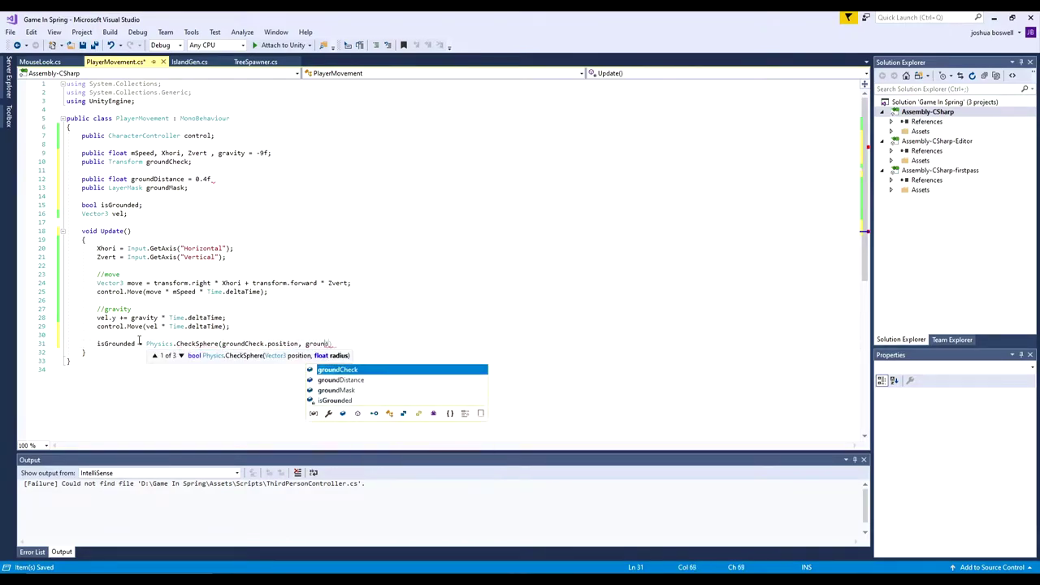
type(", groundMask);")
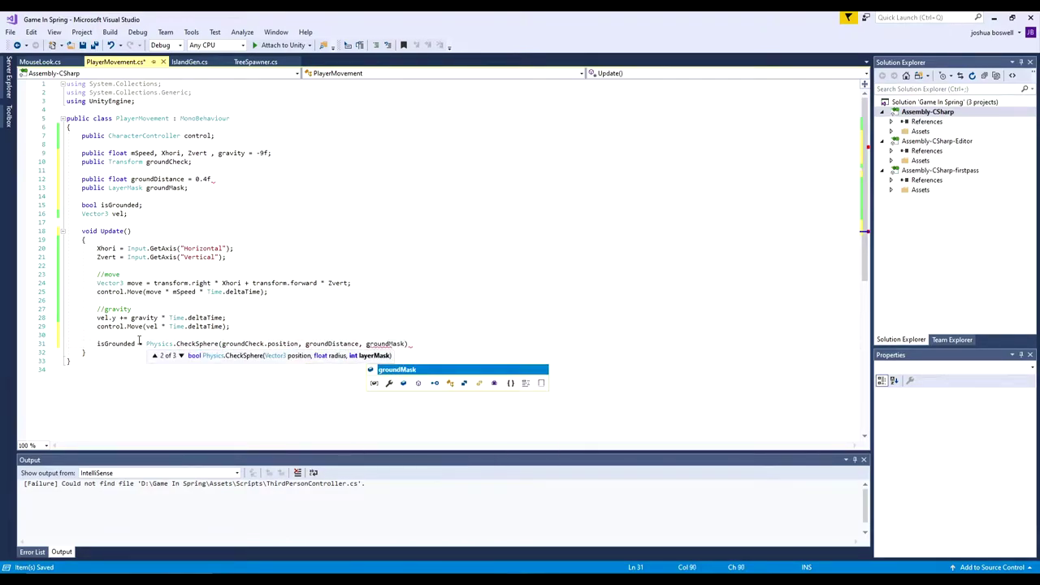
left_click(93, 45)
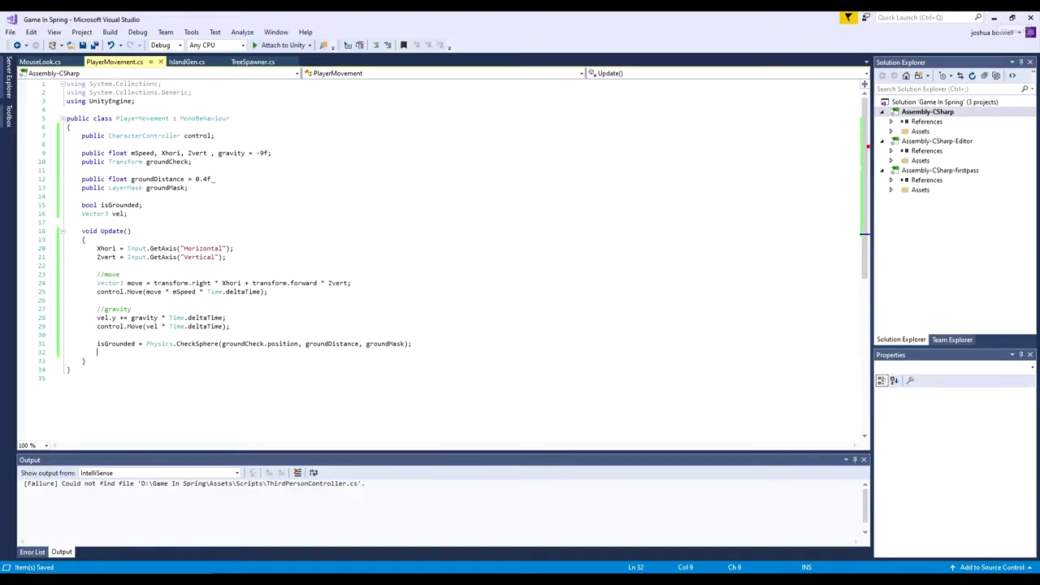
left_click(993, 18)
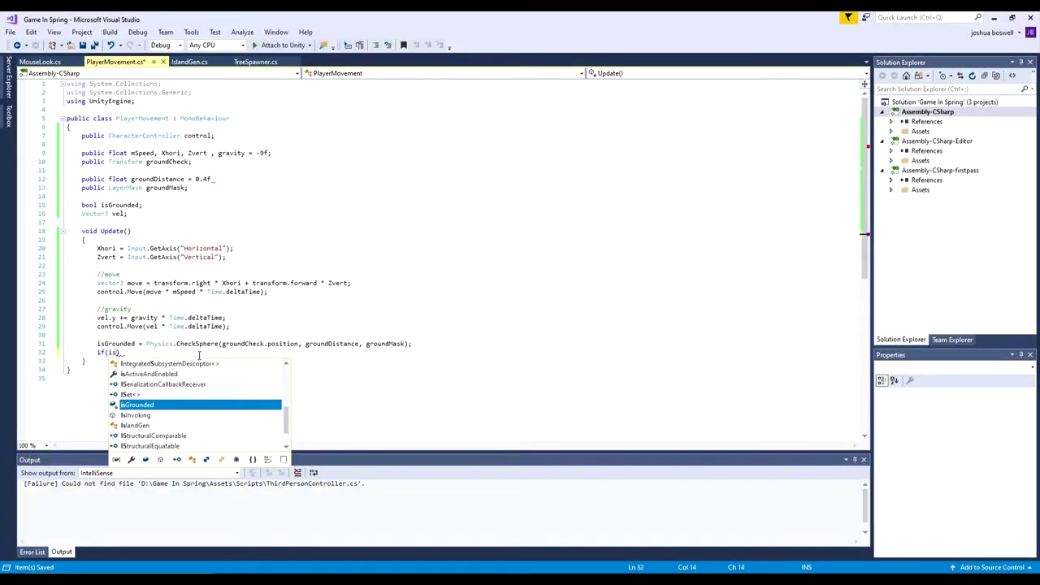
Add an if block that sets vel.y = -2f when isGrounded && vel.y < 0, and save the script.
type("Grounded) && vel.y < 0")
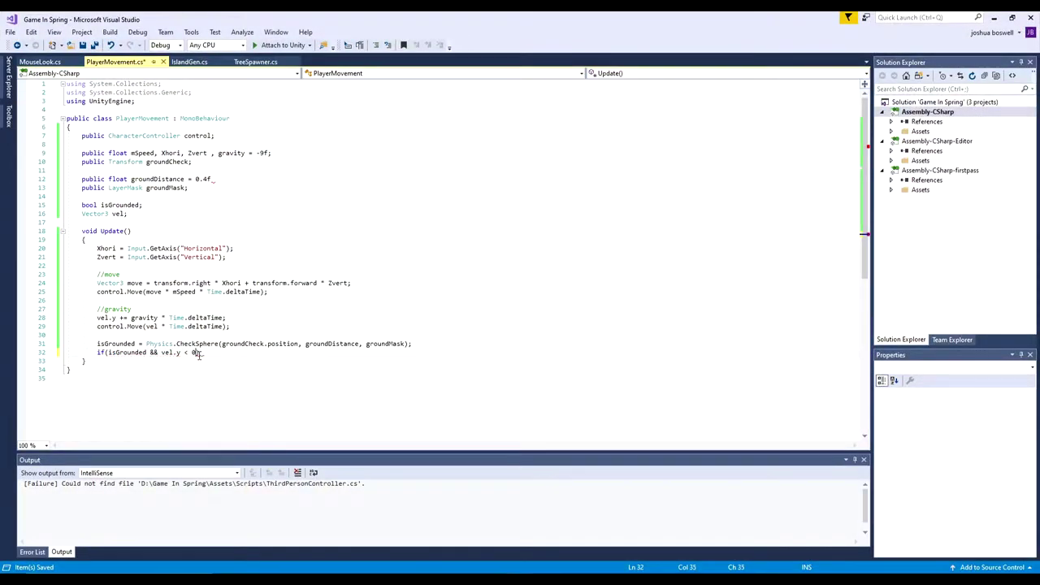
type("vel.y = -2f")
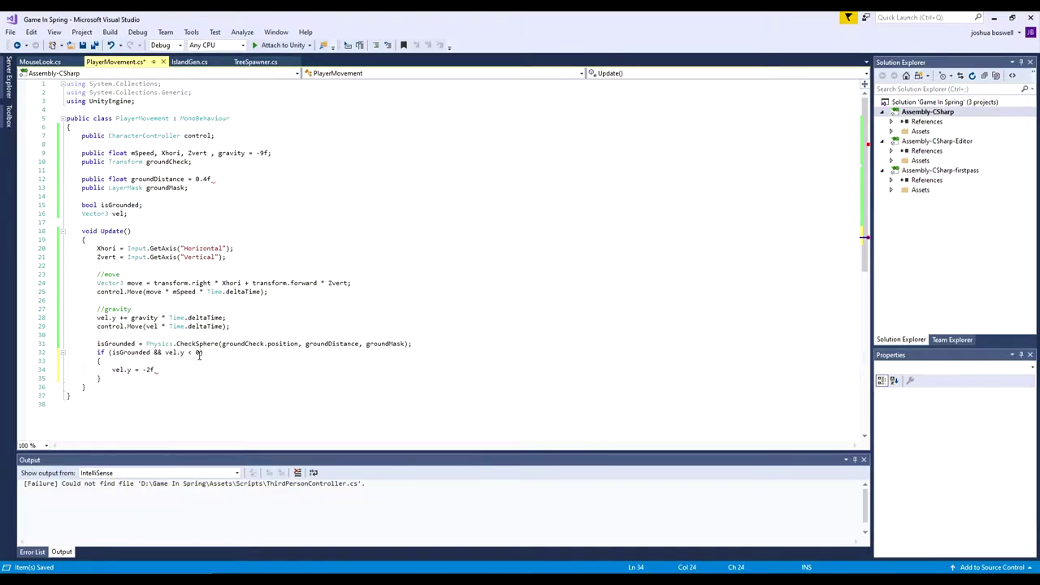
key("ctrl+s")
Move the isGrounded check and its if block to the start of Update, with a blank line before the axis inputs.
left_click_drag(102, 379, 67, 344)
left_click_drag(113, 348, 114, 243)
left_click(106, 242)
key("Return")
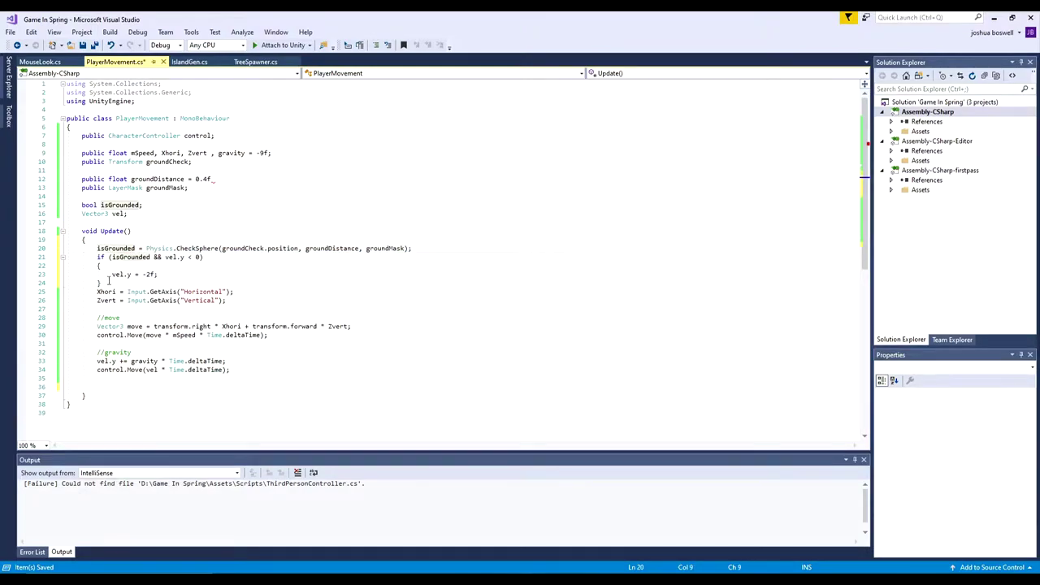
left_click(106, 283)
key("Return")
Add the comment "checked if ground is hit" above the isGrounded line.
left_click(110, 244)
key("Return")
type("checked fi ground is hit")
key("Home")
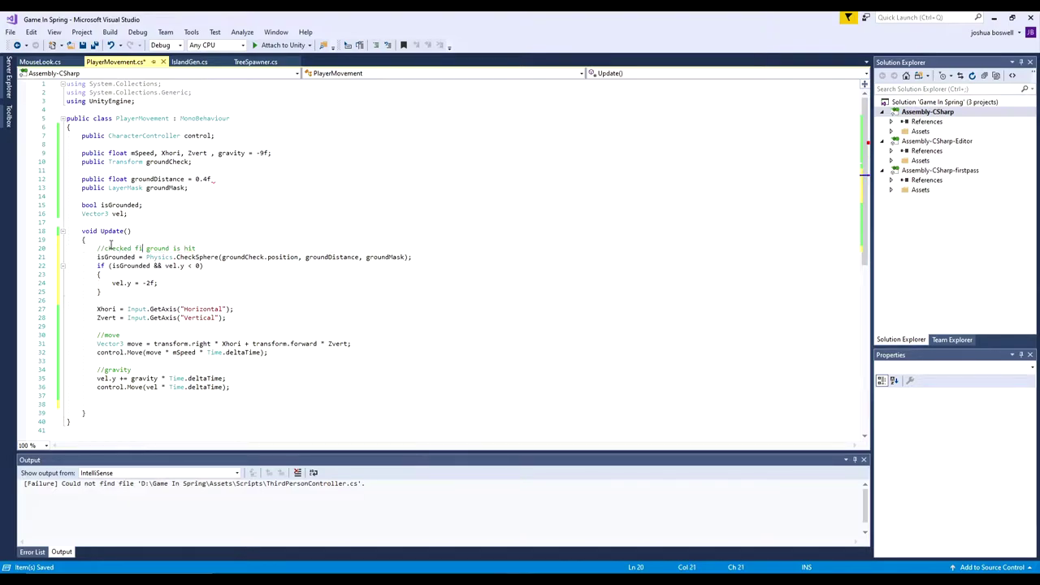
left_click(156, 284)
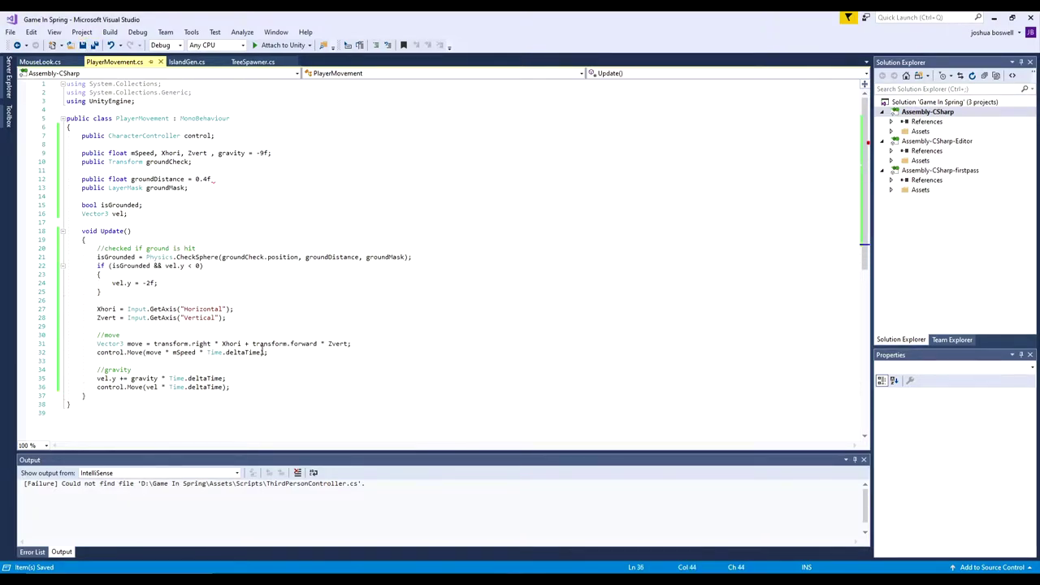
Switch to Unity and move the Player's Character Controller component above the Player Movement script.
key("alt+Tab")
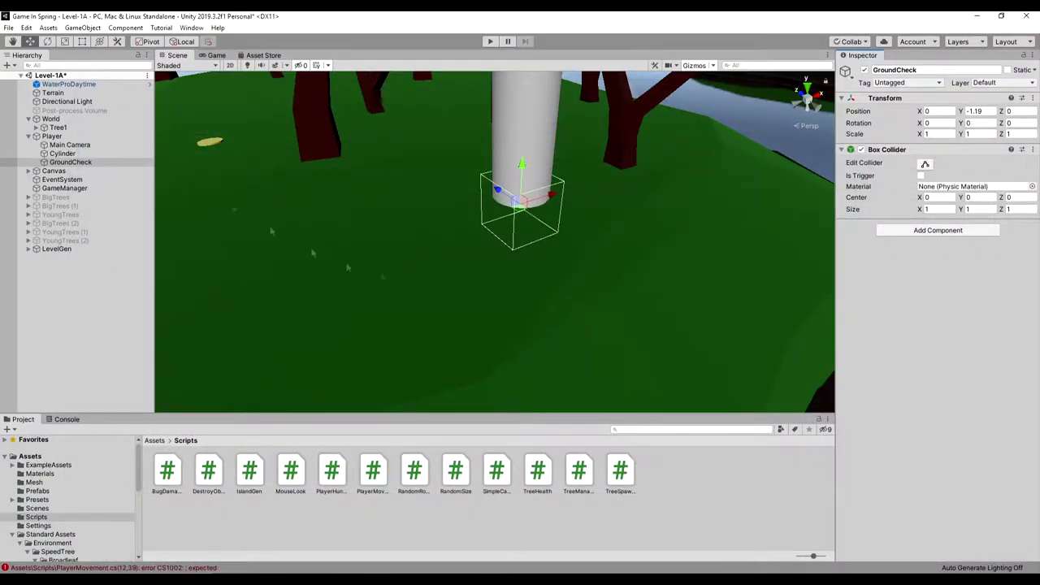
double_click(52, 137)
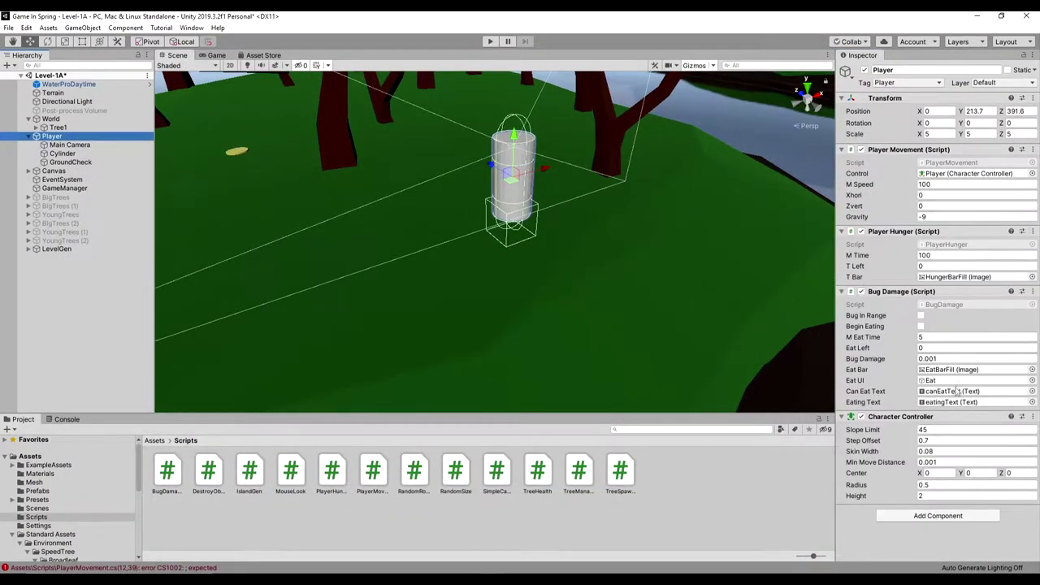
left_click_drag(902, 416, 907, 151)
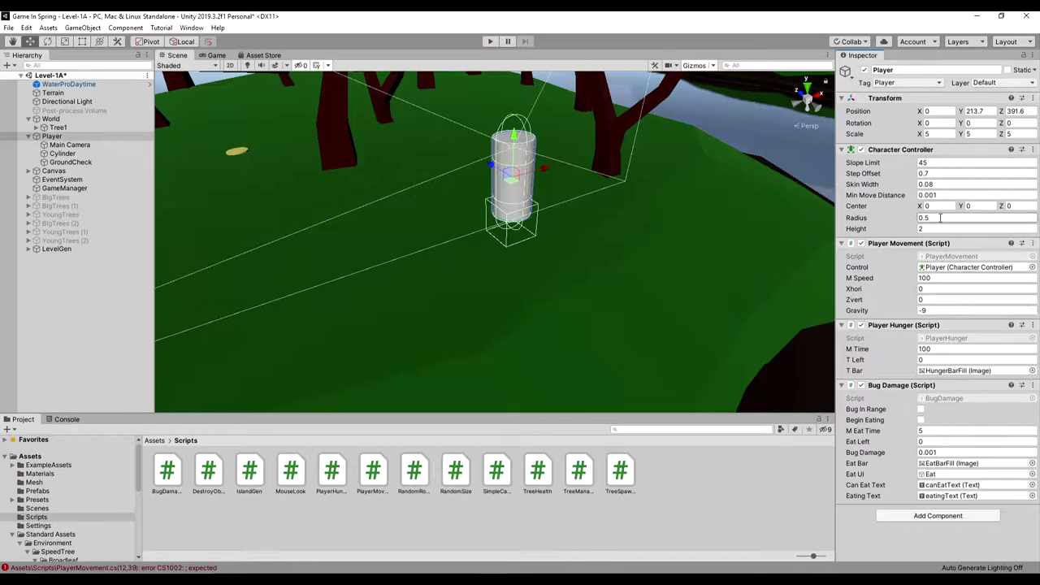
Assign the GroundCheck object to the Ground Check field of the Player's Player Movement script.
left_click(54, 137)
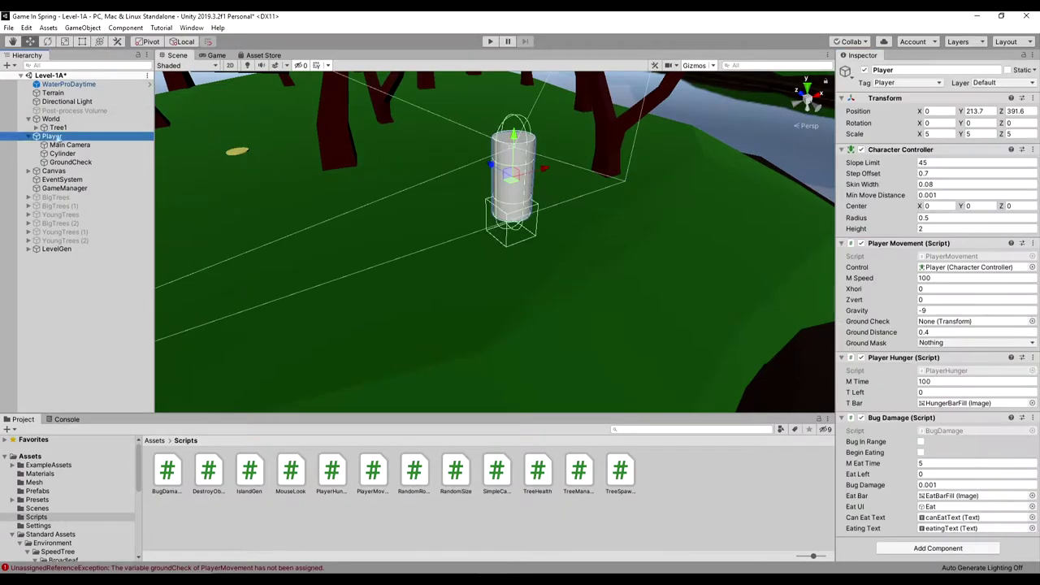
left_click_drag(70, 163, 951, 322)
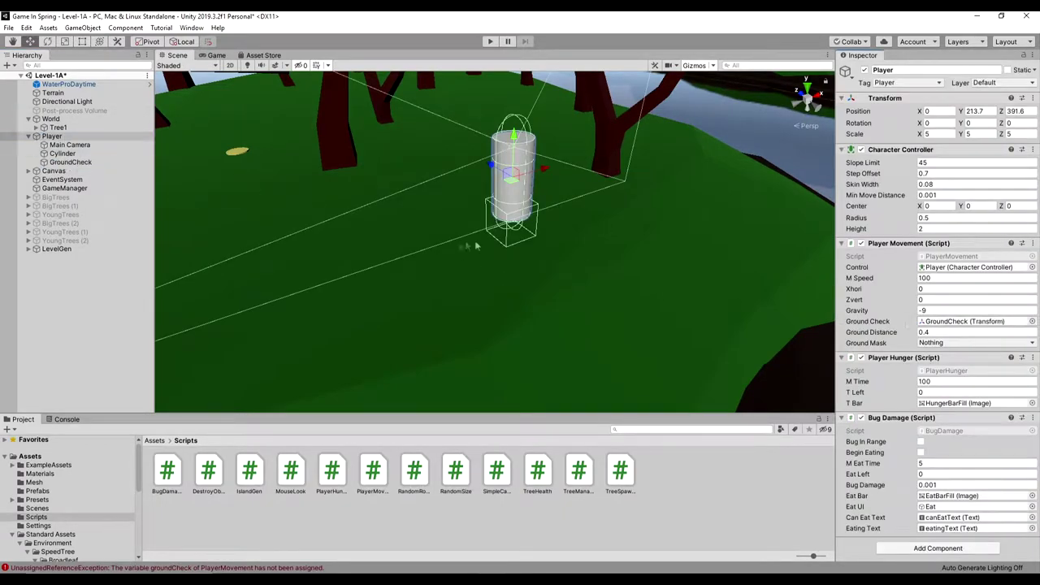
key("alt+Tab")
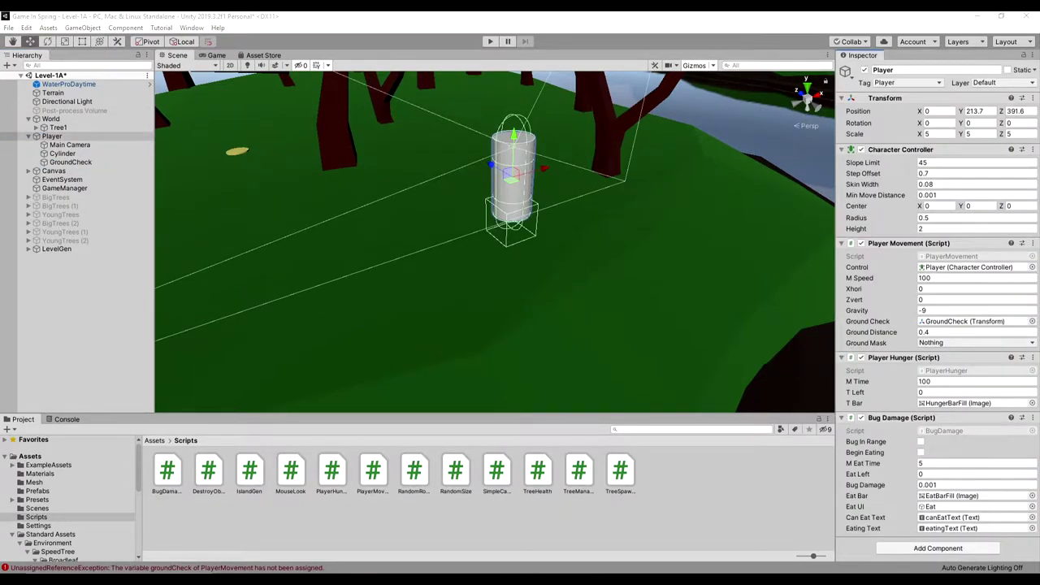
Add a new layer named Ground as User Layer 9 for use with the Ground Mask.
left_click(976, 343)
left_click(943, 343)
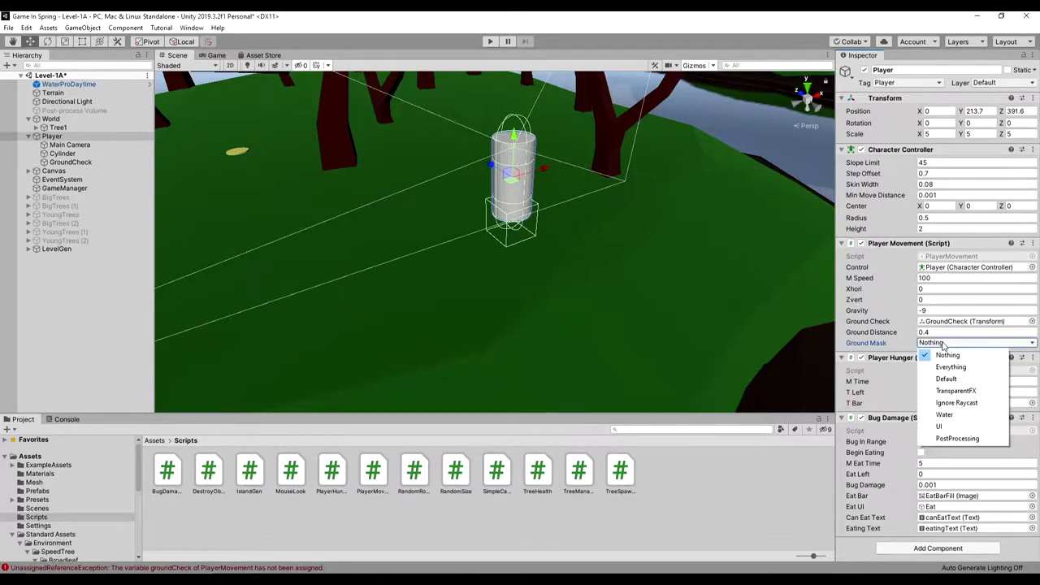
left_click(1002, 83)
left_click(977, 174)
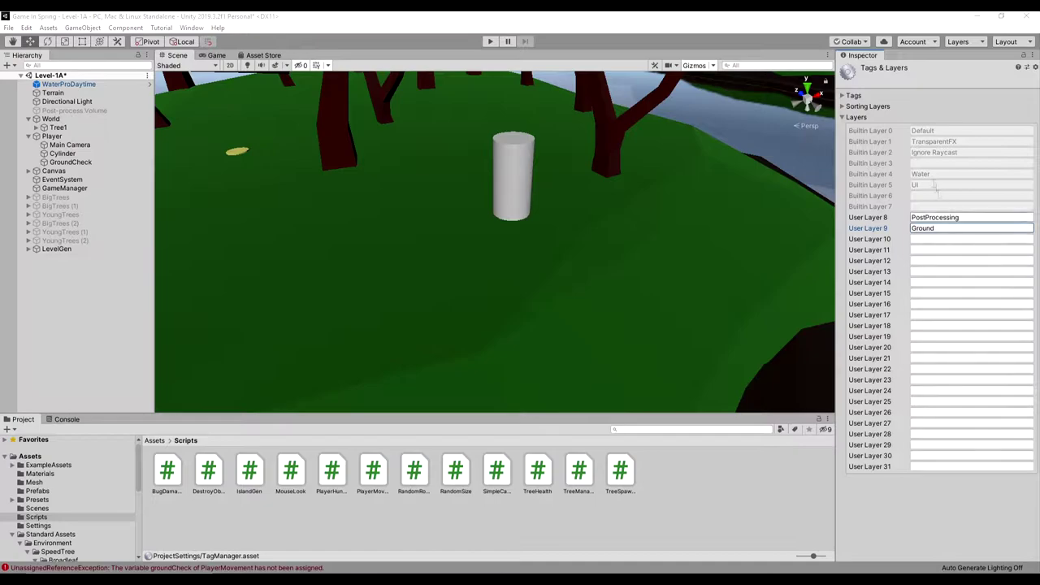
left_click(53, 136)
left_click(70, 163)
left_click(52, 136)
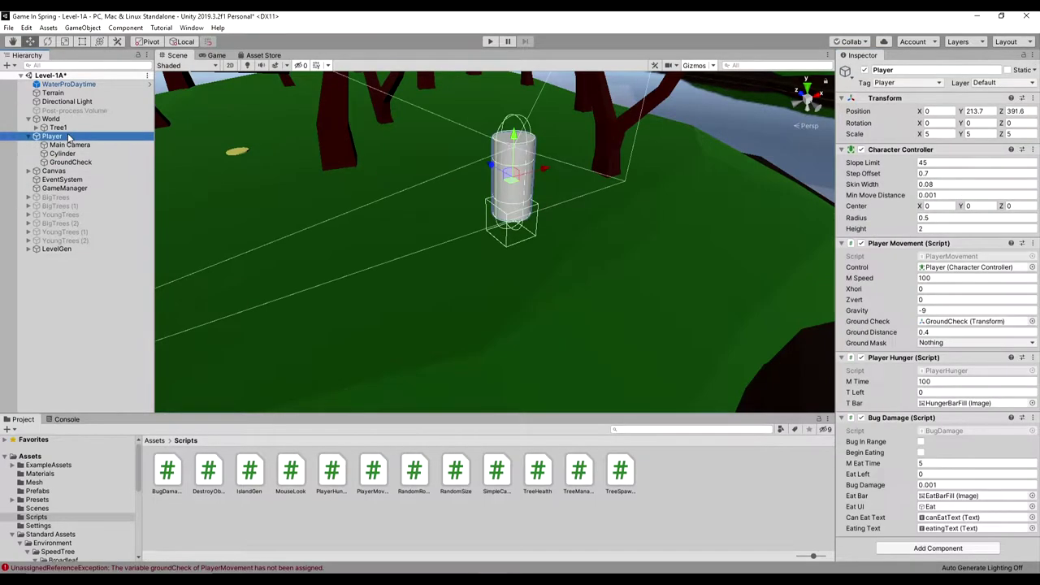
left_click(1002, 83)
left_click(981, 167)
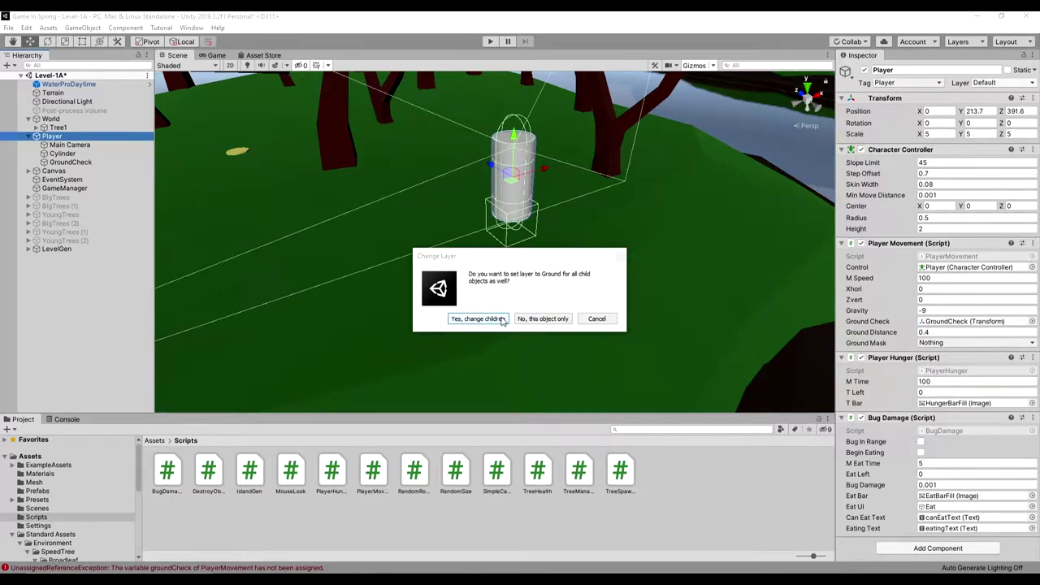
left_click(598, 319)
Set the Ground Mask of the Player's Player Movement script to Ground.
left_click(54, 137)
left_click(1003, 83)
left_click(116, 290)
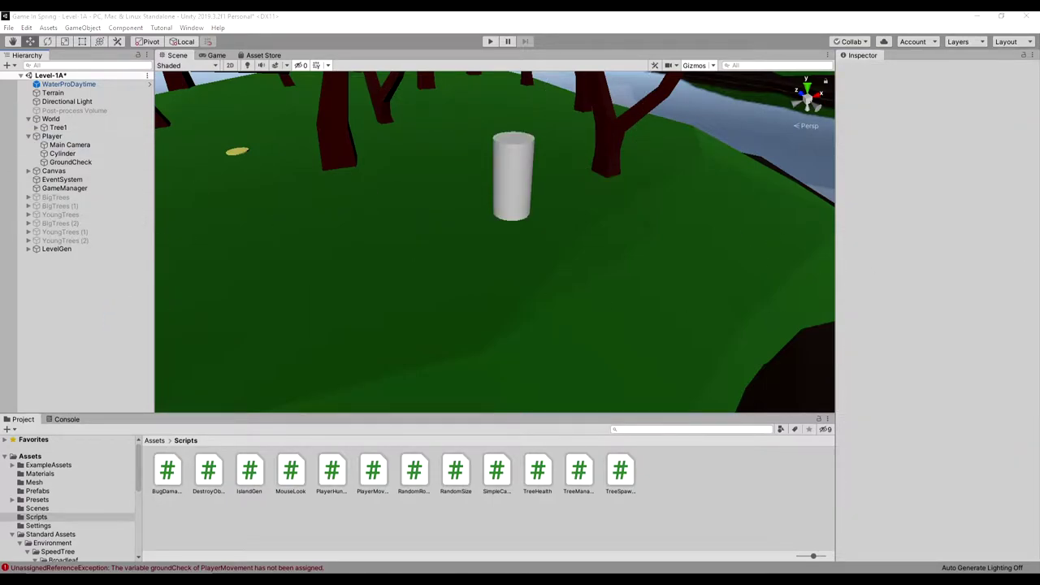
left_click(51, 136)
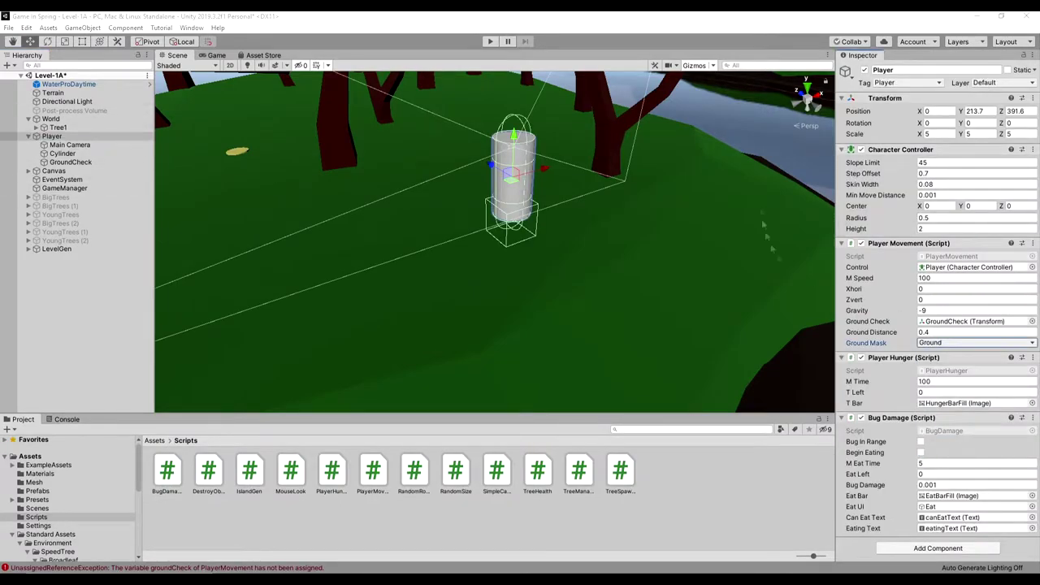
Open the Platform1 prefab, set its layer to Ground for all child objects as well, and open the TreeIsland prefab.
left_click(155, 442)
double_click(291, 471)
double_click(291, 472)
left_click(1003, 82)
left_click(982, 166)
left_click(478, 318)
double_click(415, 473)
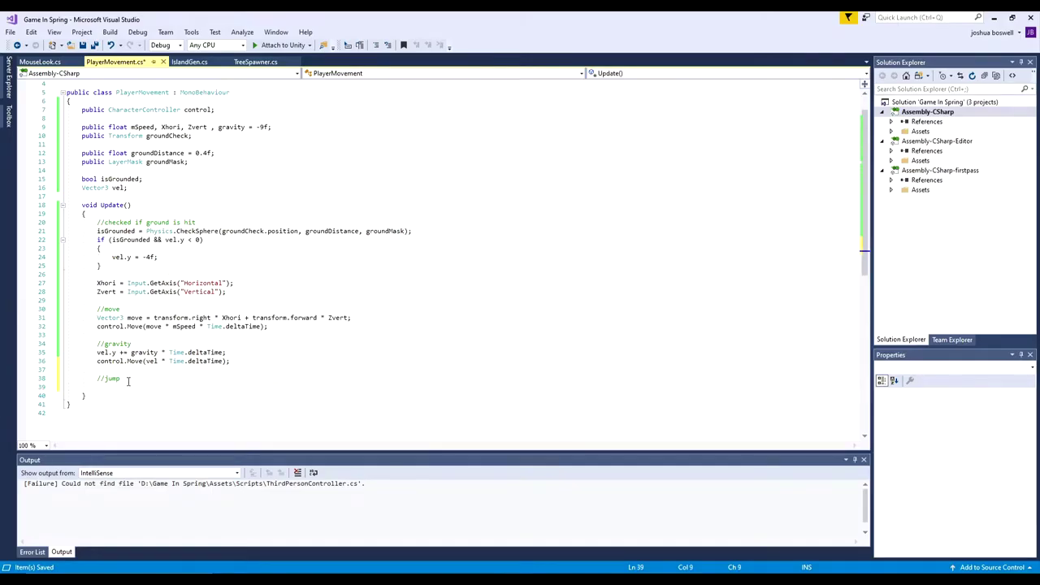
In PlayerMovement.cs, declare jumpHeight and set vel.y to Mathf.Sqrt(jumpHeight * -2f * gravity) when the "Jump" button is down and isGrounded is true.
type("if(Input.GetButtonDown(\"Jump\") && isGrounded")
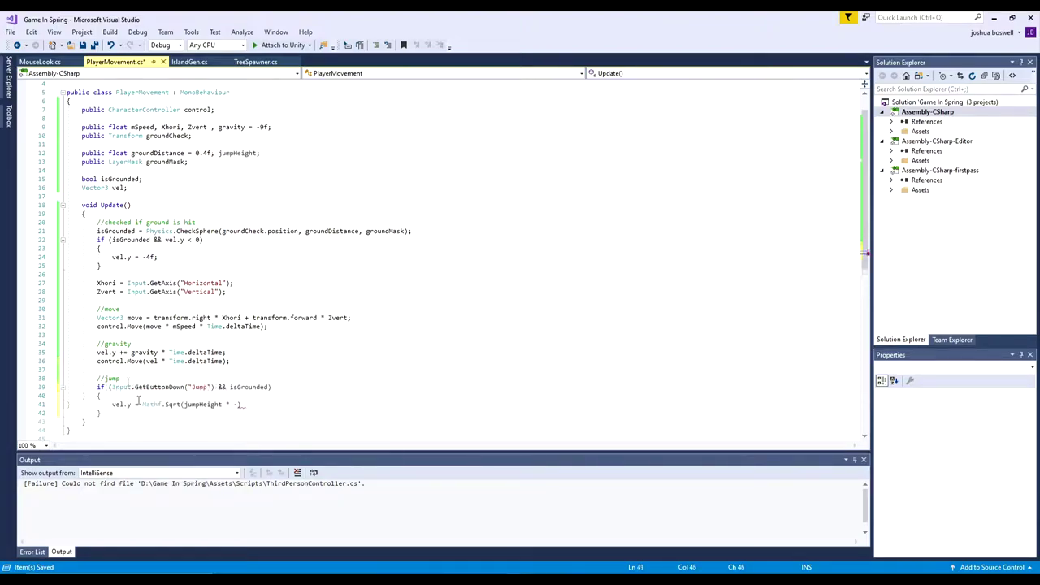
type("gravity)")
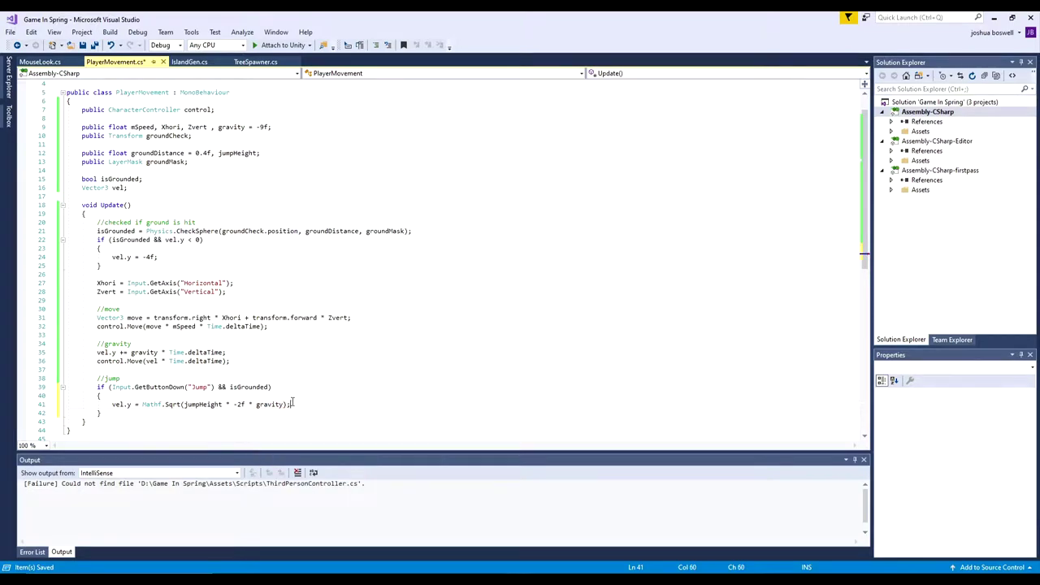
Switch to Unity, run the game to test walking forward, and stop Play mode.
key("alt+Tab")
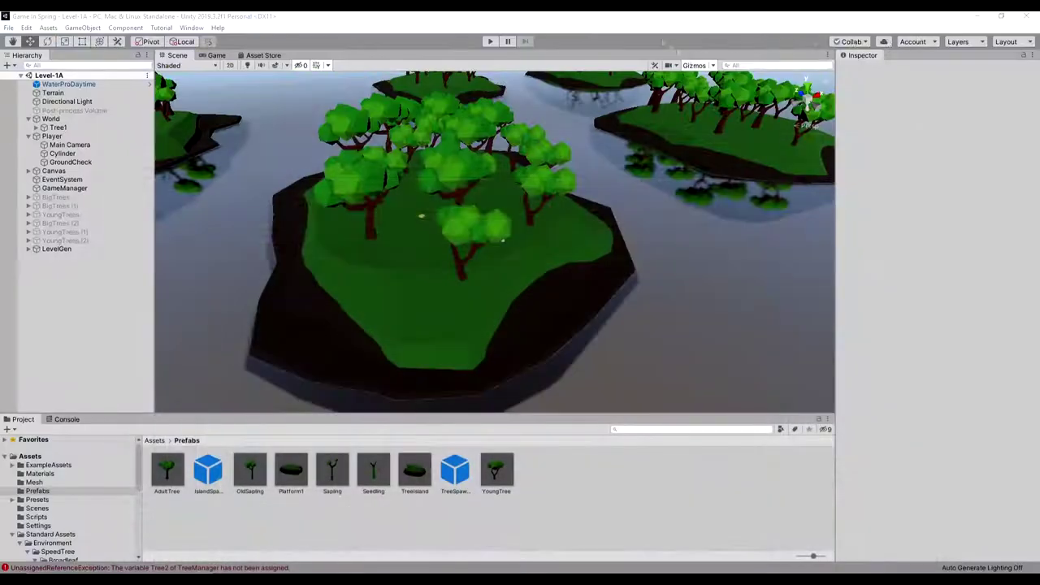
left_click(490, 41)
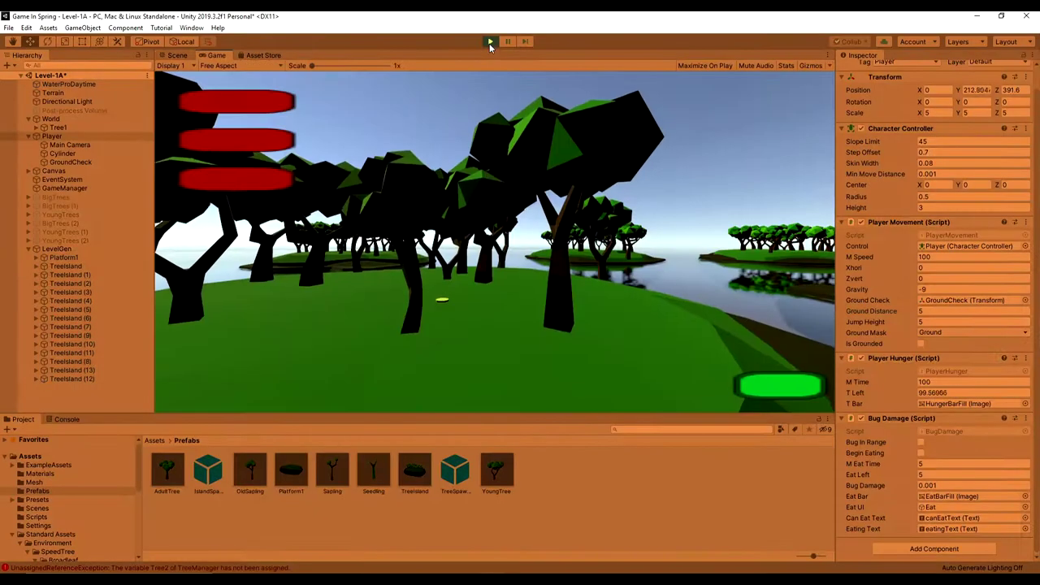
key("w")
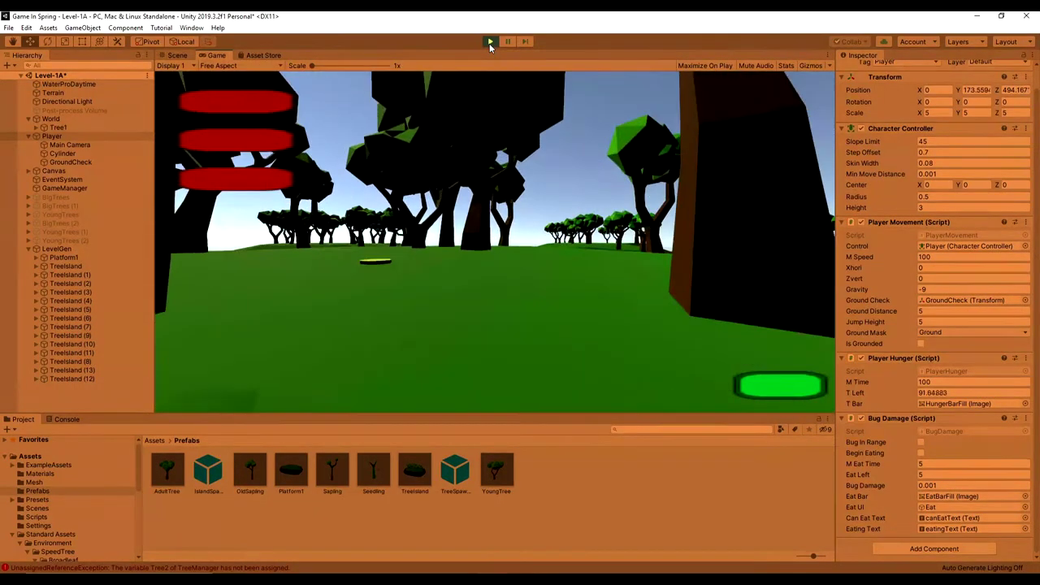
left_click(490, 41)
Set the Player's Ground Distance to 0.5 and briefly test it in Play mode.
left_click(910, 313)
left_click(495, 43)
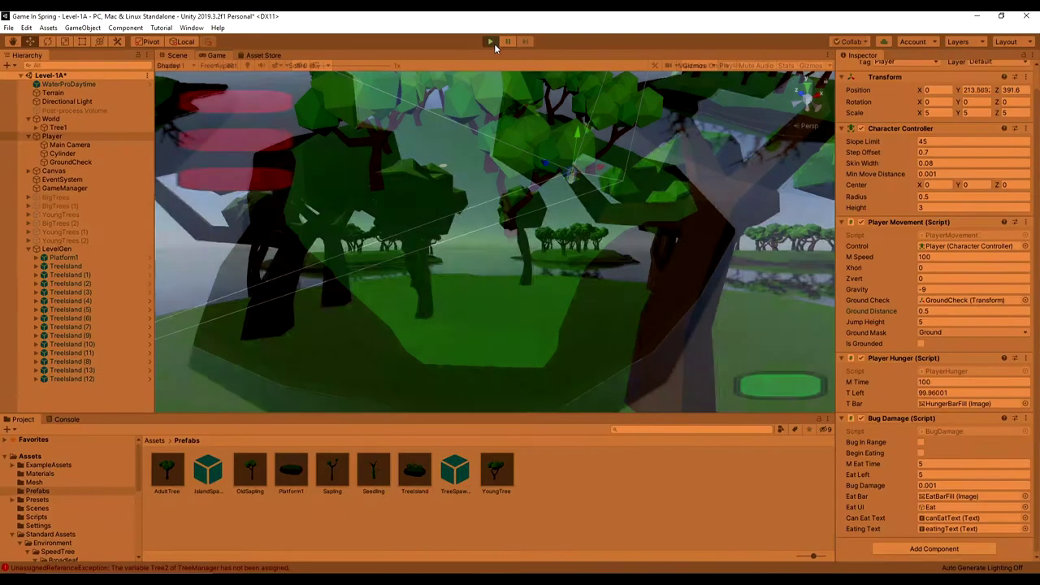
key("ctrl+p")
Move the GroundCheck object vertically to about Y -1.67, just below the base of the Player's cylinder.
scroll(806, 241, "up", 1)
left_click(70, 162)
left_click_drag(585, 157, 586, 149)
scroll(586, 154, "up", 5)
right_click_drag(561, 236, 618, 261)
left_click_drag(426, 218, 426, 220)
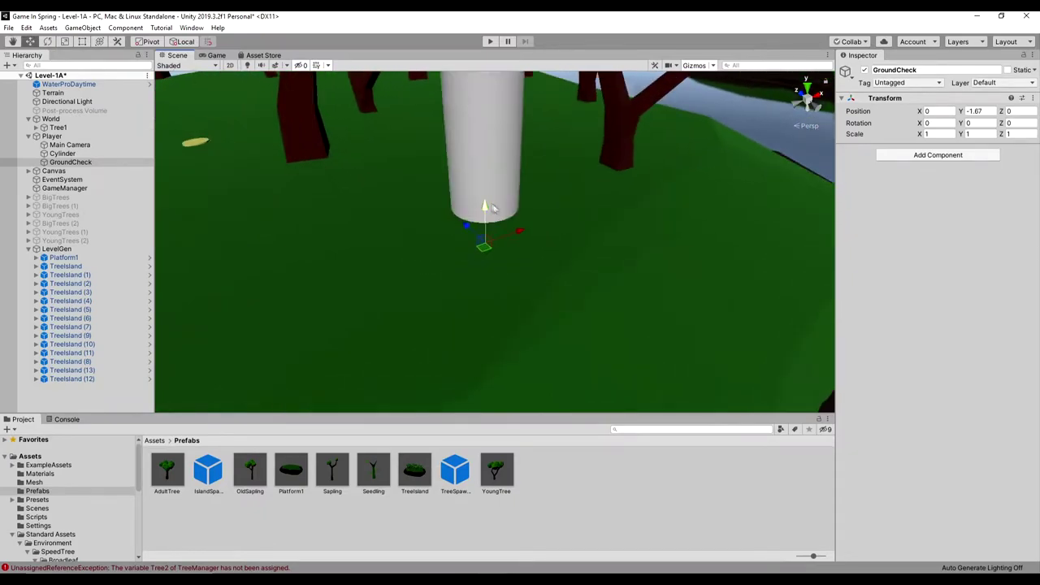
Set the Ground Distance of the Player's Player Movement script to 2.
left_click(52, 136)
left_click_drag(941, 332, 892, 327)
type("2")
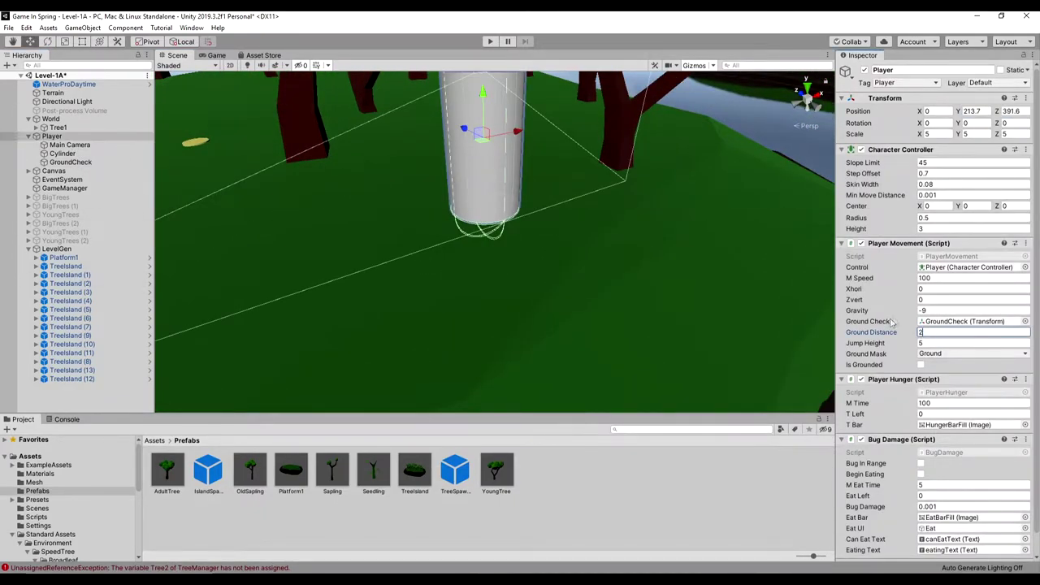
Run the game and adjust Ground Distance to 2.57 in Play mode while walking the player around.
left_click(493, 43)
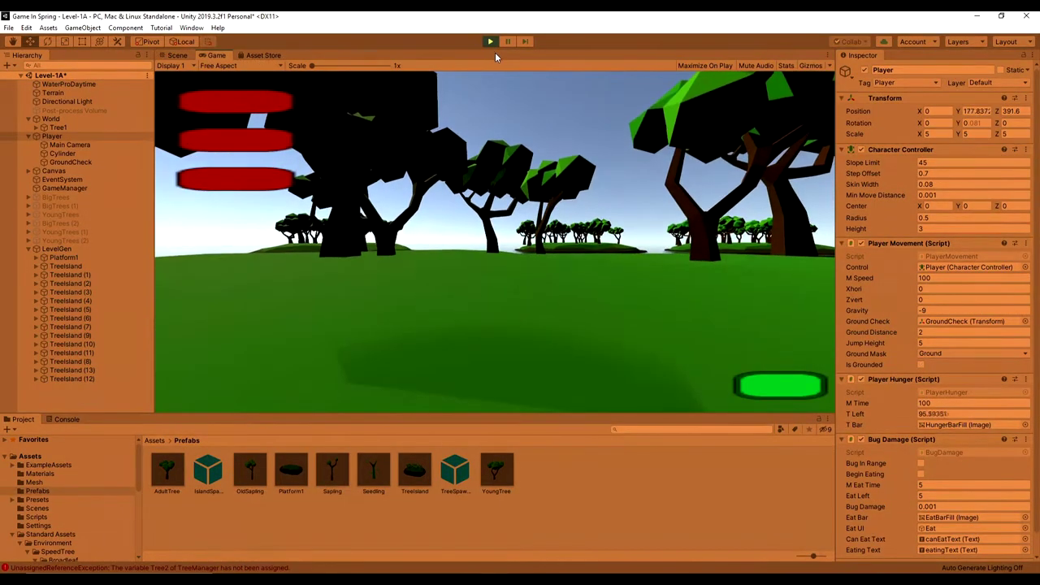
key("w")
left_click_drag(916, 334, 925, 337)
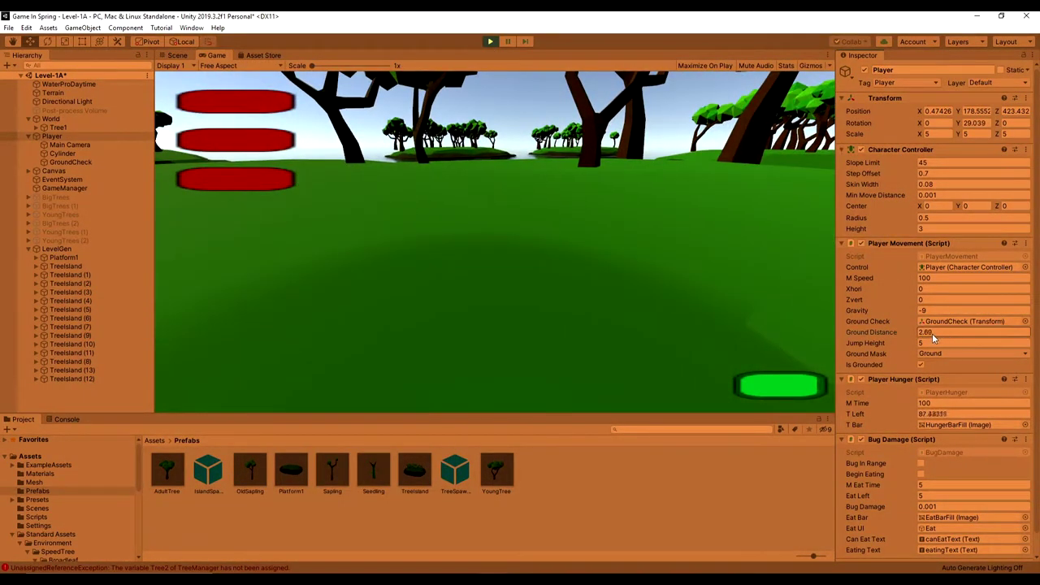
left_click(652, 212)
key("w")
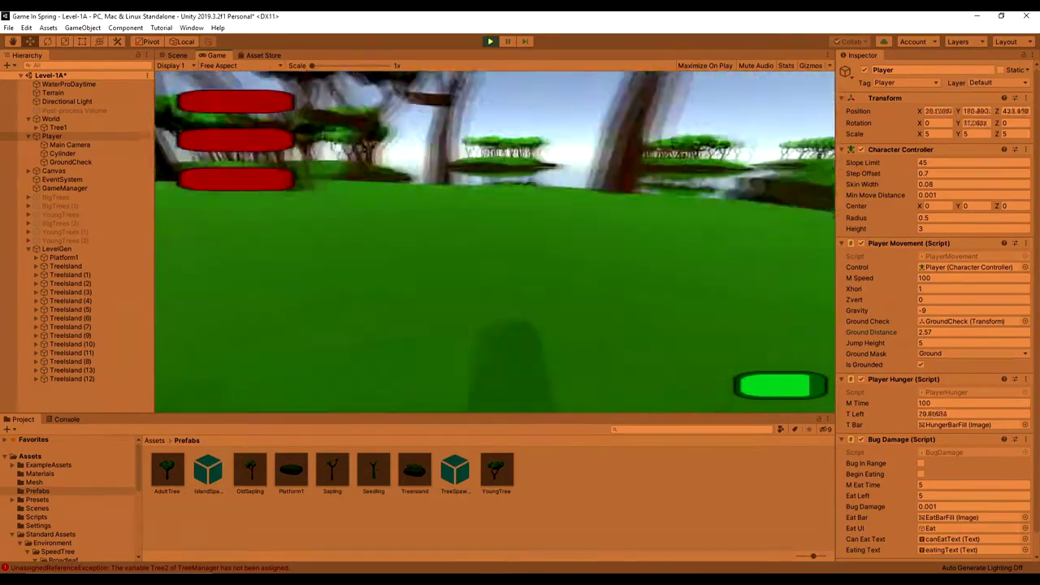
key("w")
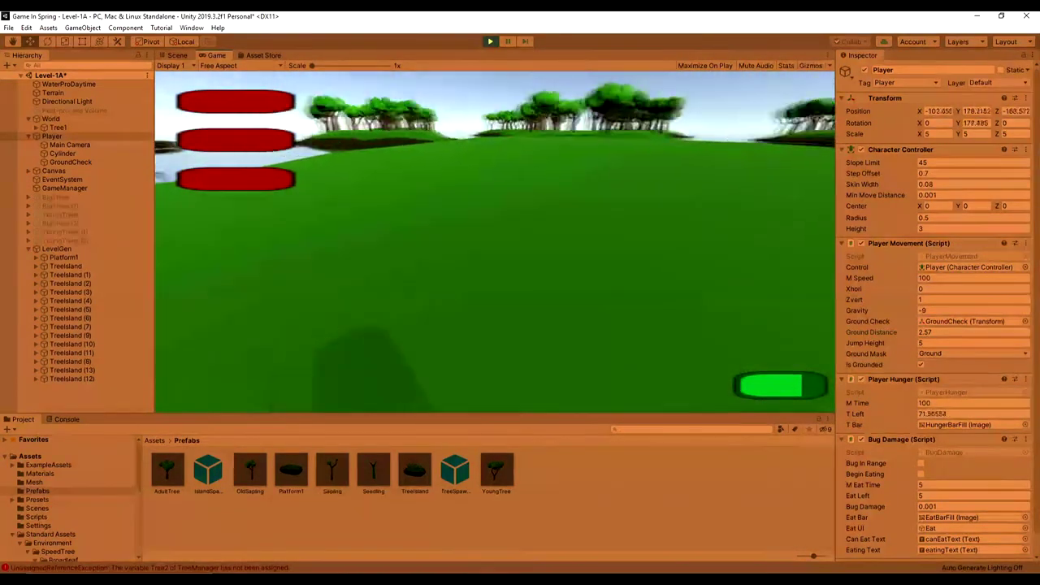
Set Jump Height to 20 in Play mode, test walking and jumping, and stop the game.
left_click(933, 343)
type("20")
left_click(613, 290)
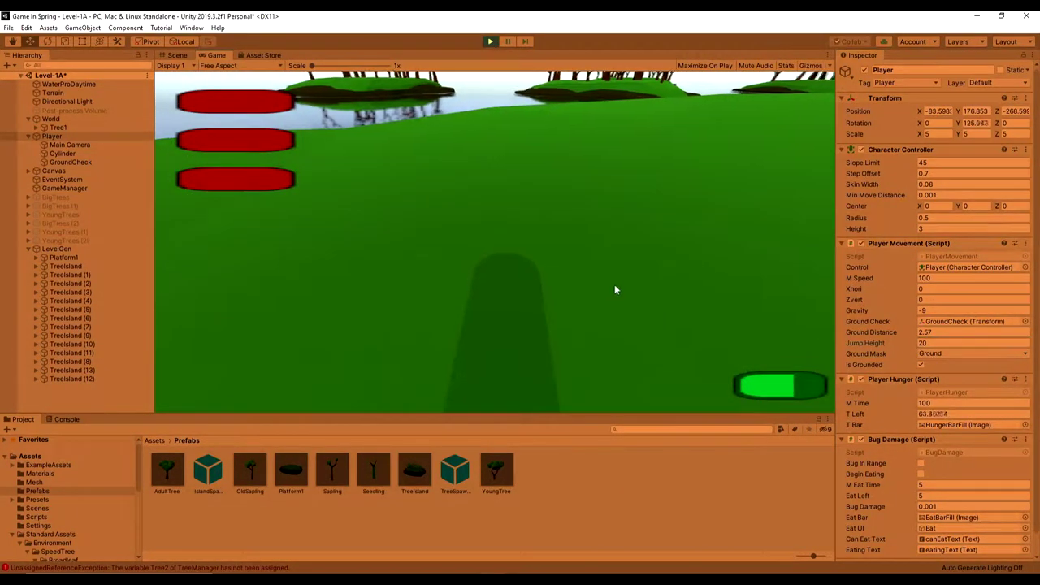
key("w")
key("space")
key("Escape")
left_click(491, 41)
Set the Ground Distance of the Player's Player Movement script to 3.
left_click(932, 334)
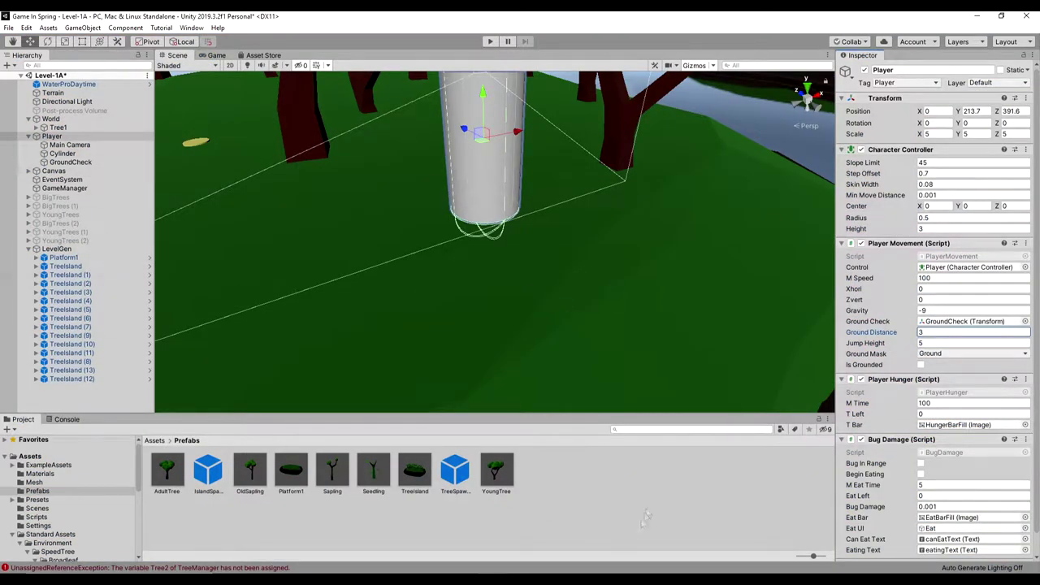
left_click(618, 497)
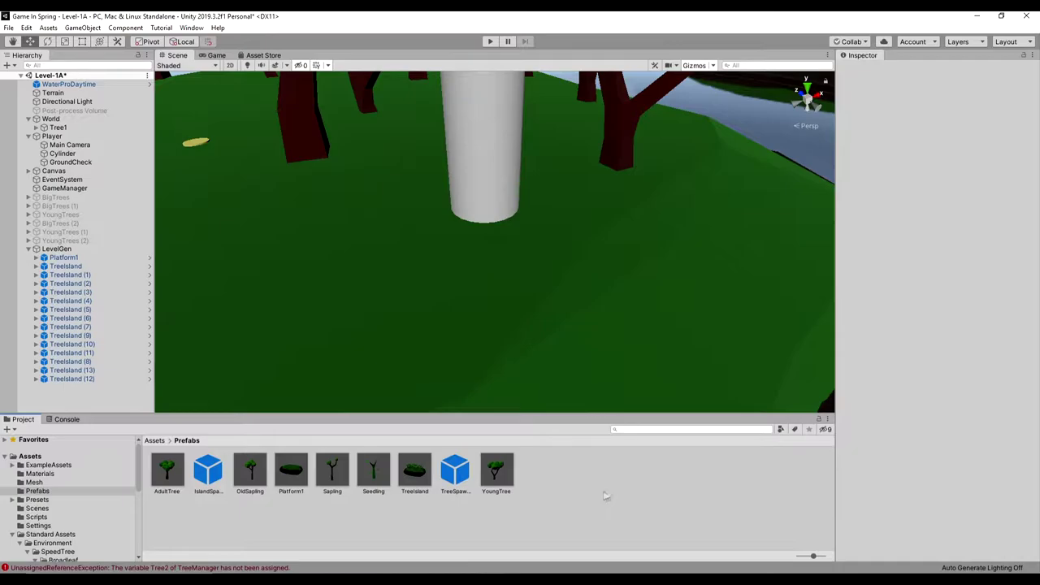
Run the game and test walking and jumping the player between the islands.
key("ctrl+p")
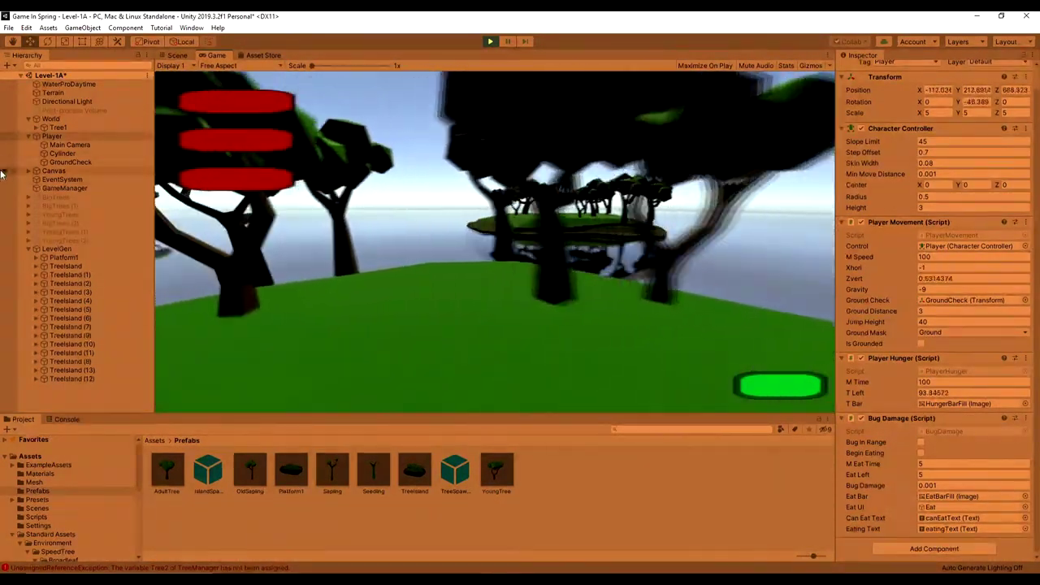
key("w")
key("d")
key("space")
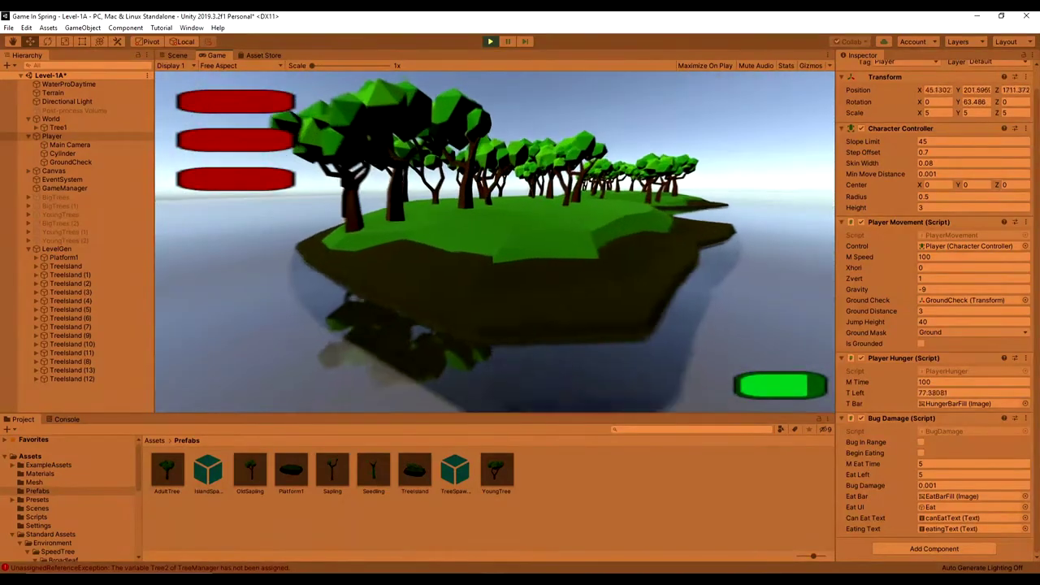
key("w")
key("space")
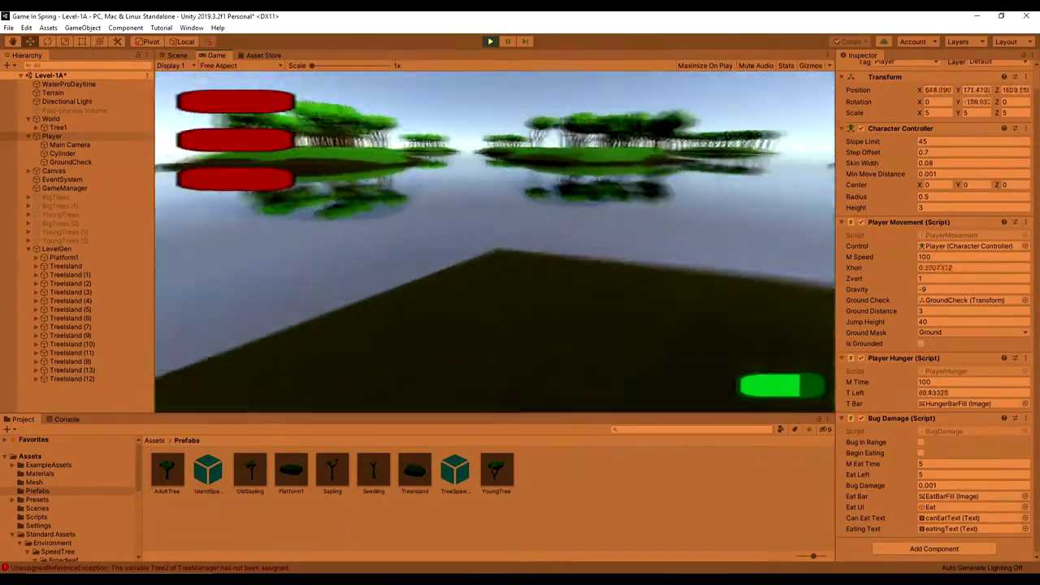
key("w")
key("space")
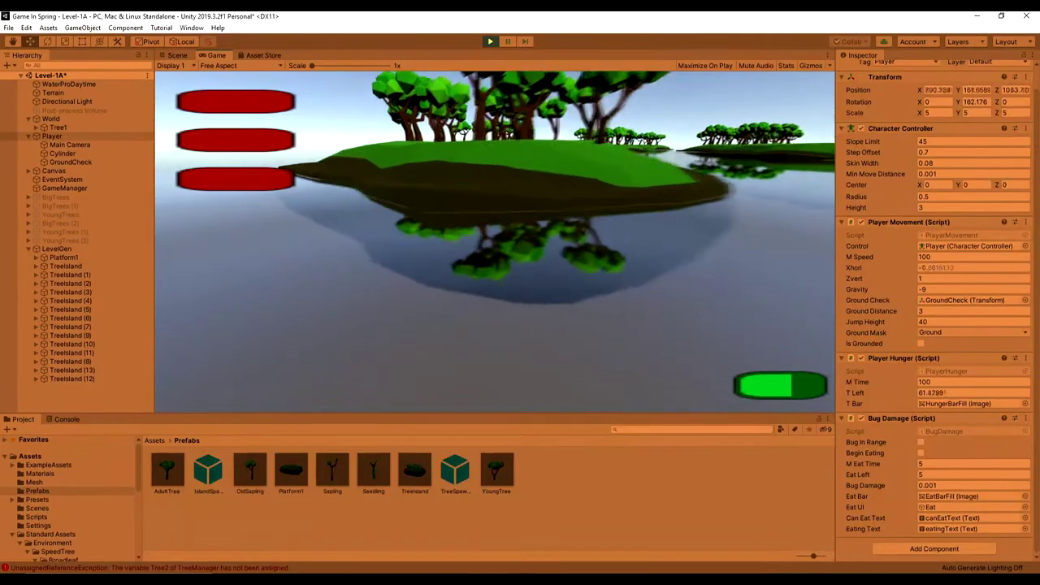
key("space")
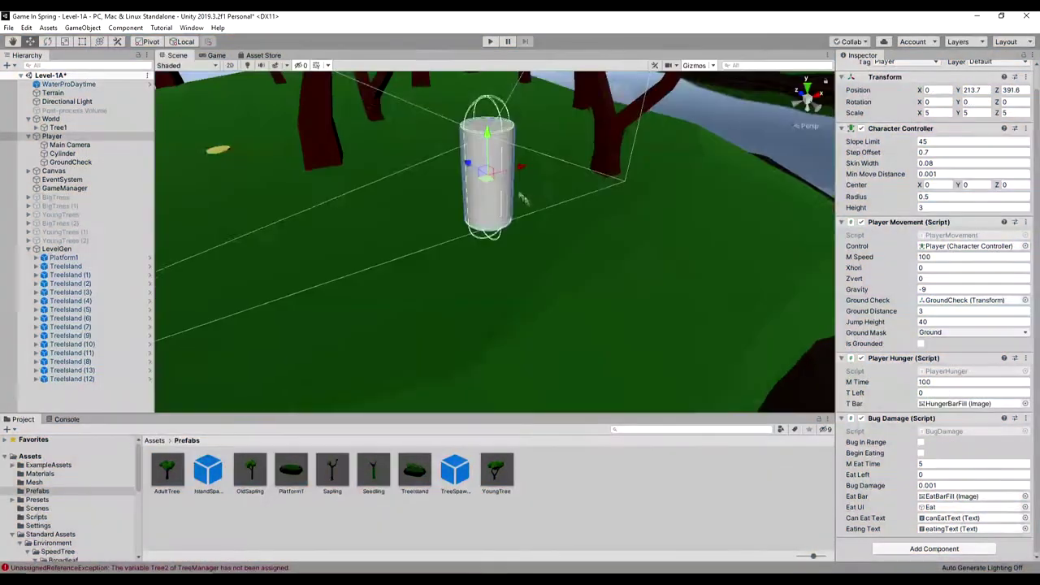
Scale Tree1 to 2 on all axes and duplicate it as Tree2.
scroll(575, 271, "down", 10)
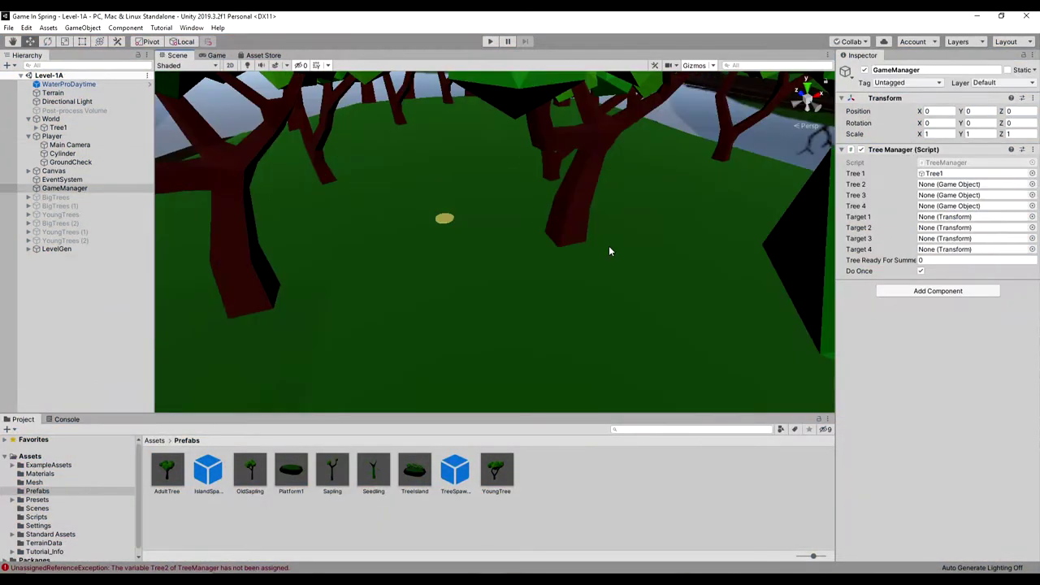
left_click(57, 128)
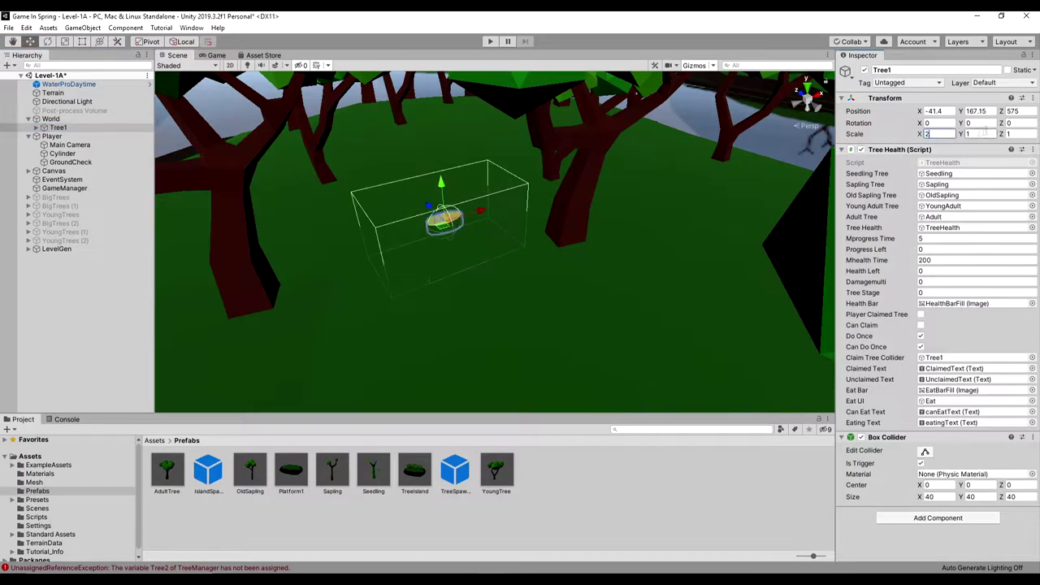
key("ctrl+d")
key("F2")
type("Tree2")
key("Return")
Duplicate Tree2 and name the copy Tree3.
key("ctrl+d")
key("F2")
left_click_drag(80, 145, 63, 146)
type("3")
key("Return")
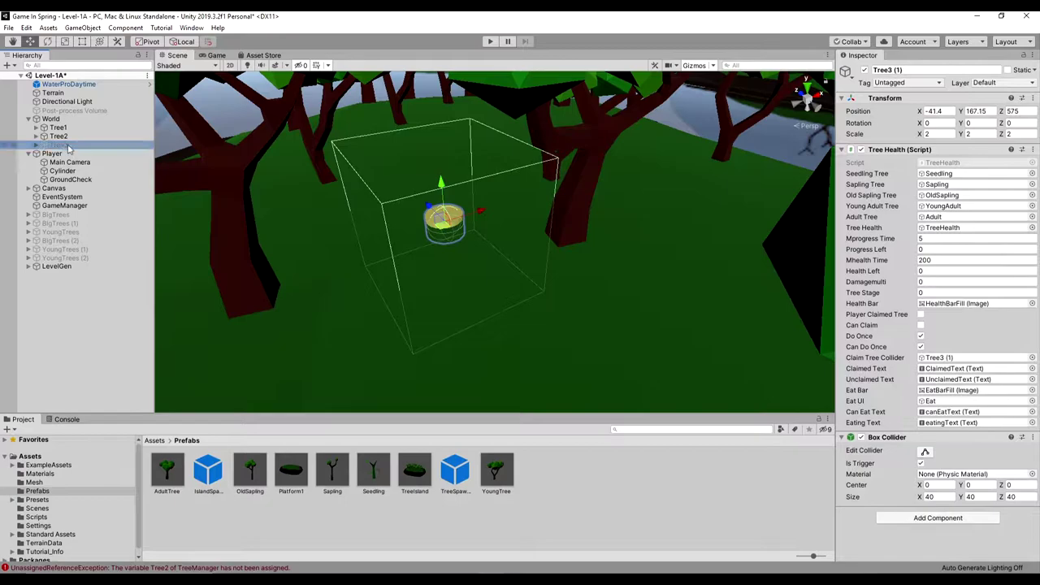
Create two more copies of the tree under World, naming them Tree4 and Tree5.
key("ctrl+d")
key("F2")
left_click(84, 153)
type("Tree4")
key("Return")
key("ctrl+d")
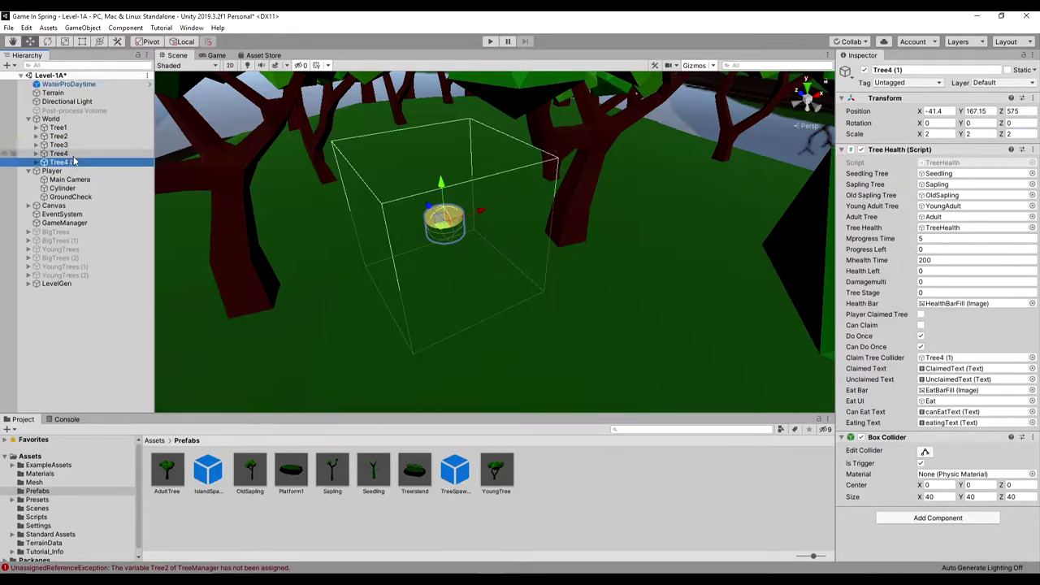
left_click_drag(74, 162, 63, 163)
type("5")
key("Return")
Move Tree2, Tree3, Tree4 and Tree5 together off Tree1's island to another island.
left_click(62, 127)
left_click(63, 163, "shift")
scroll(513, 328, "down", 5)
left_click(63, 127)
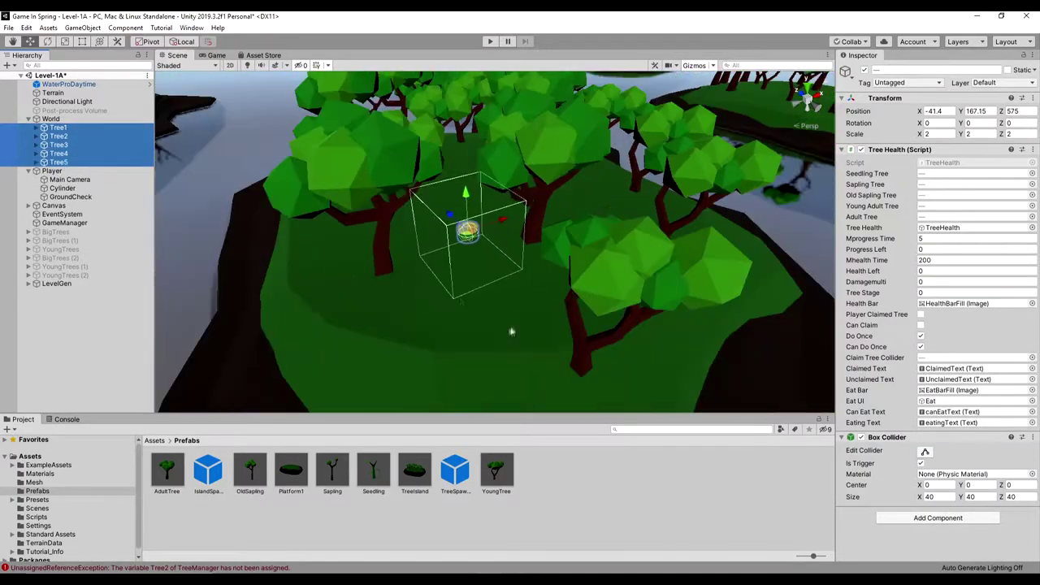
left_click(66, 137)
left_click(66, 162, "shift")
scroll(382, 301, "down", 7)
left_click_drag(441, 263, 712, 164)
Move Tree3, Tree4 and Tree5 together to another tree island at about X 599, Z 1811.
left_click(67, 145)
left_click(67, 163, "shift")
middle_click_drag(512, 207, 446, 256)
left_click_drag(621, 204, 465, 131)
scroll(462, 163, "up", 3)
middle_click_drag(461, 187, 479, 298)
scroll(480, 298, "up", 1)
left_click_drag(532, 228, 452, 261)
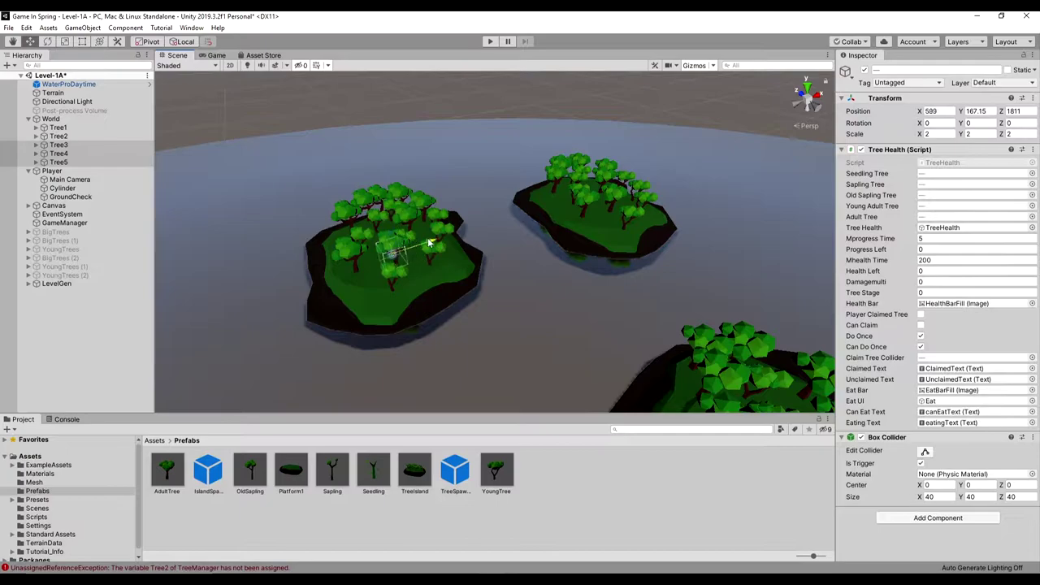
Move Tree4 and Tree5 together to a farther tree island at about X -1199, Z -450.
left_click(68, 153)
left_click(67, 162, "shift")
left_click_drag(391, 247, 258, 371)
middle_click_drag(258, 371, 411, 265)
scroll(411, 265, "down", 6)
left_click_drag(507, 202, 592, 374)
middle_click_drag(592, 374, 480, 279)
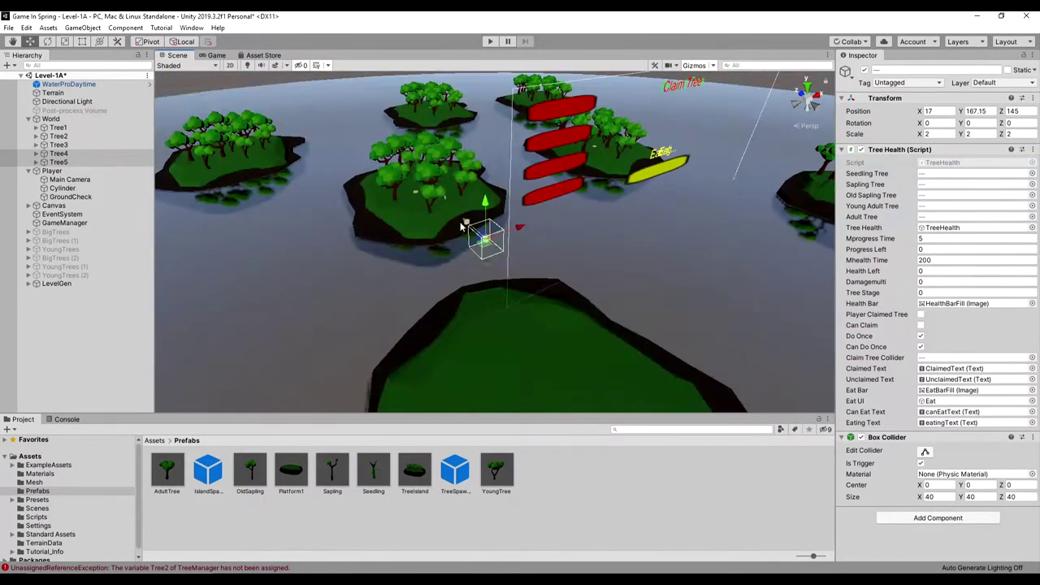
scroll(481, 279, "down", 6)
left_click_drag(521, 273, 523, 274)
middle_click_drag(523, 274, 494, 205)
left_click_drag(571, 213, 288, 310)
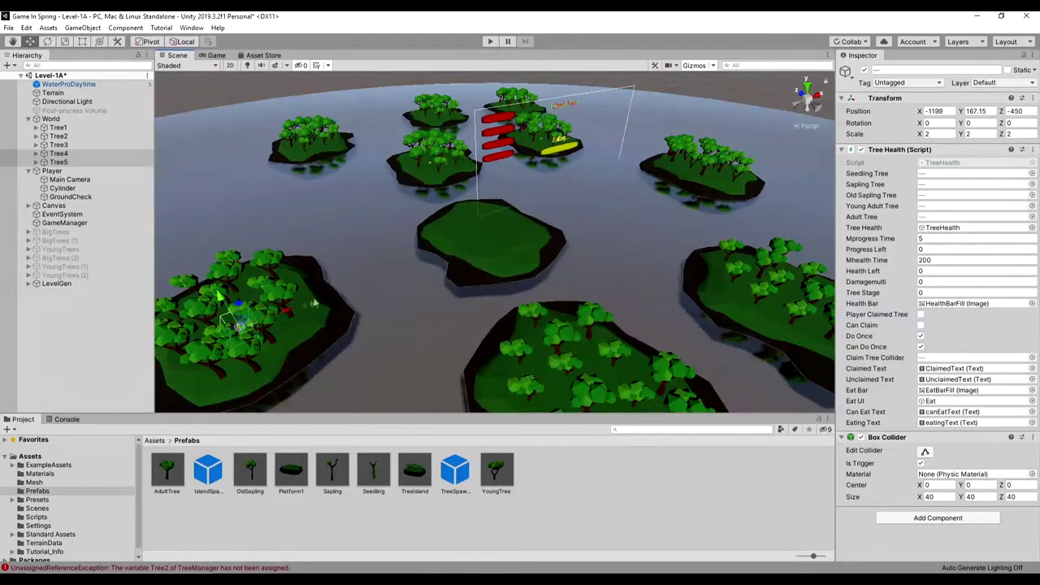
Move Tree5 alone away from Tree4 to a separate tree island.
left_click(70, 163)
middle_click_drag(325, 337, 397, 307)
scroll(397, 307, "down", 6)
middle_click_drag(431, 340, 325, 216)
left_click_drag(338, 218, 335, 211)
left_click_drag(397, 247, 451, 246)
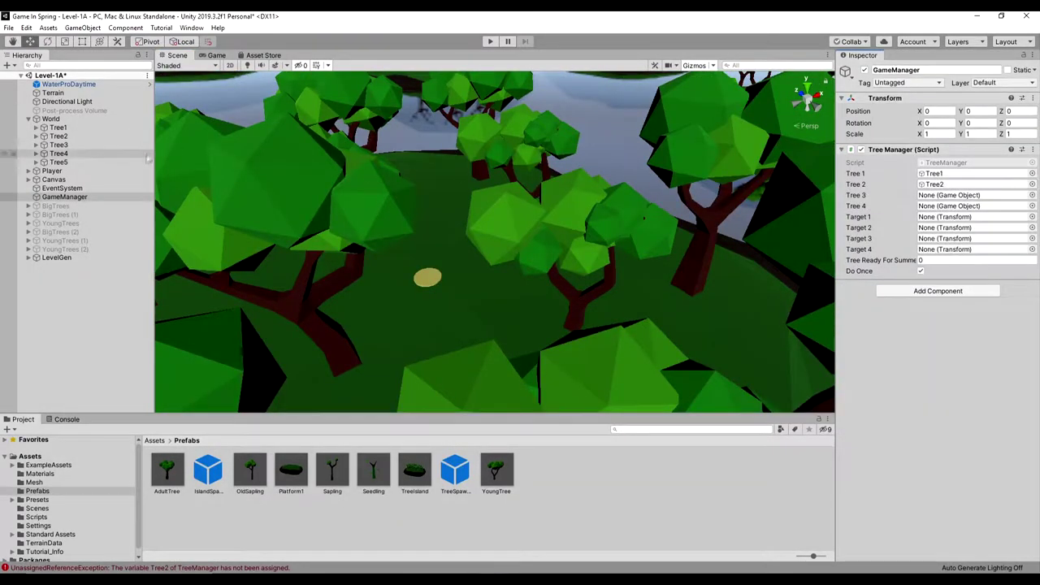
Assign Tree3 to the Tree Manager's Tree 3 slot and delete the Target1 to Target4 Transform declaration from its script, saving the file.
left_click_drag(57, 144, 943, 195)
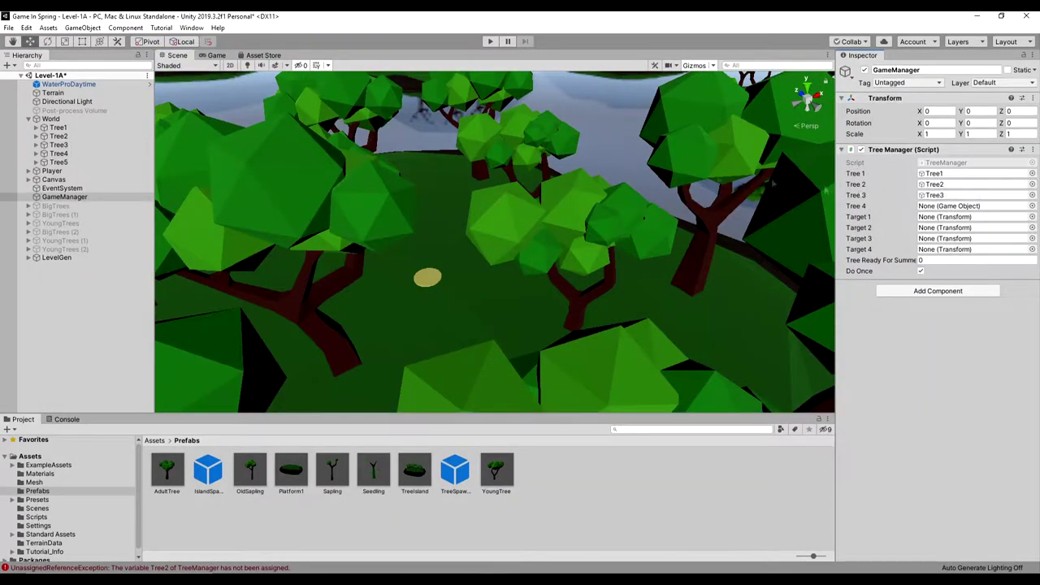
double_click(943, 163)
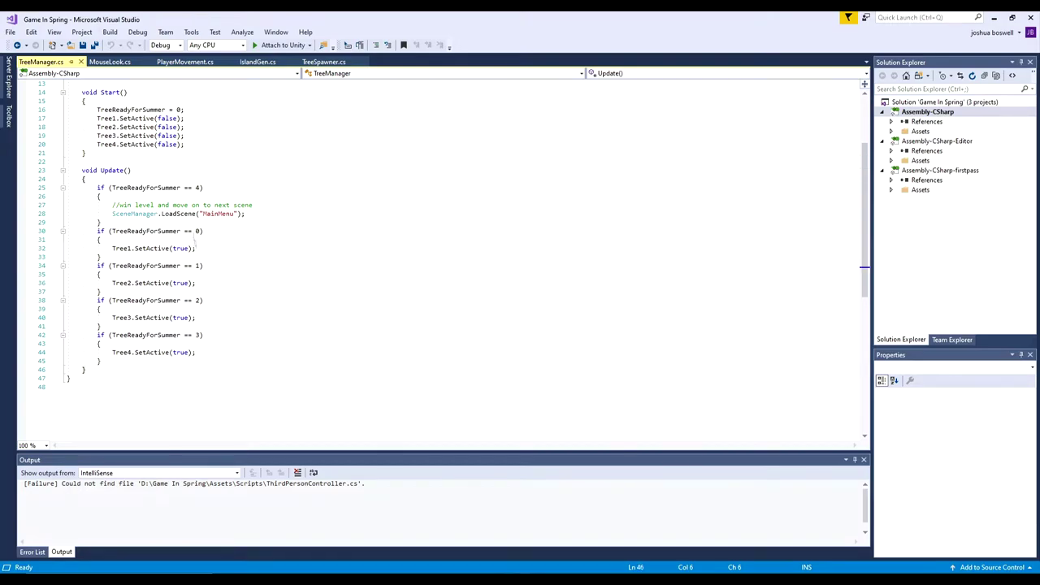
left_click(195, 239)
scroll(209, 182, "up", 2)
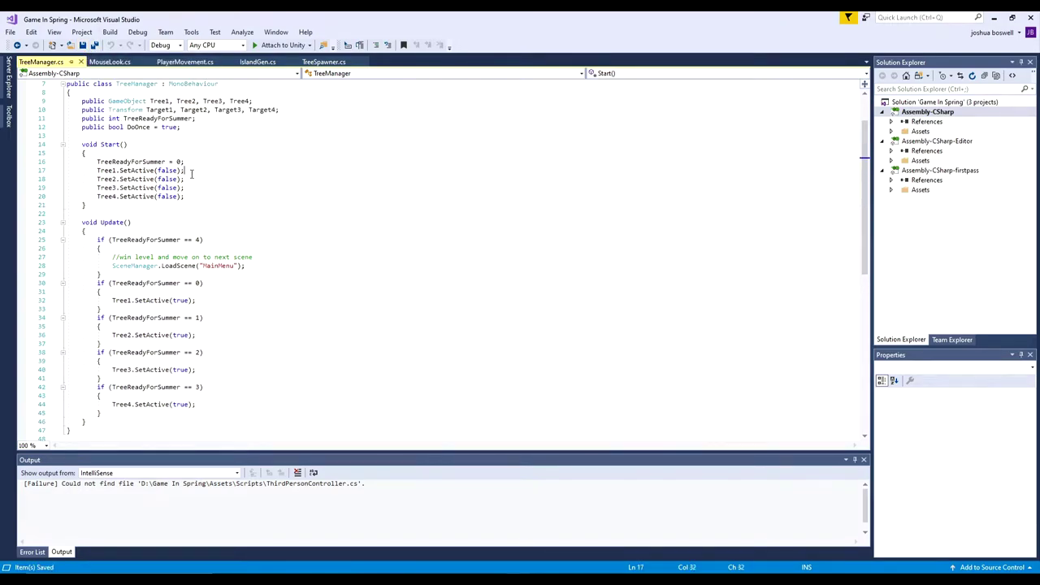
scroll(201, 205, "up", 1)
scroll(174, 211, "down", 1)
scroll(174, 211, "up", 2)
left_click_drag(281, 162, 26, 162)
key("BackSpace")
key("BackSpace")
key("ctrl+s")
left_click(995, 18)
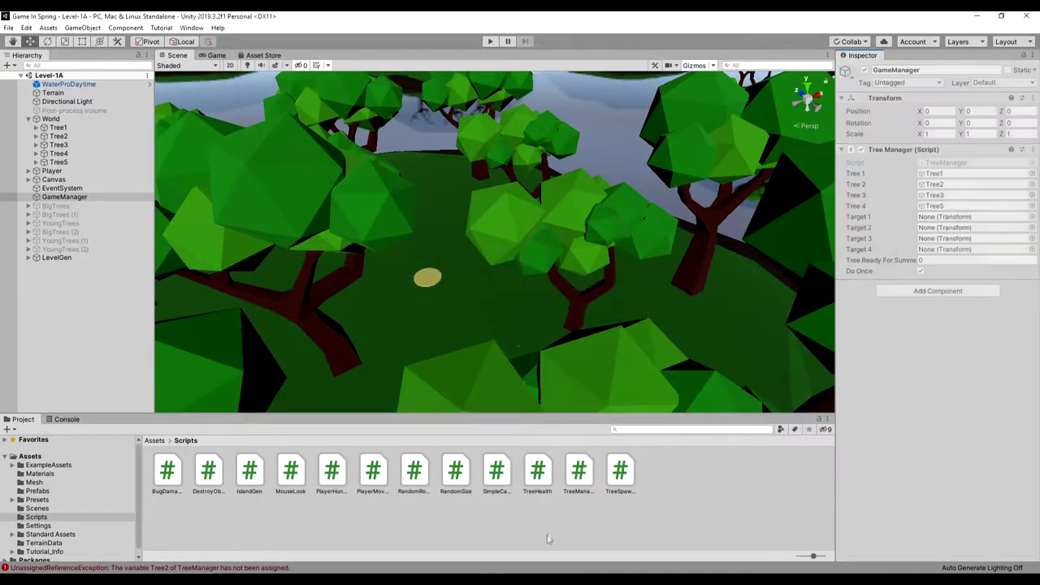
Review the console error about TreeManager and briefly test-run the level.
left_click(69, 196)
left_click(35, 567)
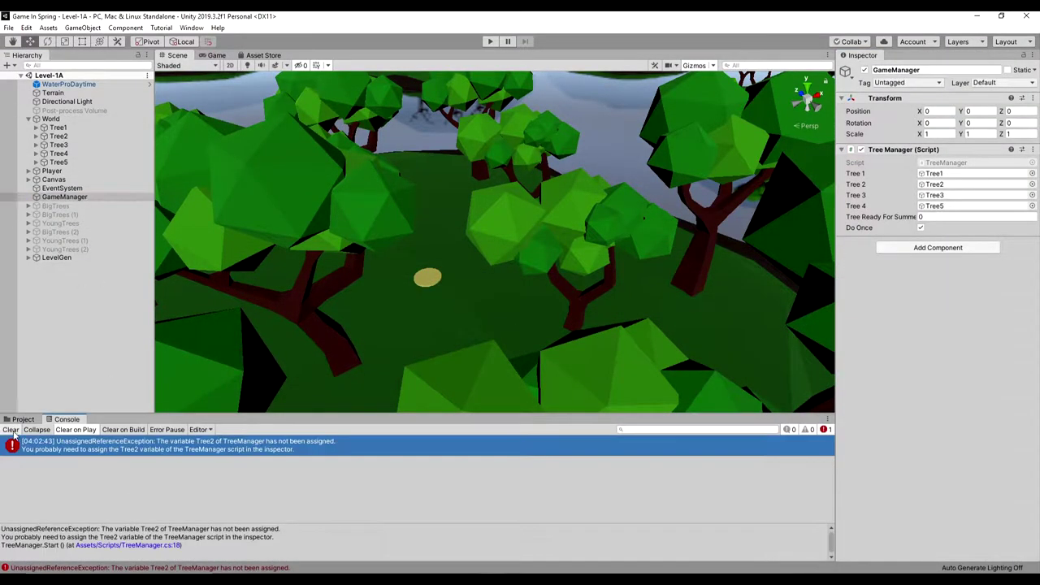
left_click(22, 420)
left_click(491, 42)
left_click(491, 42)
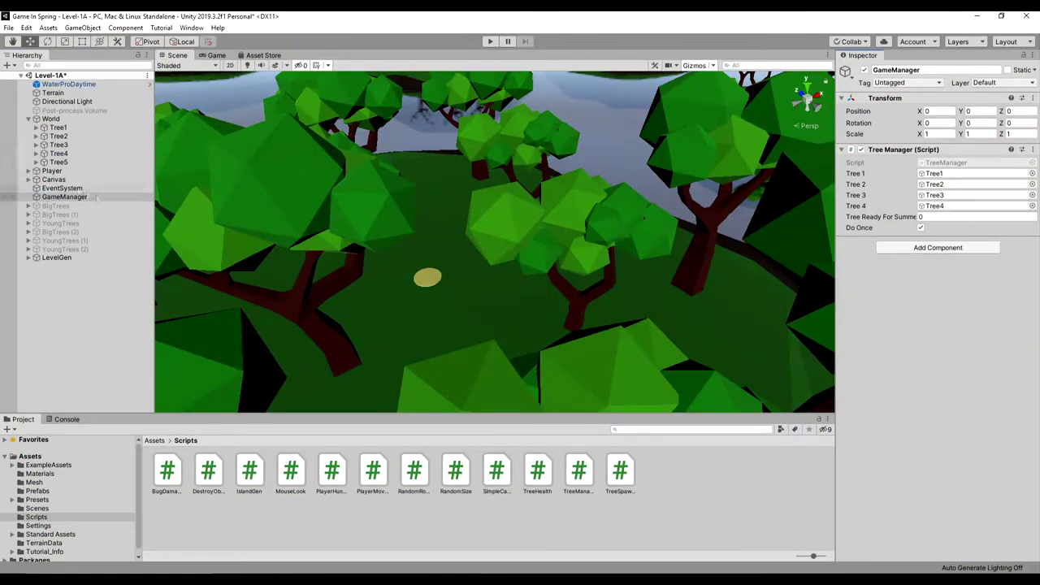
Delete the Tree5 object from the World group.
left_click(60, 162)
key("Delete")
Play-test the level by walking and jumping around the island, claiming Tree1 and watching its growth stages.
left_click(490, 42)
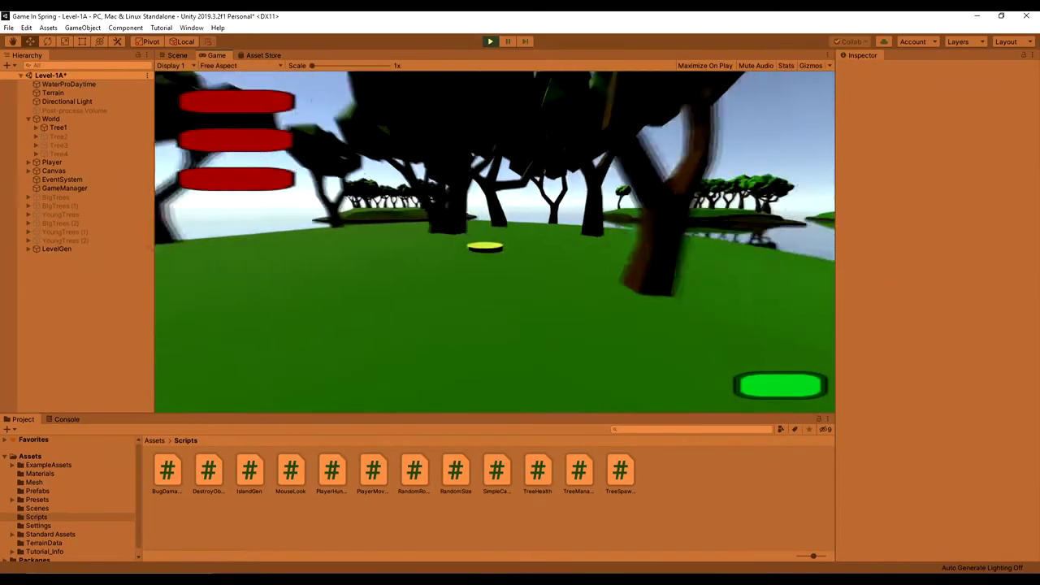
key("w")
key("e")
key("s")
key("Escape")
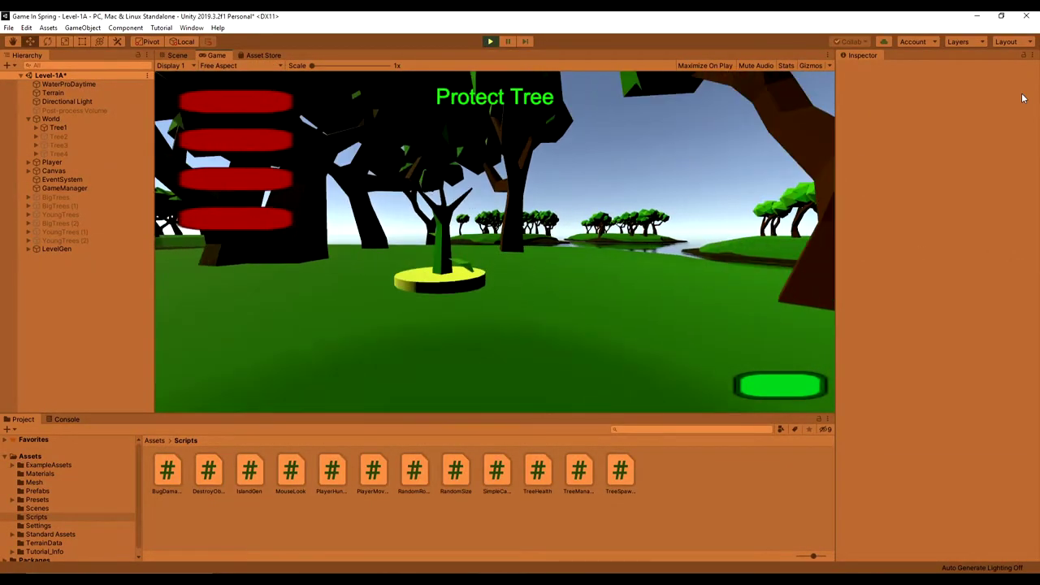
key("s")
key("space")
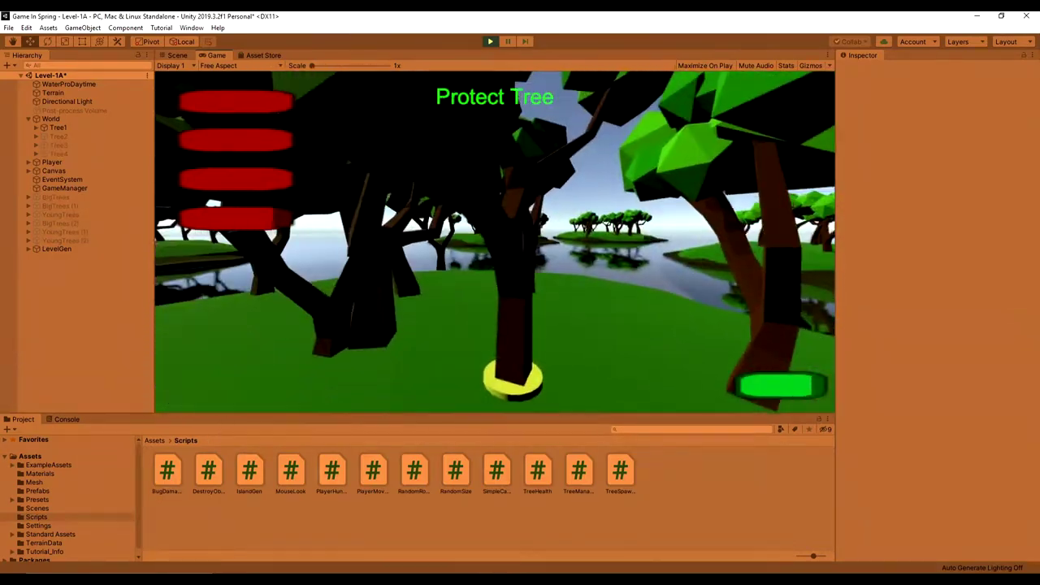
key("w")
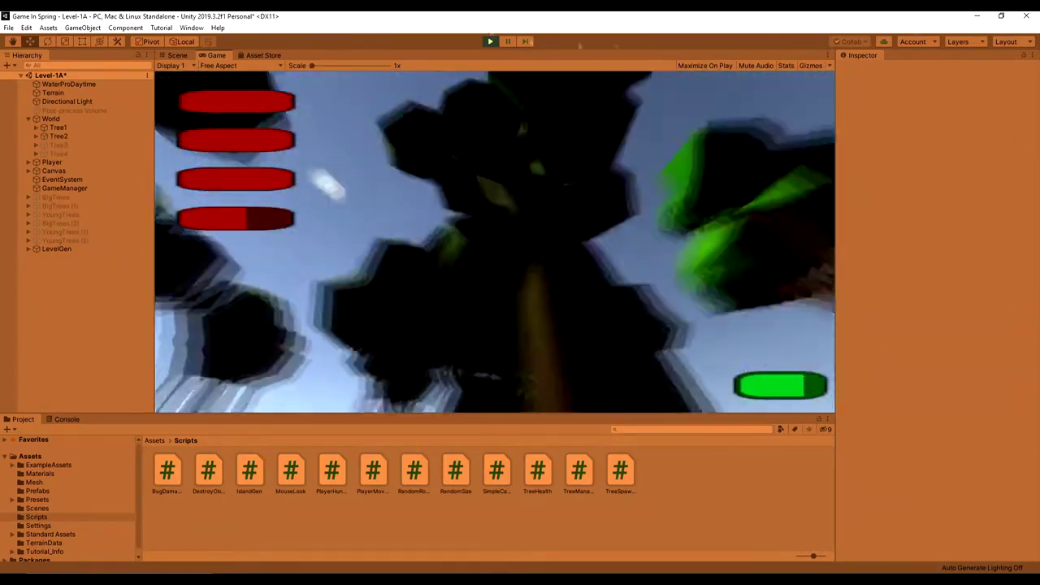
left_click(52, 163)
left_click(549, 264)
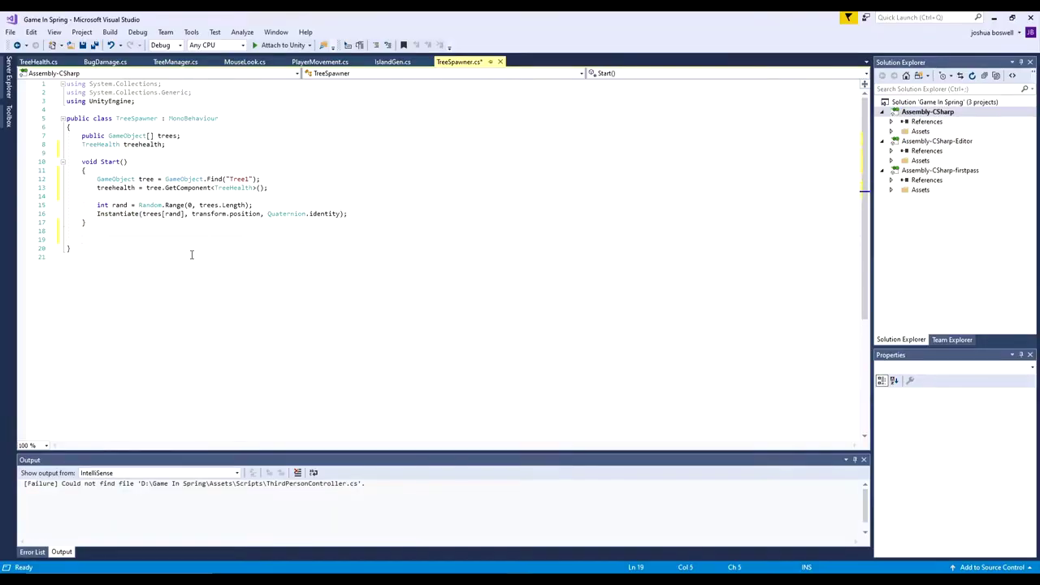
Add an Update method to the TreeSpawner script with an if condition checking treehealth.TreeStage == 5.
type("void Update")
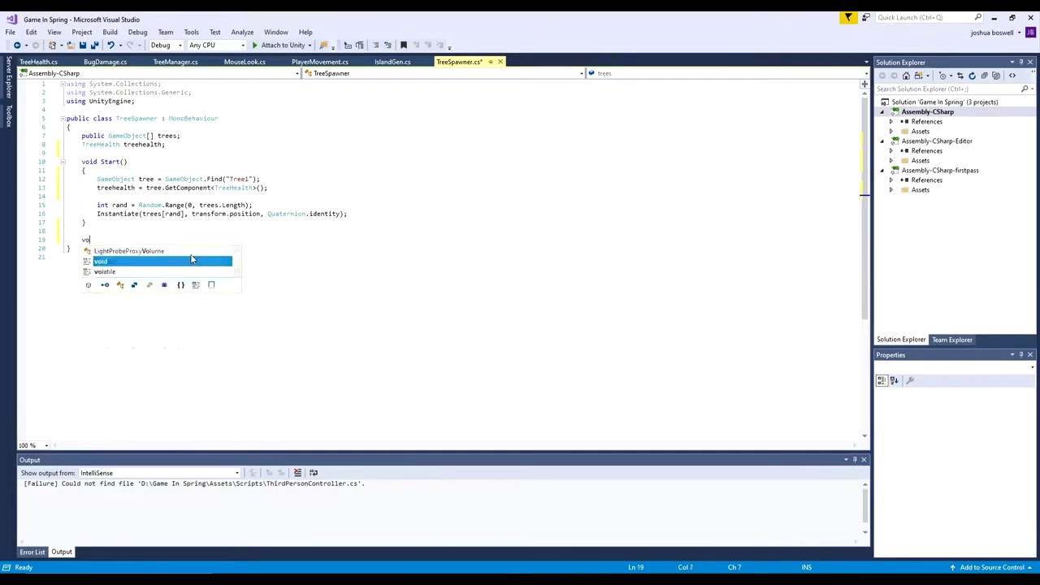
key("Return")
left_click_drag(350, 214, 68, 214)
left_click(110, 257)
type("(")
key("Left")
type("if")
key("Right")
type("tree")
key("Down")
key("Down")
key("Down")
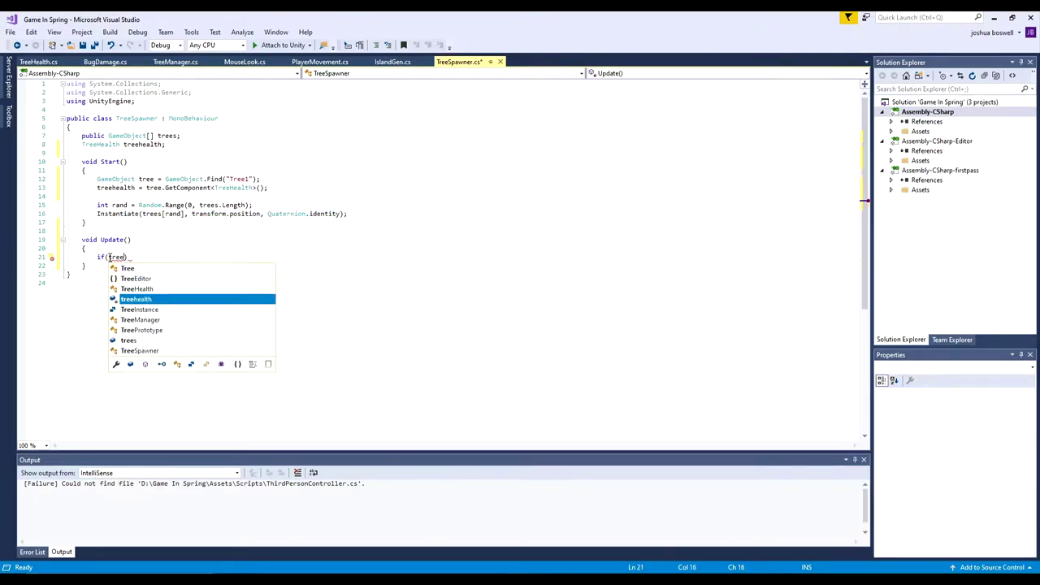
key("Tab")
type(".")
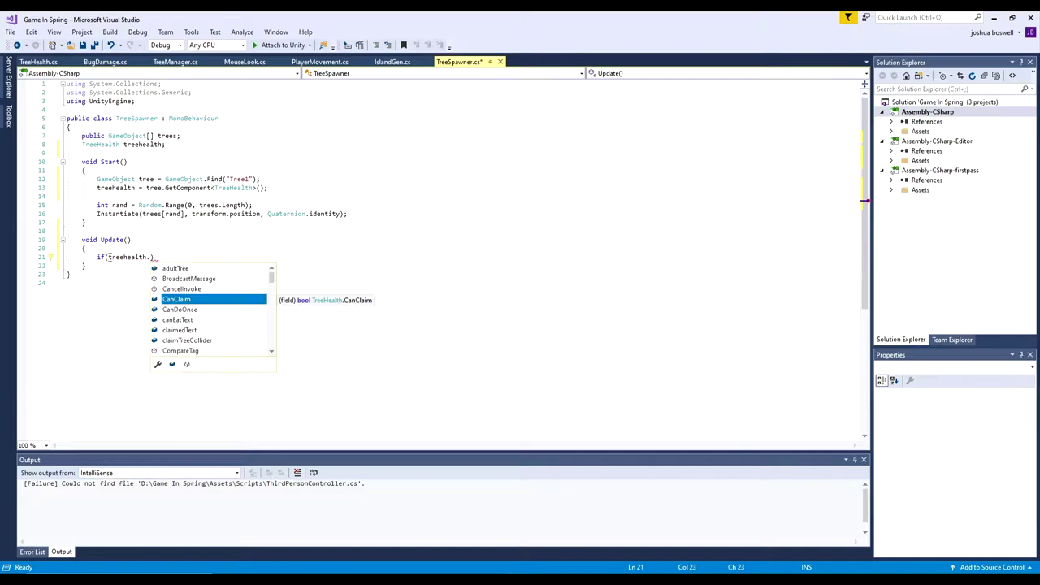
type("TreeStage ==")
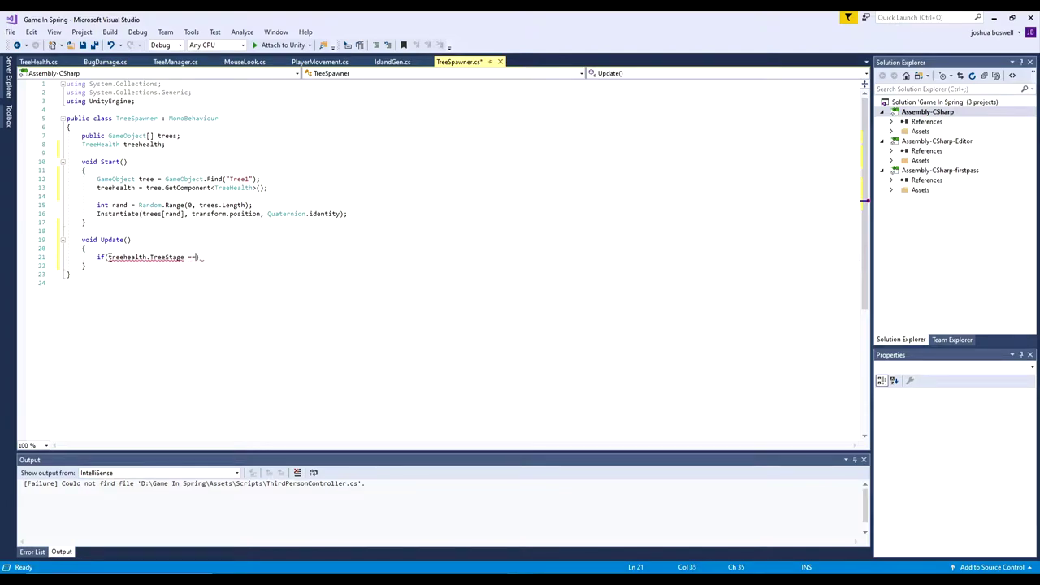
type("){")
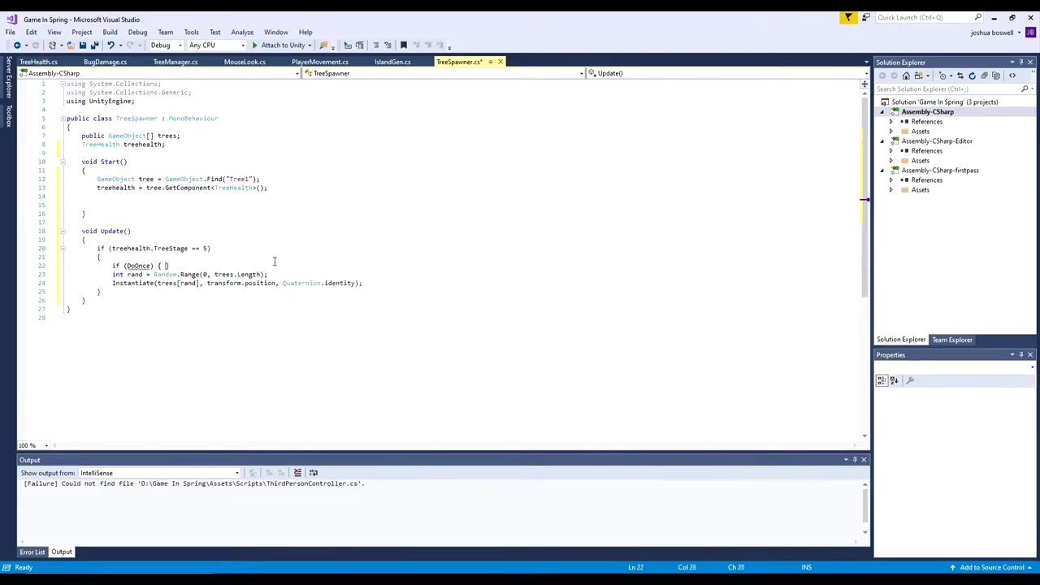
Enclose the random index and Instantiate lines in an if (DoOnce == true) block inside the TreeStage check.
key("Return")
left_click_drag(364, 310, 68, 300)
left_click_drag(154, 302, 158, 286)
left_click(98, 281)
key("Tab")
key("Down")
key("Tab")
left_click(151, 267)
type("(DoOnce")
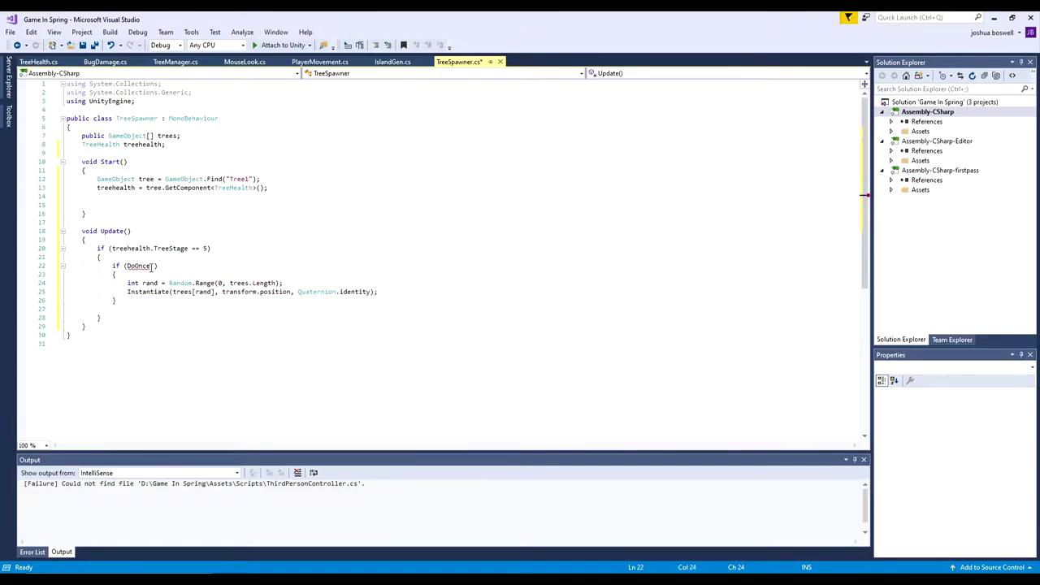
type(" == true")
left_click(156, 248)
Declare a bool DoOnce field below treehealth and set DoOnce = true in Start.
left_click(190, 144)
key("Return")
type("bool DoOnce;")
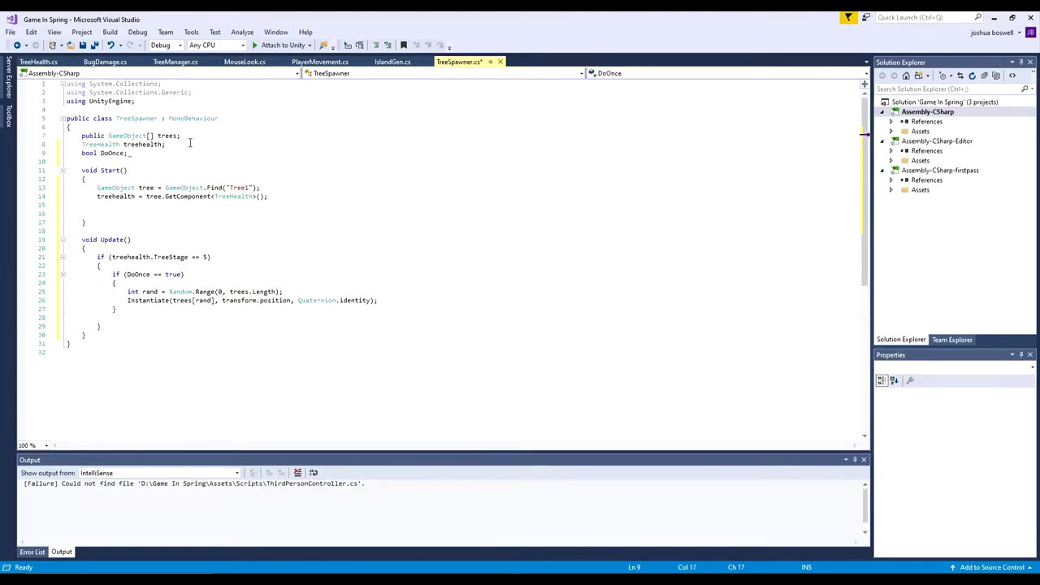
double_click(112, 153)
key("ctrl+c")
left_click(150, 208)
key("ctrl+v")
type("= true;")
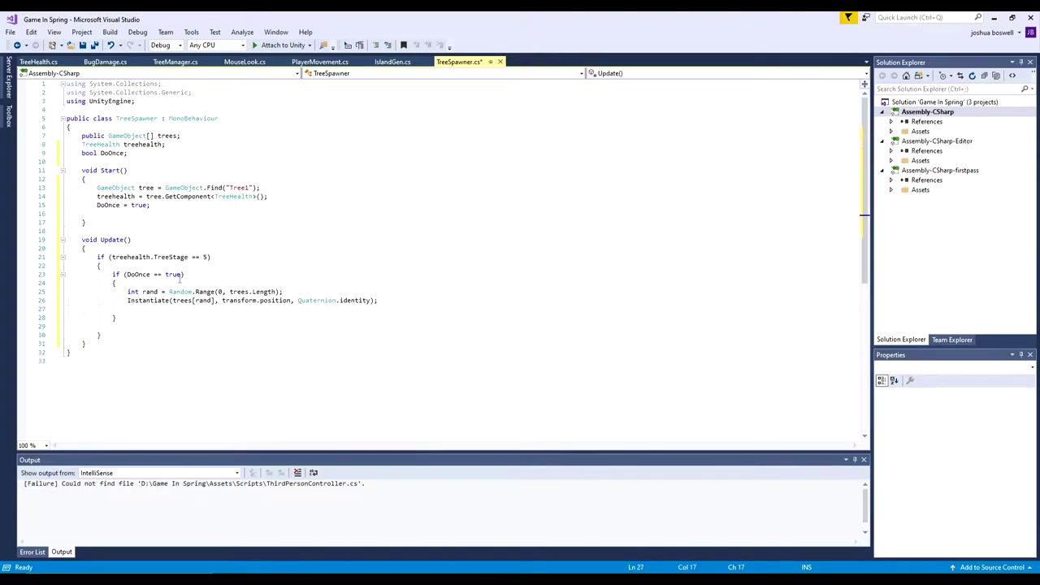
Set DoOnce = false after the Instantiate line and save the TreeSpawner script.
left_click_drag(182, 275, 128, 276)
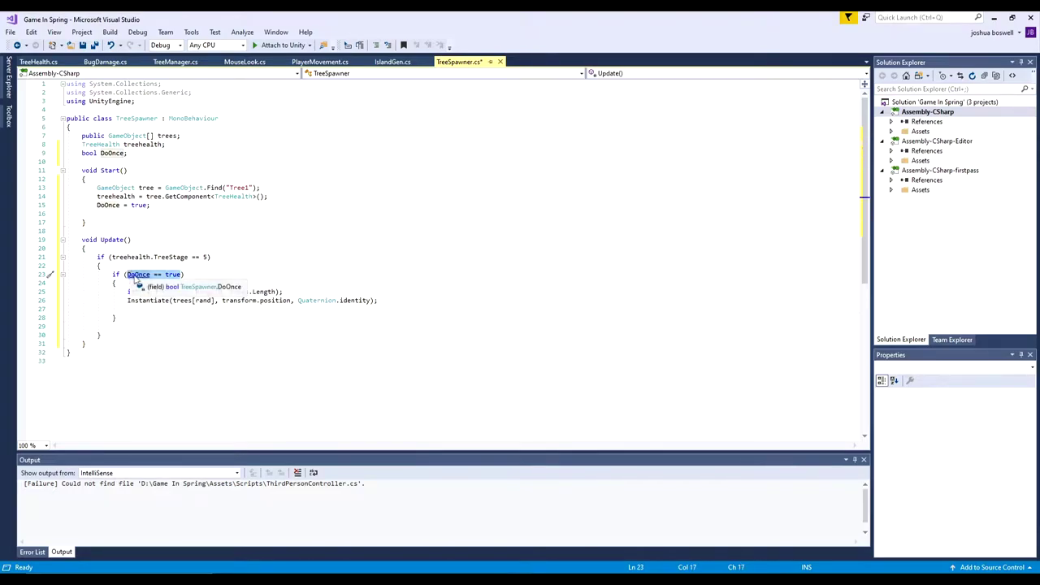
type("false;")
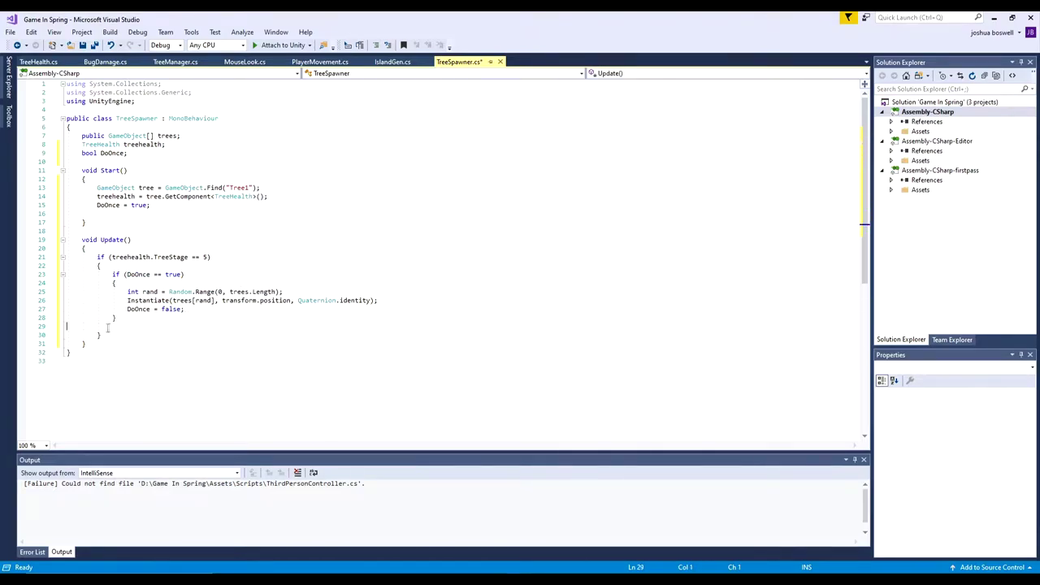
left_click(84, 47)
Switch to Unity, attach the TreeSpawner script to PlantSpawner and set its Trees array size to 5.
left_click(87, 353)
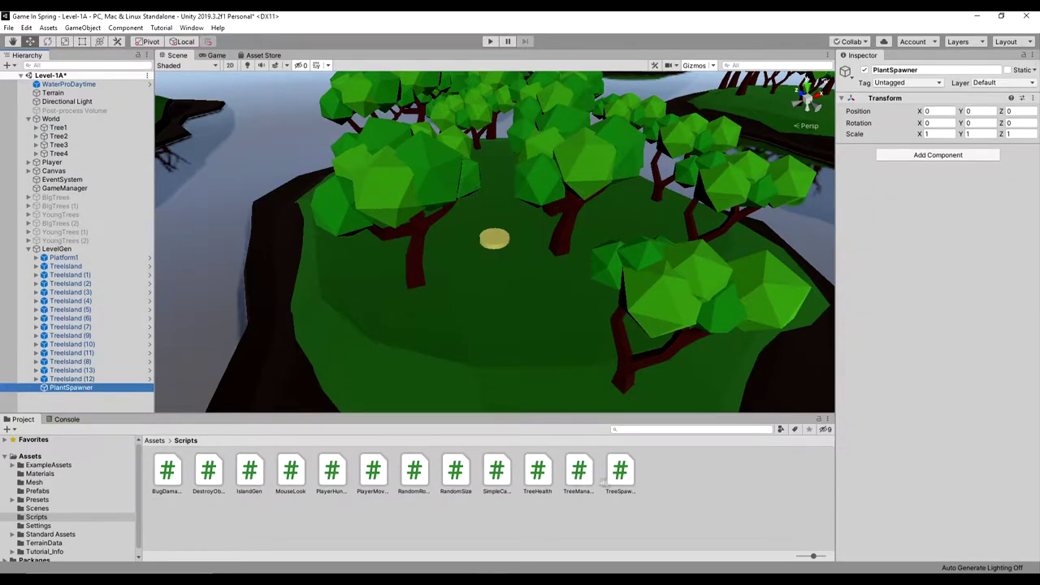
left_click_drag(600, 481, 69, 390)
left_click(929, 186)
type("5")
key("Return")
Fill PlantSpawner's Trees elements 0 to 4 with the AdultTree, OldSapling, OldSapling, Sapling and YoungTree prefabs.
left_click(1033, 195)
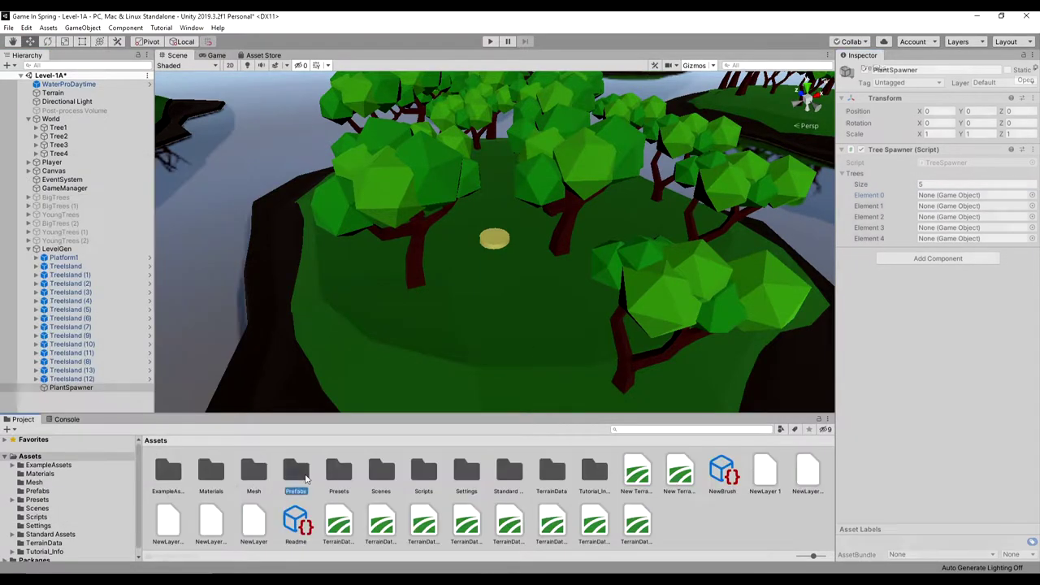
double_click(307, 480)
left_click_drag(374, 477, 952, 208)
left_click_drag(253, 472, 947, 218)
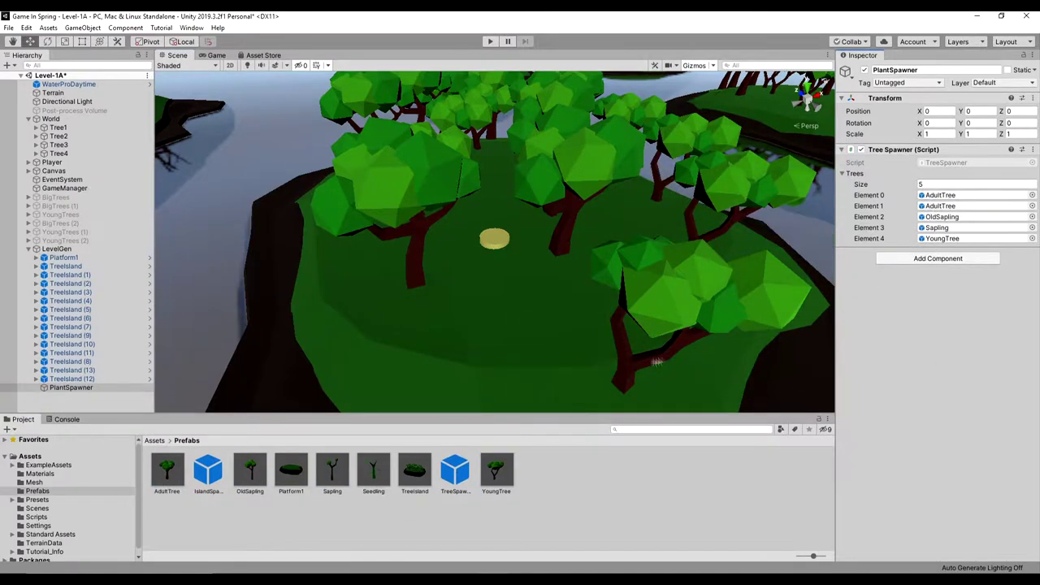
left_click_drag(257, 471, 948, 207)
Save PlantSpawner as a prefab in the Prefabs folder and delete its instance from LevelGen.
scroll(477, 225, "down", 5)
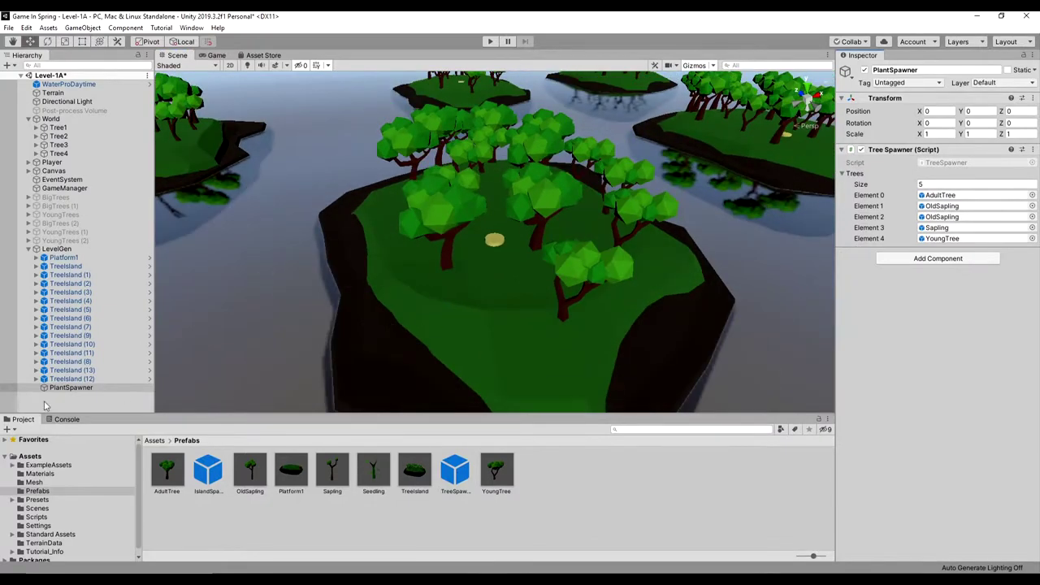
left_click_drag(88, 391, 289, 479)
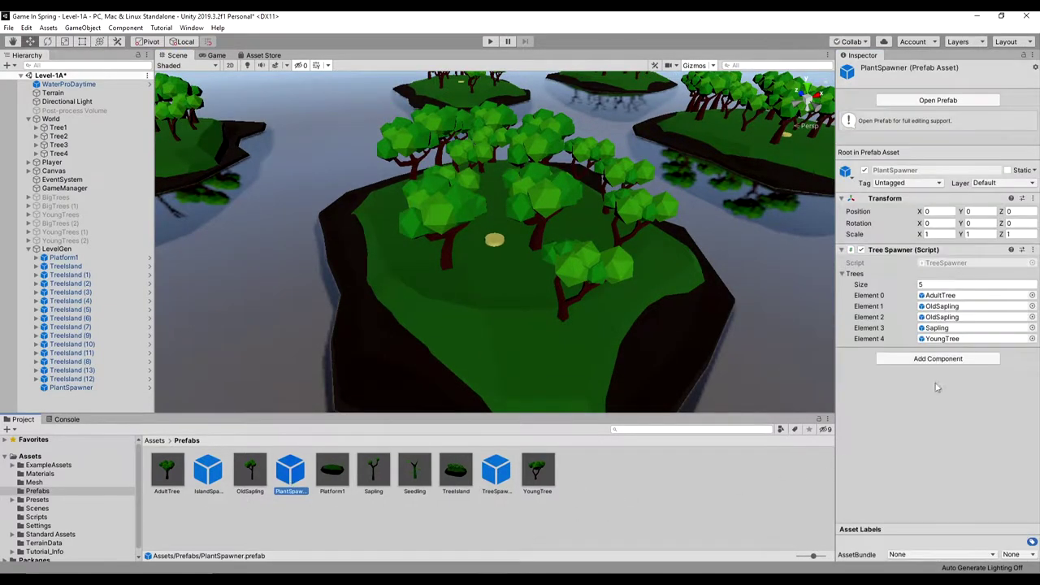
right_click_drag(555, 288, 528, 284)
left_click(87, 388)
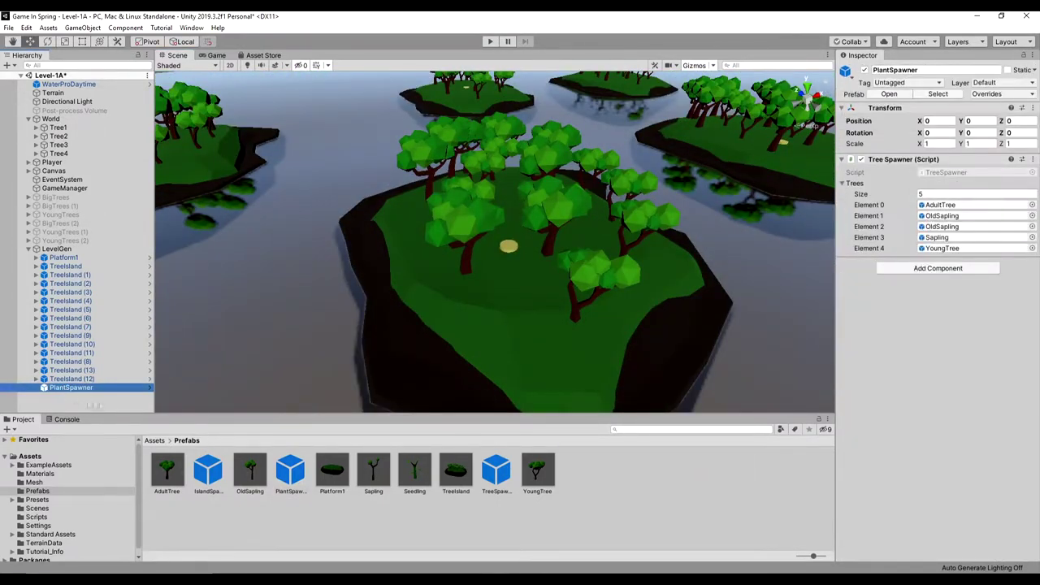
key("Delete")
Delete all YoungTree and AdultTree objects from the TreeIsland prefab, keeping only Platform1, and return to the scene.
left_click(72, 353)
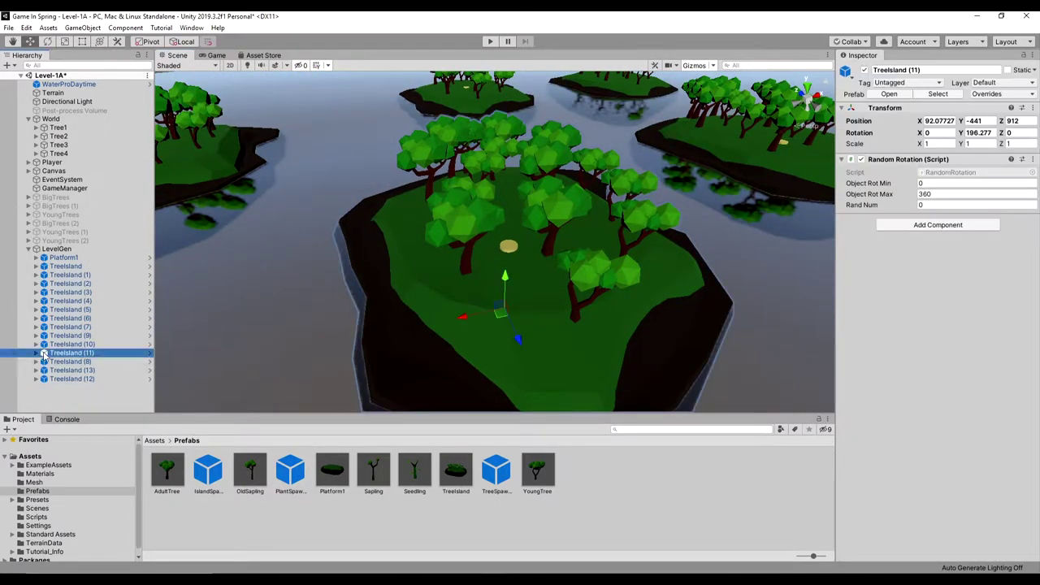
left_click(37, 354)
left_click(44, 361)
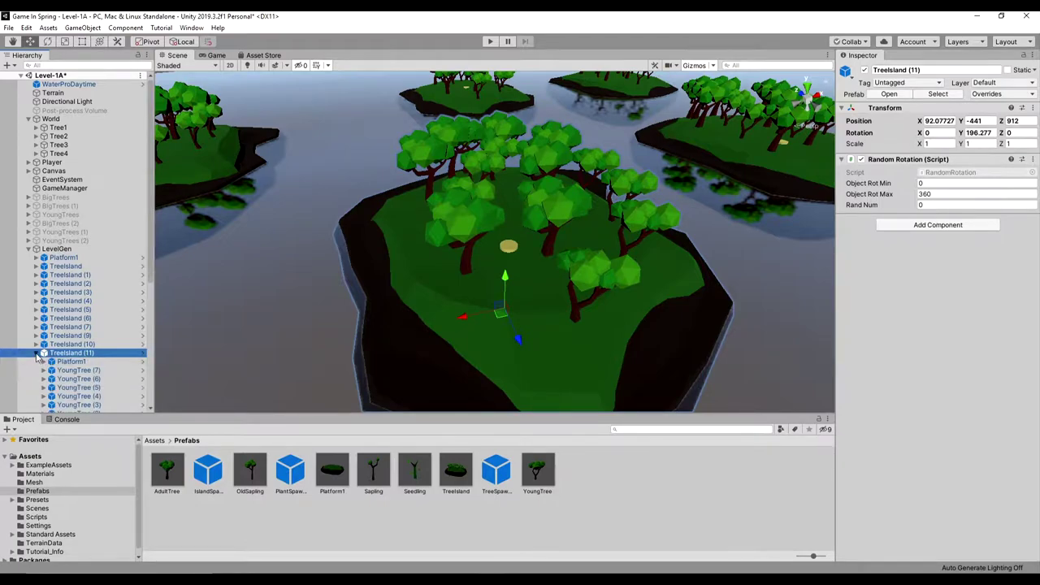
left_click(37, 353)
middle_click_drag(549, 504, 513, 510)
left_click(37, 353)
scroll(81, 282, "down", 3)
left_click(43, 349)
scroll(80, 281, "down", 1)
left_click(35, 227)
left_click(134, 401)
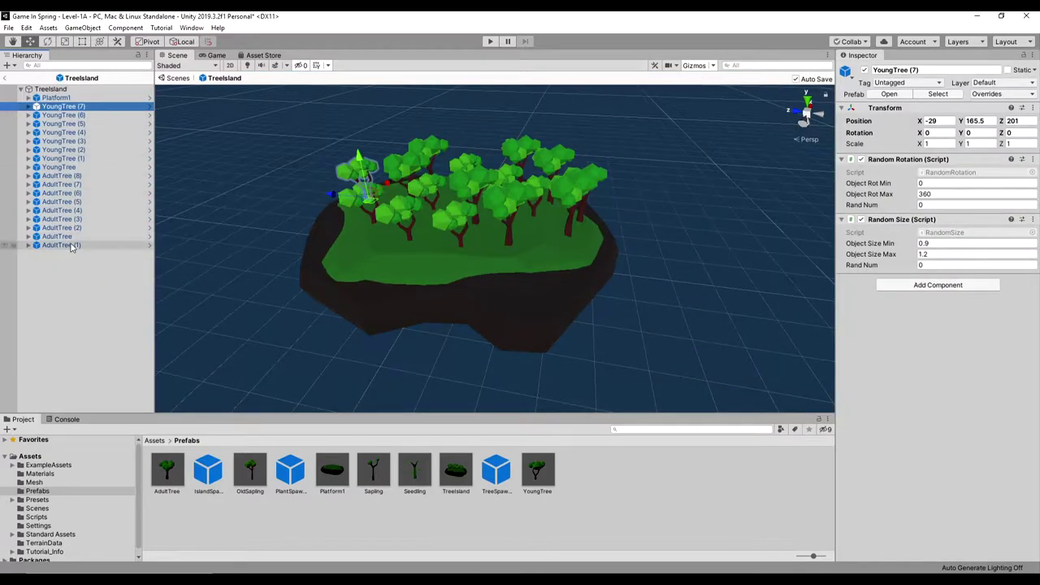
left_click(70, 233, "shift")
key("Delete")
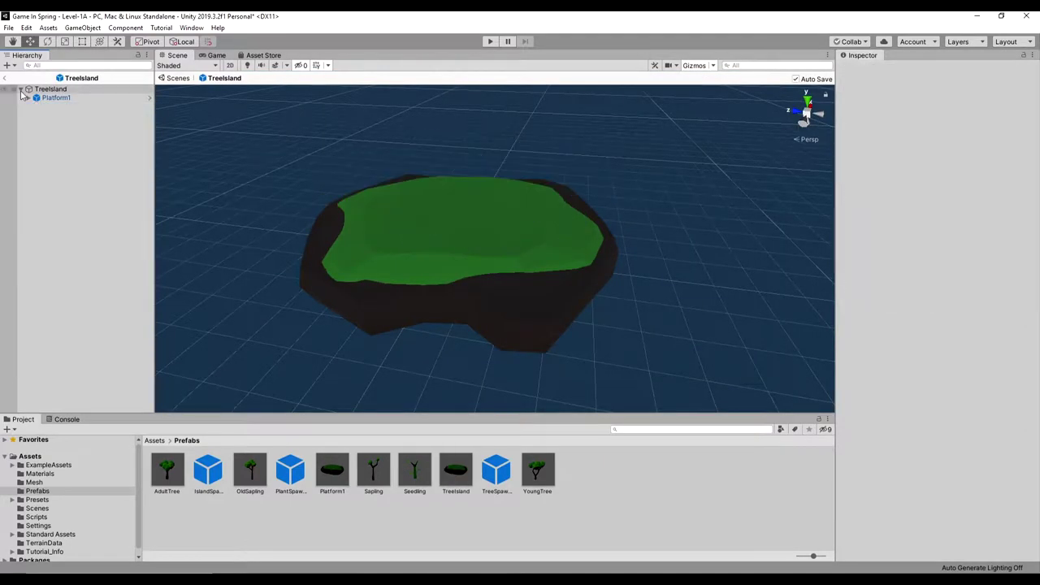
left_click(12, 75)
scroll(411, 249, "up", 1)
left_click(456, 471)
scroll(474, 313, "up", 4)
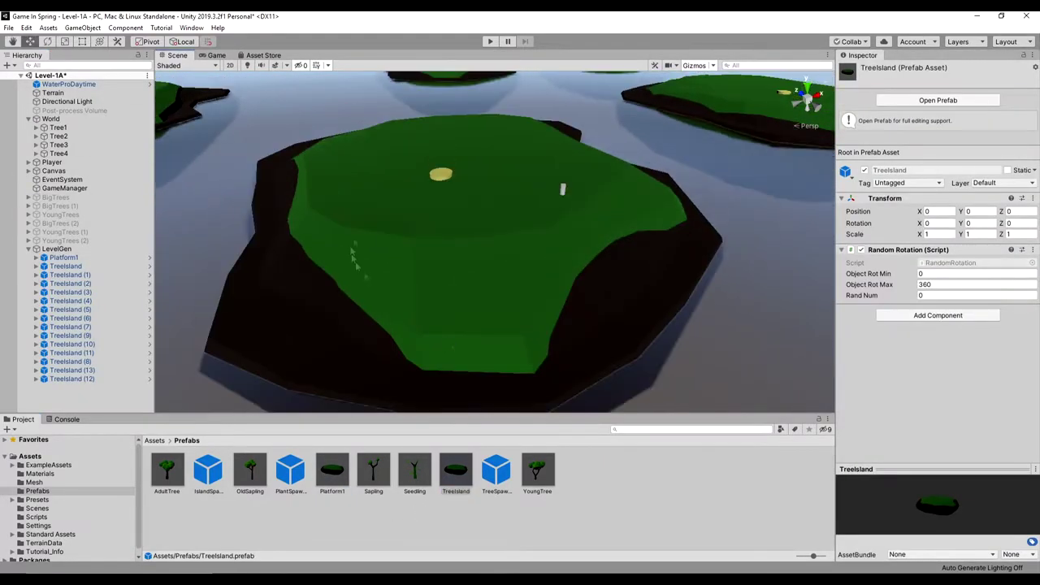
Remove the surplus numbered TreeIsland copies from LevelGen.
left_click(60, 400)
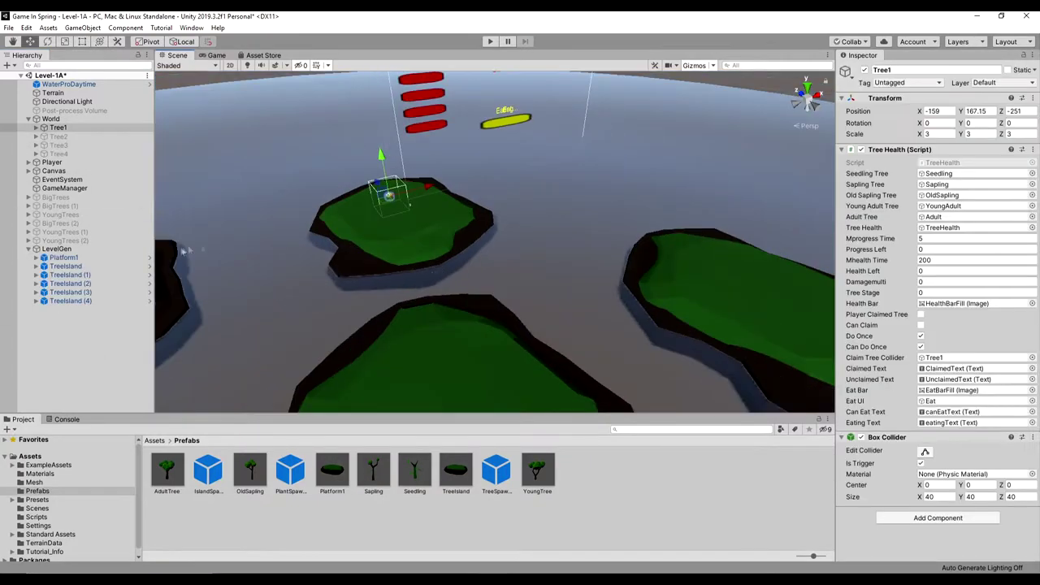
left_click(70, 300)
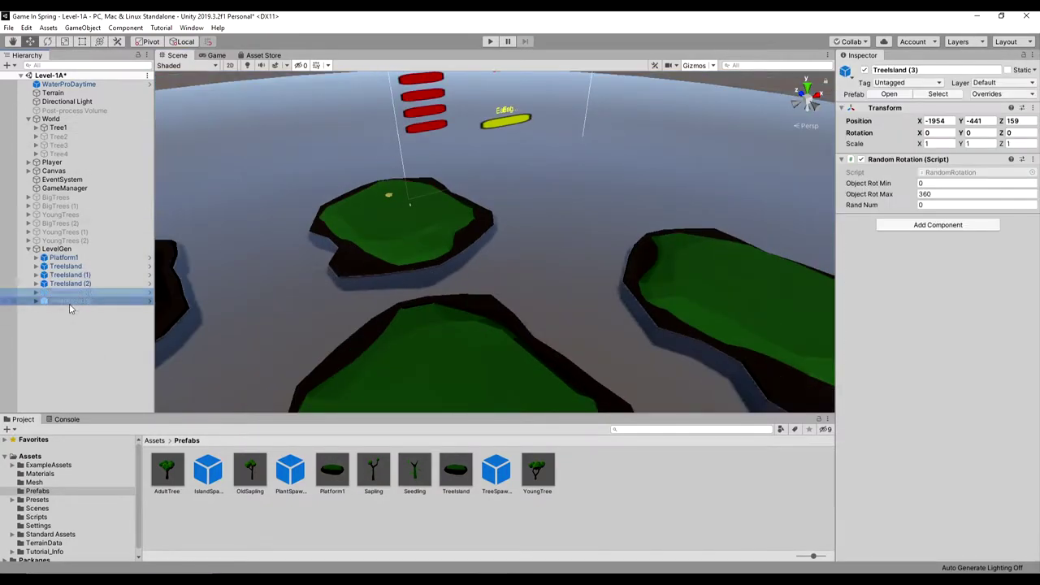
Add a PlantSpawner instance to the TreeIsland prefab and position it on the island's green surface.
double_click(456, 476)
scroll(438, 309, "up", 4)
left_click_drag(291, 472, 82, 147)
double_click(63, 107)
left_click_drag(495, 212, 525, 203)
middle_click_drag(526, 202, 318, 269)
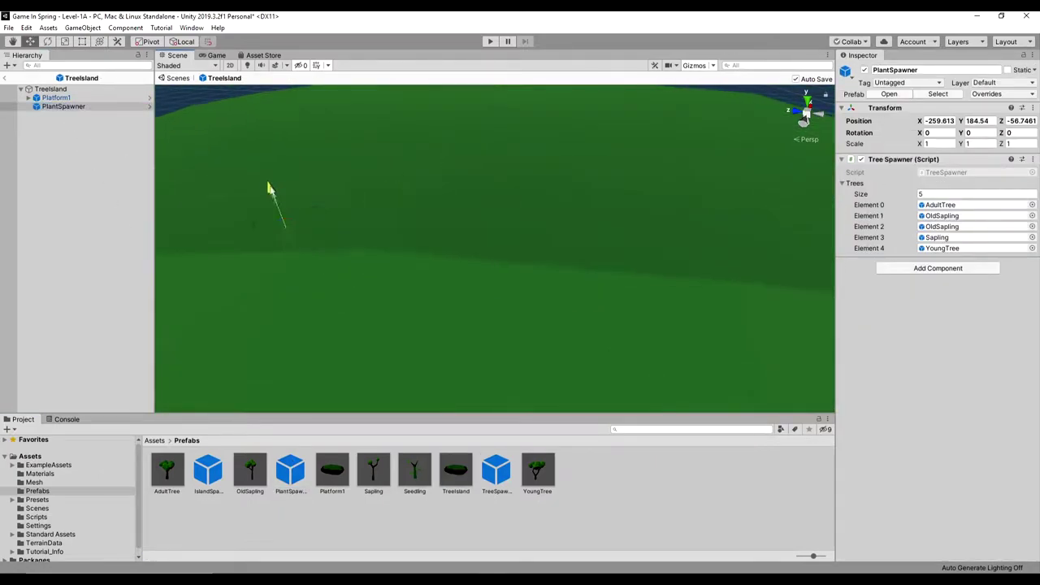
Add a Cube as a child of the PlantSpawner prefab and return to the scene.
double_click(296, 477)
right_click(60, 125)
mouse_move(91, 238)
left_click(173, 236)
left_click(65, 90)
left_click(158, 441)
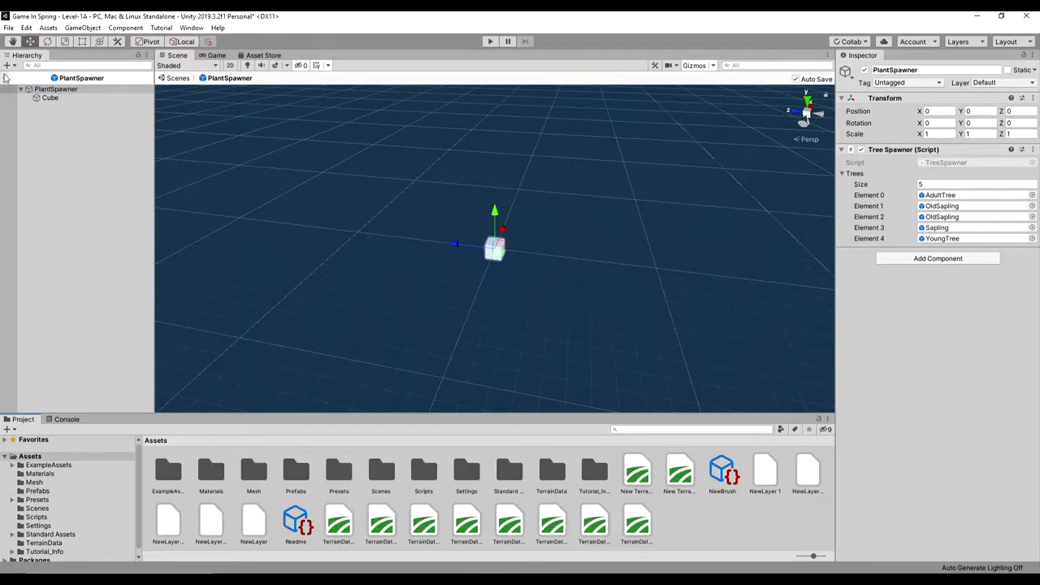
left_click(5, 79)
Examine Platform1 in the scene and in its own prefab.
double_click(73, 259)
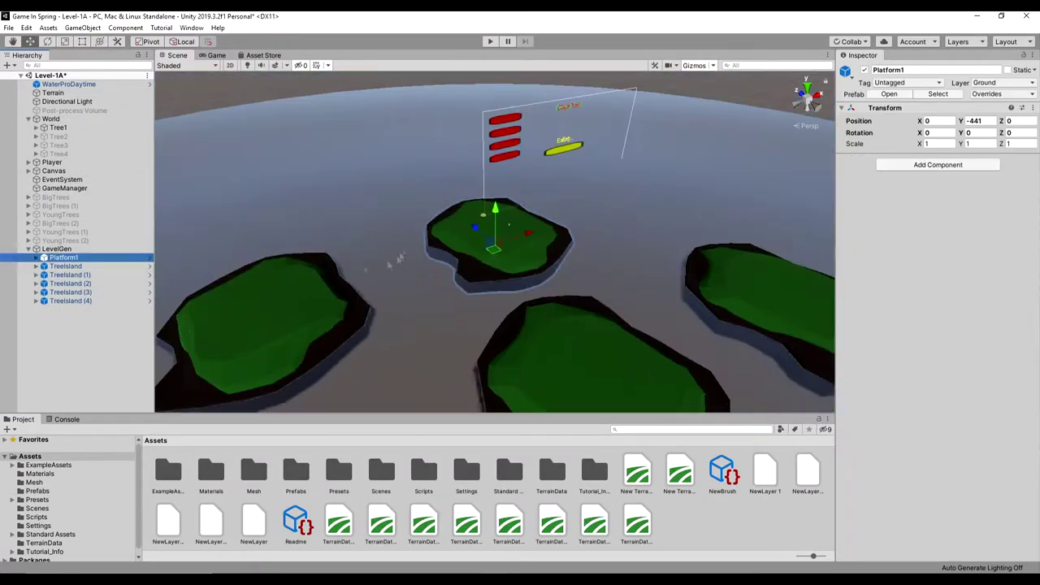
double_click(339, 476)
left_click(157, 441)
double_click(292, 473)
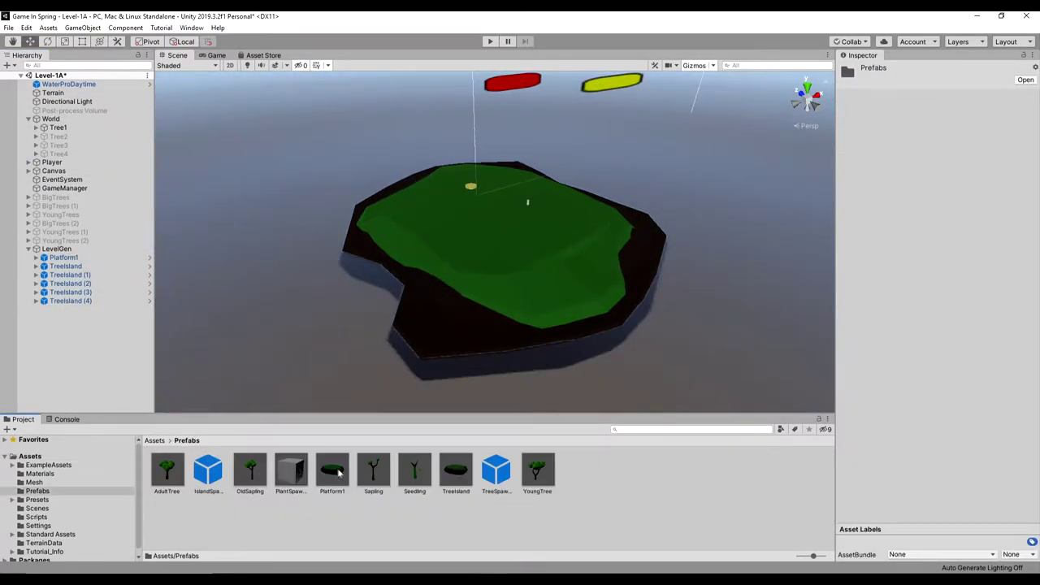
double_click(339, 475)
scroll(503, 331, "up", 5)
left_click(21, 90)
In the TreeIsland prefab, set the PlantSpawner's position to 0, 0, 0, then raise it to Y about 184.7.
double_click(451, 472)
left_click(63, 106)
scroll(355, 349, "up", 5)
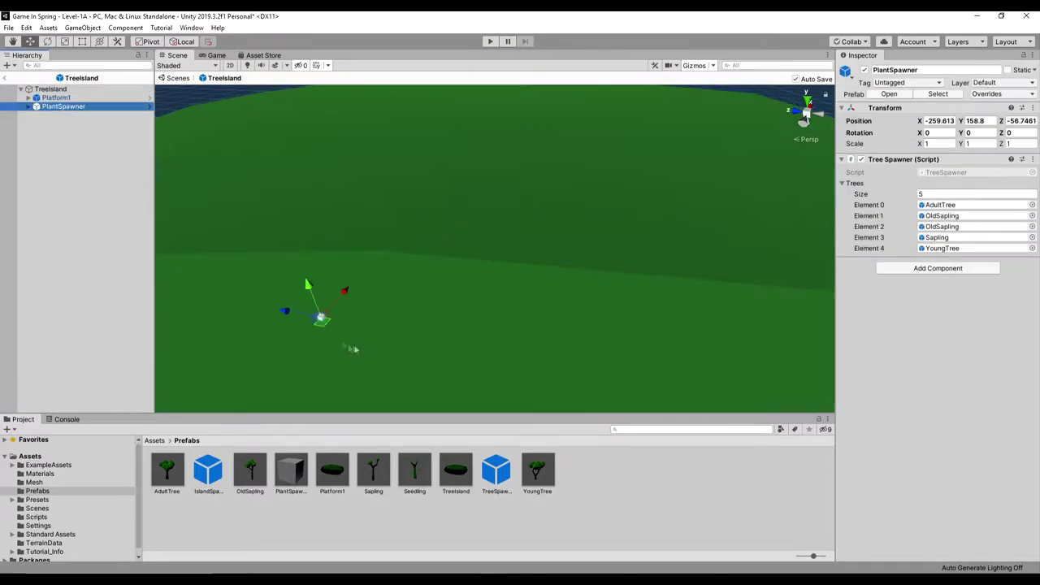
left_click(937, 121)
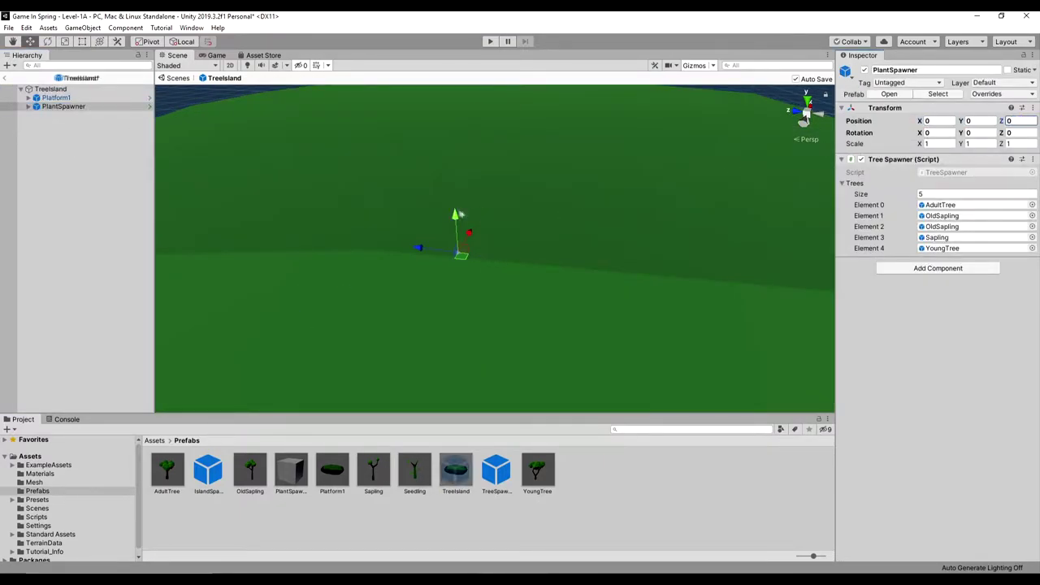
middle_click_drag(465, 154, 460, 207)
scroll(461, 206, "down", 2)
left_click_drag(452, 166, 454, 108)
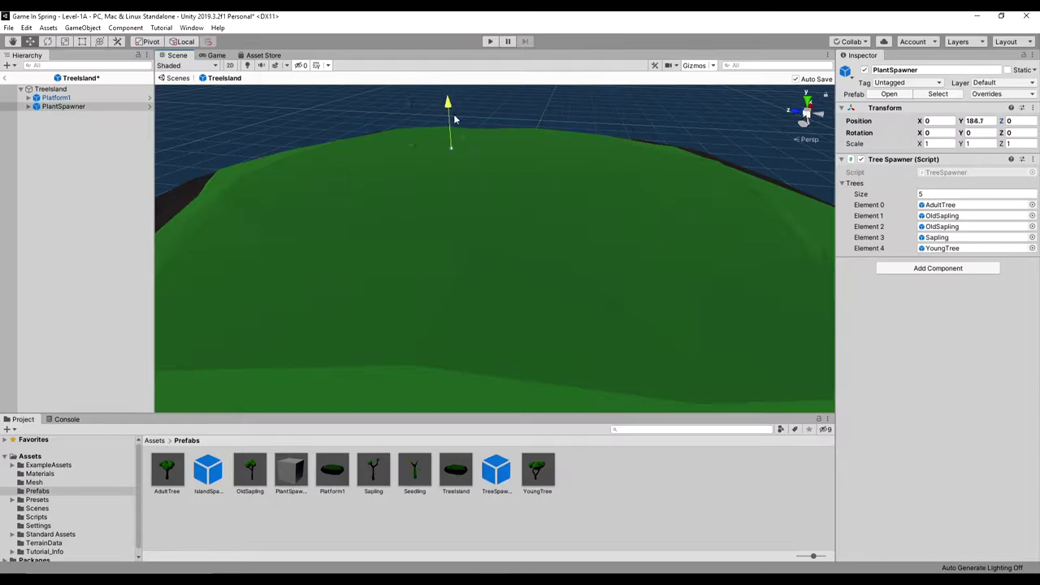
Spread more than 30 duplicates of PlantSpawner over the TreeIsland prefab's surface and return to the scene.
left_click(52, 107)
key("ctrl+d")
left_click_drag(317, 299, 365, 256)
scroll(26, 98, "up", 1)
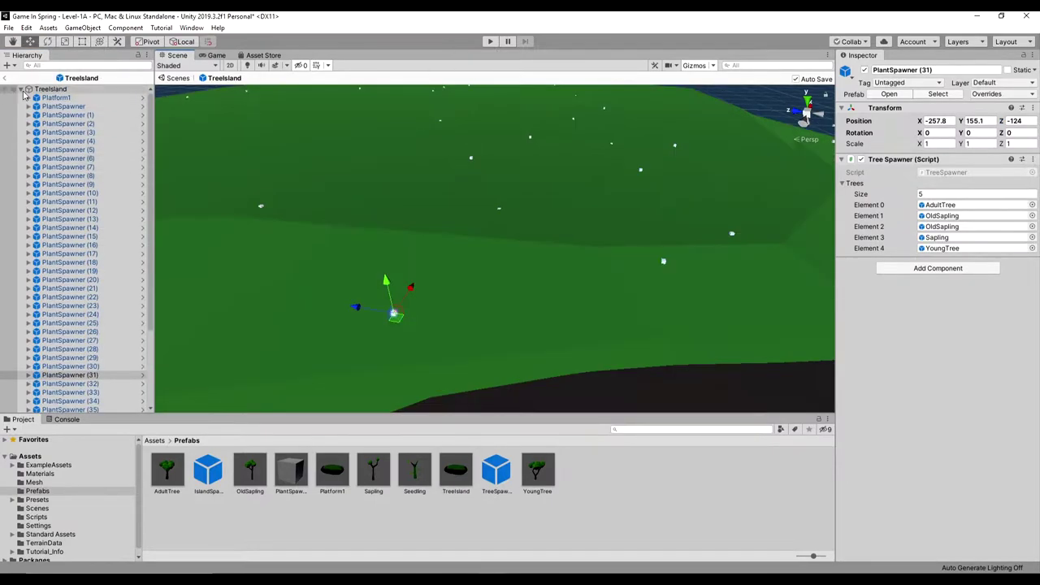
left_click(22, 90)
left_click(5, 78)
Playtest the level around the protected tree to check plant spawning, then stop play mode.
left_click(491, 42)
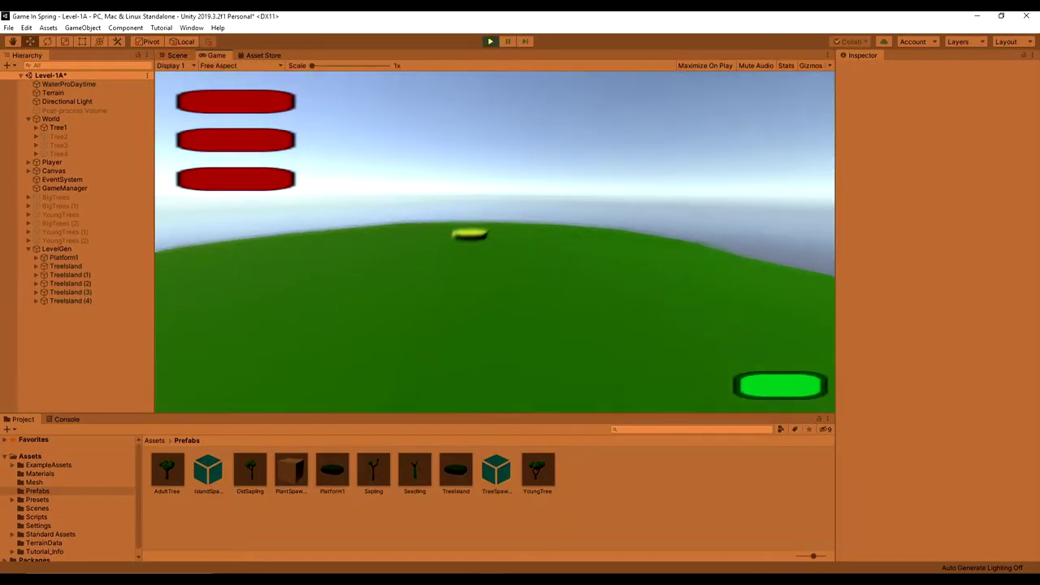
key("w")
key("w")
key("s")
key("w")
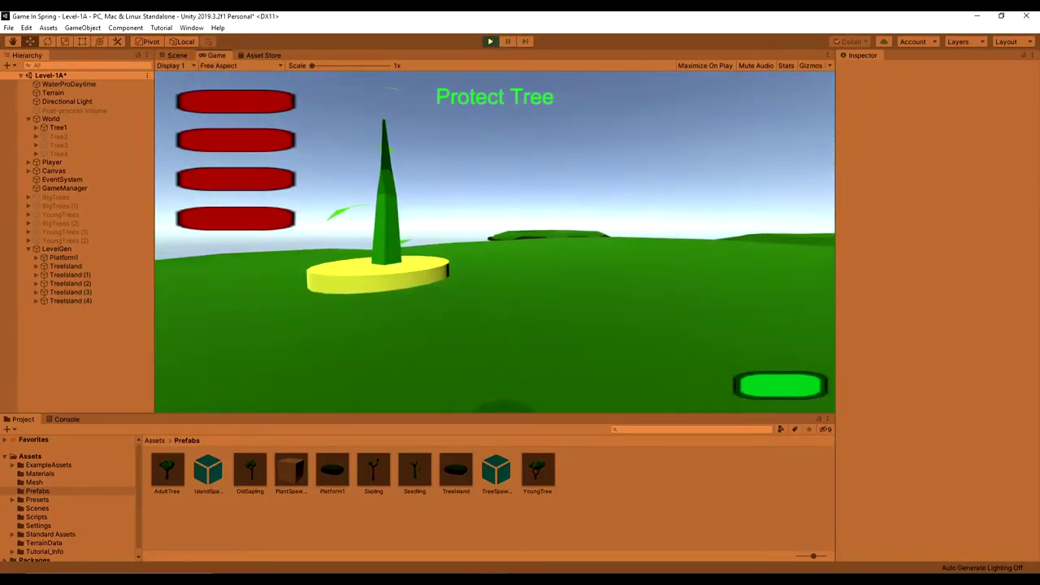
key("s")
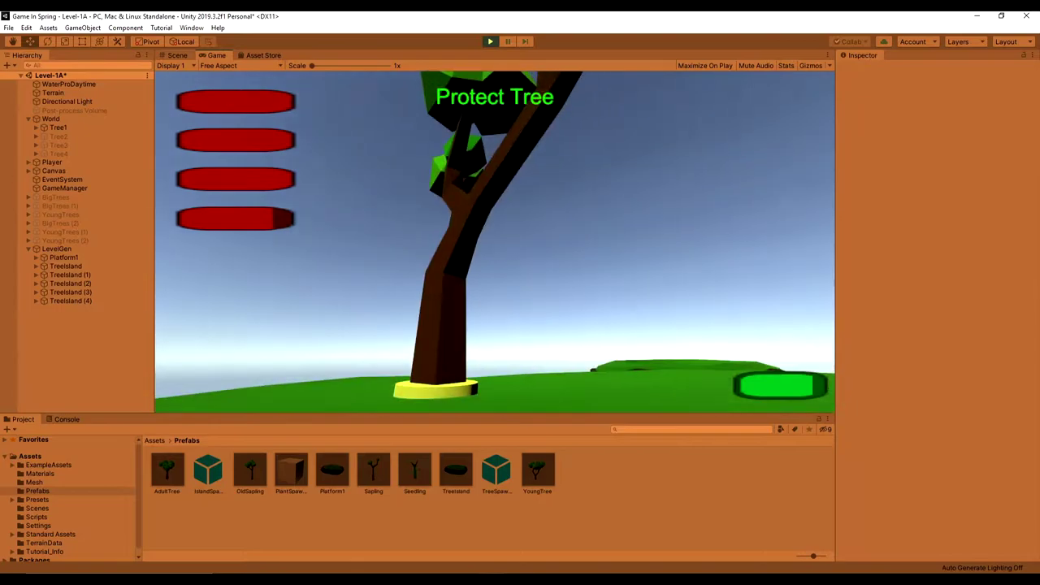
key("s")
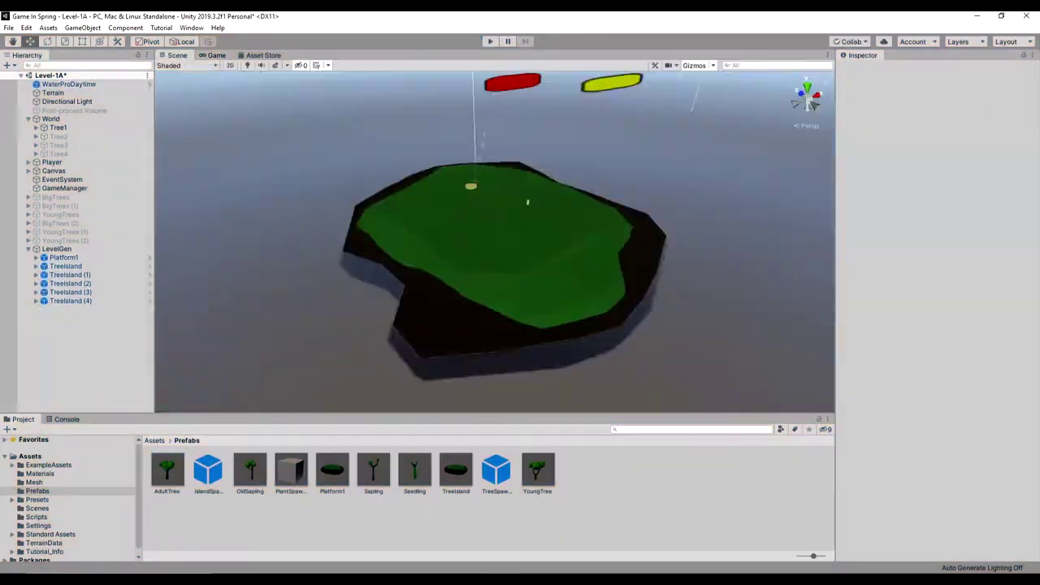
Review the TreeIsland copies in LevelGen and delete TreeIsland (4).
scroll(408, 262, "down", 10)
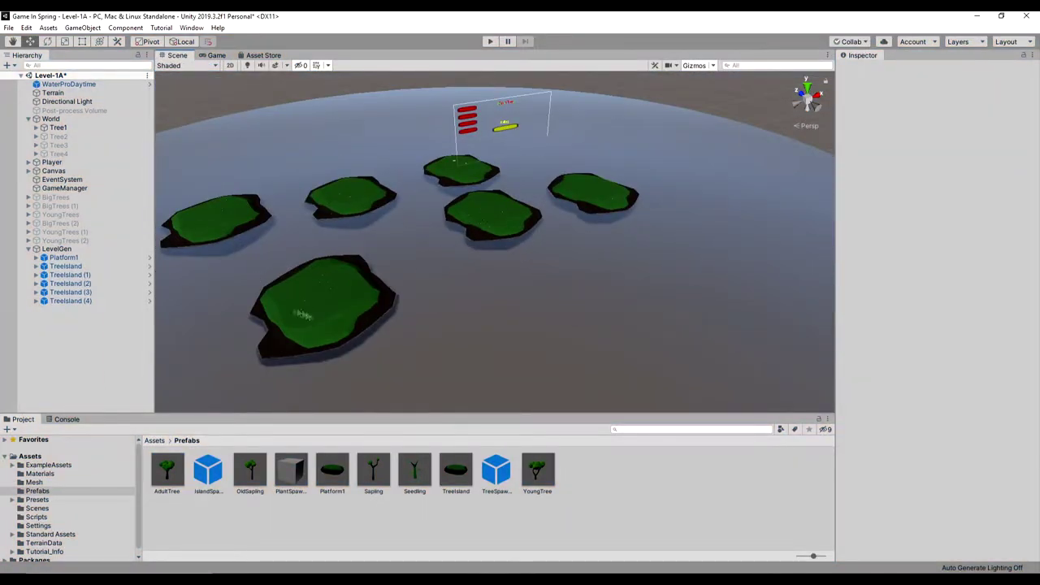
left_click(75, 300)
left_click(77, 293)
left_click(81, 284)
left_click(81, 275)
left_click(81, 268)
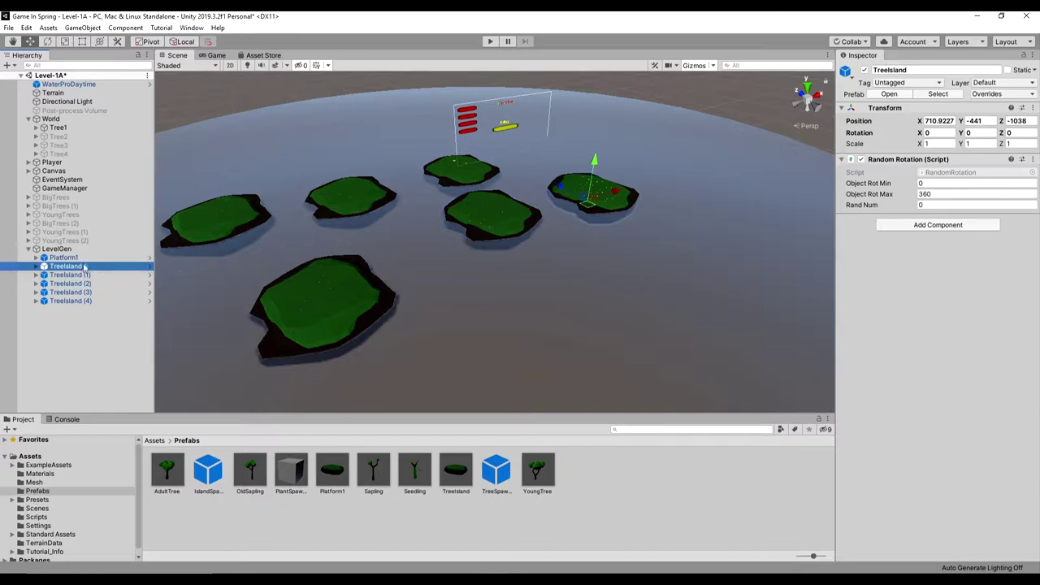
left_click(79, 301)
key("Delete")
Reposition TreeIsland (3), TreeIsland (2), TreeIsland (1) and TreeIsland around Platform1.
left_click(79, 293)
middle_click_drag(218, 237, 350, 342)
left_click_drag(349, 342, 518, 228)
left_click(62, 283)
left_click_drag(486, 312, 460, 279)
left_click(58, 275)
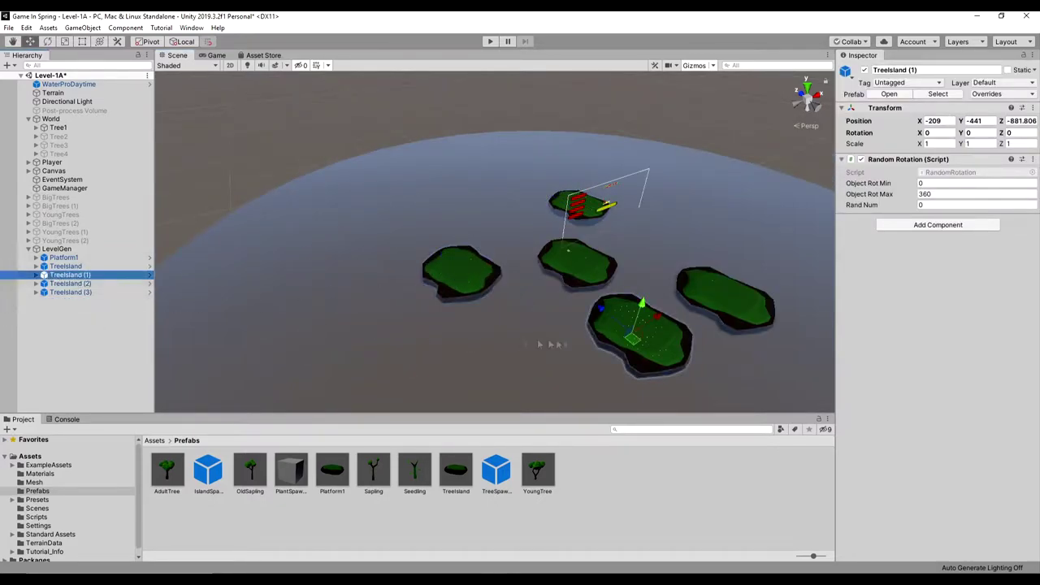
left_click_drag(634, 338, 612, 360)
left_click(58, 267)
left_click_drag(722, 311, 691, 264)
Delete TreeIsland (3) and TreeIsland (2), and move TreeIsland (1) beside Platform1 at about X -1049, Z 455.
scroll(527, 263, "up", 5)
middle_click_drag(527, 263, 543, 236)
left_click(78, 294)
key("Delete")
left_click(74, 284)
key("Delete")
left_click(73, 276)
left_click_drag(541, 377, 254, 224)
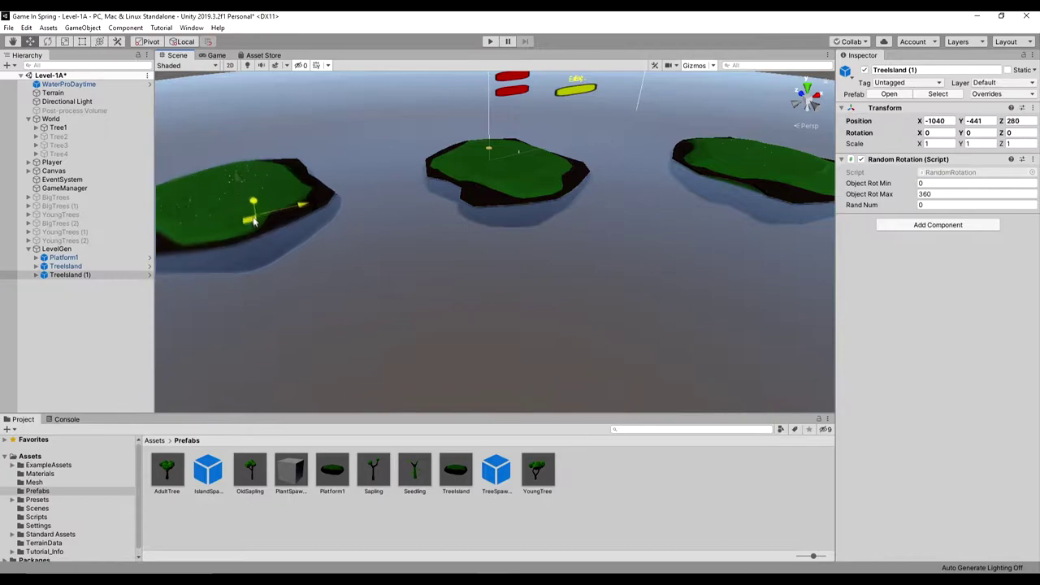
Playtest the reduced island layout up to the tree's growth, then stop play mode.
left_click(491, 42)
key("w")
key("e")
key("s")
key("Escape")
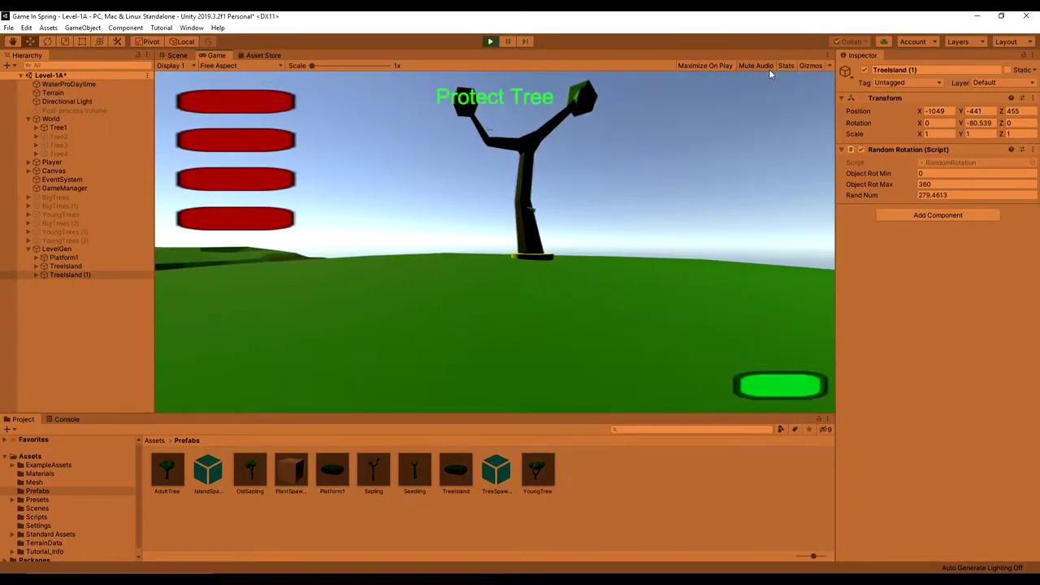
left_click(770, 74)
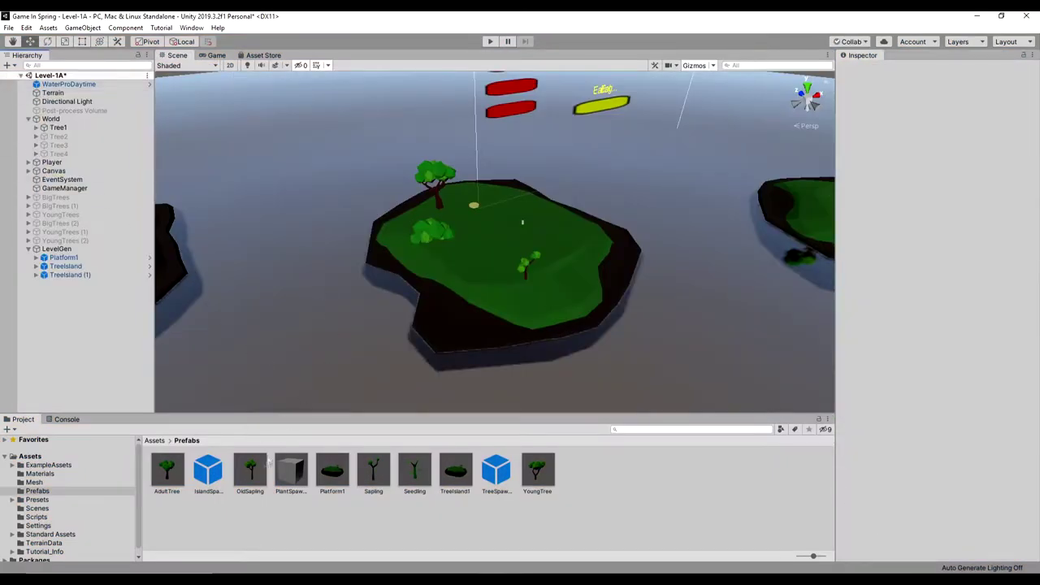
Place an AdultTree near Platform1's far edge at about X -41, Y 271, Z -433, and raise Platform1's AdultTree (1) to about Y 255.
left_click_drag(265, 460, 584, 181)
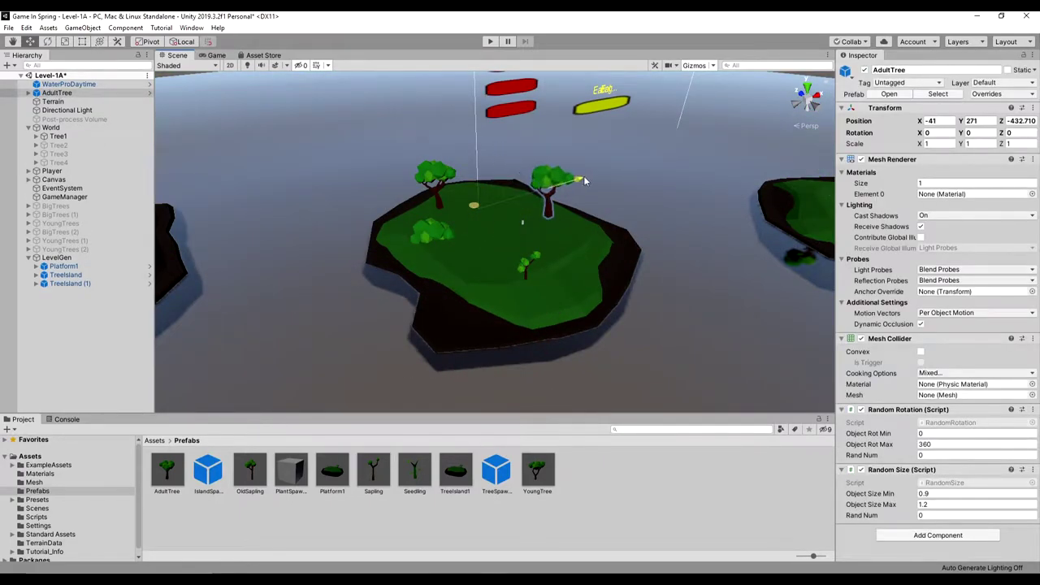
left_click(431, 232)
left_click(431, 232)
left_click(44, 301)
left_click(74, 300)
left_click_drag(419, 217, 418, 188)
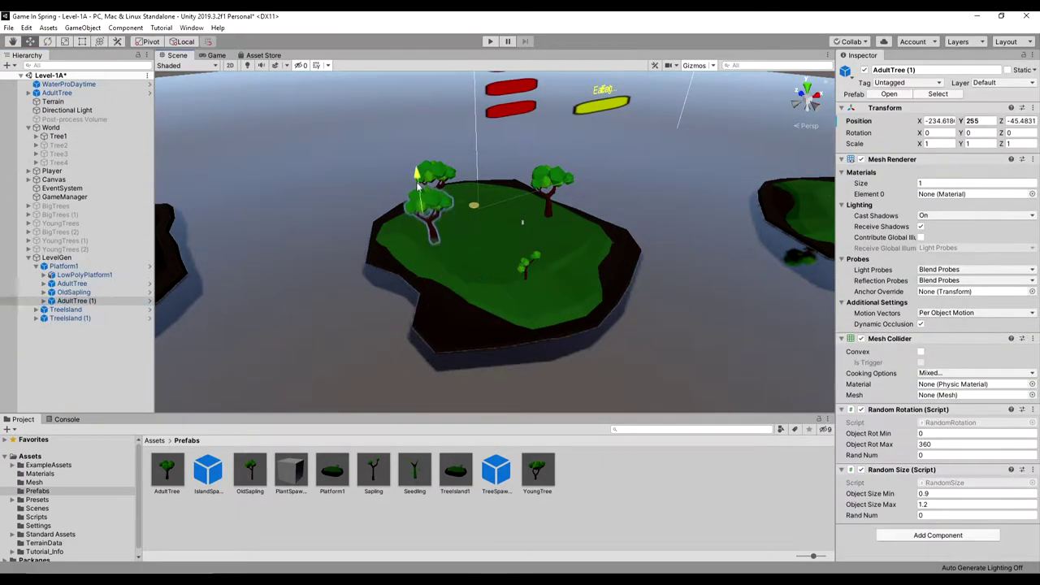
Duplicate Platform1's AdultTree, OldSapling and AdultTree (1), and spread the copies across the island.
scroll(422, 182, "up", 5)
left_click(71, 283, "shift")
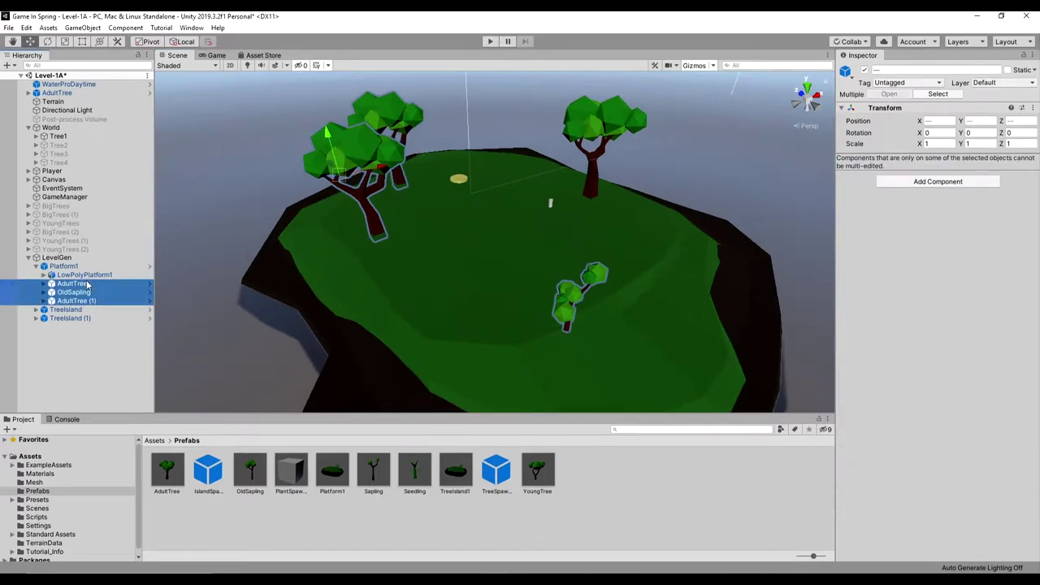
left_click(74, 292)
left_click(76, 301)
left_click(78, 275, "shift")
left_click(74, 283, "shift")
key("ctrl+d")
left_click_drag(594, 317, 741, 267)
left_click(78, 319)
left_click_drag(702, 229, 699, 237)
Duplicate AdultTree (3) three times and stand the copies at separate spots on Platform1's ground.
left_click(77, 327)
key("ctrl+d")
left_click_drag(473, 136, 590, 324)
key("ctrl+d")
left_click_drag(491, 317, 506, 335)
middle_click_drag(585, 345, 590, 244)
left_click_drag(543, 197, 545, 171)
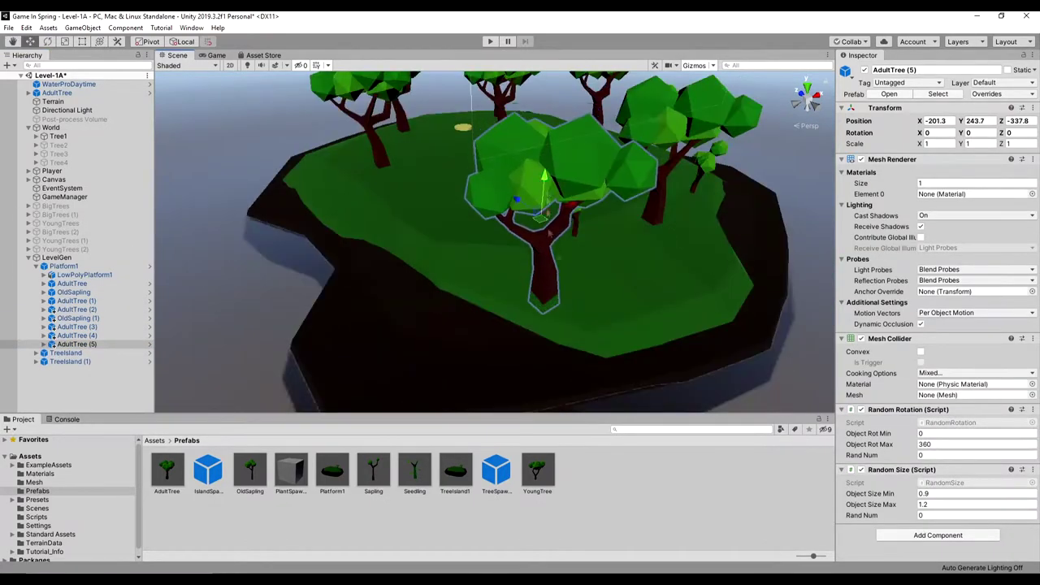
middle_click_drag(561, 191, 691, 230)
key("ctrl+d")
left_click_drag(692, 225, 563, 182)
left_click_drag(597, 150, 600, 131)
Duplicate OldSapling (1) and place the copy on an open part of Platform1, adjusting its height.
left_click(77, 345)
left_click(78, 309)
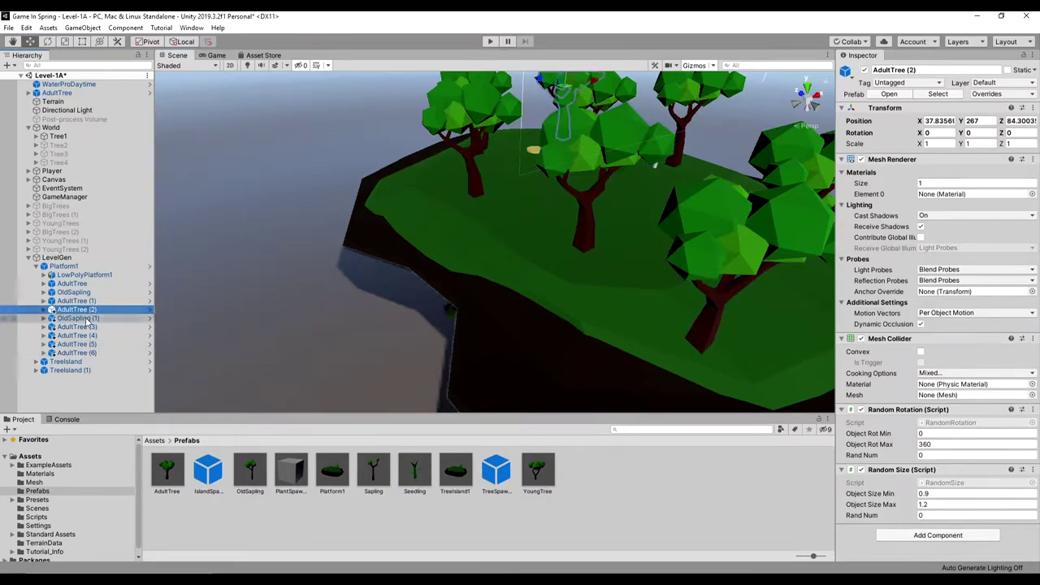
left_click(78, 318)
middle_click_drag(602, 256, 451, 300)
key("ctrl+d")
left_click_drag(704, 231, 627, 196)
middle_click_drag(772, 240, 505, 266)
left_click_drag(439, 242, 413, 252)
middle_click_drag(412, 252, 370, 272)
left_click_drag(308, 256, 305, 240)
Duplicate all of Platform1's trees from AdultTree to OldSapling (2) and shift the copies across the island.
left_click(87, 361)
left_click(81, 284, "shift")
middle_click_drag(320, 295, 509, 290)
key("ctrl+d")
left_click_drag(543, 284, 577, 241)
middle_click_drag(390, 256, 491, 329)
Reposition AdultTree (8) and AdultTree (9) among Platform1's trees, with AdultTree (9) at about X 20, Z 160.
left_click(463, 254)
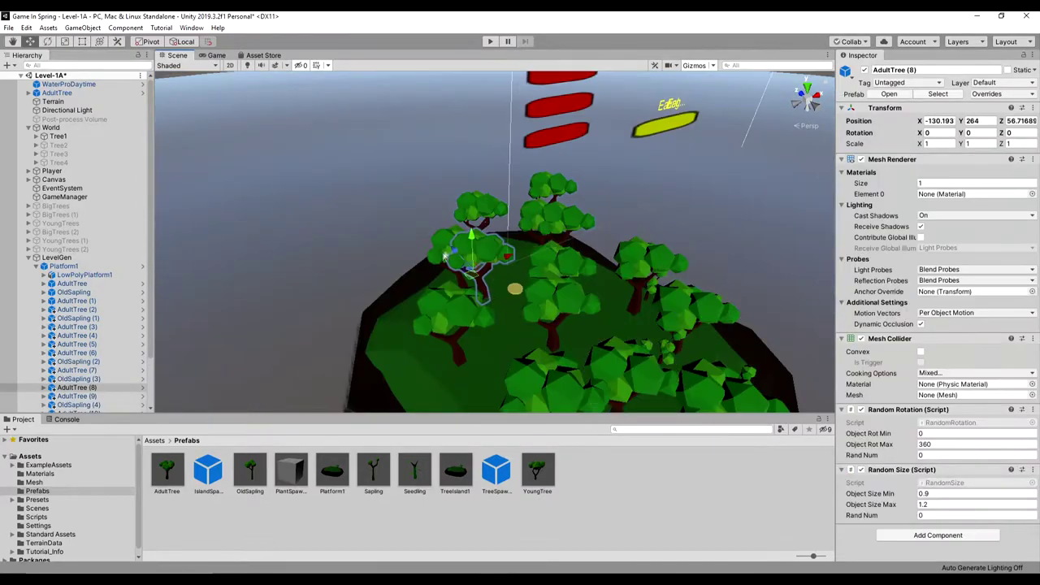
key("ctrl+d")
left_click_drag(481, 301, 525, 210)
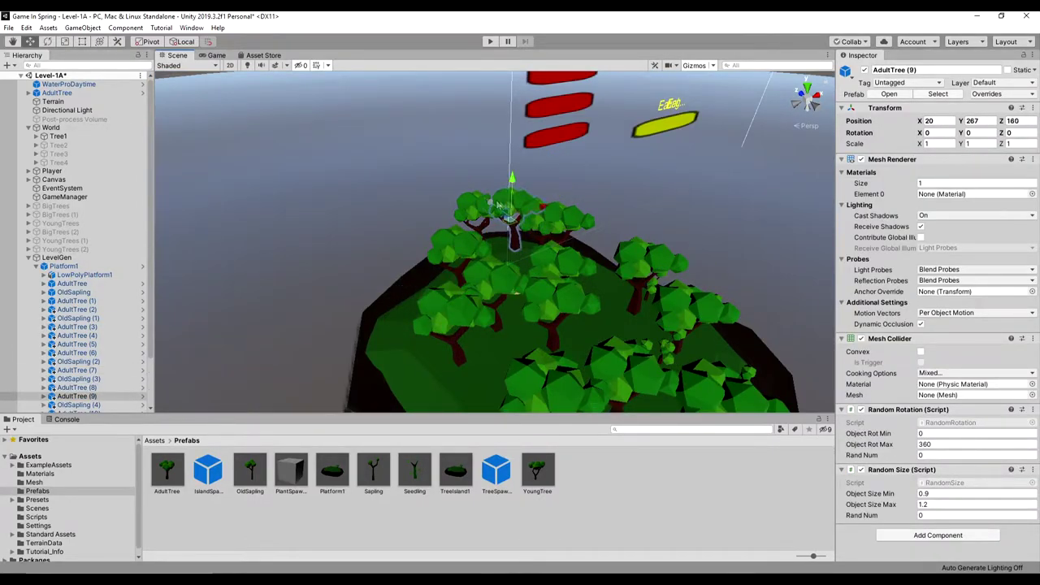
scroll(493, 244, "up", 5)
middle_click_drag(490, 253, 500, 150)
left_click(500, 150)
scroll(500, 162, "down", 4)
middle_click_drag(460, 263, 684, 246)
Playtest walking through the forested Platform1 and protecting the tree, then stop play mode.
left_click(491, 42)
key("w")
key("e")
key("s")
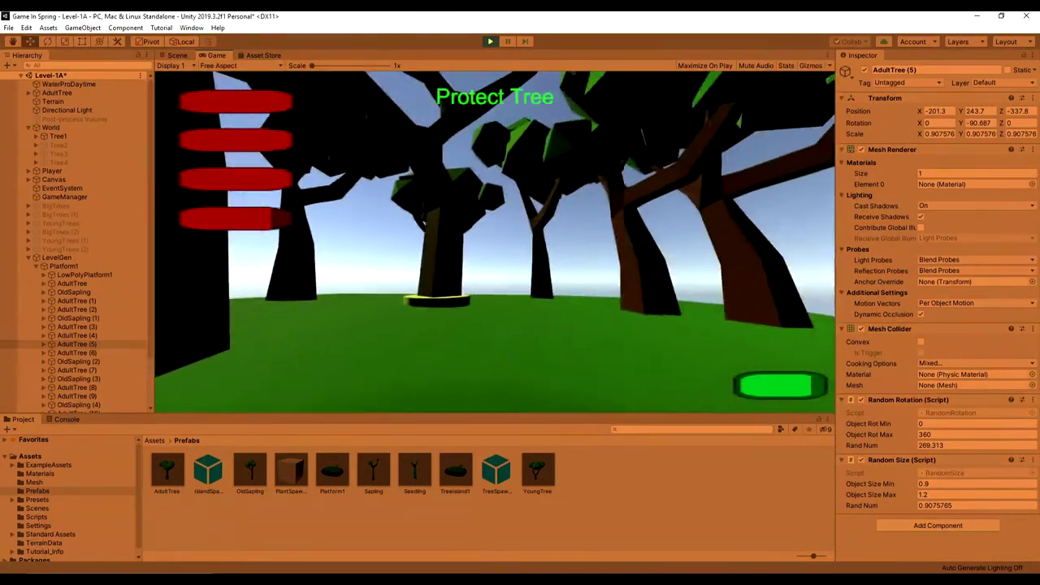
key("w")
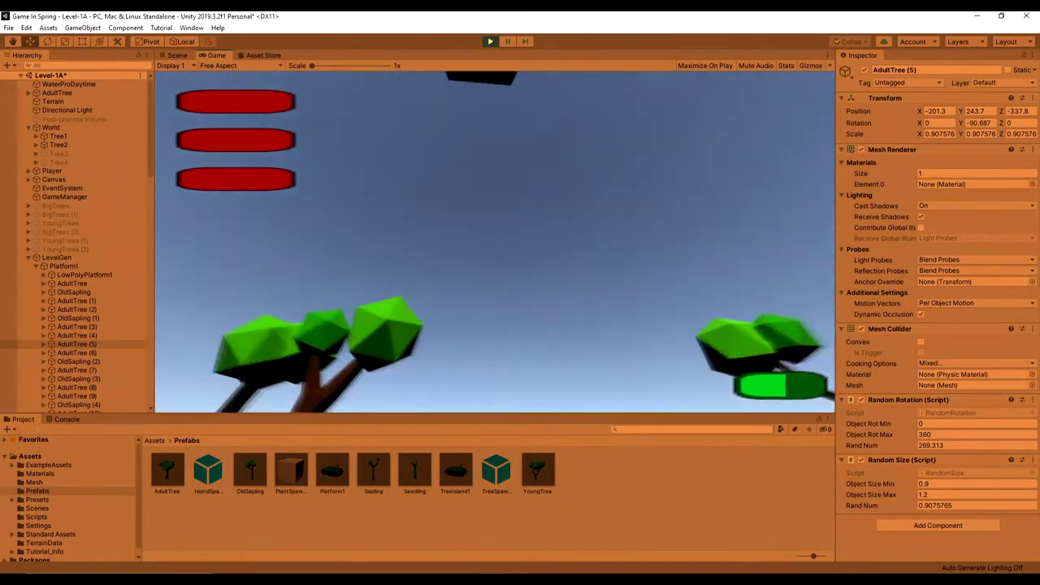
left_click(491, 41)
Try to delete AdultTree, OldSapling and AdultTree (1) from TreeIsland's nested Platform1, and open the prefab for editing.
middle_click_drag(546, 223, 603, 222)
scroll(603, 222, "down", 6)
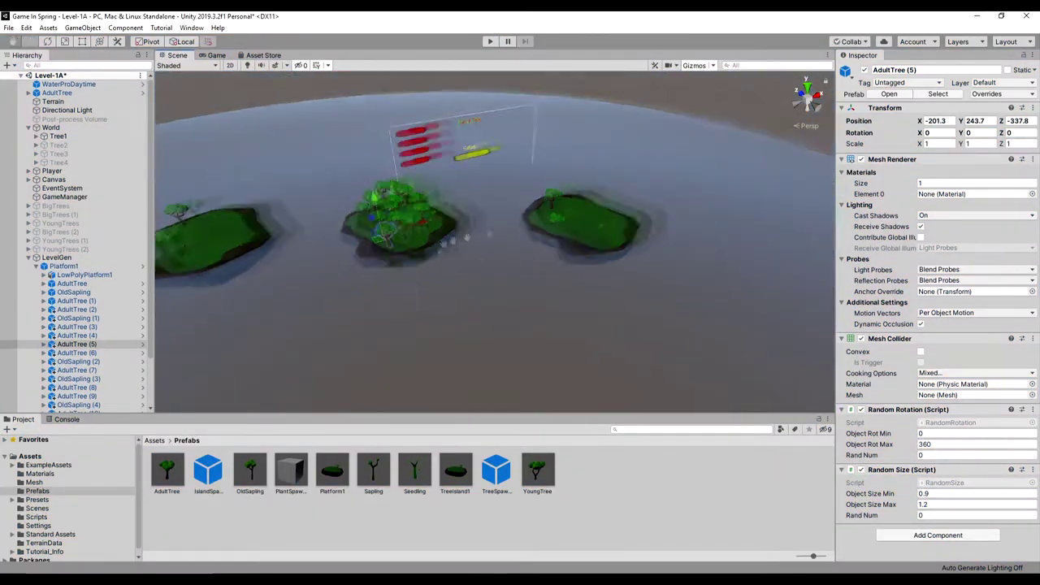
scroll(618, 210, "up", 4)
left_click(627, 198)
left_click(627, 197)
left_click(52, 348)
left_click(79, 348)
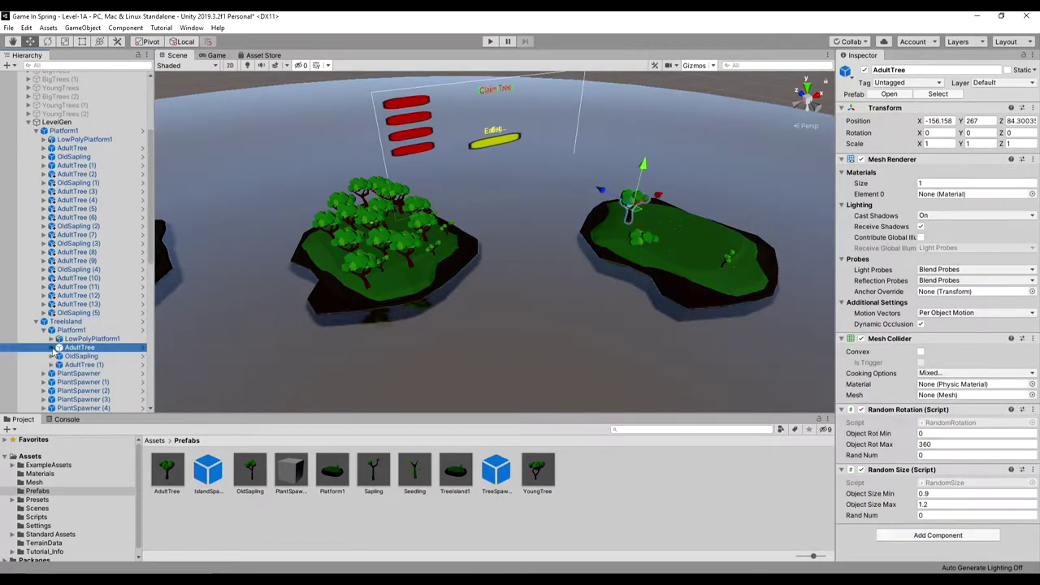
left_click(82, 365, "shift")
key("Delete")
left_click(552, 323)
Delete AdultTree, OldSapling and AdultTree (1) from the Platform1 prefab and return to the scene.
left_click(108, 124)
left_click(73, 107, "shift")
key("Delete")
left_click(5, 79)
scroll(490, 302, "up", 3)
middle_click_drag(490, 302, 617, 274)
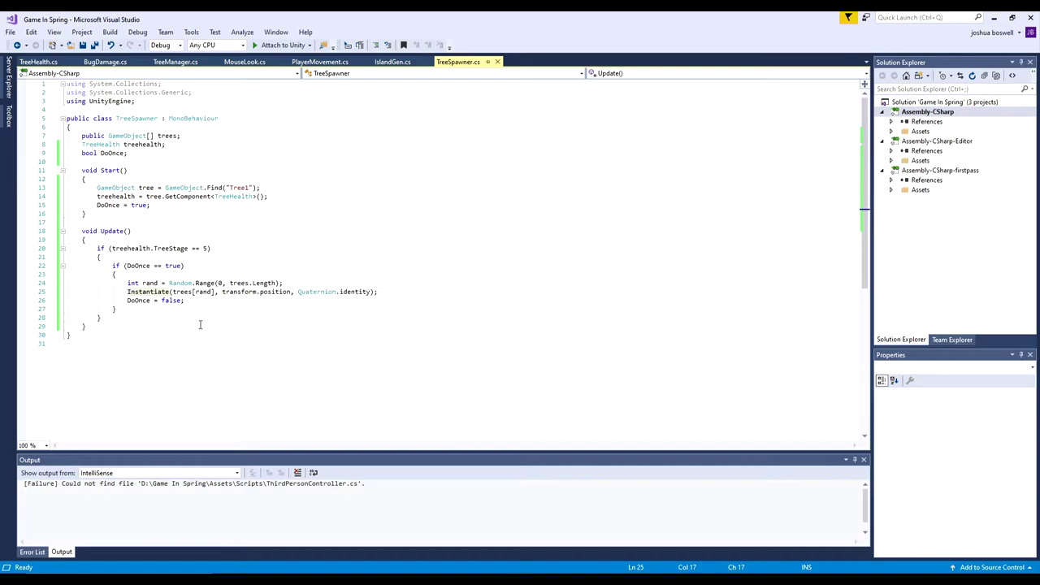
In TreeSpawner, replace the random trees array with a single seedling object, instantiated into a GameObject named clone.
type("GameObject clone =")
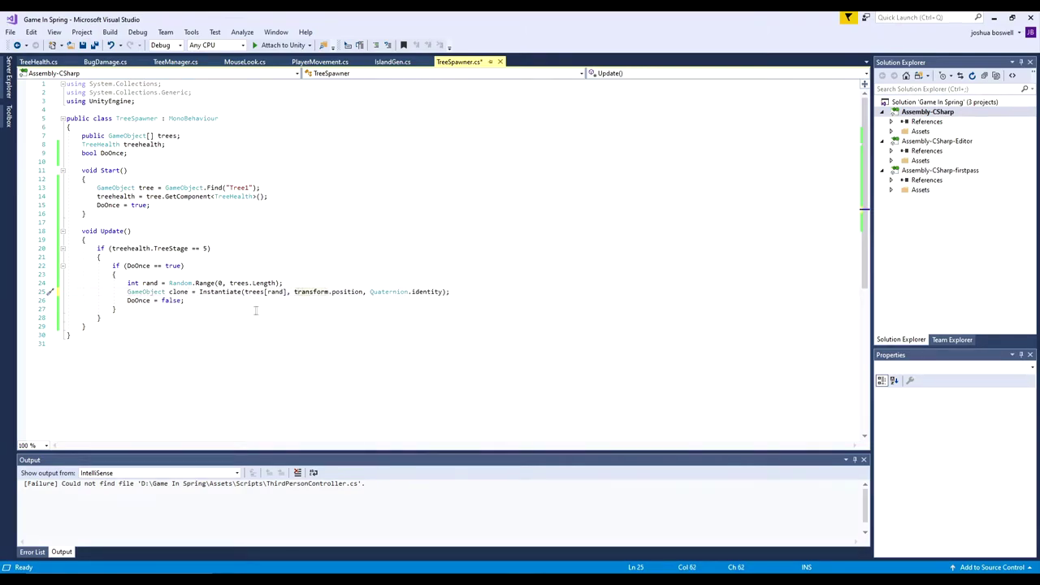
type("see")
left_click_drag(178, 136, 151, 136)
left_click(153, 137)
key("BackSpace")
key("BackSpace")
type("seedling")
key("BackSpace")
left_click_drag(286, 283, 221, 275)
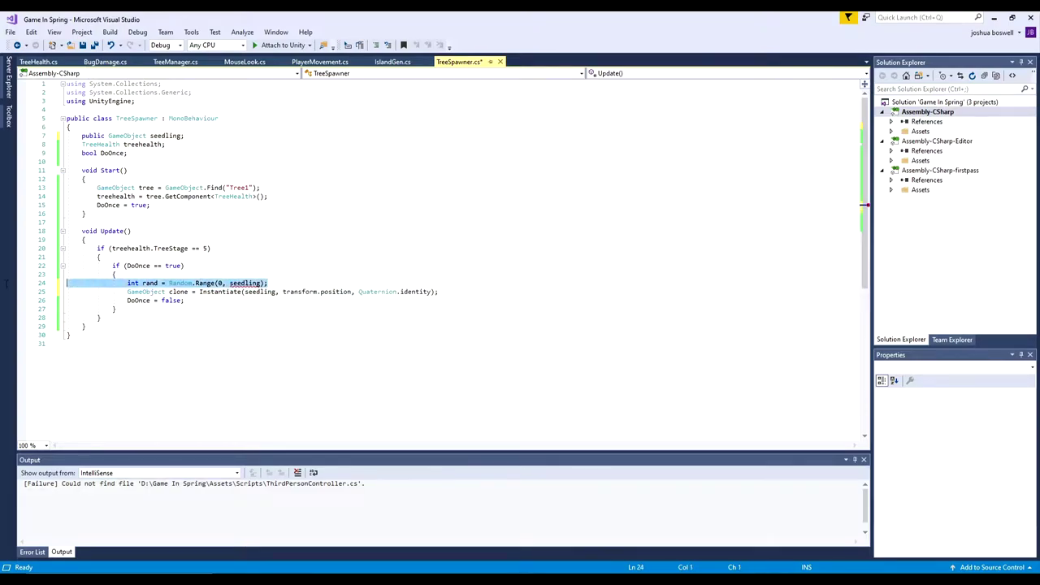
key("BackSpace")
Add an IslandCanGrow flag set to false at start, and bring the progressLeft growth timer from TreeHealth.cs into TreeSpawner.
left_click(162, 238)
left_click(236, 284)
left_click(39, 62)
scroll(179, 313, "down", 8)
left_click(107, 64)
scroll(160, 281, "down", 1)
left_click(458, 63)
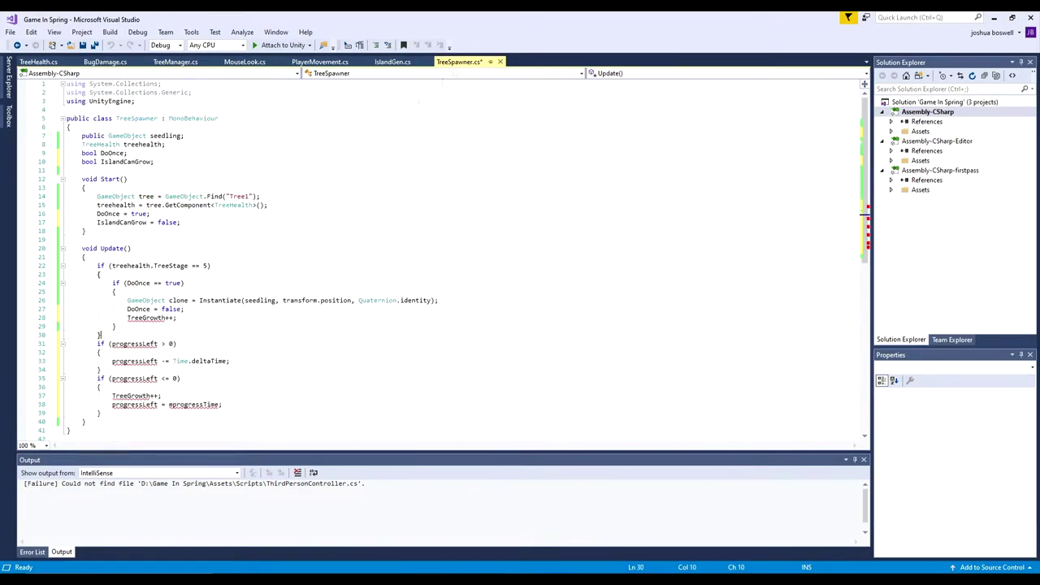
Add an if block for TreeGrowth == 1 below the timer checks in TreeSpawner's Update method.
left_click(159, 352)
type("if()")
key("Return")
key("Up")
key("Up")
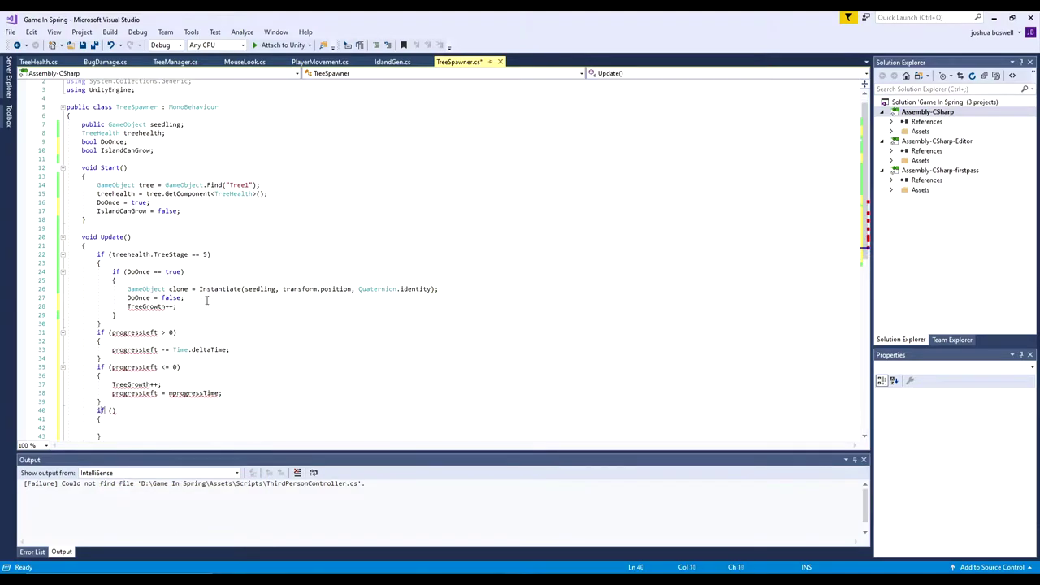
key("Right")
key("Right")
key("Right")
type("TreeGrowth ==")
Move the clone instantiation line from the DoOnce block into the TreeGrowth == 1 block.
left_click_drag(443, 290, 79, 290)
left_click(176, 296)
left_click_drag(451, 287, 51, 289)
left_click_drag(142, 290, 140, 431)
left_click(155, 430)
scroll(177, 391, "down", 3)
left_click_drag(128, 350, 116, 350)
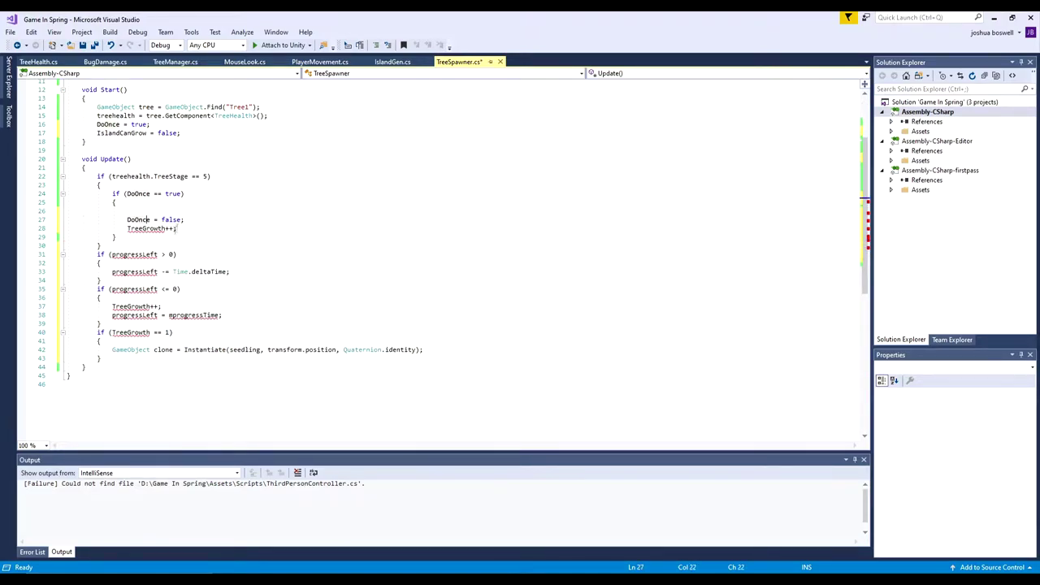
Replace the TreeGrowth increment in the DoOnce block with TreeGrowth = 1.
type("h =")
key("BackSpace")
key("BackSpace")
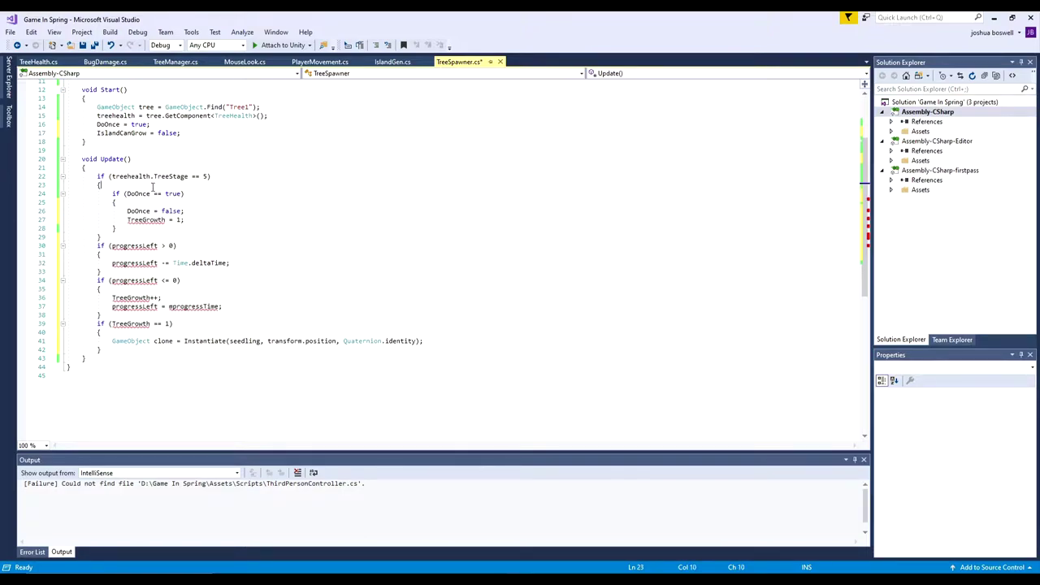
Using TreeHealth.cs as reference, initialise progressLeft to mprogressTime in Start and nest the growth timer inside the TreeStage == 5 check.
left_click(42, 63)
scroll(198, 281, "down", 5)
left_click_drag(117, 370, 112, 258)
left_click(154, 379)
key("ctrl+minus")
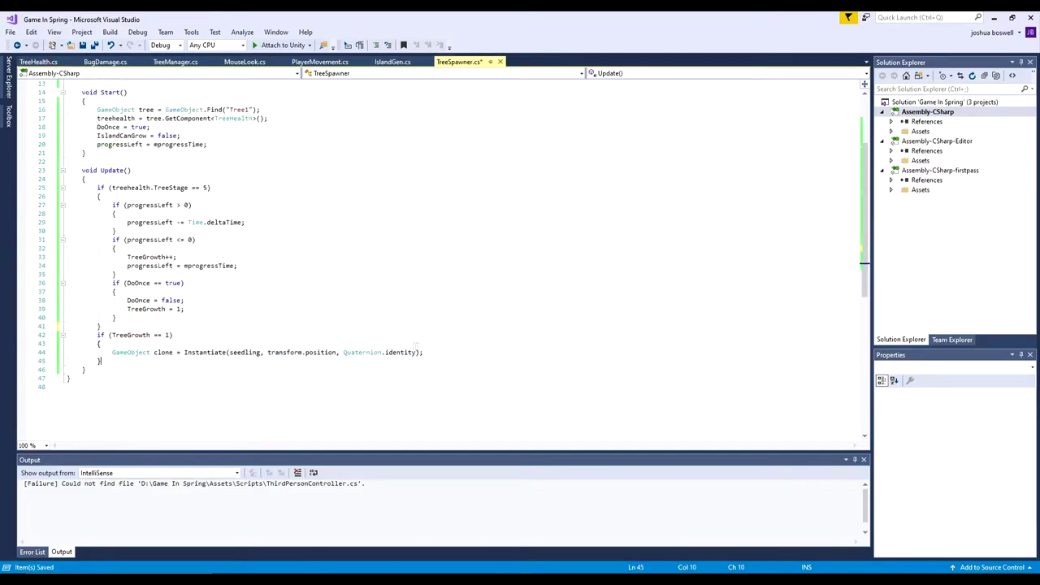
Add Destroy(clone) to the TreeGrowth == 1 block and paste three copies of the block below it.
type("Des")
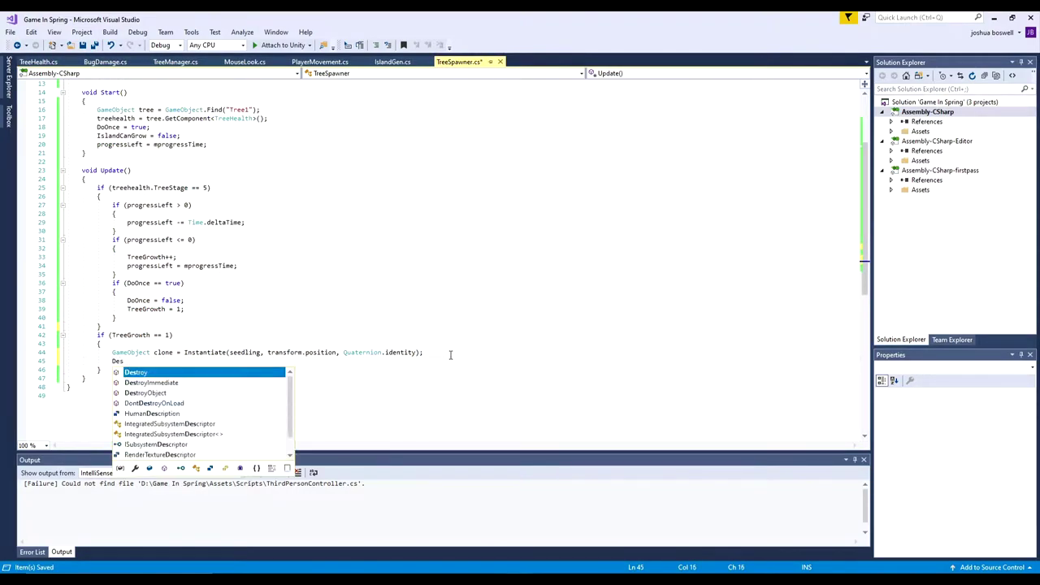
type("troy(clone);")
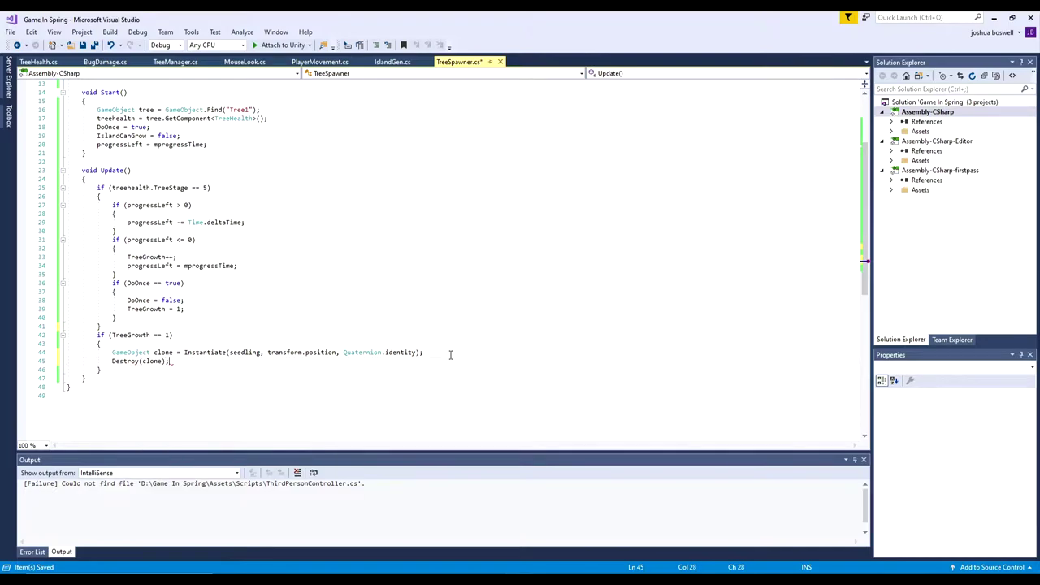
left_click_drag(107, 371, 96, 336)
key("ctrl+c")
key("Right")
key("Return")
key("ctrl+v")
key("Return")
key("ctrl+v")
key("Return")
key("ctrl+v")
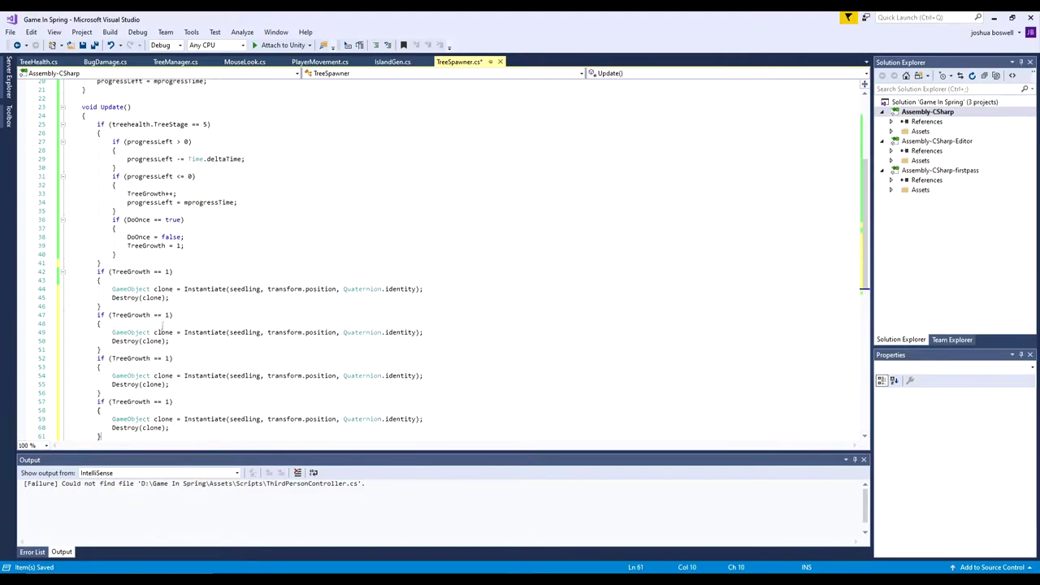
Declare clone1 to clone5 and make the TreeGrowth blocks 1 to 5 spawn each tree stage while destroying the previous clone.
scroll(167, 341, "down", 2)
left_click(175, 324)
left_click(174, 236)
type("1")
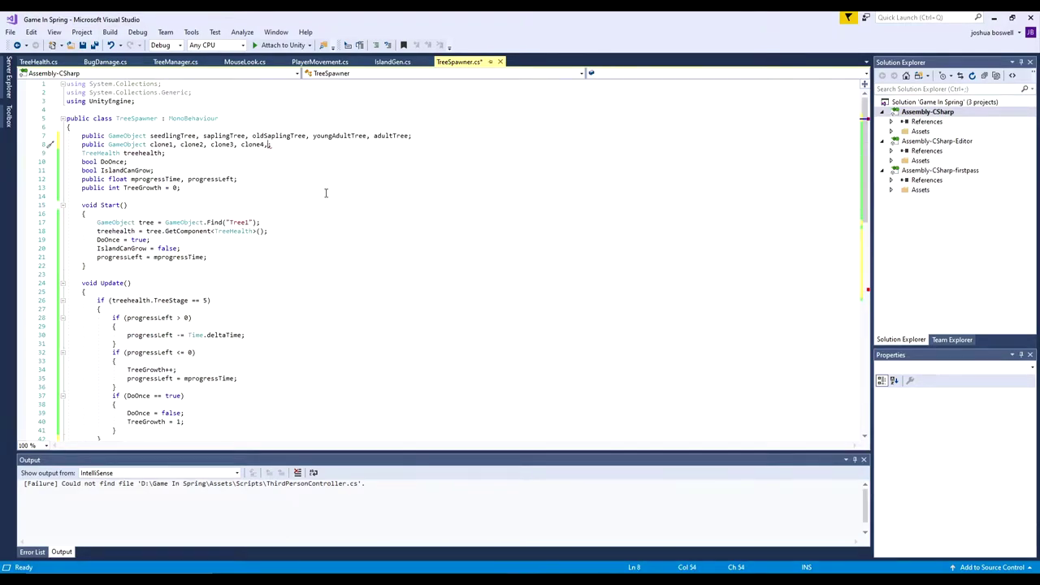
type("clone4, clone4;")
left_click(365, 205)
scroll(305, 266, "down", 10)
scroll(215, 185, "up", 3)
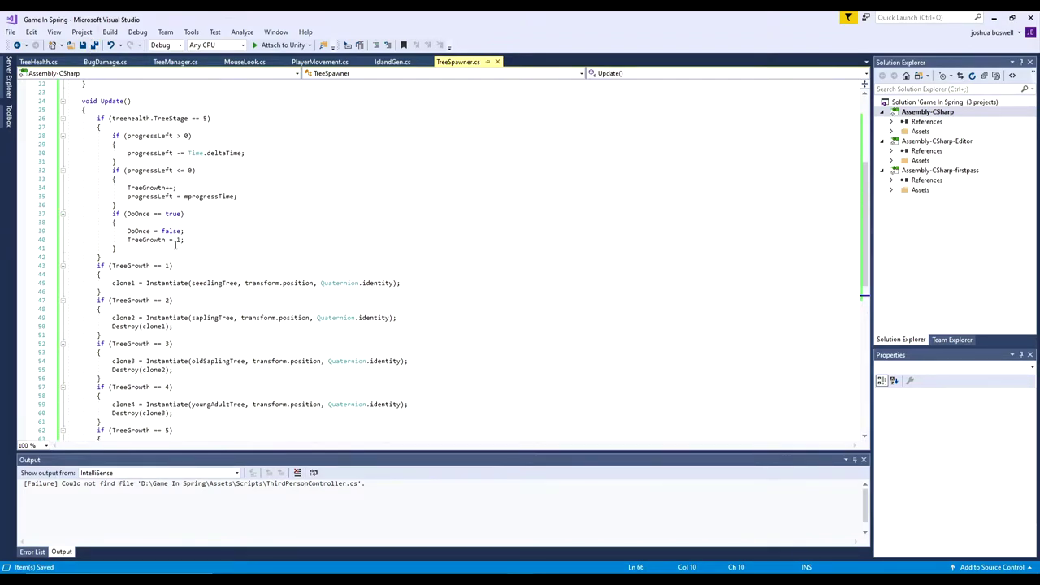
Remove the DoOnce block that sets TreeGrowth to 1 from TreeSpawner's Update and save the script.
scroll(181, 225, "up", 7)
scroll(186, 320, "down", 8)
left_click(191, 213)
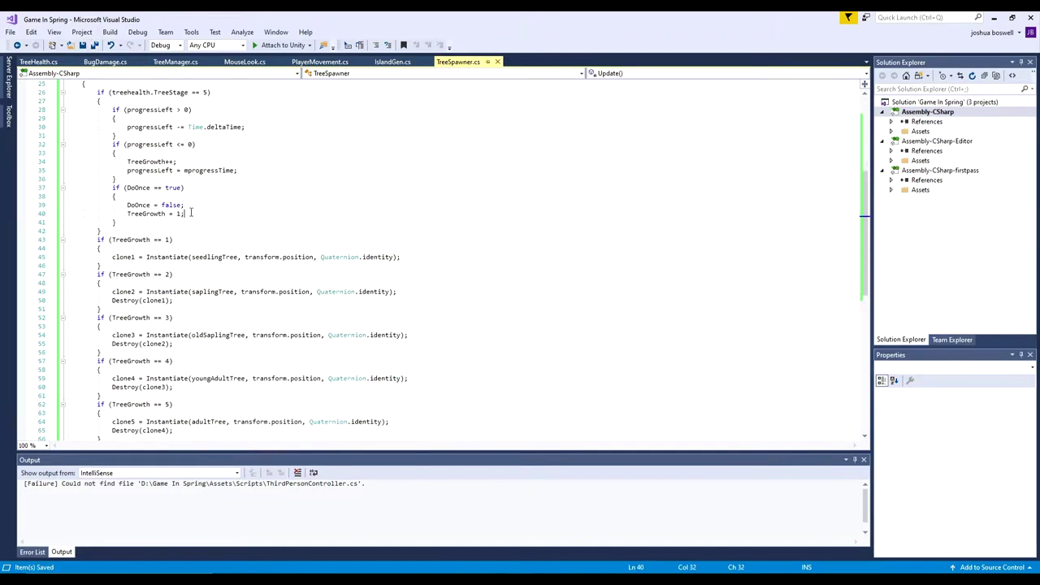
scroll(274, 298, "down", 3)
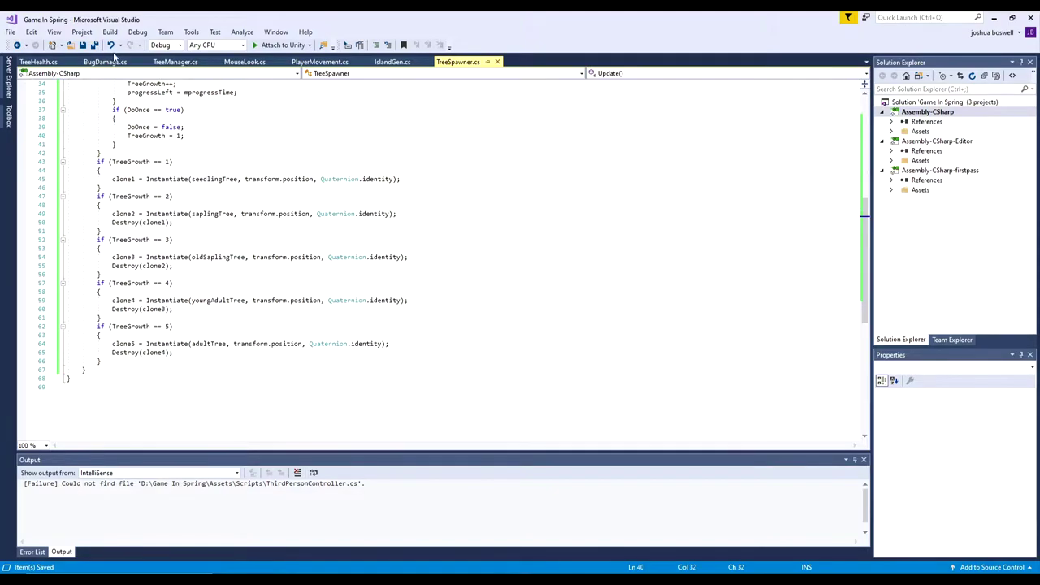
scroll(197, 229, "up", 6)
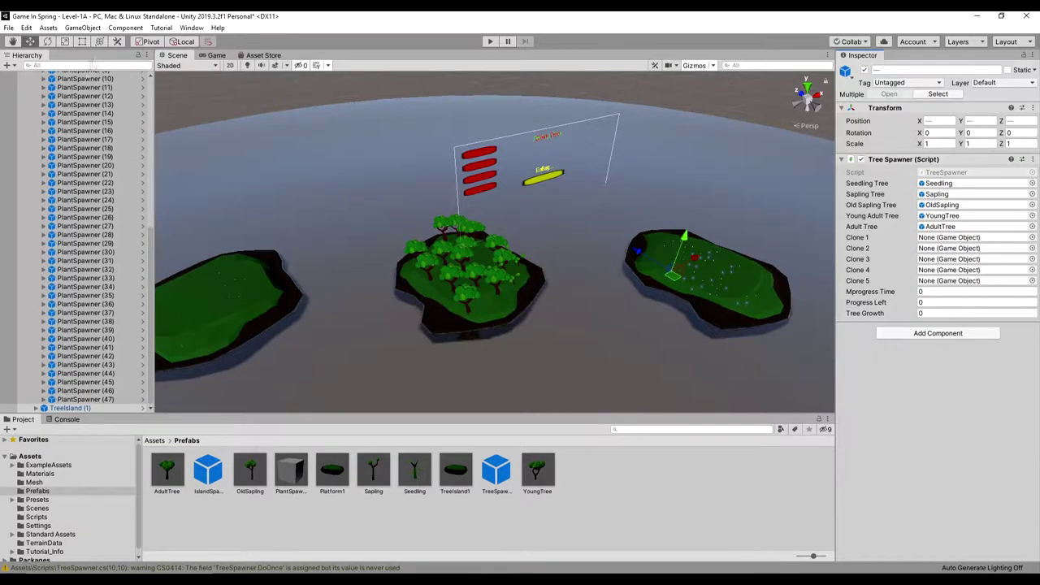
left_click(11, 25)
key("Escape")
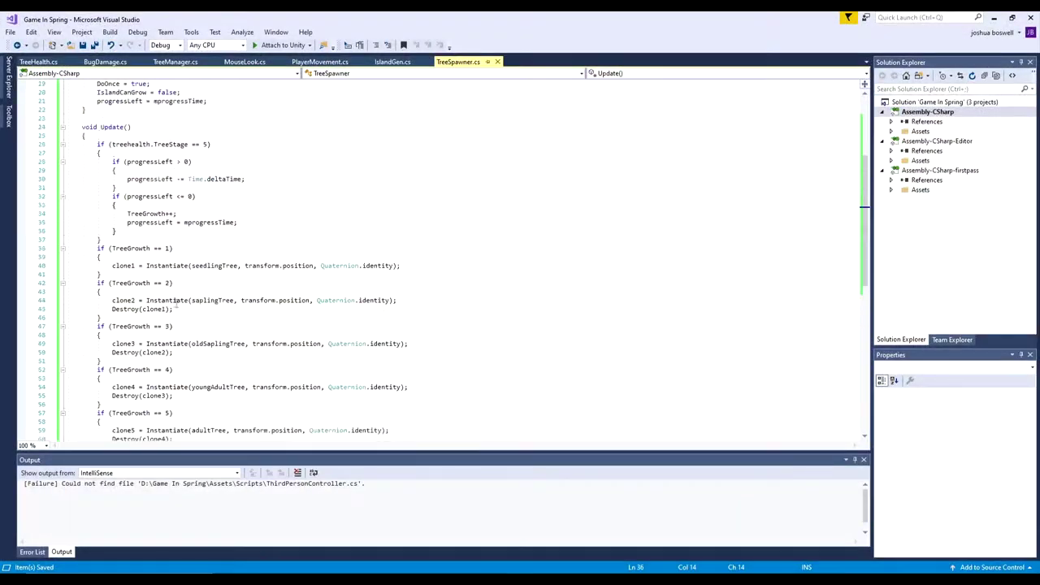
Make the clone objects non-public and replace DoOnce with DoOnce1 to DoOnce5, all set to true at start.
scroll(175, 300, "up", 6)
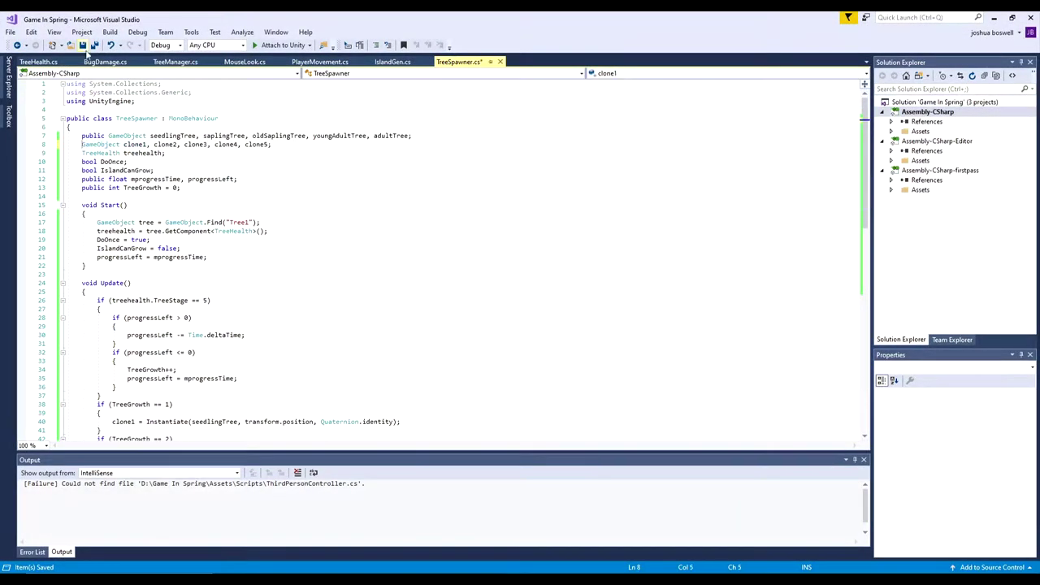
left_click(993, 17)
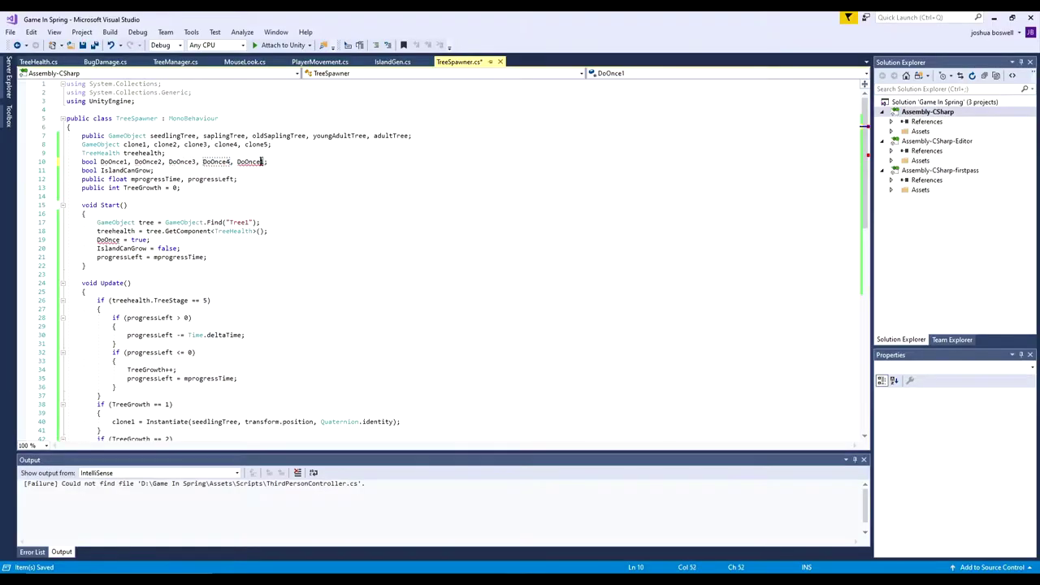
scroll(261, 161, "down", 7)
type("5 = true;")
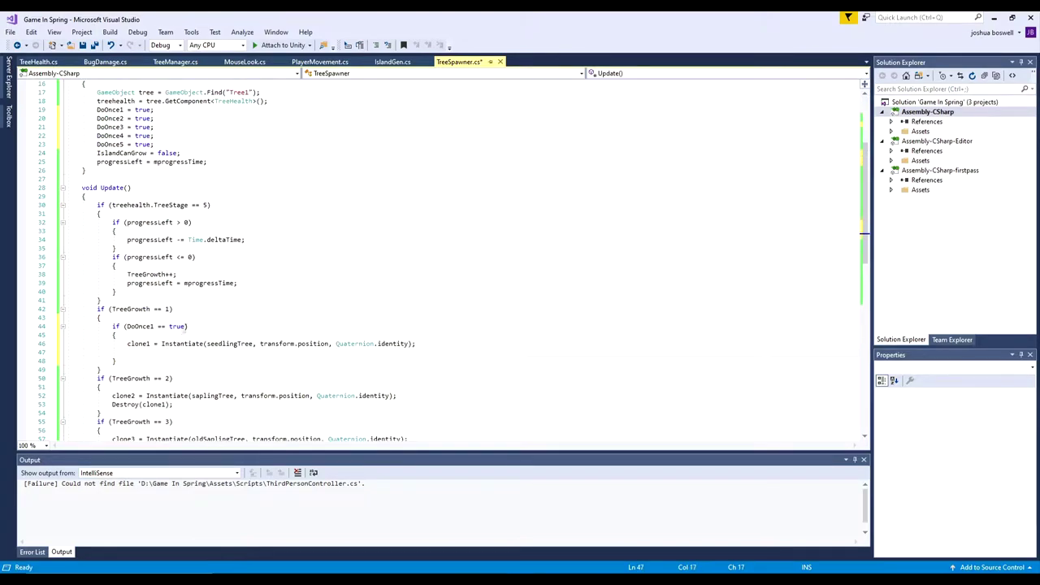
Wrap the seedling spawn in a DoOnce1 == true check that sets DoOnce1 to false after instantiating clone1.
key("Delete")
double_click(173, 353)
type("fals")
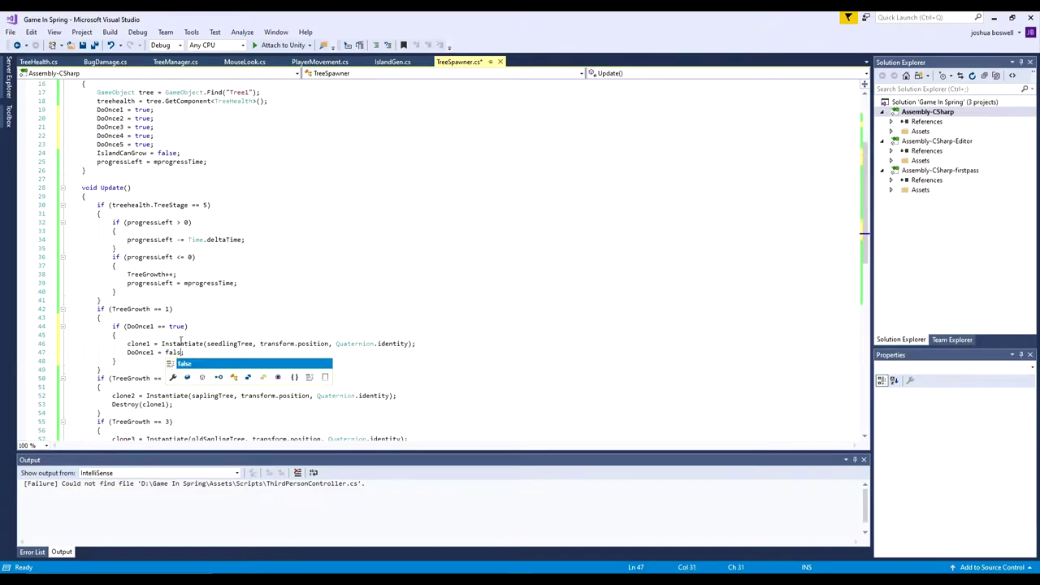
type("e")
left_click(186, 336)
scroll(193, 334, "down", 3)
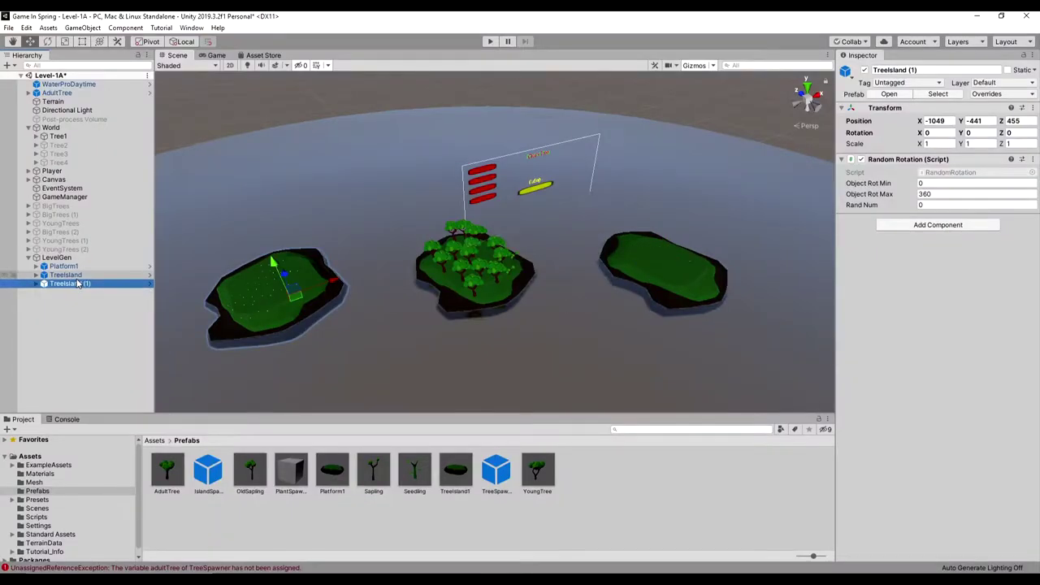
Delete TreeIsland (1) from LevelGen in Unity, playtest the level, and stop play mode.
key("Delete")
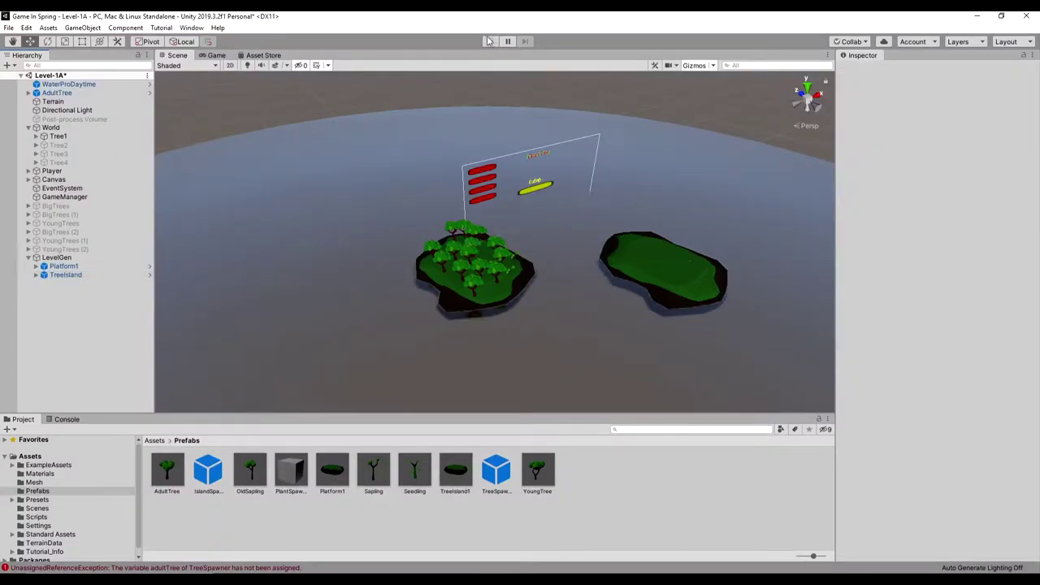
left_click(490, 41)
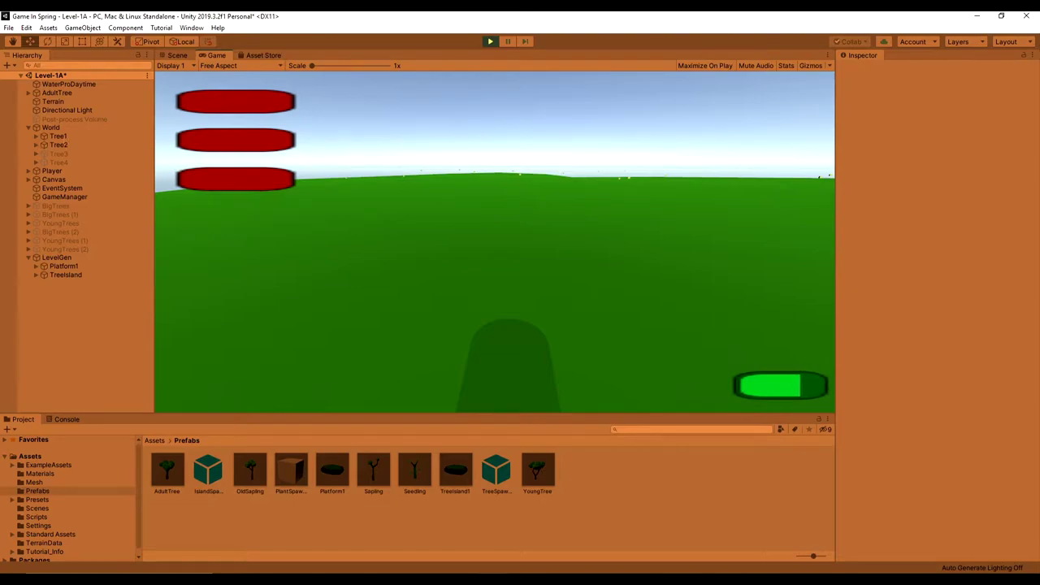
left_click(491, 42)
Open TreeIsland's prefab, lower all its PlantSpawners slightly into the ground, and return to the scene.
left_click(67, 276)
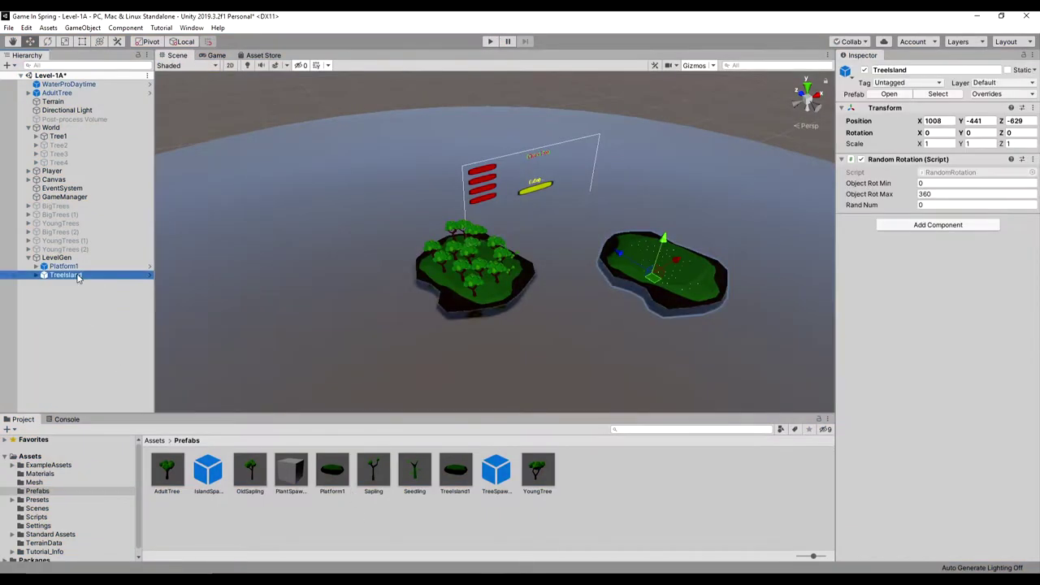
left_click(890, 94)
scroll(490, 225, "down", 4)
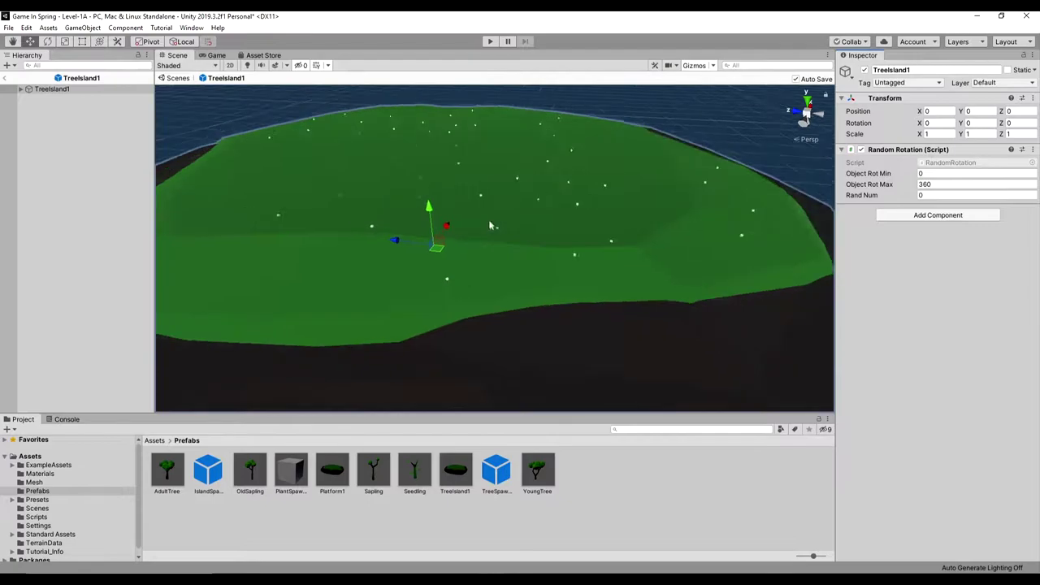
left_click(21, 90)
left_click(65, 108)
scroll(66, 345, "down", 3)
left_click(72, 408, "shift")
scroll(77, 271, "up", 3)
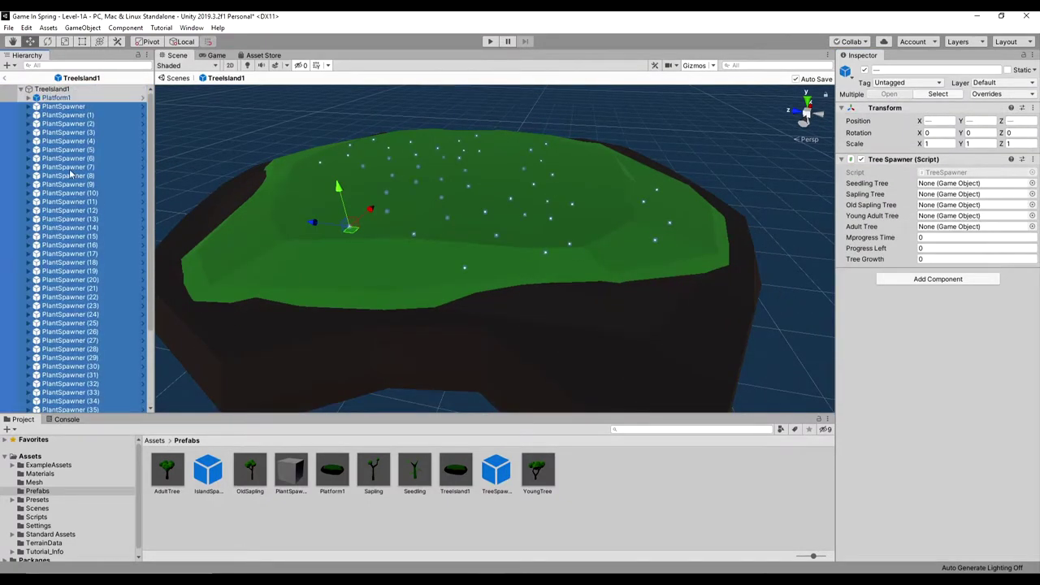
left_click_drag(344, 179, 347, 183)
left_click(188, 465)
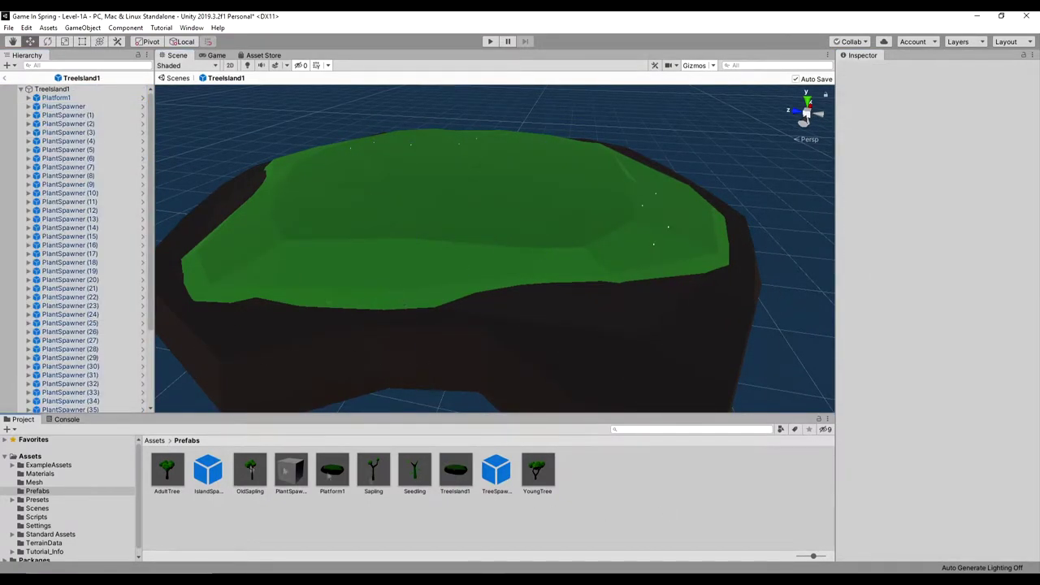
left_click(20, 89)
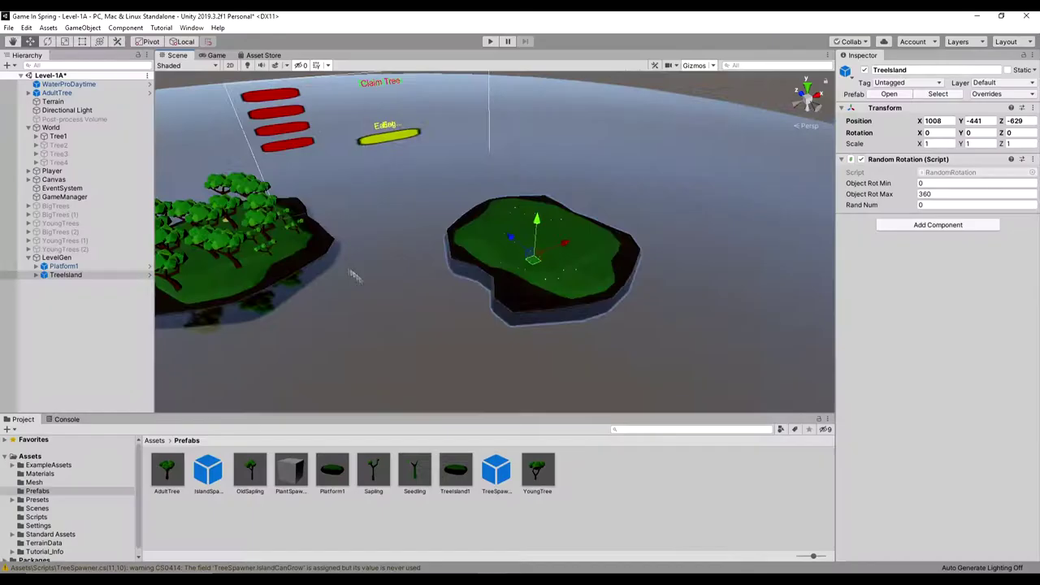
Add another Platform1 prefab to the scene and scale it to 0.2 on all axes.
left_click_drag(333, 471, 57, 96)
middle_click_drag(455, 244, 606, 290)
left_click(938, 145)
type("0.")
key("ctrl+v")
left_click(1019, 144)
key("ctrl+v")
Place the small Platform1 between the forested island and TreeIsland, at about X 267, Y 98, Z -857.
left_click(984, 122)
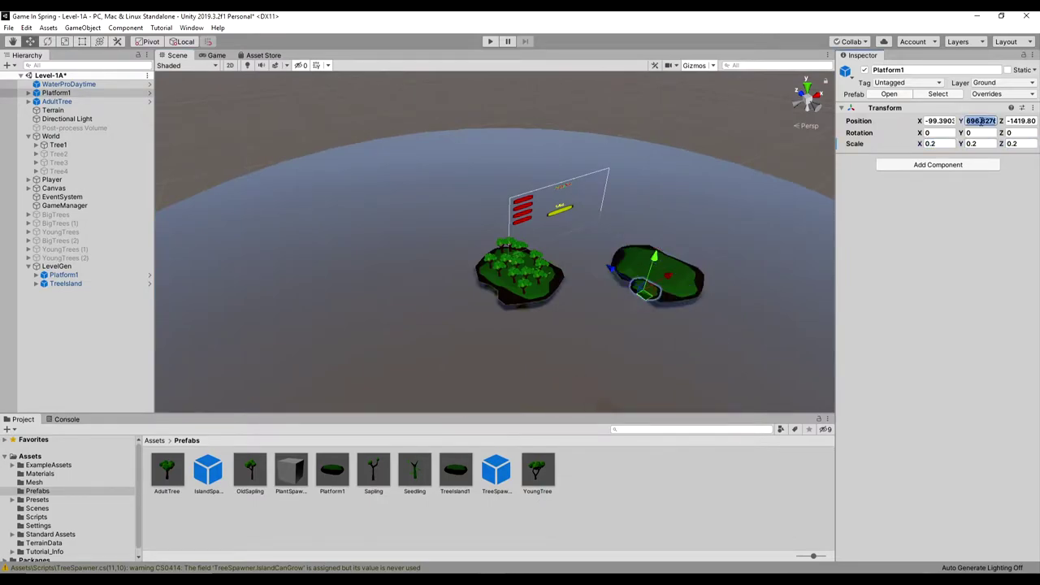
type("0")
scroll(456, 232, "up", 3)
left_click_drag(599, 284, 601, 265)
scroll(589, 284, "up", 3)
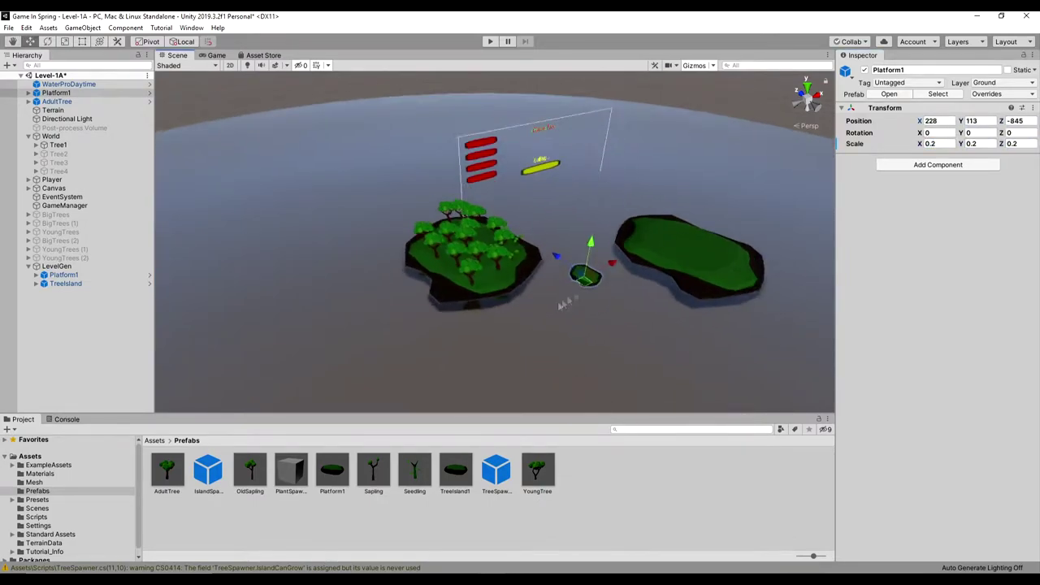
middle_click_drag(605, 297, 488, 264)
scroll(495, 289, "up", 3)
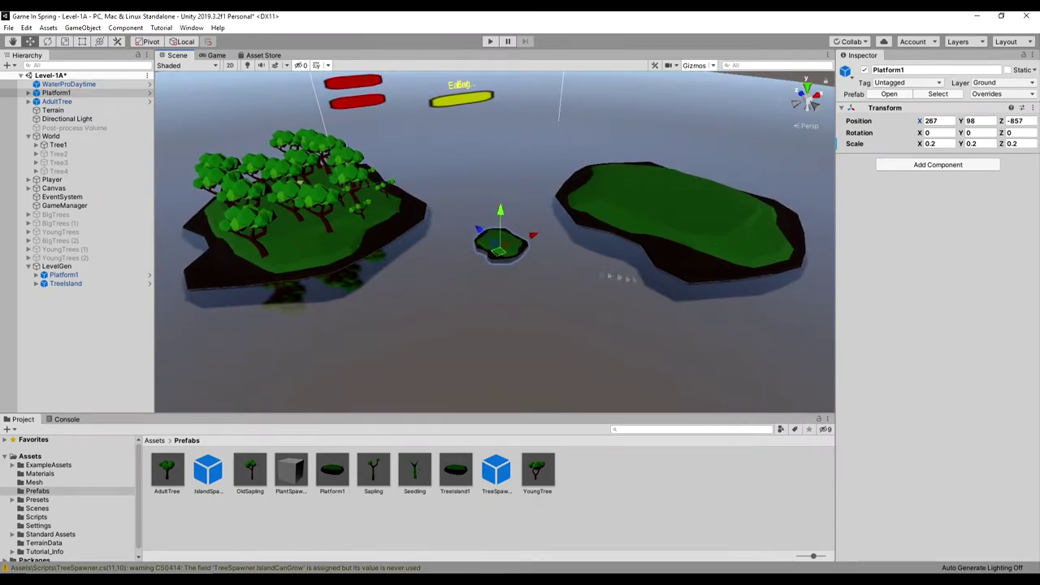
double_click(57, 92)
left_click_drag(499, 211, 501, 211)
Activate Tree2 and move it to about X 907.3, Z -1190.5.
scroll(639, 242, "down", 3)
middle_click_drag(639, 241, 463, 302)
left_click(463, 302)
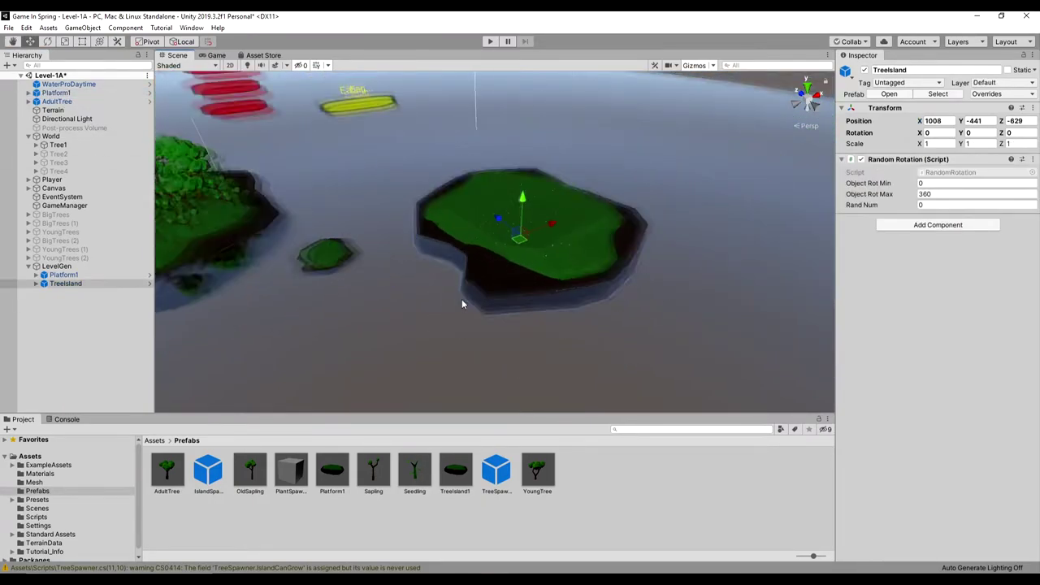
left_click(59, 154)
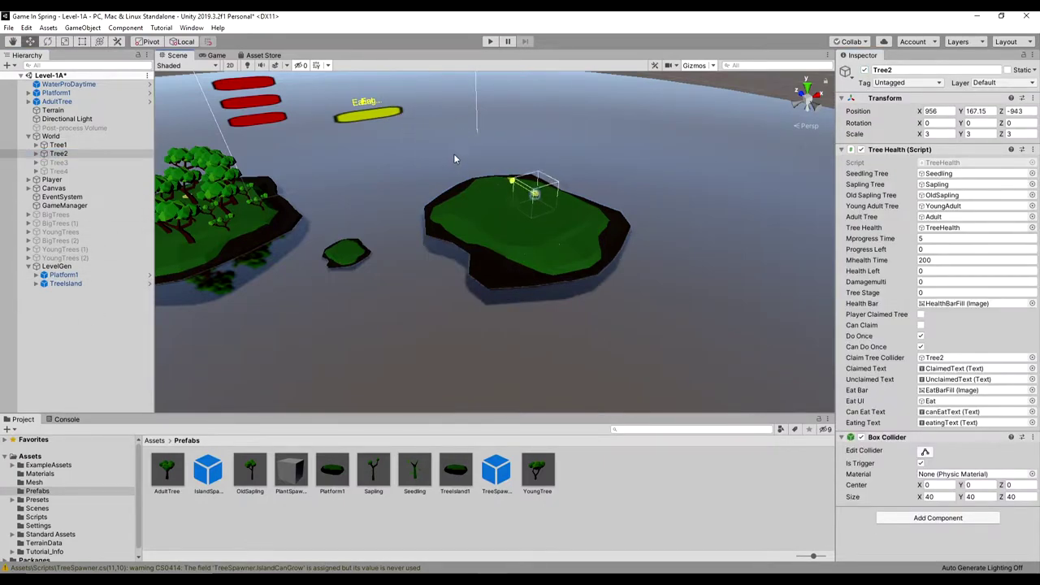
left_click_drag(455, 160, 461, 164)
key("f")
left_click_drag(463, 231, 361, 243)
right_click_drag(327, 276, 596, 378)
left_click_drag(525, 153, 384, 242)
Run the game, claim the tree, and check the forest and the surrounding islands while their spawners grow trees.
left_click(67, 420)
left_click(489, 43)
key("w")
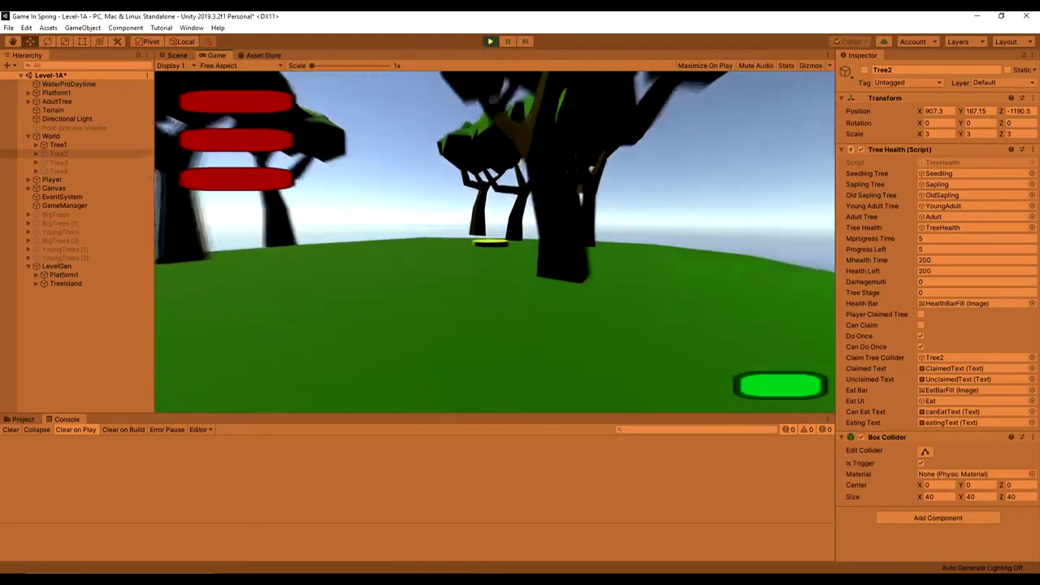
key("e")
key("w")
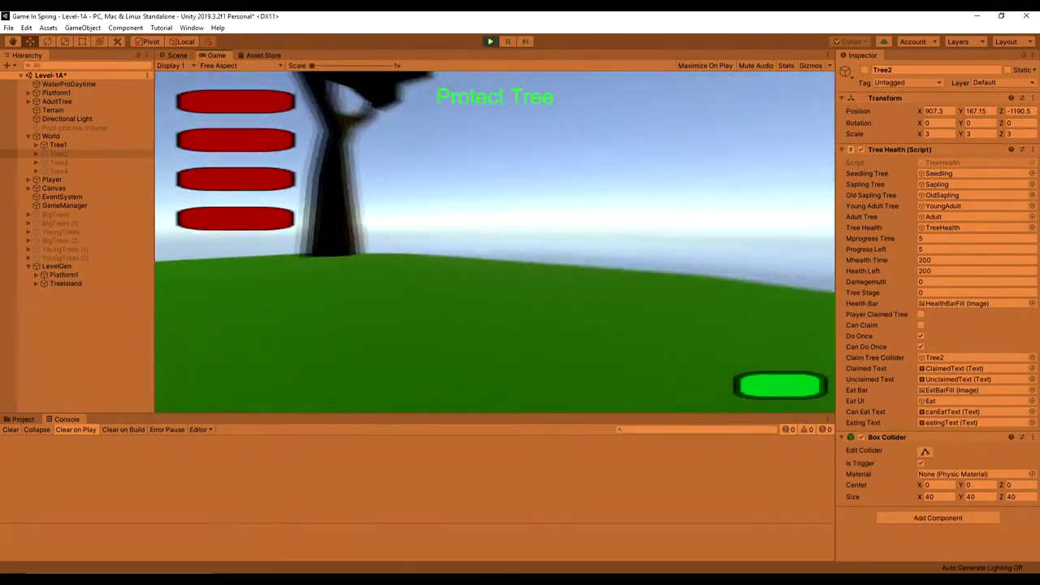
key("w")
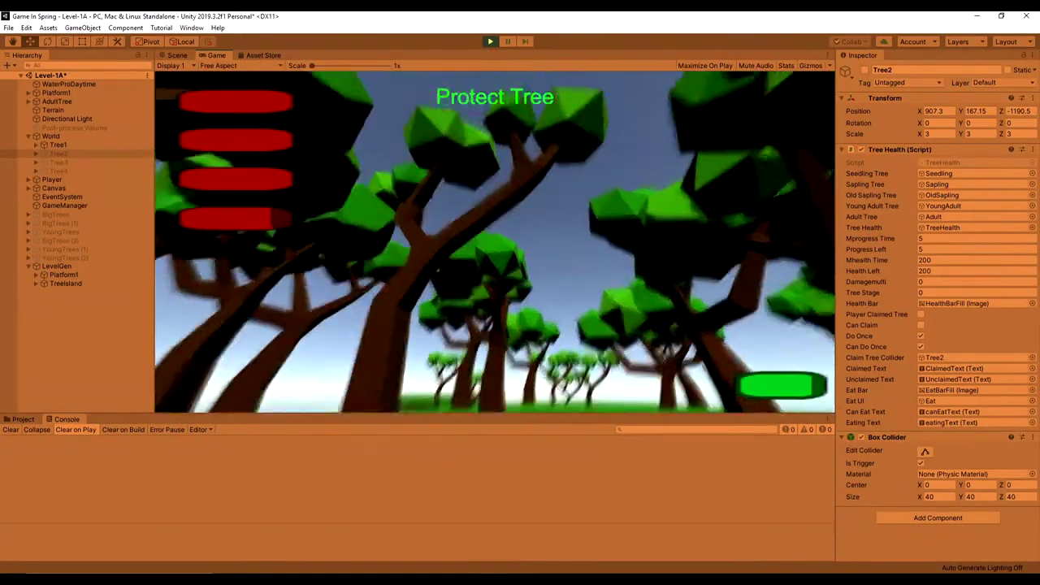
key("Escape")
key("w")
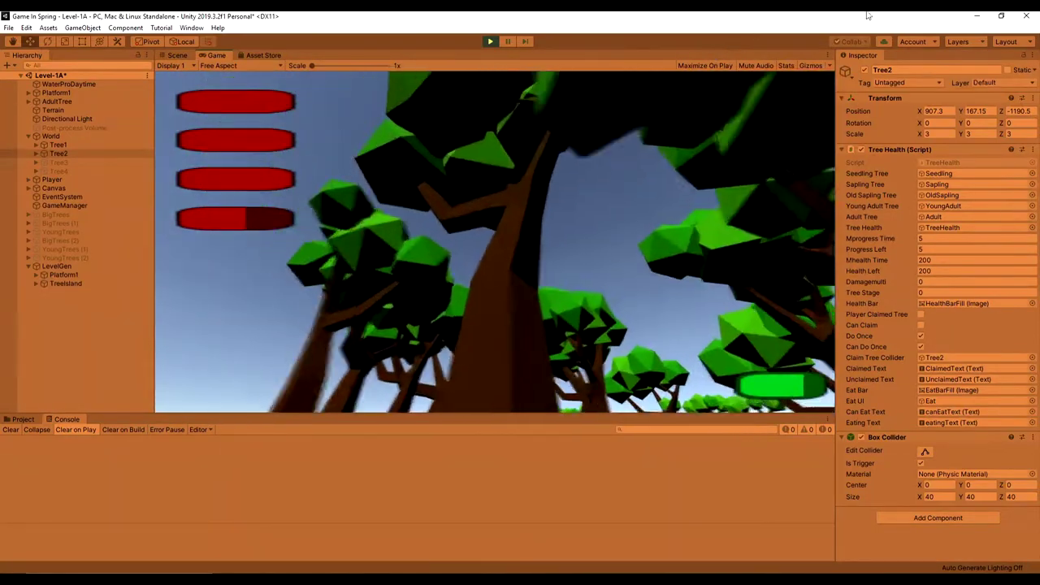
key("w")
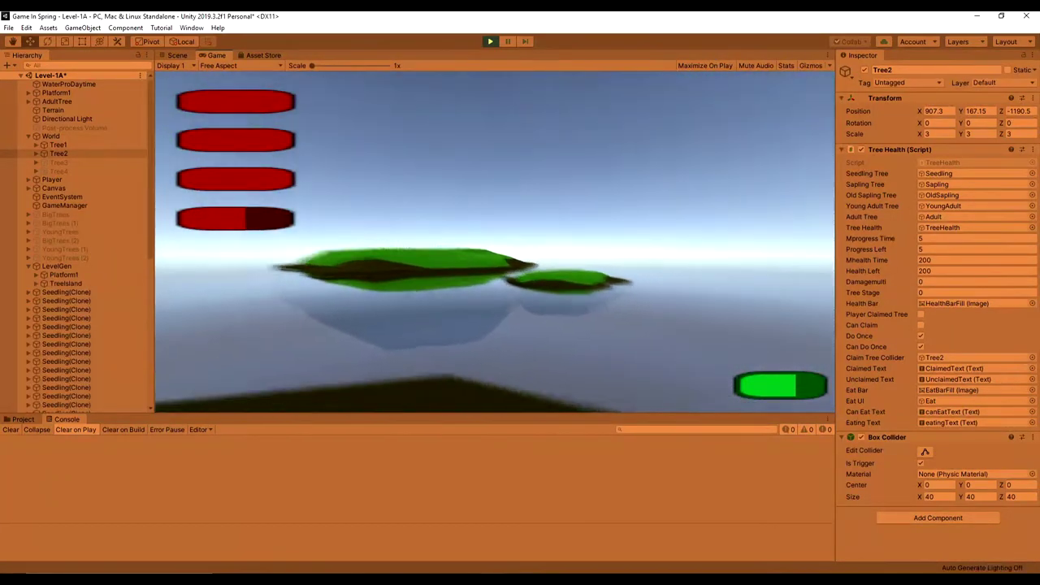
key("w")
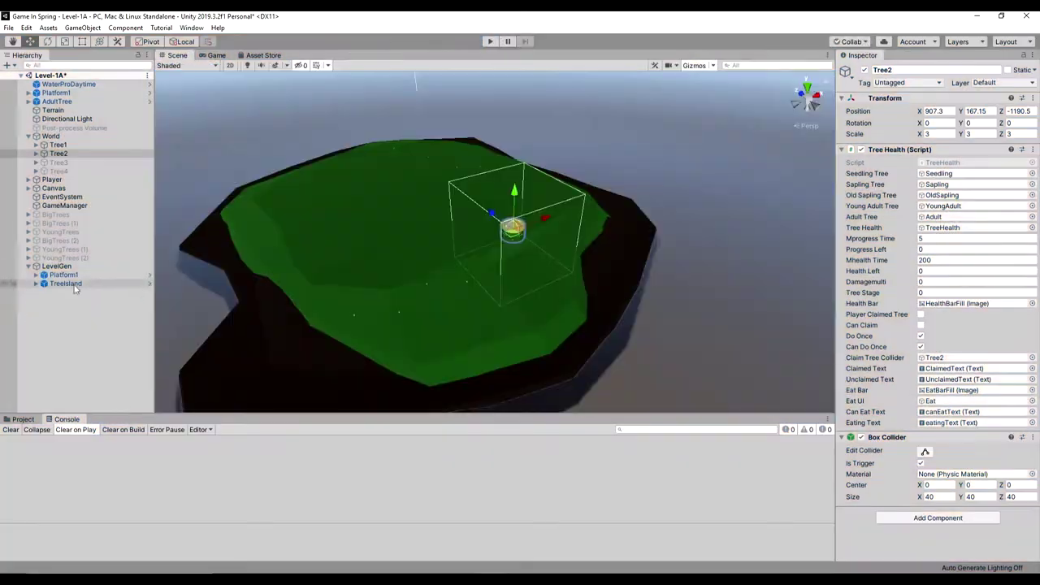
Open the AdultTree prefab and set LowPolyCustomTree_Adult's position to 0, 0, 0.
left_click(75, 285)
left_click(36, 284)
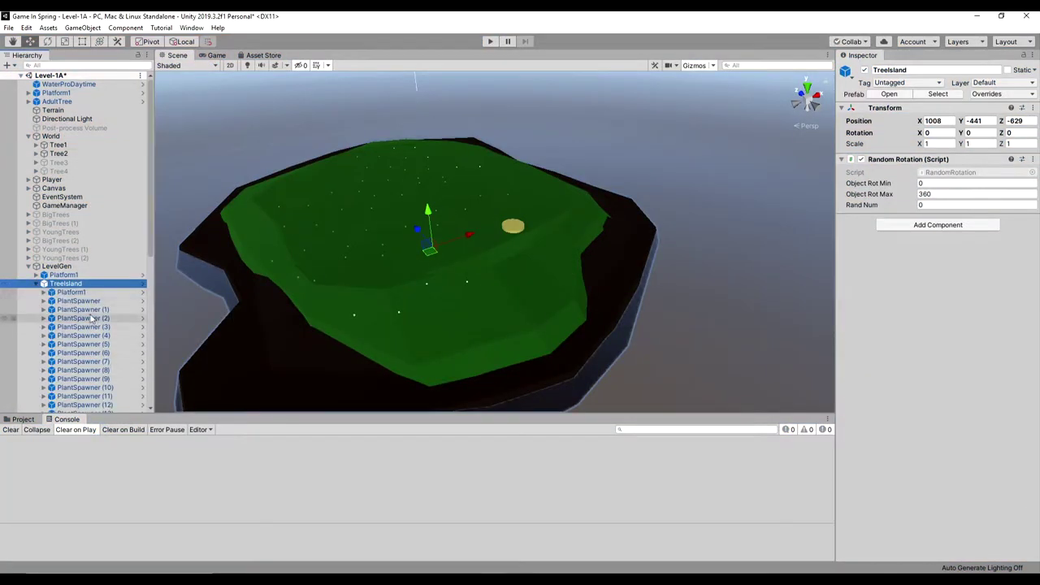
double_click(82, 362)
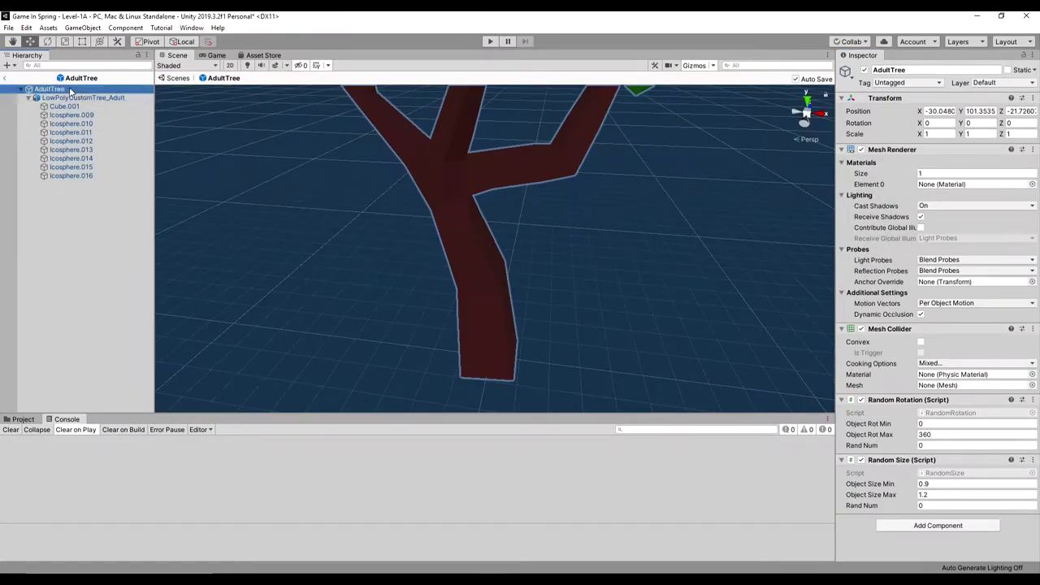
left_click(82, 98)
left_click(941, 120)
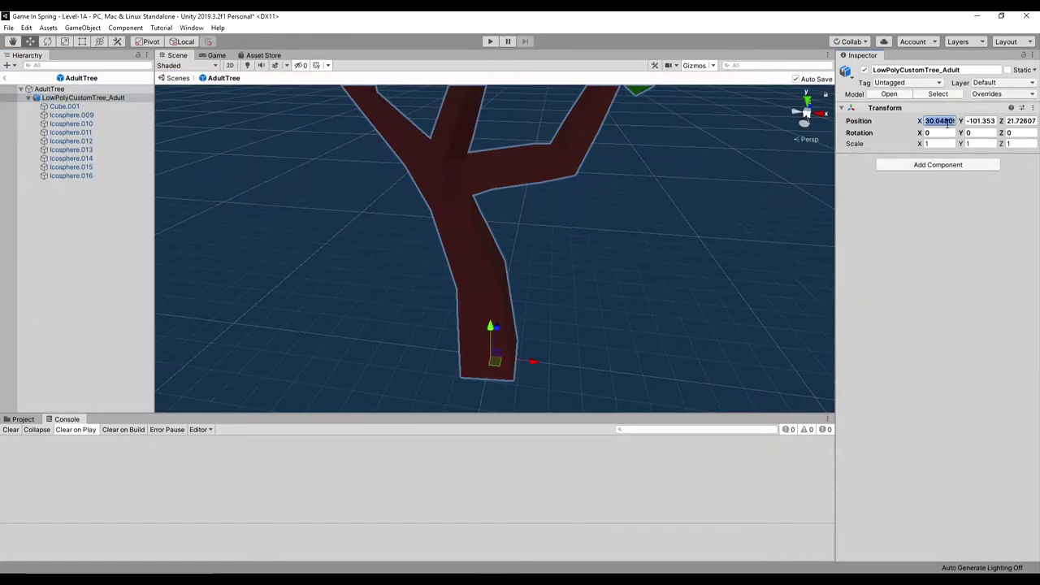
type("0")
key("Tab")
type("0")
key("Tab")
type("0")
scroll(617, 168, "down", 3)
Set the AdultTree prefab root's position to 0, 0, 0 and return to the scene.
left_click(74, 106)
double_click(80, 166)
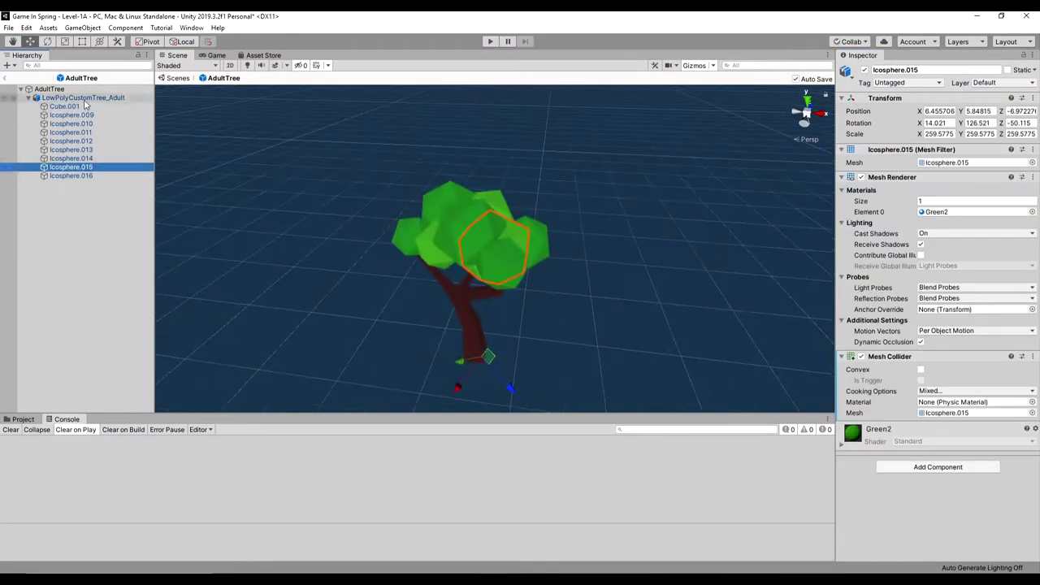
left_click(85, 98)
left_click(75, 90)
left_click(75, 97)
left_click(52, 90)
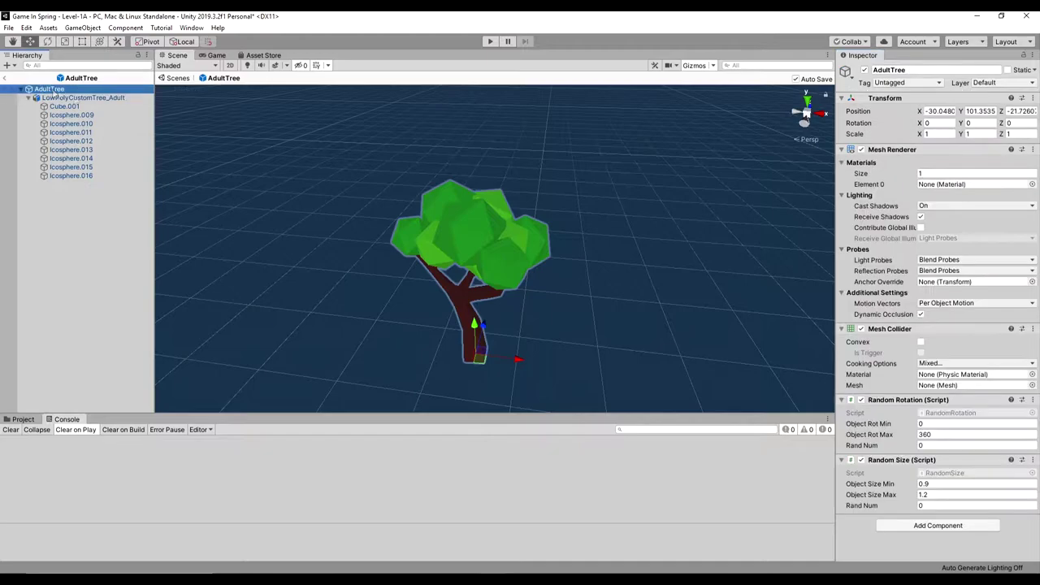
left_click(938, 112)
type("0")
key("Tab")
type("0")
key("Tab")
type("0")
left_click(5, 79)
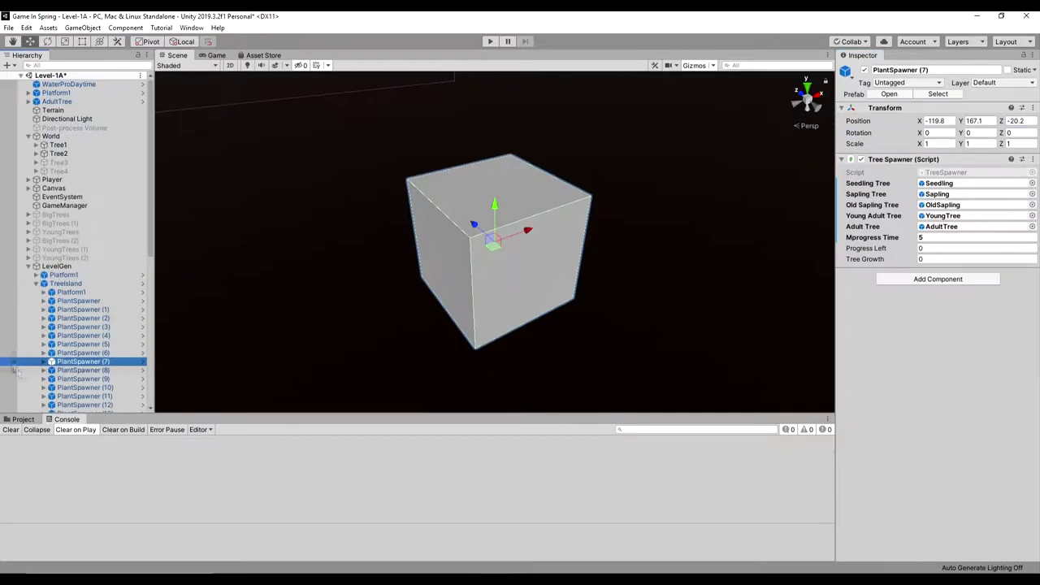
Playtest the level to check how the trees sit on the islands with the prefab's zeroed origin.
left_click(488, 43)
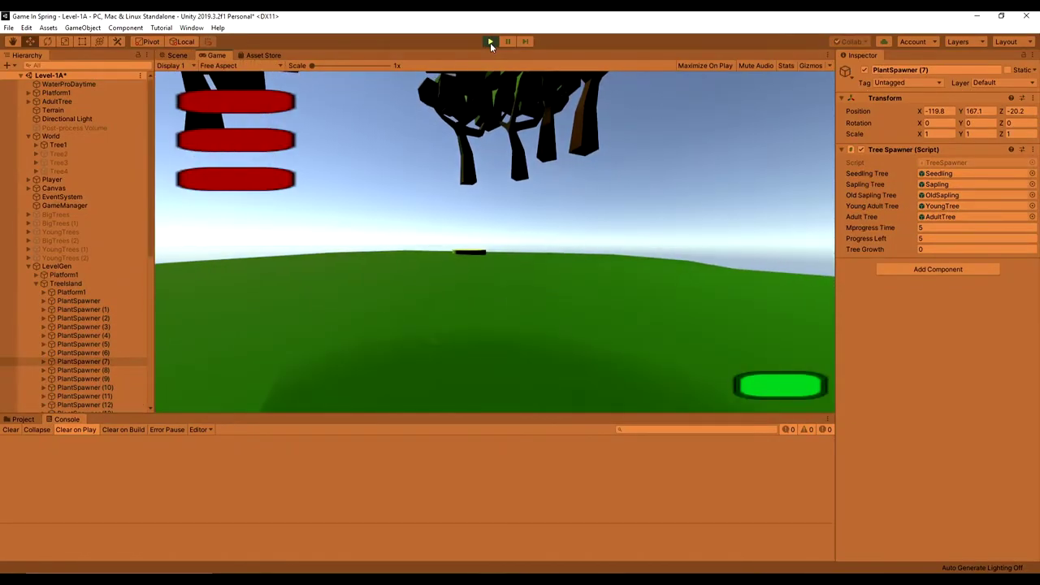
key("w")
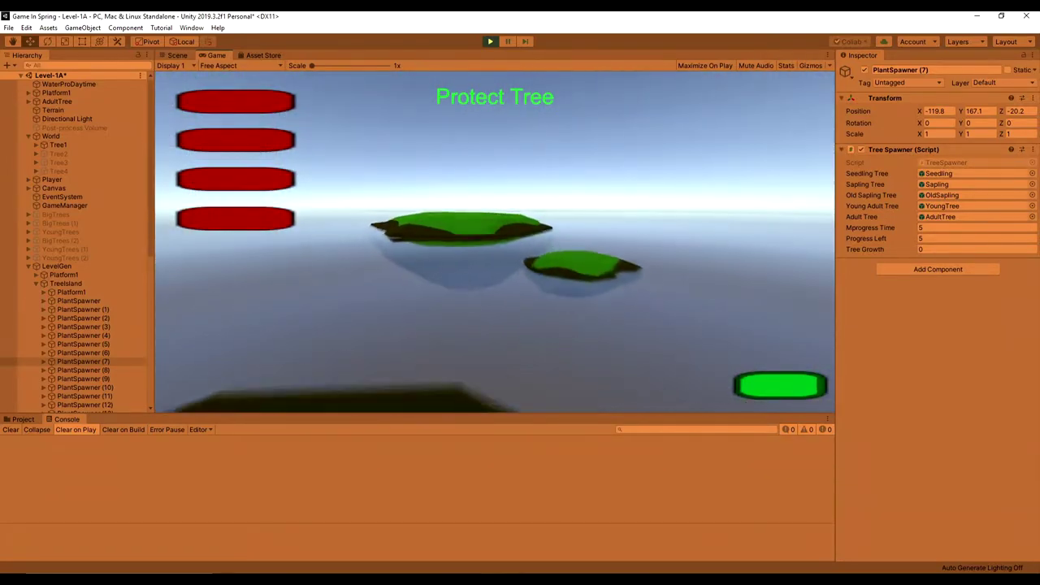
key("w")
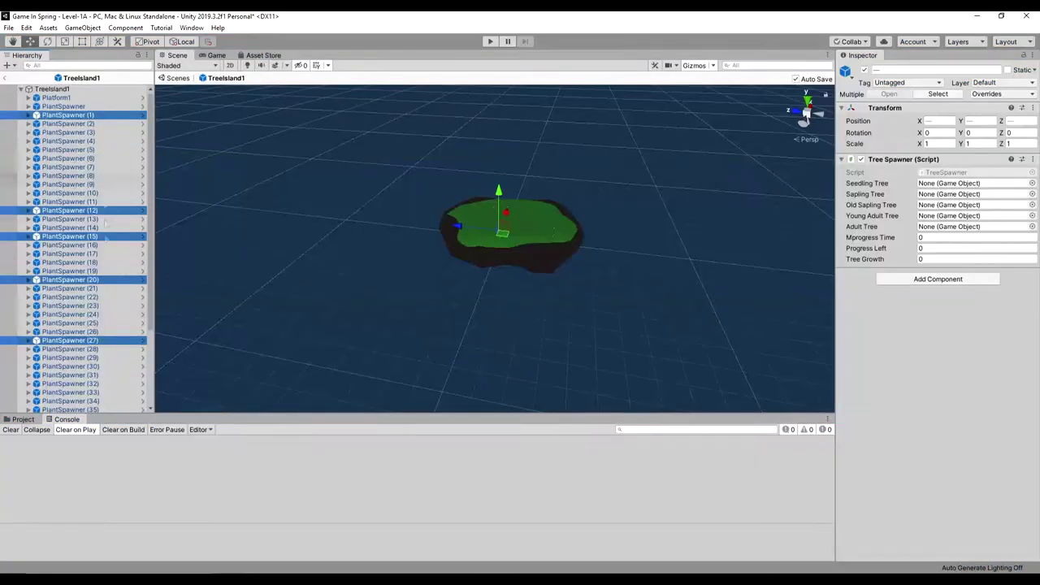
Thin out the TreeIsland1 prefab by deleting a scattered selection of its PlantSpawners.
scroll(89, 388, "down", 4)
left_click(88, 201, "ctrl")
left_click(87, 348, "ctrl")
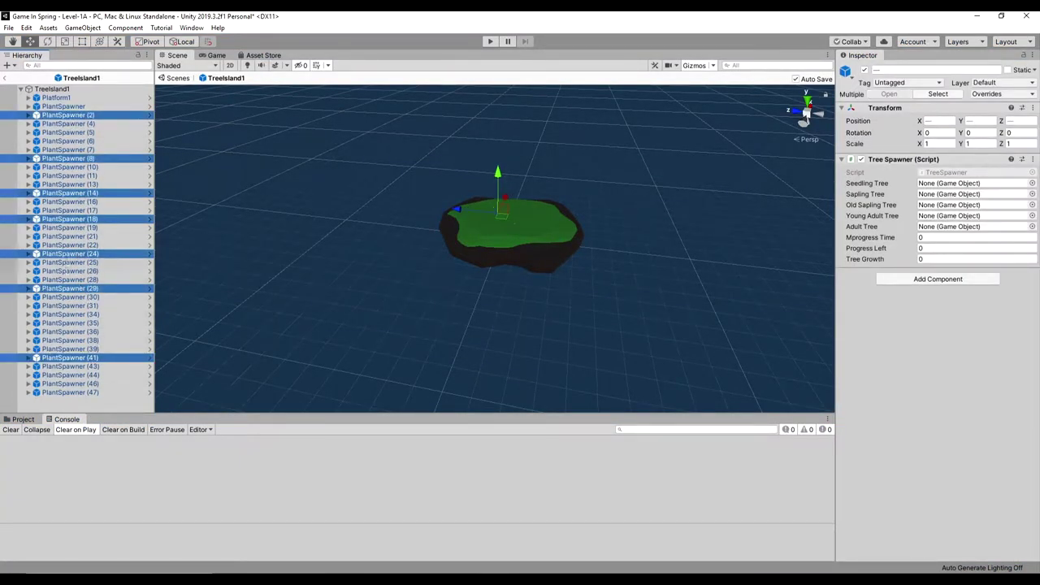
key("Delete")
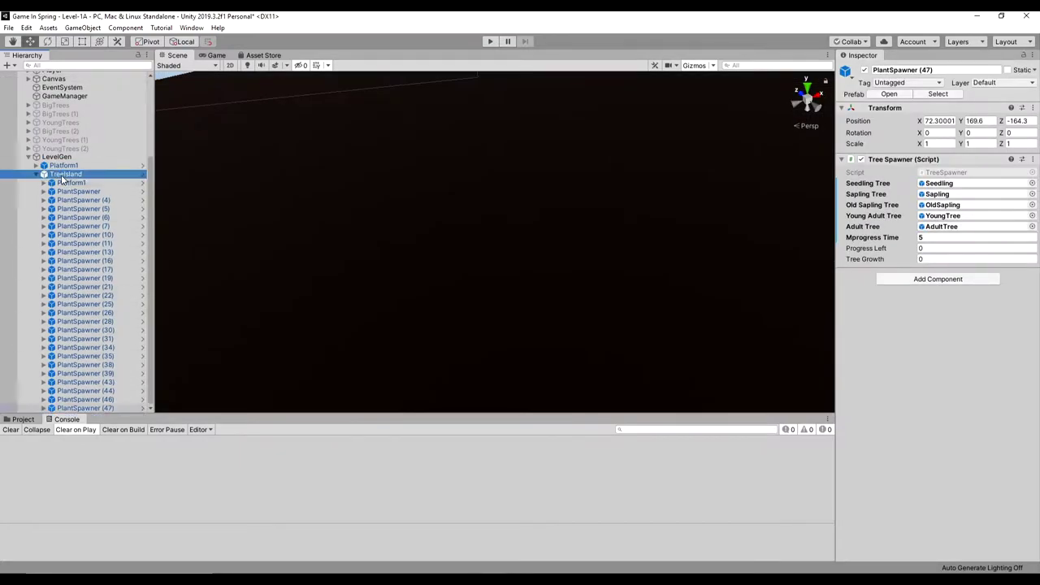
Nest Platform1 and LevelGen under World, then collapse World in the scene hierarchy.
double_click(63, 177)
middle_click_drag(377, 285, 334, 268)
scroll(333, 268, "up", 4)
left_click(602, 299)
scroll(84, 111, "up", 3)
left_click(70, 143)
left_click_drag(603, 301, 383, 243)
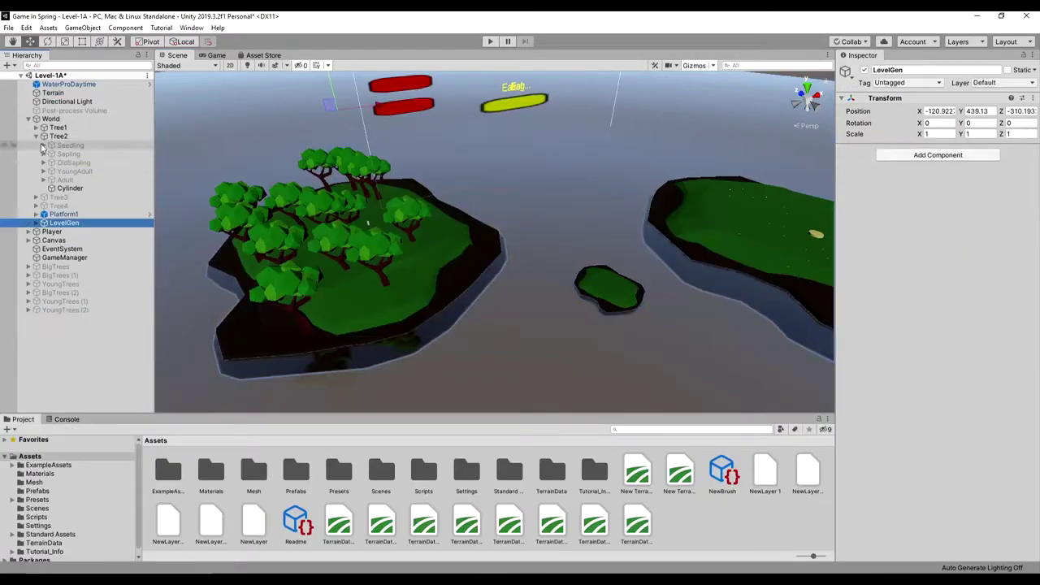
left_click(28, 118)
scroll(509, 256, "down", 3)
middle_click_drag(508, 255, 439, 304)
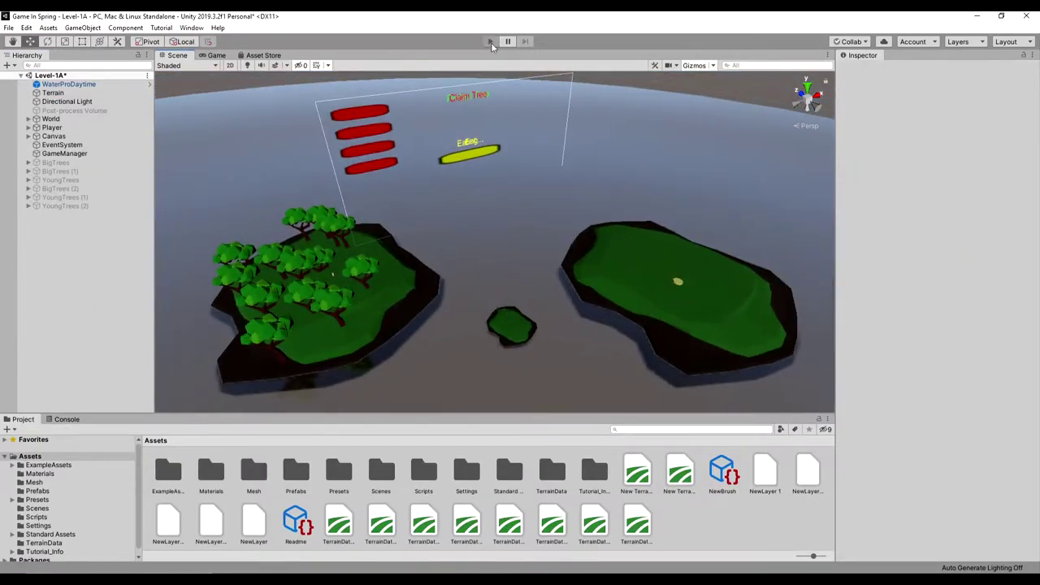
Reposition AdultTree (3) onto the forested island's ground, at about X 81.9, Y 160.1, Z -45.5.
left_click(490, 41)
key("ctrl+p")
left_click(320, 261)
left_click_drag(313, 249, 310, 234)
scroll(495, 249, "up", 8)
middle_click_drag(310, 232, 382, 283)
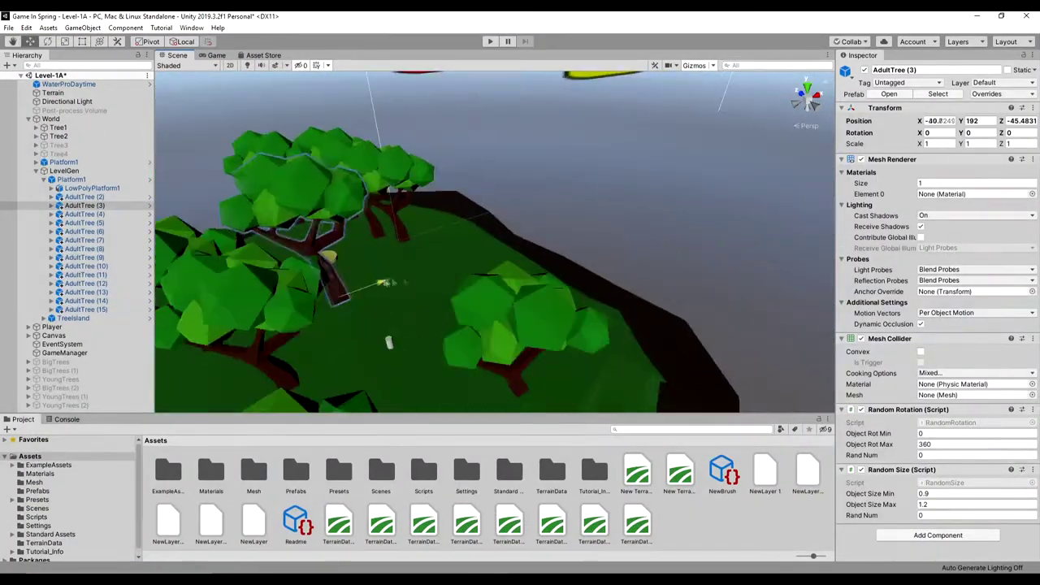
Playtest the forested island again to check the placement of its adult trees and the claimed tree.
key("ctrl+p")
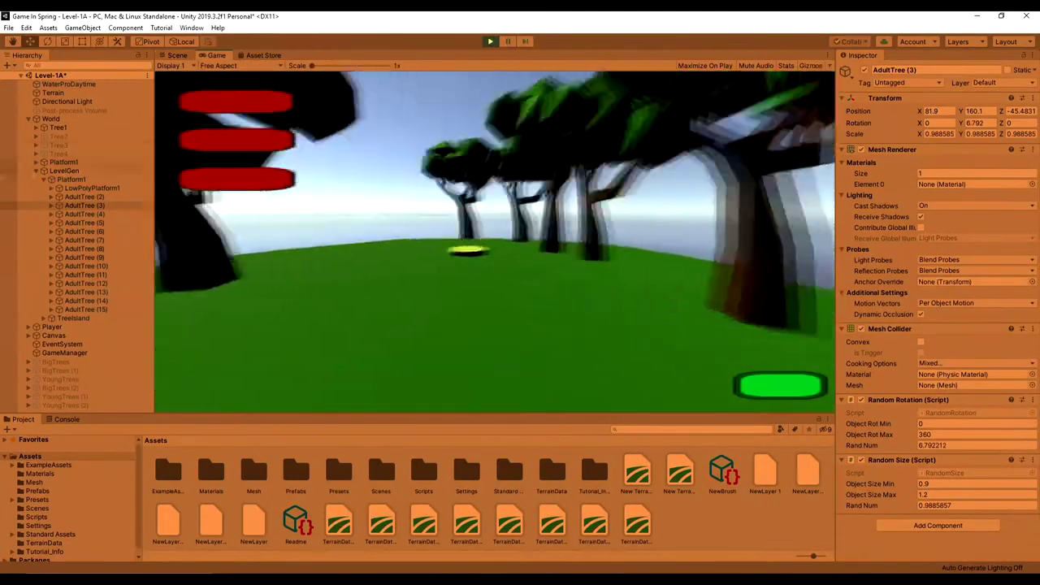
key("s")
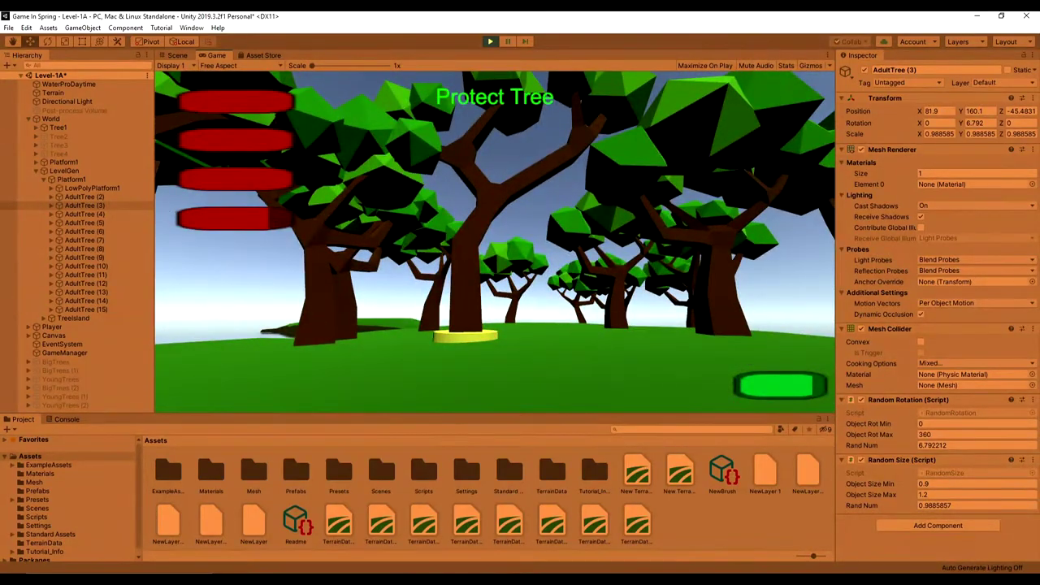
key("w")
key("w")
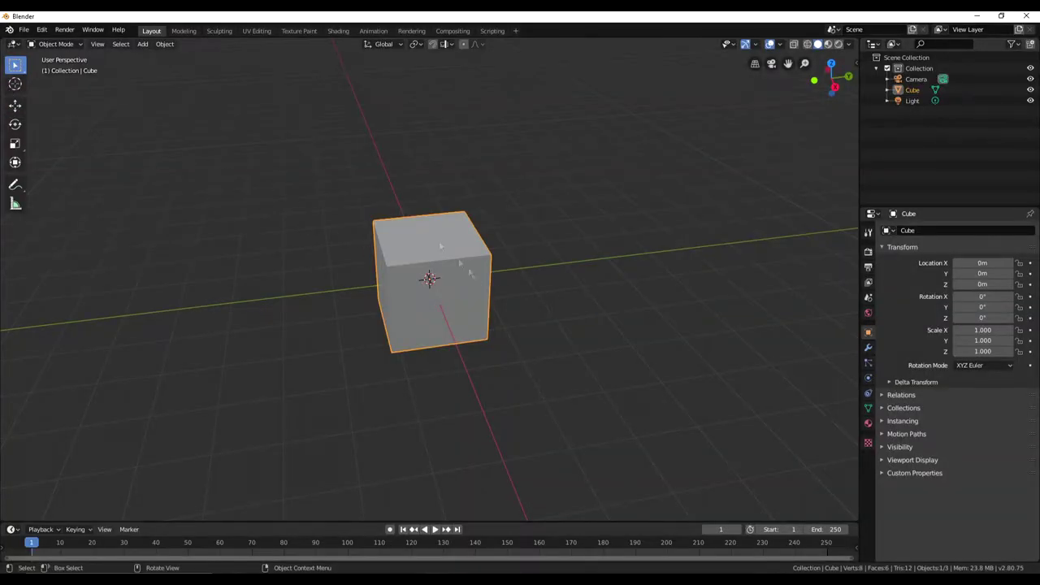
Switch to Blender and merge all of the default cube's vertices at their center.
left_click(68, 72)
middle_click_drag(589, 273, 540, 279)
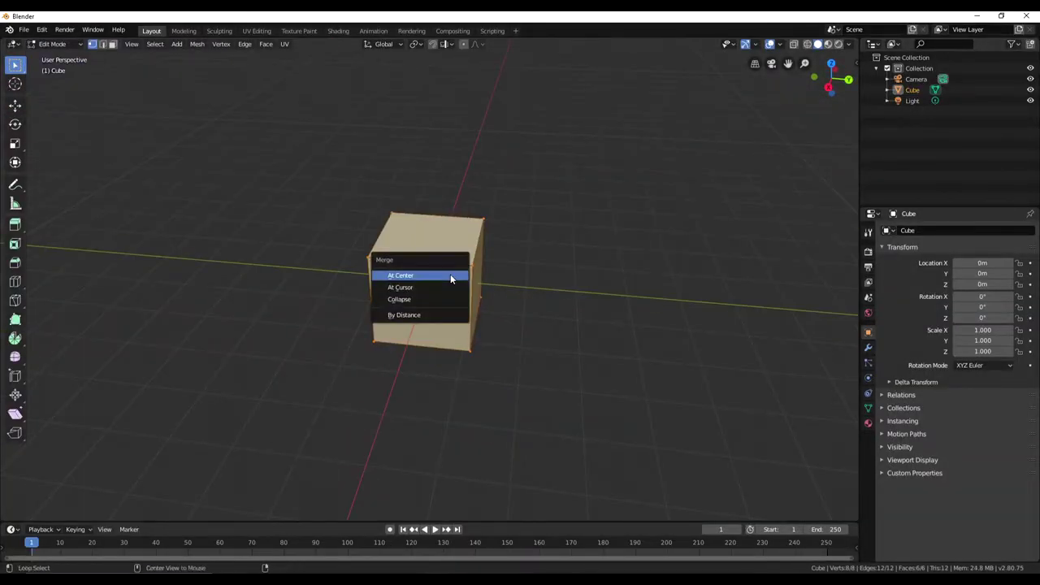
key("alt+m")
left_click(420, 276)
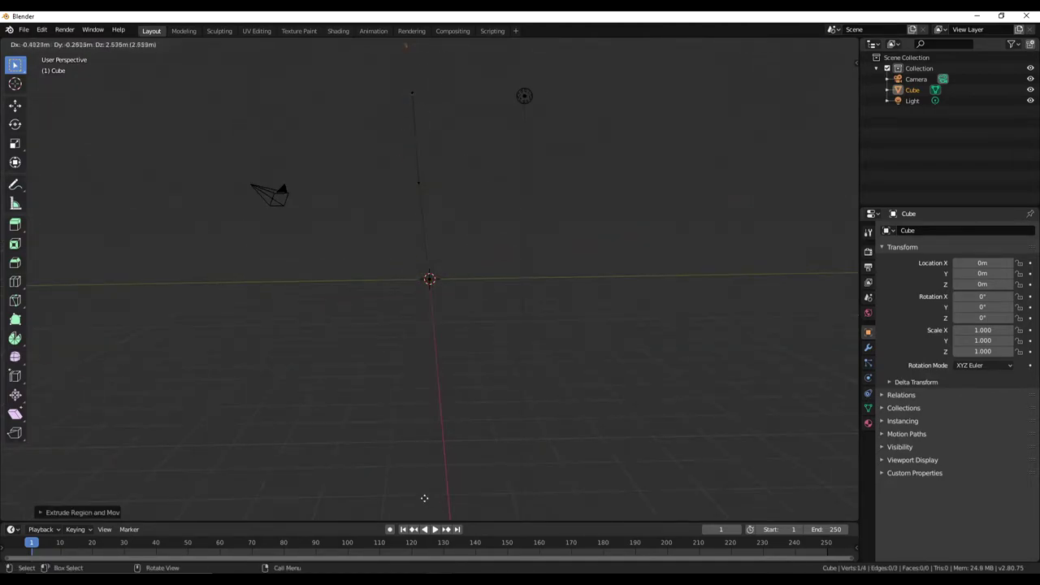
Extrude the merged vertex upward into a four-vertex chain and offset its points sideways to form a crooked stem.
mouse_move(477, 226)
left_mouse_down()
mouse_move(412, 213)
mouse_move(468, 216)
left_mouse_up()
middle_click_drag(468, 217, 351, 222)
left_click(482, 142)
left_click_drag(440, 143, 384, 144)
left_click(429, 216)
left_click_drag(387, 217, 400, 217)
left_click(424, 143)
left_click_drag(389, 146, 399, 146)
left_click(489, 93)
left_click(441, 214)
left_click_drag(408, 218, 403, 217)
Shift the stem's vertices in depth so the chain also bends irregularly when seen from other angles.
middle_click_drag(403, 217, 443, 261)
left_click_drag(396, 272, 391, 271)
middle_click_drag(518, 272, 504, 244)
left_click(503, 238)
left_click_drag(461, 218, 447, 212)
middle_click_drag(506, 235, 541, 220)
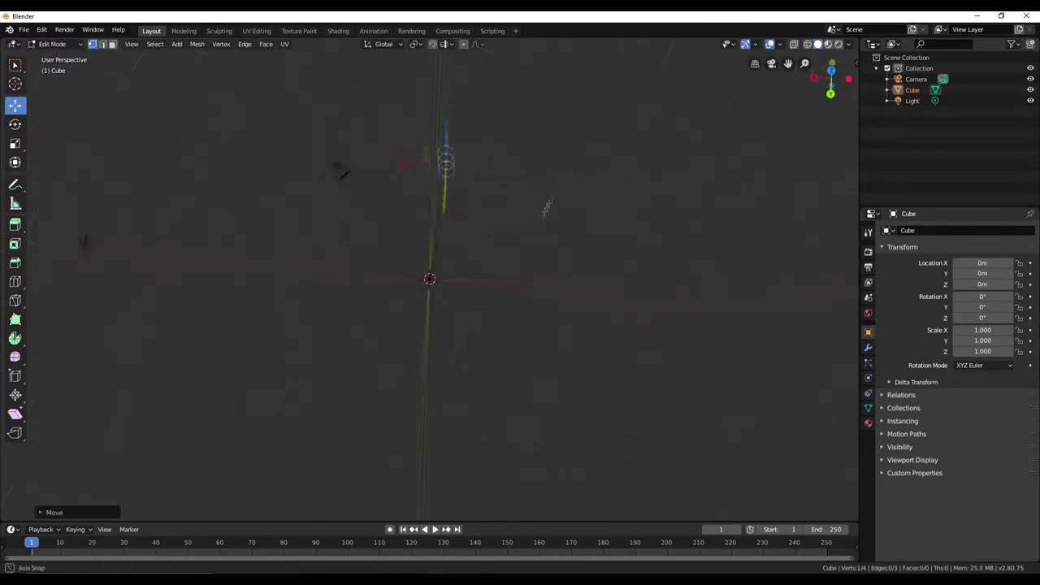
middle_click_drag(488, 190, 504, 174)
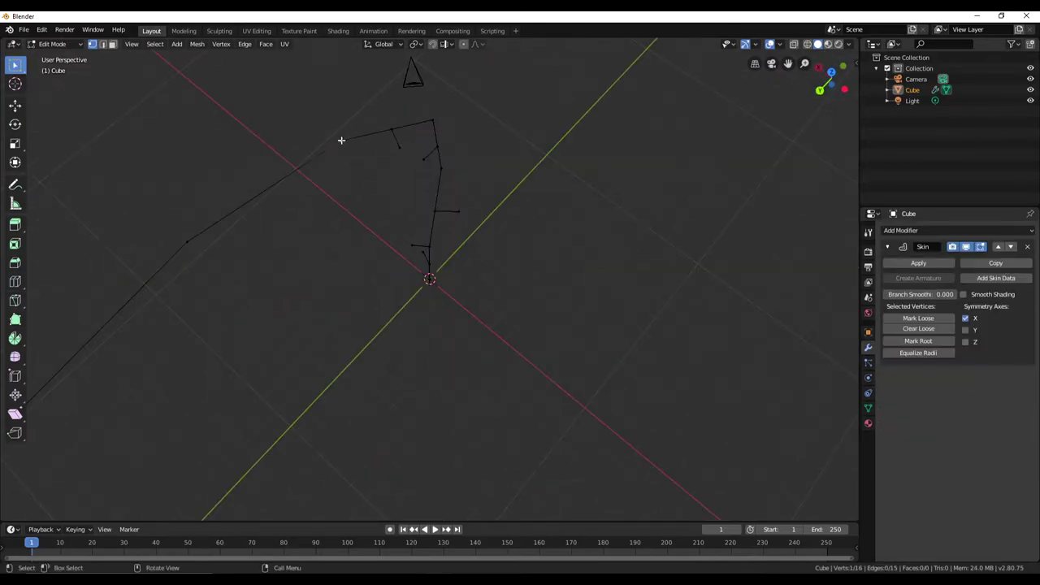
Extrude short side spikes from the vertices along the upper part of the vine skeleton.
key("e")
left_click(448, 105)
middle_click_drag(448, 105, 533, 159)
left_click(466, 121)
right_click(412, 200)
left_click(409, 201)
left_click(399, 235)
middle_click_drag(399, 236, 419, 219)
Extrude further short spikes from the vertices of the vine skeleton's far, arching section.
left_click(385, 336)
key("e")
left_click(347, 295)
middle_click_drag(410, 330, 415, 289)
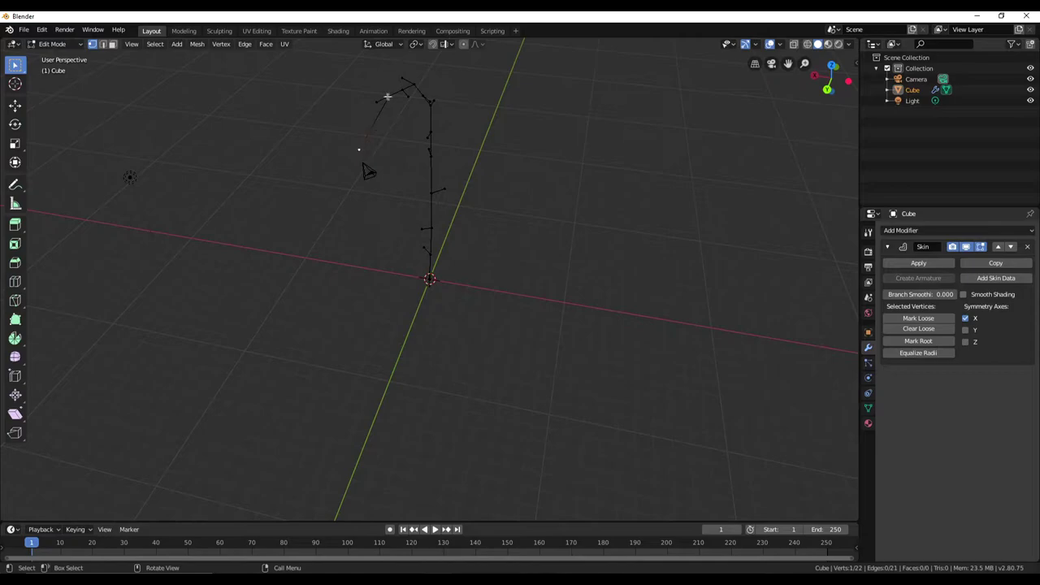
right_click(386, 107)
left_click(376, 122)
key("e")
left_click(394, 135)
middle_click_drag(493, 193, 473, 176)
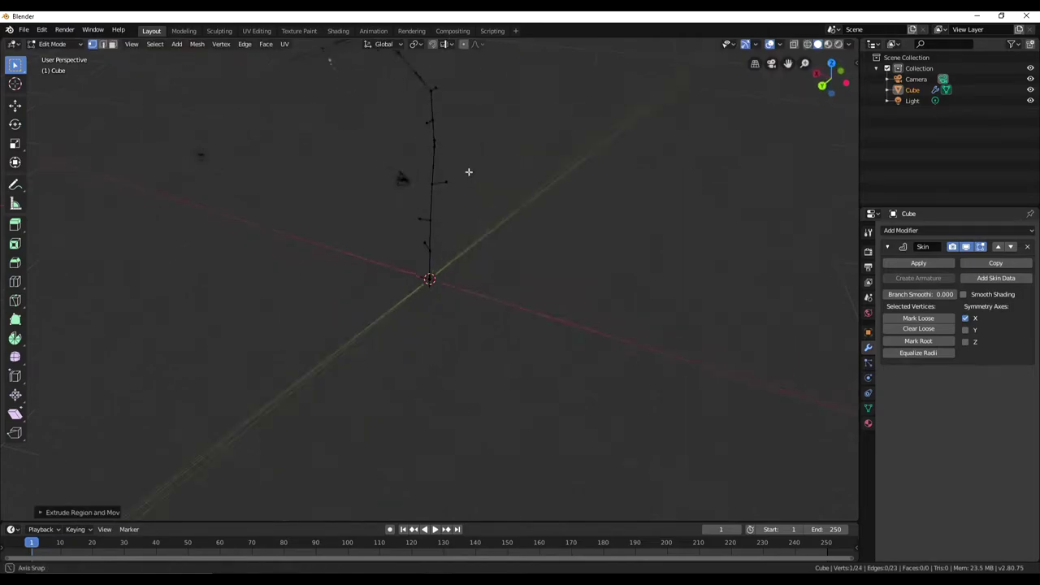
Add skin data to all vertices of the vine skeleton and check the generated skin in Object Mode.
middle_click_drag(499, 262, 78, 120)
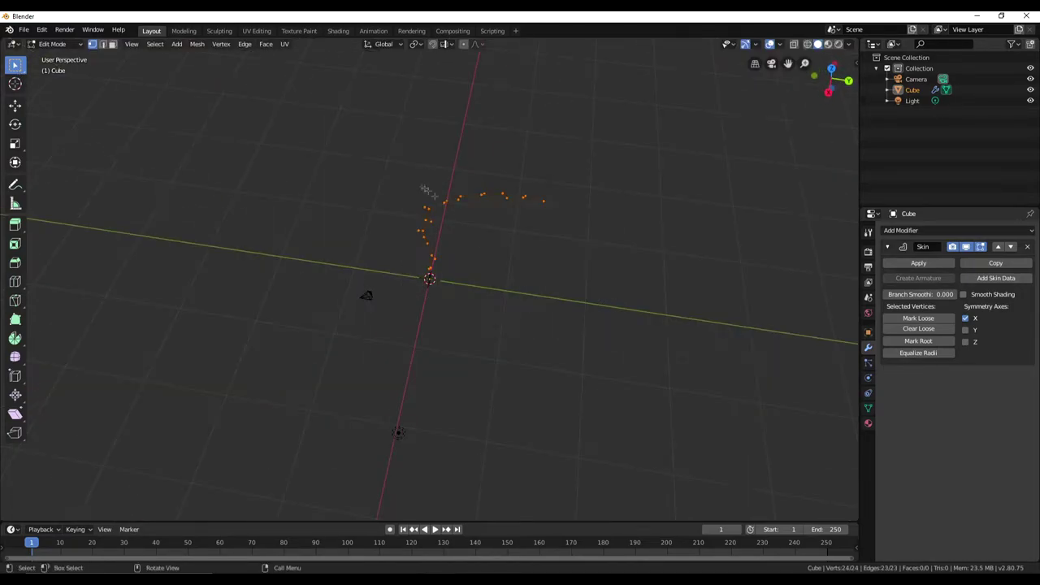
left_click(996, 278)
key("Tab")
middle_click_drag(382, 333, 513, 287)
scroll(488, 264, "up", 4)
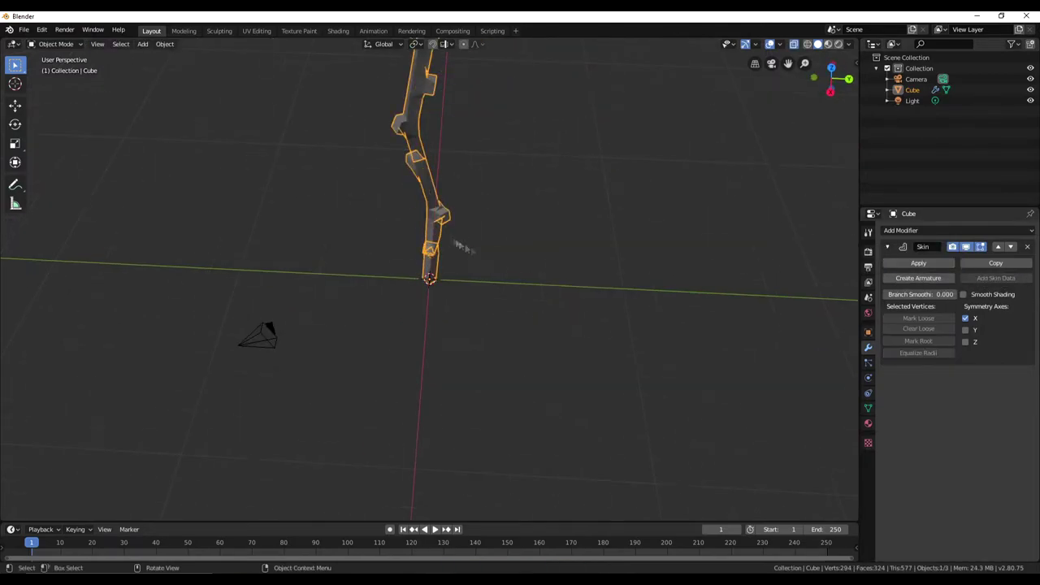
mouse_move(474, 249)
middle_mouse_down()
mouse_move(479, 215)
mouse_move(451, 288)
mouse_move(531, 257)
mouse_move(529, 304)
mouse_move(483, 256)
middle_mouse_up()
key("Tab")
key("Tab")
key("ctrl+s")
left_click(1014, 72)
key("shift+s")
left_click(478, 269)
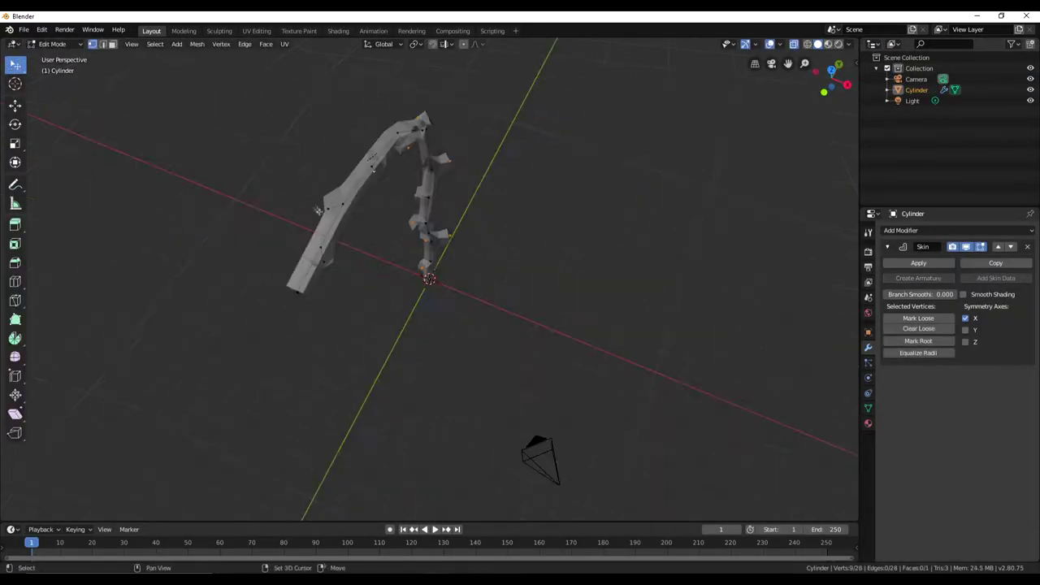
Try scaling the selected spike-tip vertices together, then undo the scaling.
left_click(323, 264, "shift")
middle_click_drag(323, 264, 417, 263)
scroll(418, 264, "down", 4)
key("s")
left_click(433, 264)
key("ctrl+z")
Shrink the skin at the spike-tip vertices so the side branches taper into pointed thorns.
right_click(455, 248)
left_click(381, 221)
middle_click_drag(382, 221, 461, 278)
scroll(469, 272, "up", 4)
scroll(469, 264, "down", 6)
scroll(461, 278, "up", 6)
Resize the skin at the vine's free tip and the vertex beside it to taper the end.
left_click(434, 211)
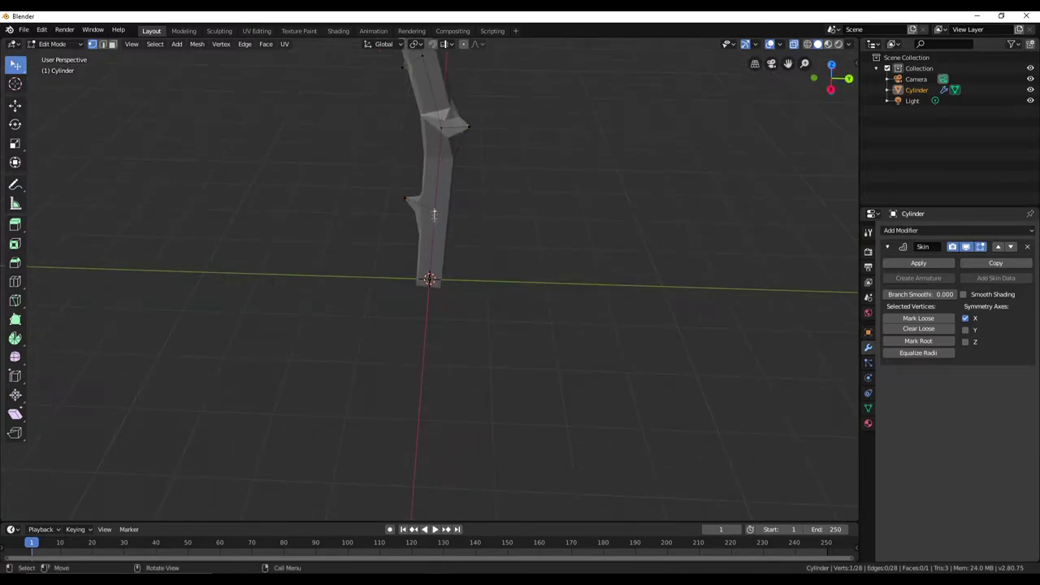
middle_click_drag(440, 129, 674, 174)
key("ctrl+a")
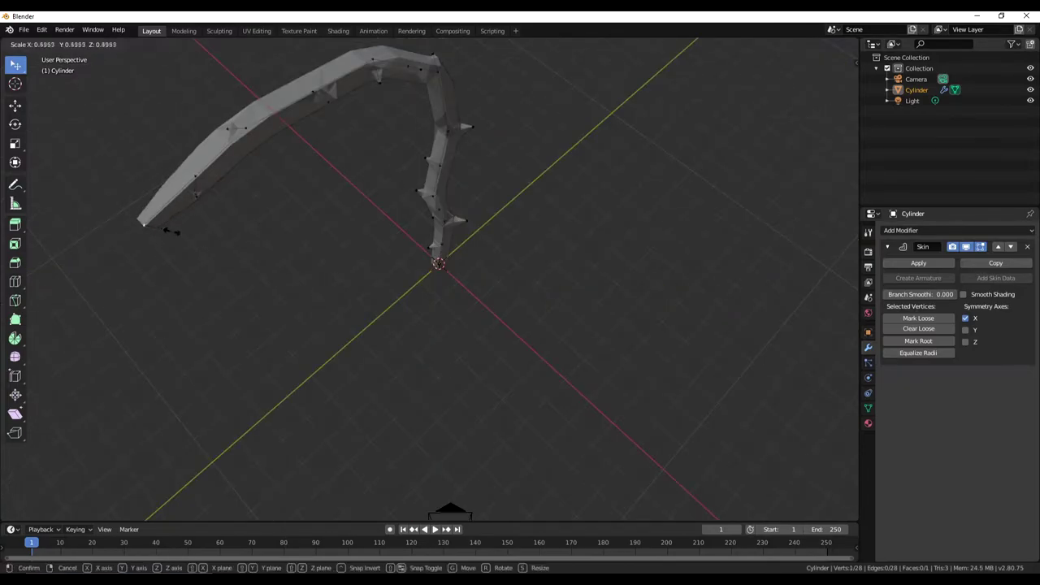
left_click(195, 177)
key("ctrl+a")
left_click(225, 188)
middle_click_drag(226, 188, 359, 208)
Resize the skin at two more vertices along the vine's arching section to continue the taper.
left_click(363, 184)
key("ctrl+a")
left_click(369, 194)
left_click(294, 221)
key("ctrl+a")
left_click(299, 224)
Adjust the skin thickness at two vertices around the vine's upper bend.
left_click(407, 174)
key("ctrl+a")
left_click(416, 203)
middle_click_drag(471, 205, 392, 196)
left_click(455, 140)
key("ctrl+a")
left_click(471, 170)
Resize the skin at two vertices along the vine's upright section to adjust its thickness.
middle_click_drag(447, 164, 546, 171)
left_click(461, 170)
key("ctrl+a")
left_click(493, 188)
left_click(449, 136)
key("ctrl+a")
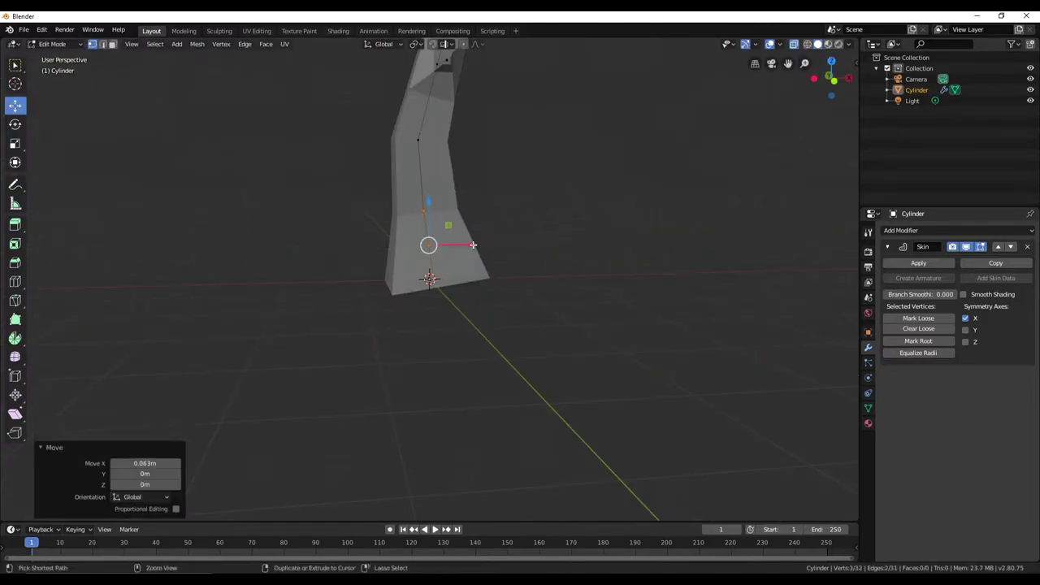
Undo the last vertex move, and shift a vertex just above the vine's base slightly along the X axis.
key("ctrl+z")
left_click(433, 242)
left_click_drag(469, 244, 475, 244)
scroll(425, 215, "down", 5)
middle_click_drag(431, 280, 463, 296)
scroll(515, 288, "down", 4)
left_click(515, 288)
scroll(515, 288, "up", 4)
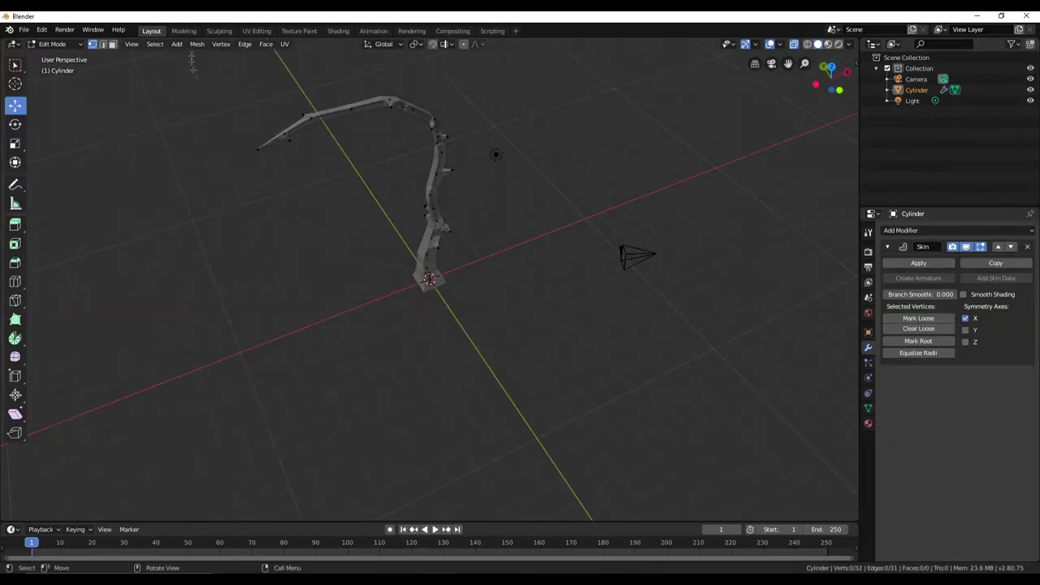
Create a new material for the vine and give it a dark green base color with saturation 1.000 and value 0.266.
left_click(338, 31)
left_click(529, 343)
left_click(495, 399)
mouse_move(495, 314)
left_mouse_down()
mouse_move(483, 309)
mouse_move(492, 312)
left_mouse_up()
left_click_drag(528, 382, 494, 381)
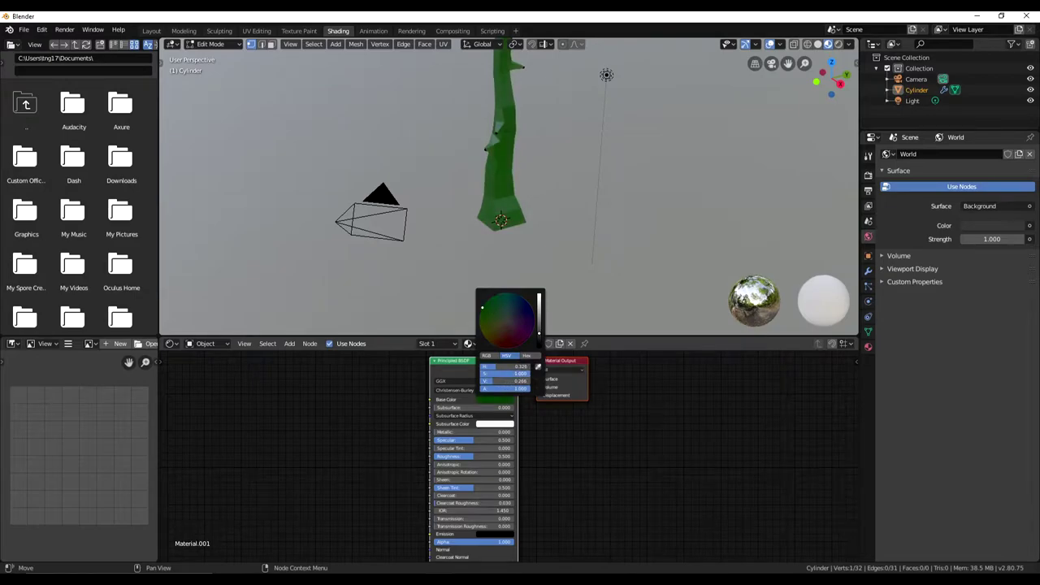
Set the vine material's roughness to 1.000 and open its base color for editing.
middle_click_drag(471, 236, 443, 264)
left_click_drag(480, 456, 528, 457)
middle_click_drag(520, 232, 366, 244)
scroll(518, 236, "down", 5)
scroll(495, 404, "up", 1)
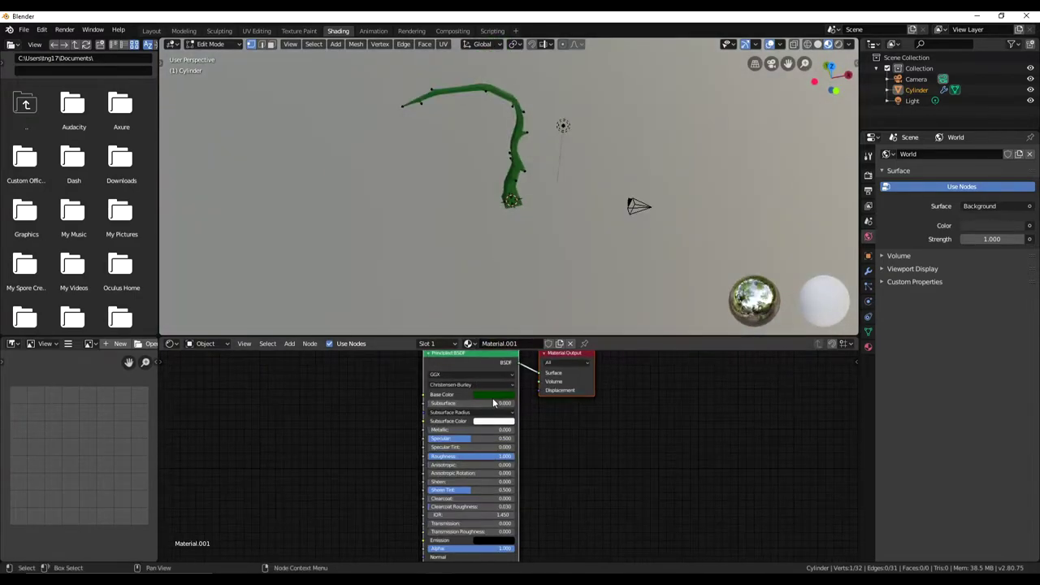
left_click(494, 395)
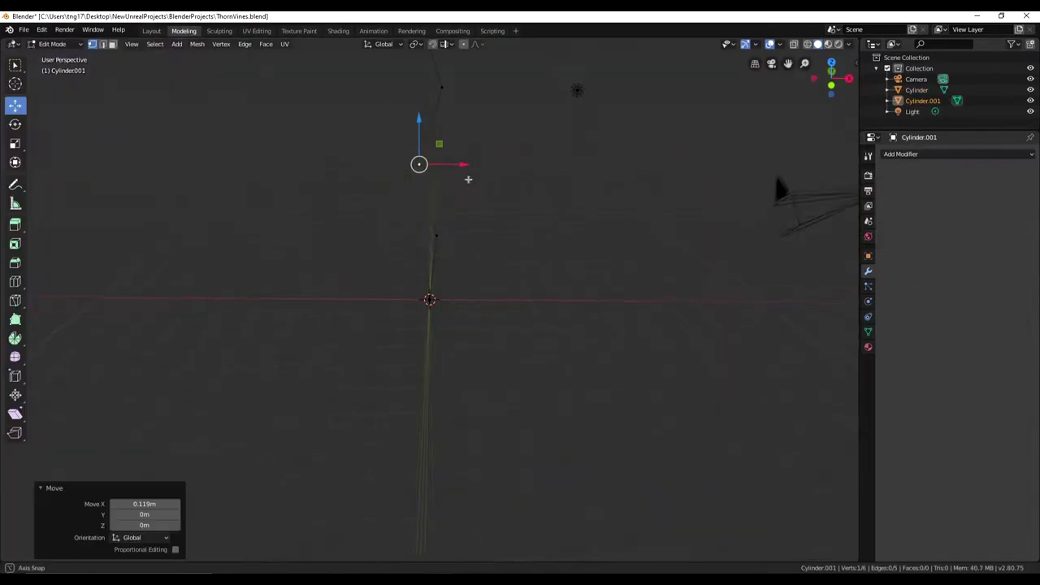
Move an upper vertex of the vine's edge chain slightly sideways to make the line more crooked.
middle_click_drag(487, 122, 454, 96)
left_click(452, 96)
left_click_drag(490, 92, 471, 95)
middle_click_drag(486, 222, 474, 179)
scroll(465, 235, "up", 5)
Subdivide the edges between neighbouring vertices in the lower part of the vine's chain.
left_click(445, 203)
left_click(430, 299, "shift")
right_click(430, 299)
left_click(424, 298)
left_click(408, 66)
left_click(443, 200, "shift")
right_click(443, 200)
left_click(424, 199)
Subdivide the remaining edges further up the vine's chain to add intermediate vertices.
middle_click_drag(440, 159, 442, 182)
left_click(413, 197)
left_click(446, 119, "shift")
left_click(447, 119)
left_click(416, 138)
left_click(446, 203, "shift")
right_click(449, 208)
left_click(448, 207)
left_click(417, 192)
left_click(425, 134, "shift")
right_click(427, 134)
left_click(427, 134)
middle_click_drag(487, 223, 459, 230)
scroll(457, 240, "up", 5)
left_click(441, 278)
middle_click_drag(525, 230, 517, 233)
left_click_drag(493, 245, 490, 246)
key("ctrl+z")
key("ctrl+z")
Nudge one upper and one lower vertex of the vine's chain sideways.
left_click(399, 134)
left_click_drag(438, 138, 453, 141)
left_click(448, 242)
left_click_drag(488, 249, 483, 247)
Subdivide the run of edges between the chosen lower vertex and the upper one.
left_click(415, 133, "ctrl")
right_click(439, 187)
left_click(439, 187)
left_click(428, 101)
Select all the vine's vertices and add a Skin modifier to the object.
middle_click_drag(455, 191, 423, 283)
scroll(496, 213, "down", 7)
left_click(303, 240)
left_click_drag(465, 140, 410, 313)
left_click(935, 154)
left_click(818, 309)
Scale down the skin radius of the vine's selected vertices.
middle_click_drag(468, 273, 369, 209)
middle_click_drag(476, 204, 494, 202)
key("ctrl+a")
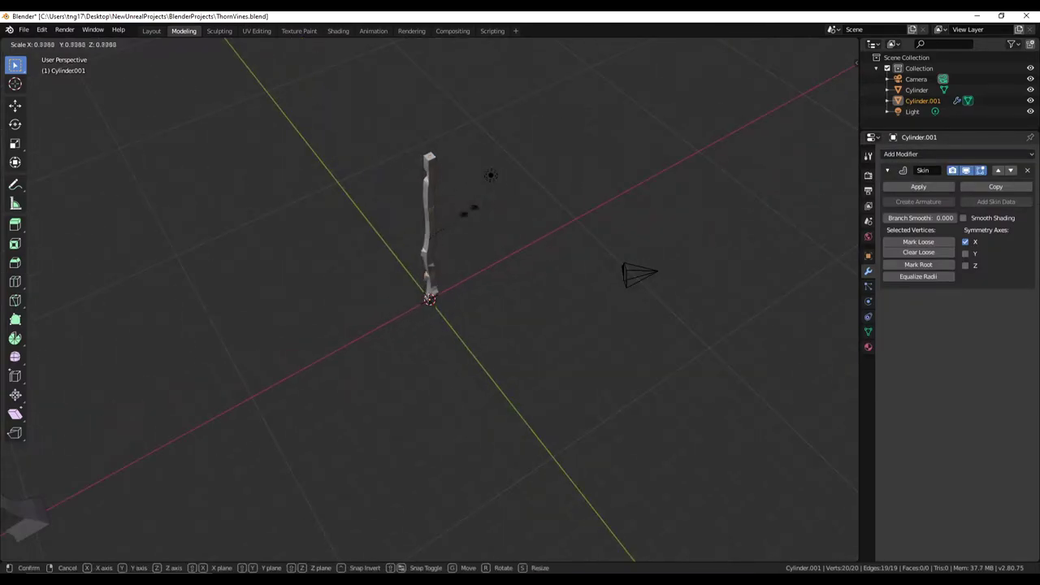
left_click(443, 233)
scroll(441, 221, "up", 2)
left_click_drag(469, 311, 388, 140)
middle_click_drag(389, 140, 371, 151)
Turn on X-ray and move vertices near the vine's base outward to form thorns.
left_click(14, 105)
key("alt+z")
scroll(439, 244, "up", 4)
left_click_drag(484, 261, 486, 254)
left_click(379, 155)
middle_click_drag(446, 217, 479, 228)
left_click(424, 221)
left_click_drag(406, 191, 390, 168)
left_click_drag(371, 220, 356, 224)
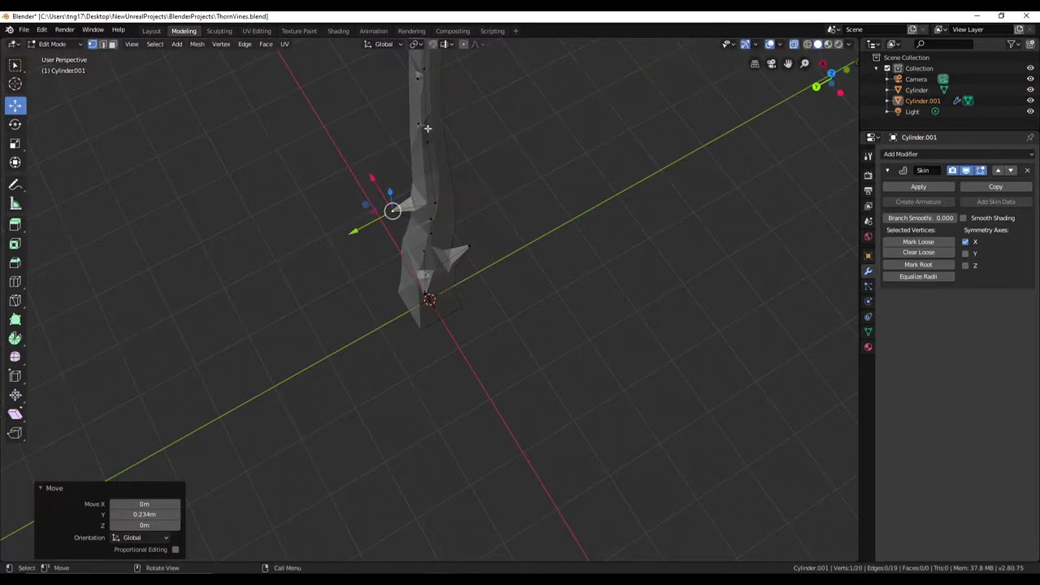
Offset several vertices along the middle of the vine outward into further thorns.
middle_click_drag(536, 120, 448, 116)
left_click(430, 131)
left_click_drag(457, 106, 490, 89)
left_click_drag(427, 79, 433, 83)
left_click_drag(462, 78, 462, 84)
middle_click_drag(455, 142, 477, 178)
left_click(420, 137)
left_click_drag(383, 118, 419, 75)
mouse_move(453, 114)
middle_mouse_down()
mouse_move(441, 119)
mouse_move(496, 125)
mouse_move(483, 136)
mouse_move(462, 110)
middle_mouse_up()
Shape the thorns on the vine's upper section by moving their vertices outward.
left_click(447, 101)
left_click_drag(404, 105, 441, 111)
left_click_drag(485, 100, 487, 95)
middle_click_drag(485, 101, 438, 104)
left_click_drag(486, 146, 490, 142)
left_click_drag(393, 140, 387, 128)
Adjust the thorn vertices on the vine's lower section so they point in different directions.
middle_click_drag(425, 135, 394, 156)
left_click_drag(378, 168, 384, 184)
middle_click_drag(415, 188, 440, 181)
left_click(450, 197)
left_click_drag(482, 160, 518, 159)
middle_click_drag(455, 285, 416, 195)
scroll(415, 194, "down", 6)
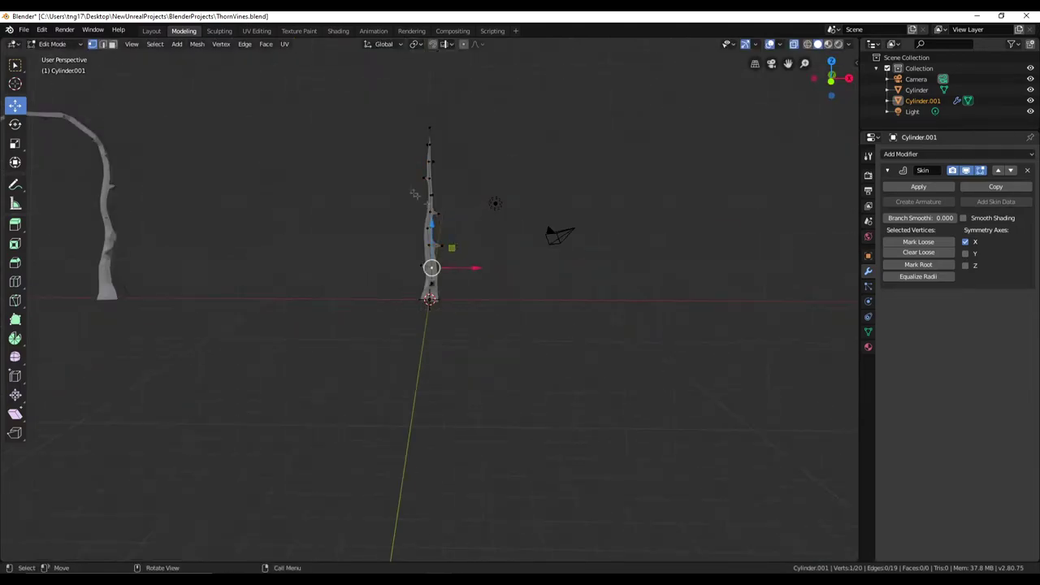
Raise the vine's tip vertex slightly along Z.
left_click_drag(430, 154, 430, 147)
left_click(430, 238)
scroll(492, 346, "up", 3)
middle_click_drag(443, 277, 472, 167)
scroll(492, 346, "down", 3)
Select the whole vine, return to Object Mode and apply the Skin modifier.
left_click(16, 65)
left_click_drag(474, 107, 384, 320)
middle_click_drag(384, 320, 405, 223)
left_click(64, 45)
left_click(68, 59)
left_click(919, 187)
In the Shading workspace, link the green curved vine's material to the new straight vine.
scroll(520, 249, "up", 4)
left_click(338, 31)
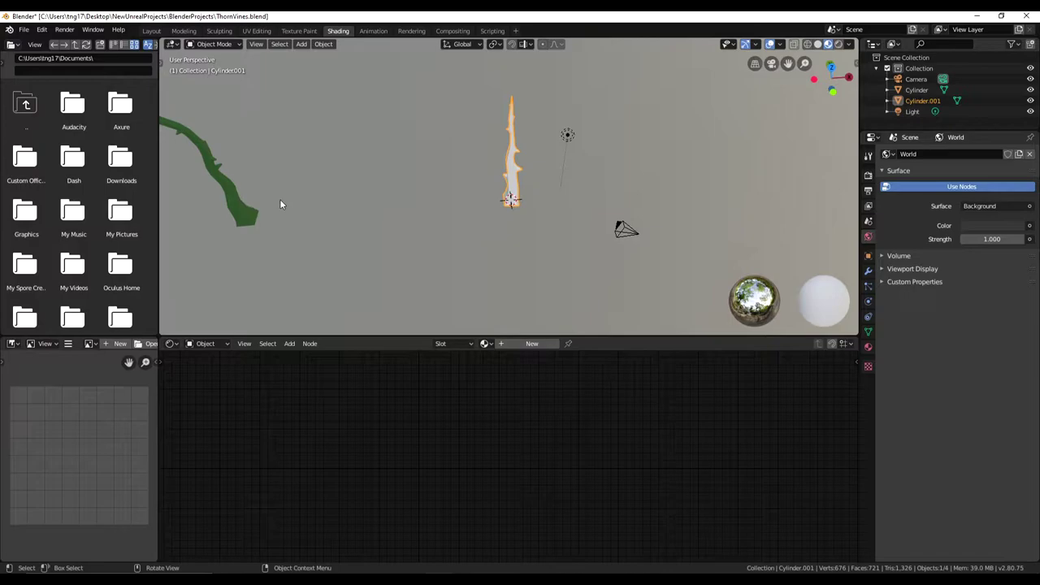
left_click(240, 207)
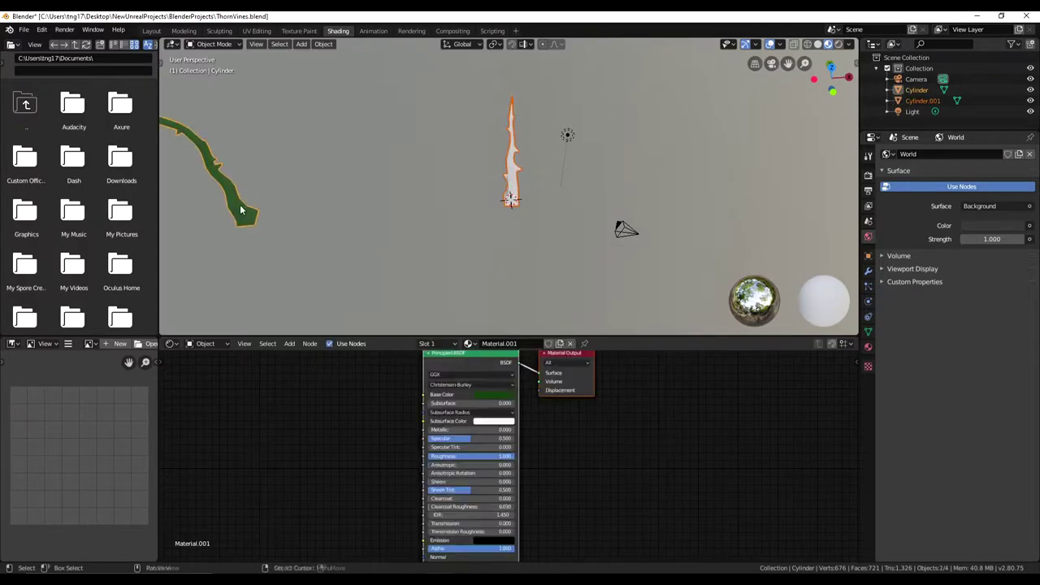
key("ctrl+l")
left_click(254, 237)
middle_click_drag(512, 218, 513, 187)
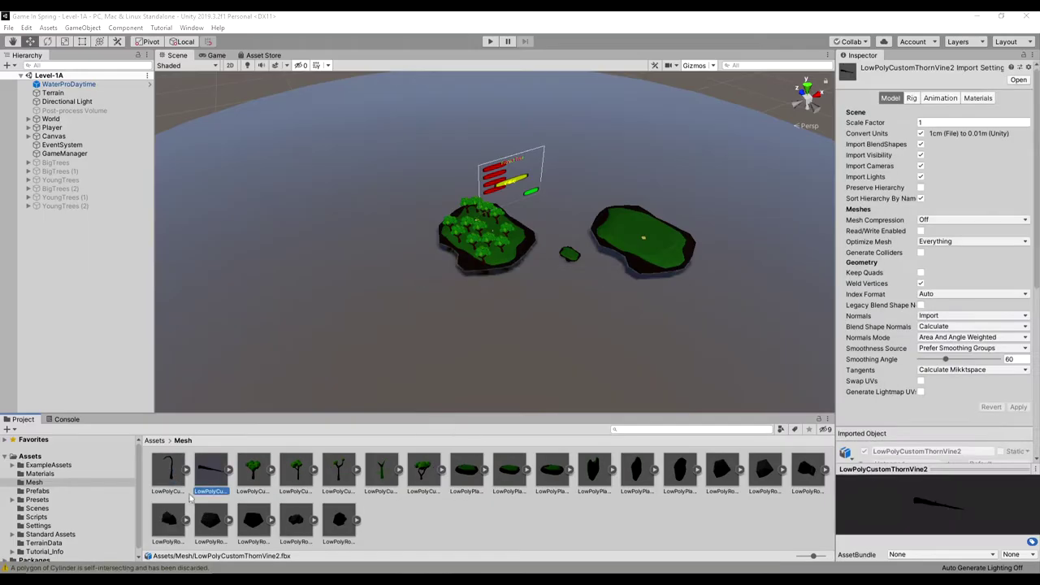
Switch to Unity and inspect the camera, light and other sub-assets inside LowPolyCustomThornVine1.
left_click(226, 469)
left_click(295, 469)
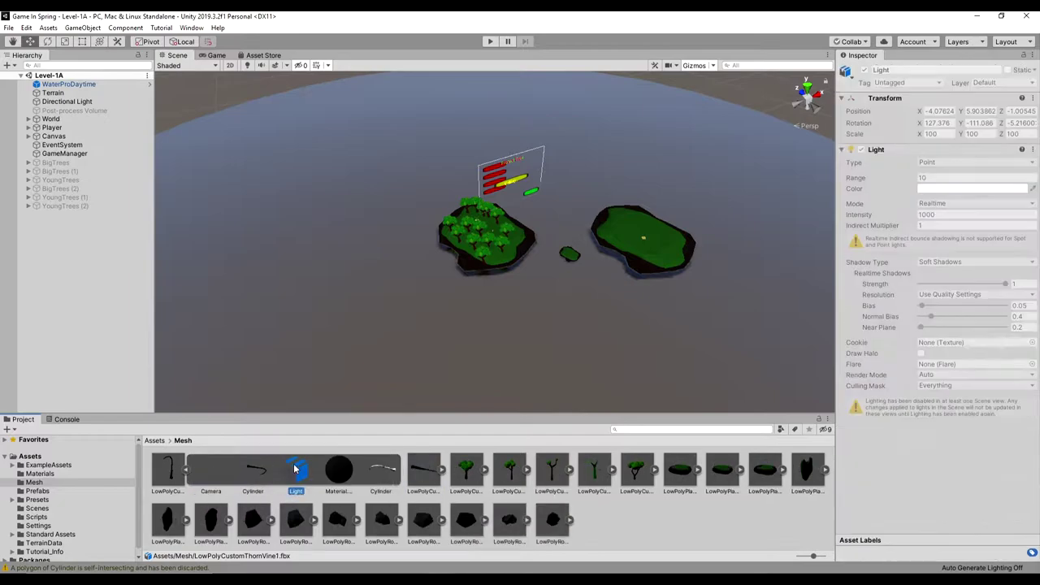
left_click(210, 471)
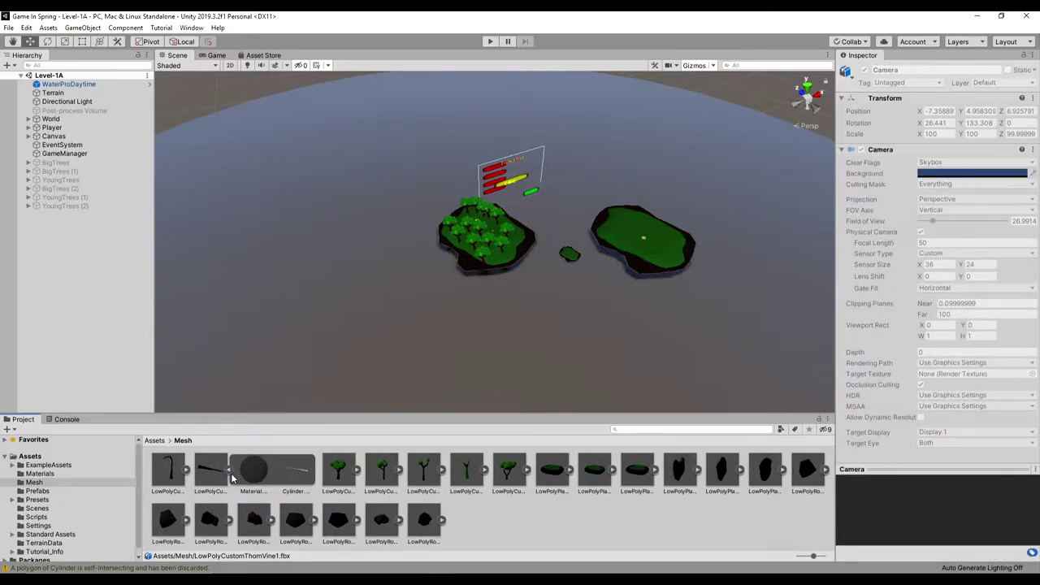
left_click(193, 475)
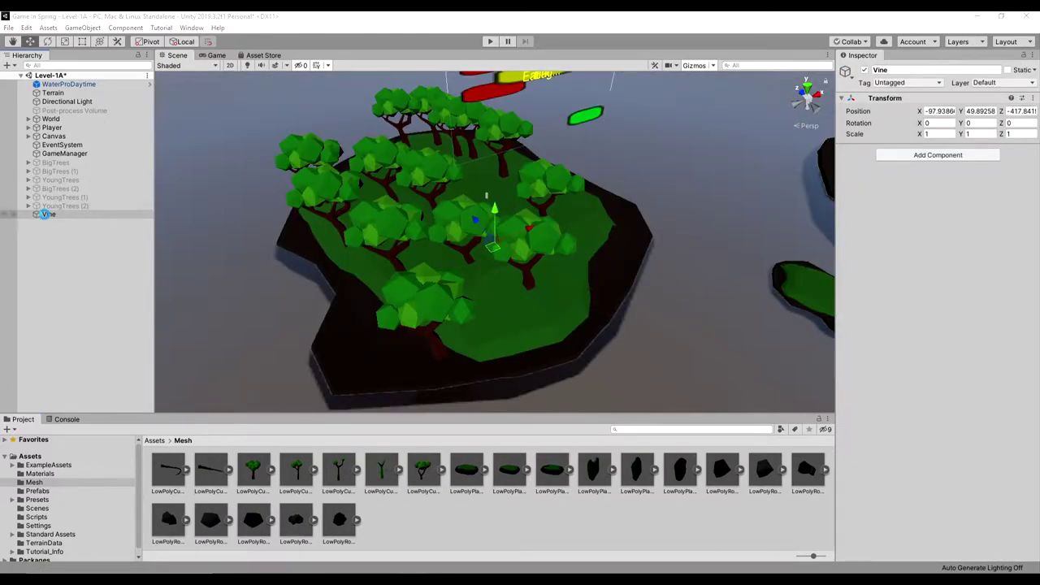
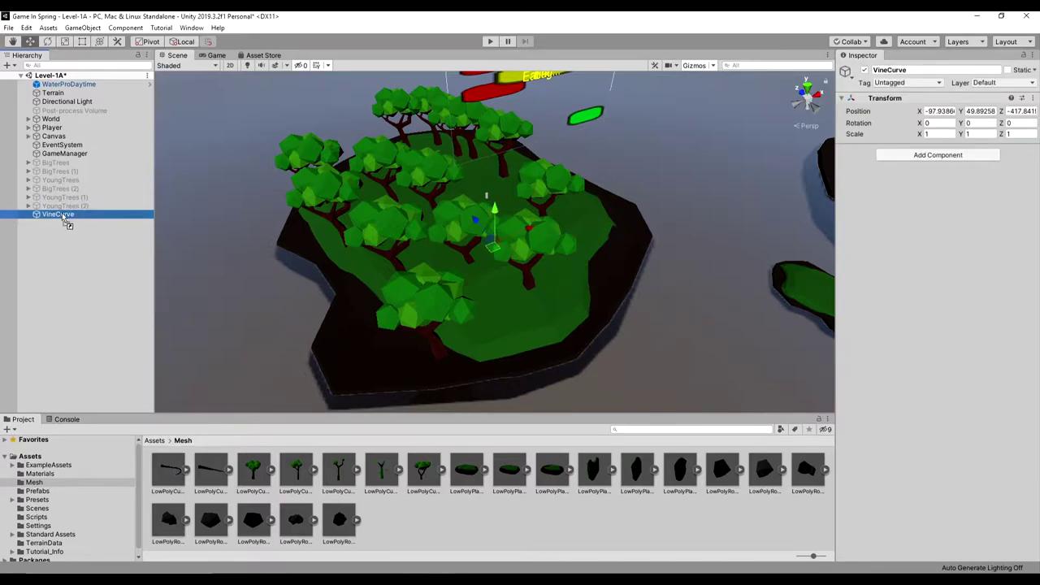
Nest LowPolyCustomThornVine1 under VineCurve, and check the material and model import settings of LowPolyCustomThornVine2.
left_click_drag(64, 218, 64, 217)
left_click(178, 484)
left_click(212, 470)
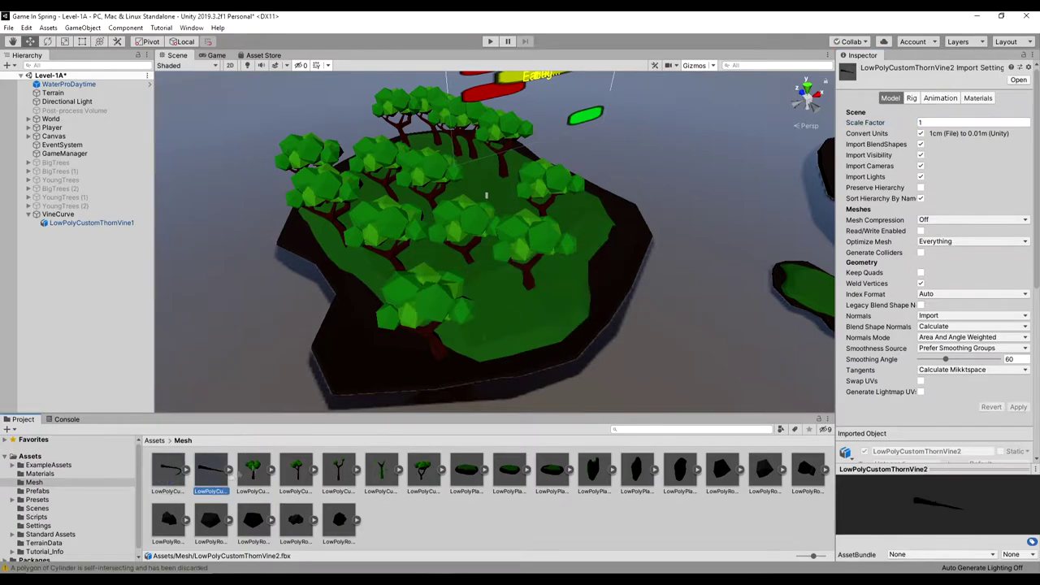
left_click(978, 98)
left_click(890, 98)
Set the X position of the LowPolyCustomThornVine1 child to 0.
left_click(91, 222)
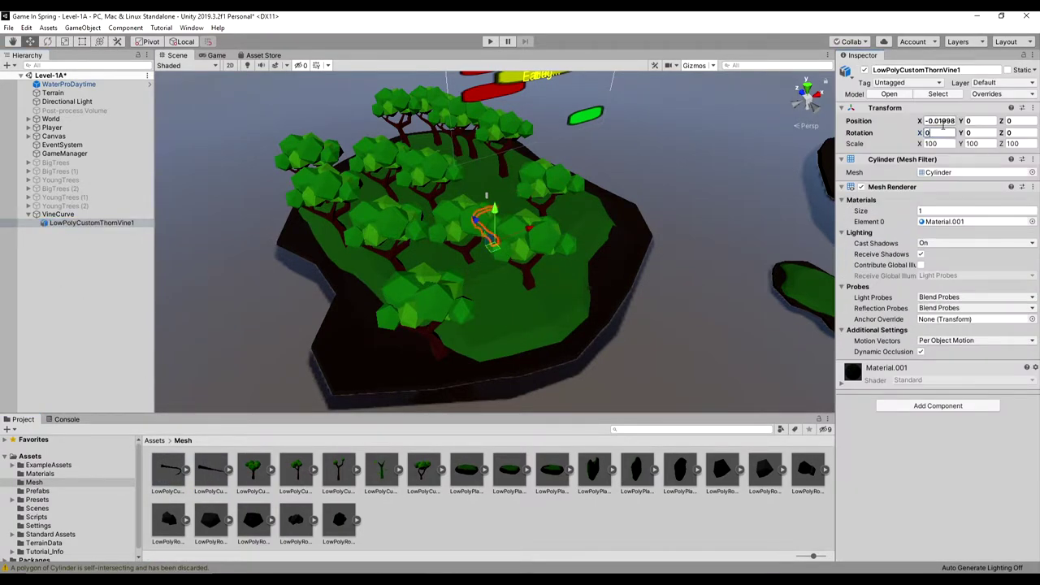
left_click(941, 121)
type("0")
scroll(499, 231, "up", 3)
middle_click_drag(499, 231, 380, 273)
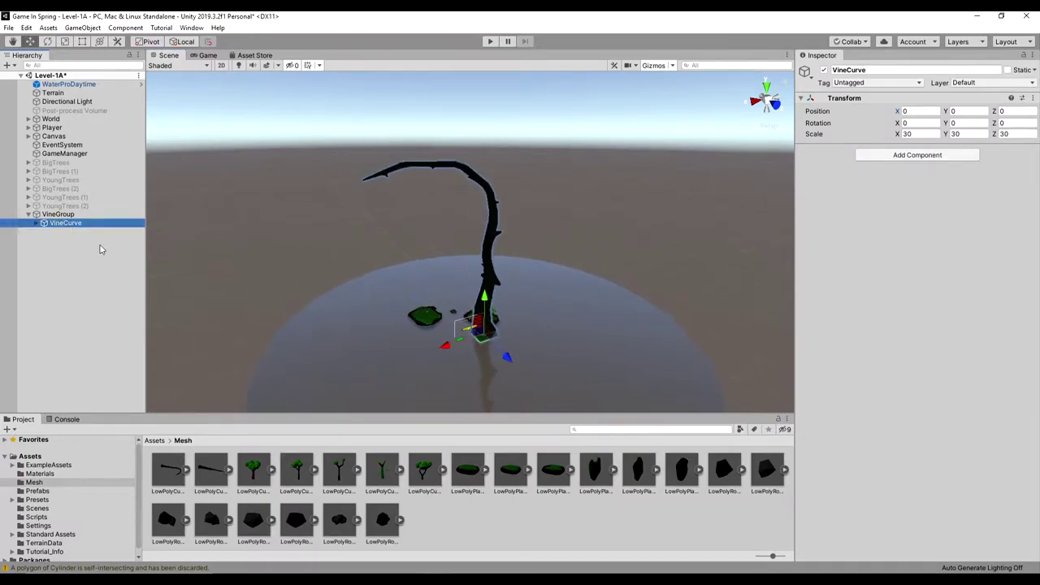
Place VineCurve at X -2000 and VineCurve (1) at X 2000, on opposite sides of the islands.
left_click_drag(458, 346, 541, 344)
left_click(932, 114)
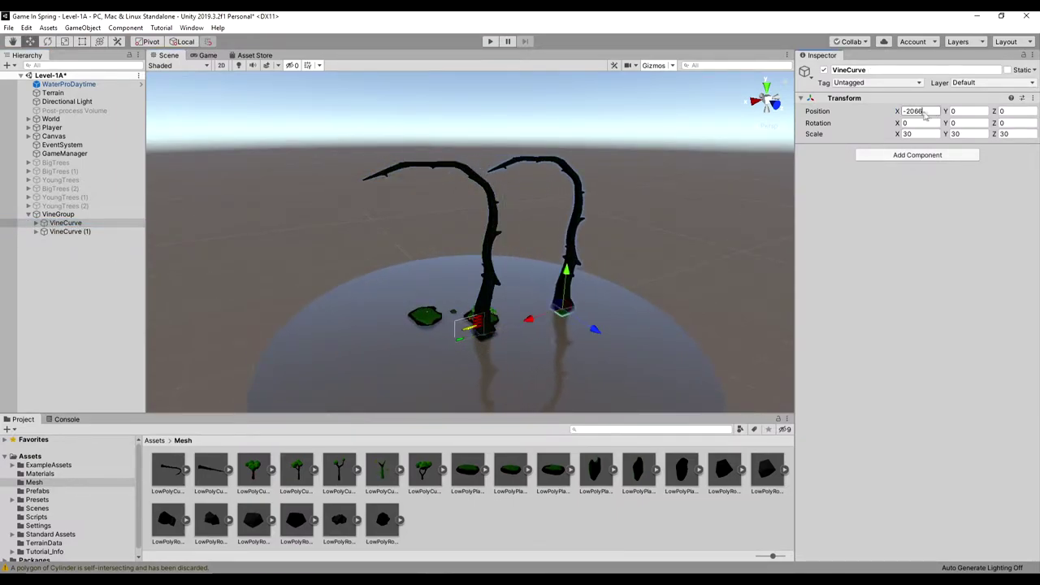
left_click(70, 232)
left_click(914, 112)
type("-2000")
left_click_drag(907, 112, 887, 118)
key("BackSpace")
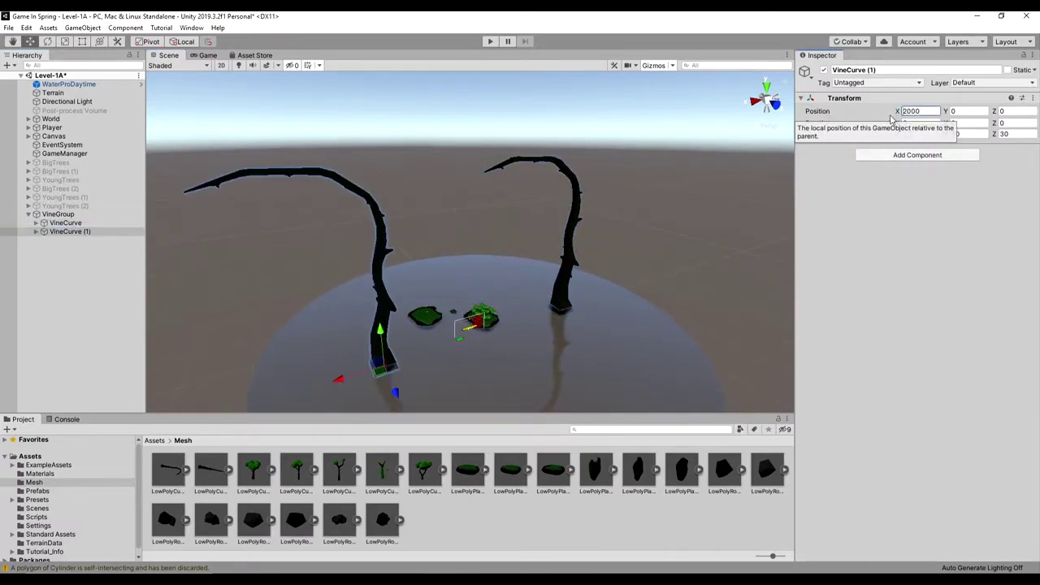
Set VineCurve (1)'s Y rotation to 180 so the two curved vines face each other.
left_click(70, 223)
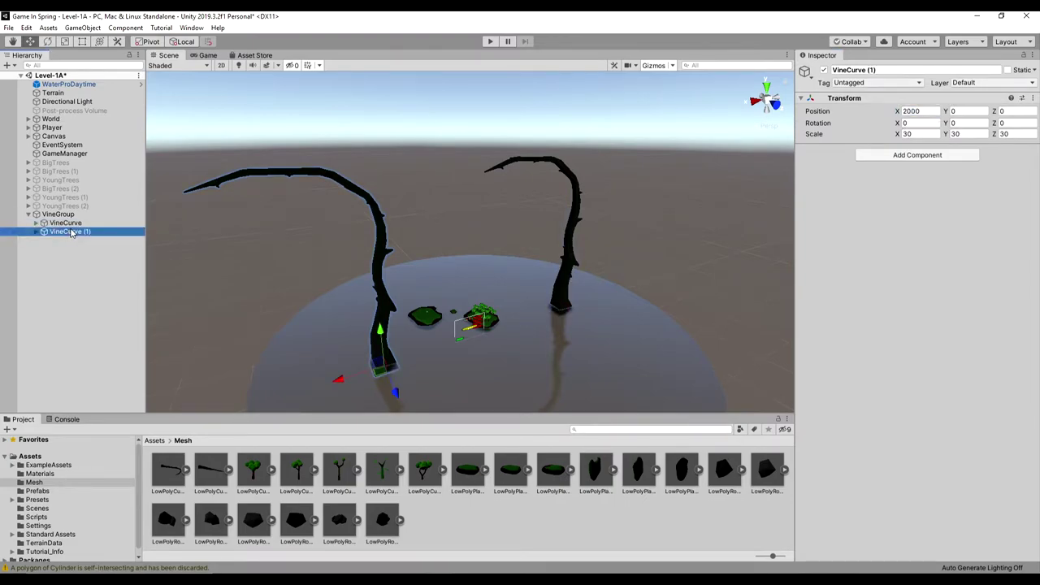
type("90")
key("ctrl+z")
type("90")
left_click_drag(979, 122, 814, 123)
type("180")
Duplicate VineCurve and VineCurve (1) together, and undo the trial rotation of the copies.
left_click_drag(522, 301, 439, 332, "alt")
left_click(428, 331)
left_click(81, 231)
left_click(79, 224, "shift")
key("ctrl+d")
left_click_drag(442, 400, 404, 410)
key("ctrl+z")
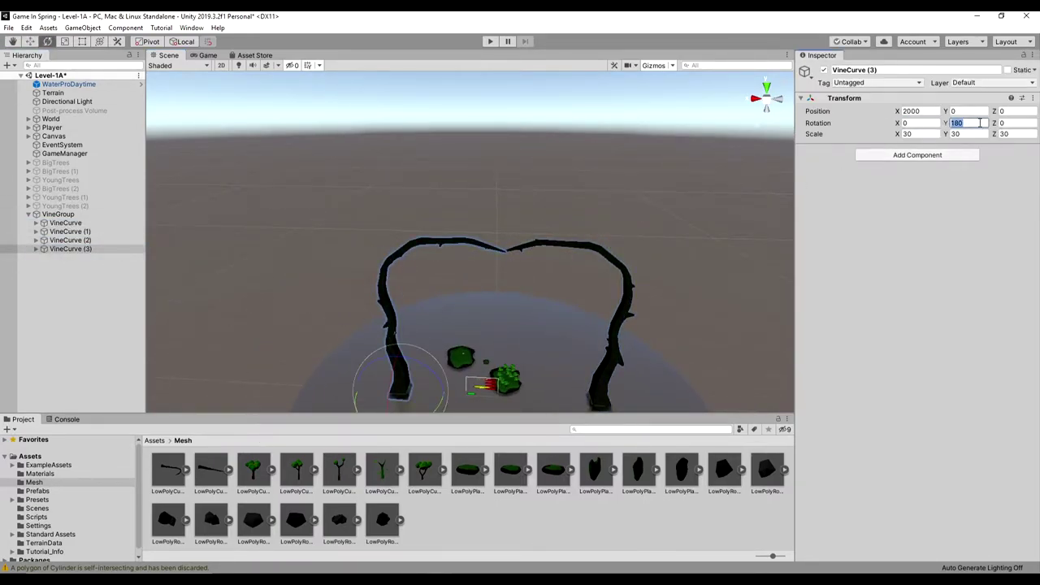
Set VineCurve (2)'s Y rotation to -90 and its position to X 0 and Z -2000.
left_click(65, 240)
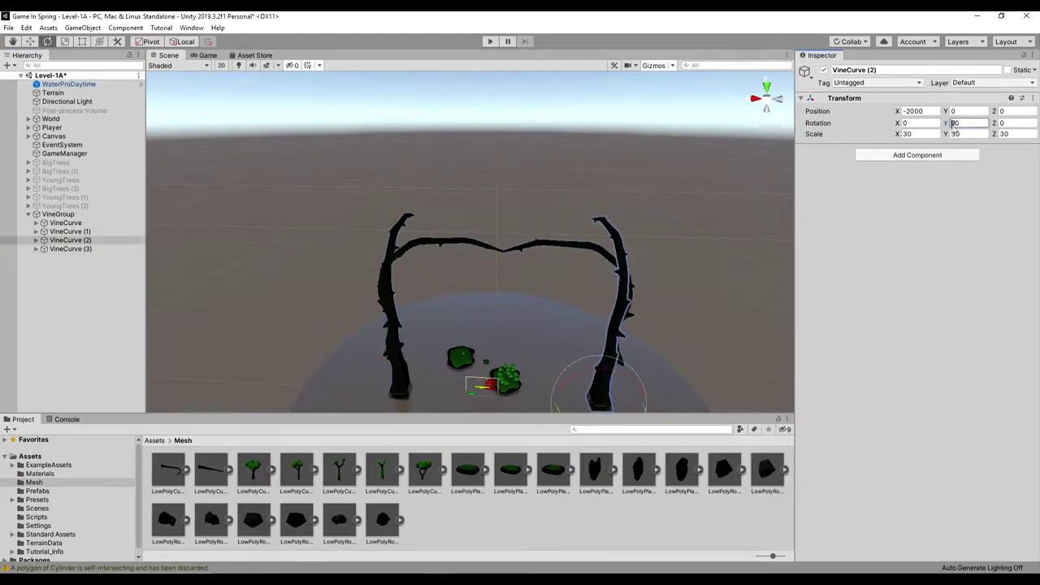
left_click(959, 112)
type("-2000")
left_click(935, 111)
key("ctrl+c")
type("0")
middle_click_drag(496, 327, 549, 230)
key("ctrl+z")
key("ctrl+z")
left_click(1011, 112)
key("ctrl+v")
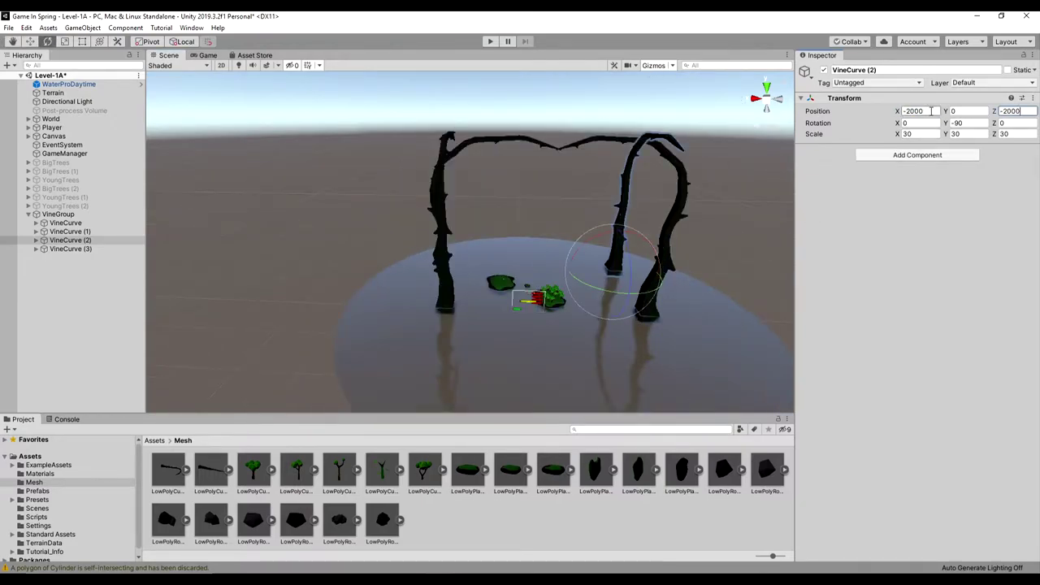
left_click(934, 111)
type("0")
Set VineCurve (3)'s X position to 0 and paste the copied offset into its Z position.
left_click(88, 249)
left_click(932, 112)
type("0")
left_click(1009, 112)
key("ctrl+v")
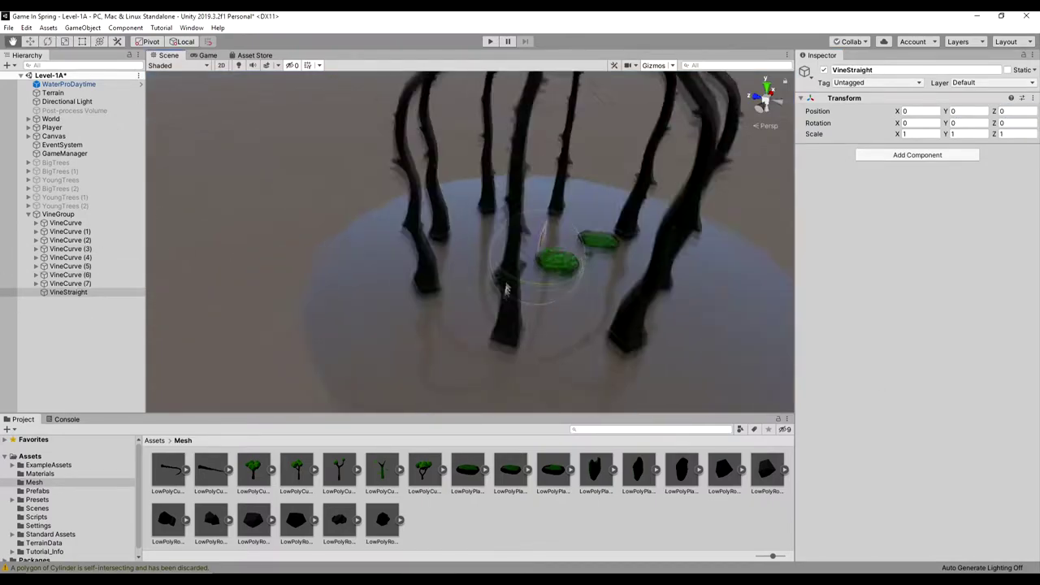
Nest LowPolyCustomThornVine2 under VineStraight and set the child's X rotation to 270.
left_click(68, 292)
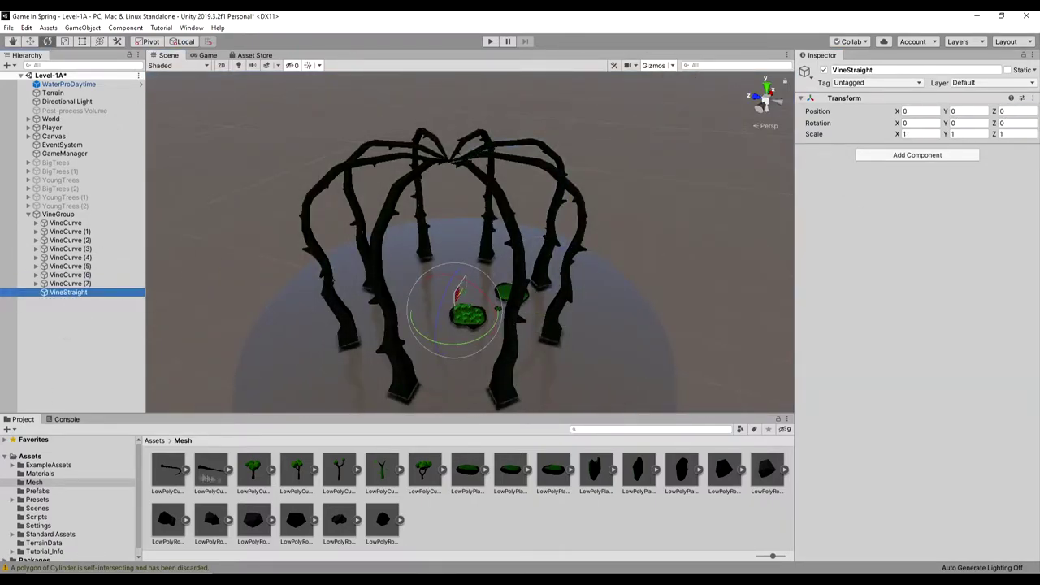
left_click_drag(213, 472, 61, 295)
left_click(37, 284)
left_click(89, 293)
left_click(75, 308)
left_click(925, 132)
type("270")
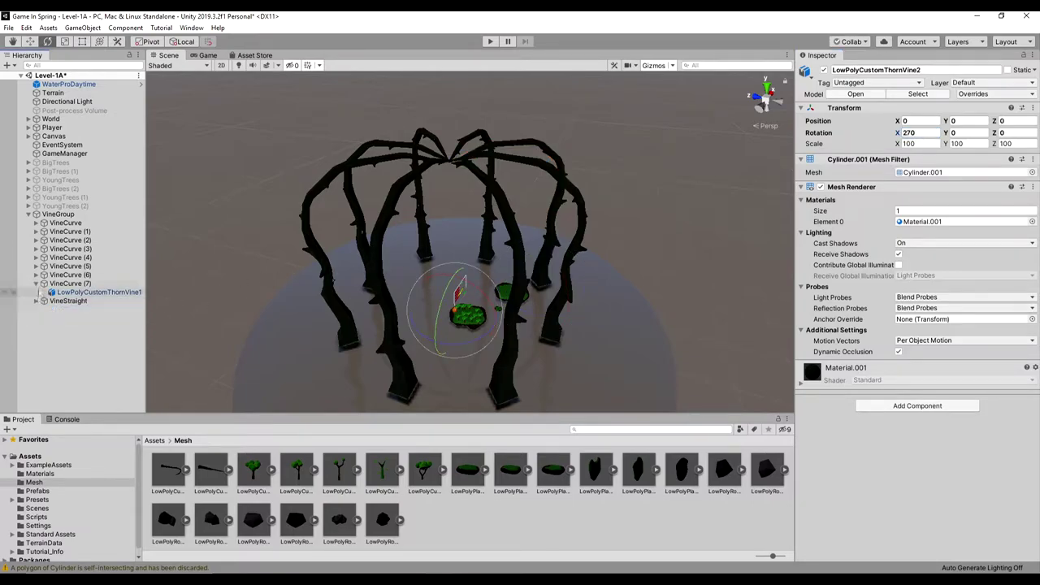
Set VineStraight's scale to 30 on all three axes.
left_click(38, 301)
left_click(37, 283)
double_click(68, 293)
scroll(435, 224, "down", 15)
left_click(208, 474)
left_click(38, 284)
left_click(55, 293)
left_click(927, 133)
type("30")
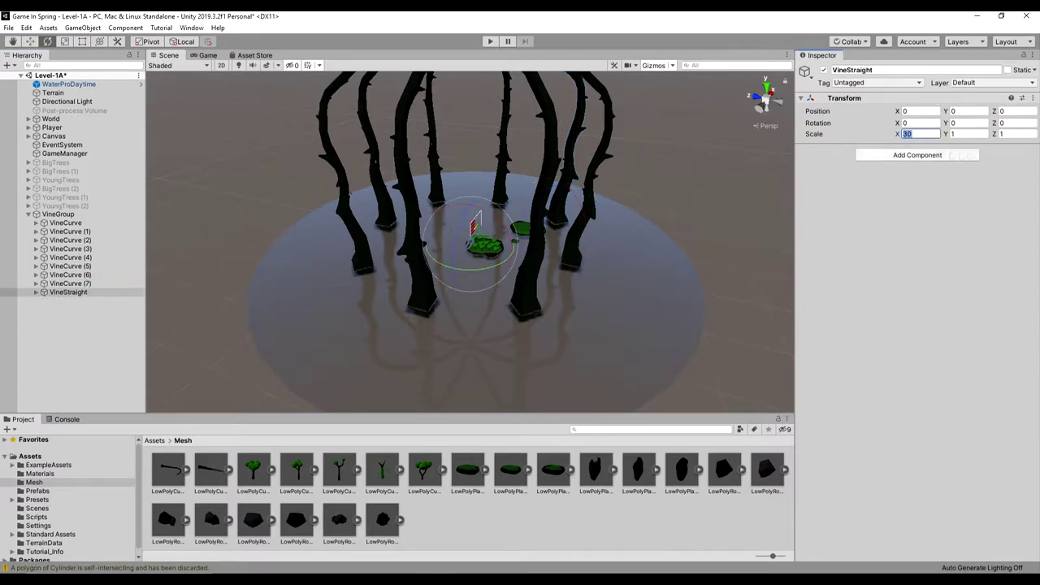
Move VineStraight out of the centre to just outside the curved vines, at about X -3212, Z 1188.
scroll(525, 198, "up", 5)
middle_click_drag(558, 212, 544, 242)
scroll(544, 242, "up", 8)
scroll(544, 242, "down", 3)
key("w")
left_click_drag(476, 242, 388, 335)
scroll(410, 341, "down", 3)
scroll(406, 325, "down", 5)
left_click_drag(464, 273, 413, 341)
left_click_drag(365, 338, 319, 320)
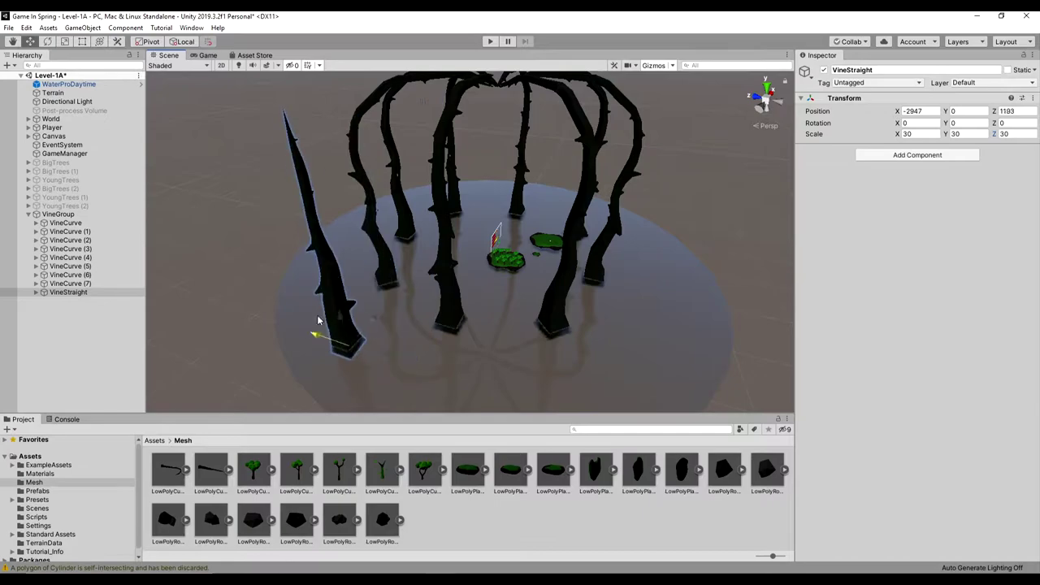
scroll(374, 341, "down", 2)
middle_click_drag(375, 342, 487, 347)
left_click_drag(490, 326, 500, 311)
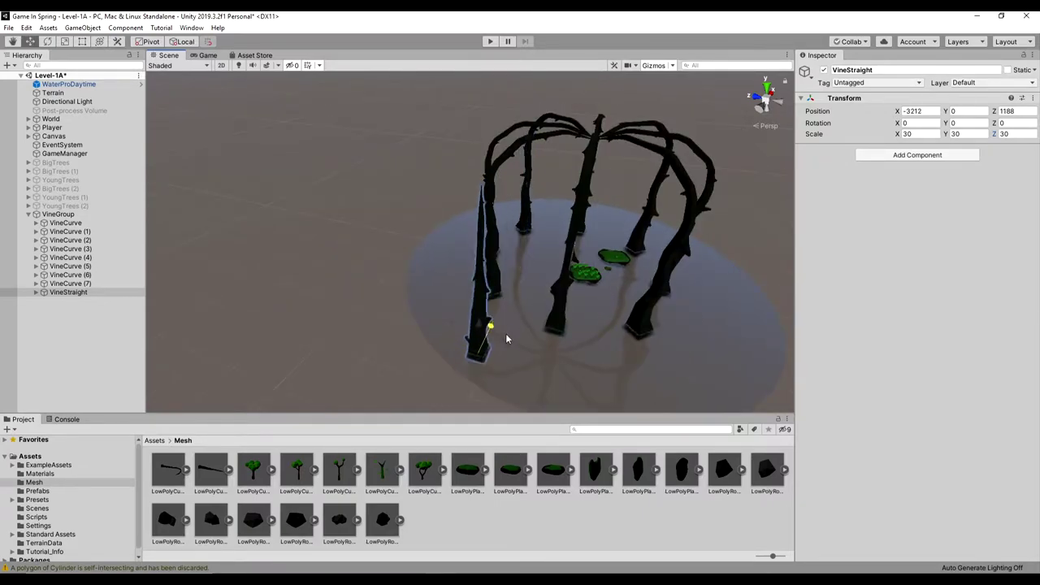
Duplicate the straight vine along the outer ring, with copies at about X -2987, Z -979 and X 654, Z -2976.
left_click_drag(484, 357, 614, 396)
middle_click_drag(660, 358, 530, 356)
key("ctrl+d")
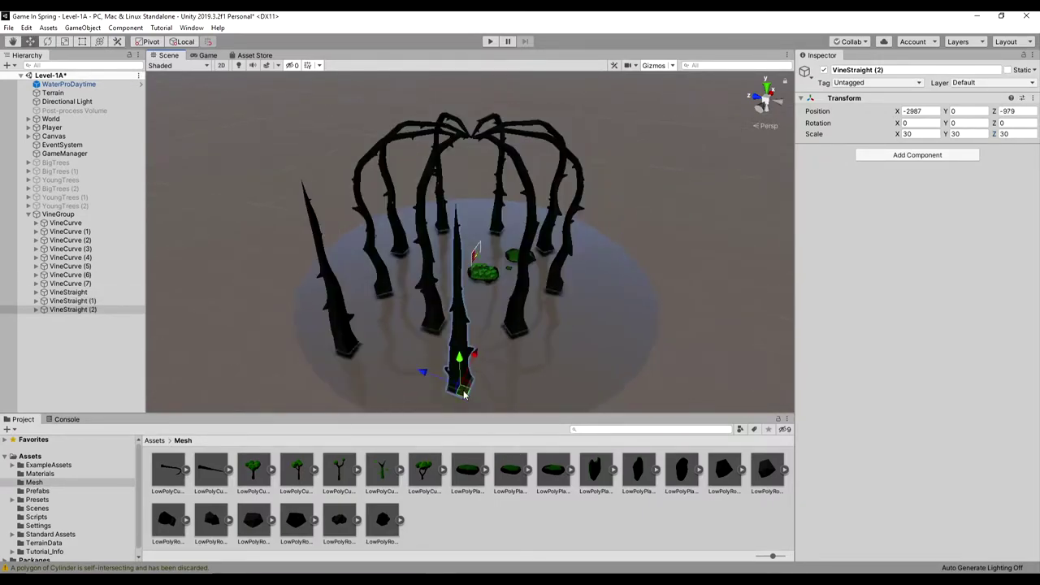
key("ctrl+d")
left_click_drag(601, 338, 604, 327)
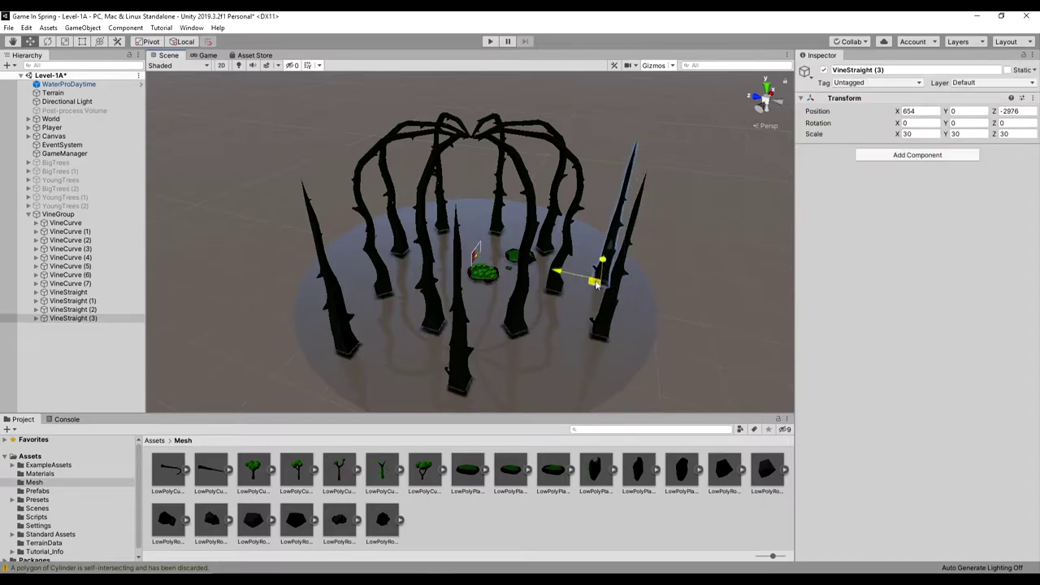
left_click_drag(596, 287, 624, 275)
Place further duplicates of the straight vine around the rest of the ring, up to VineStraight (7).
middle_click_drag(682, 301, 536, 300)
left_click_drag(536, 300, 406, 329, "alt")
left_click_drag(465, 370, 538, 315)
left_click_drag(577, 313, 520, 304, "alt")
key("ctrl+d")
middle_click_drag(565, 301, 504, 301)
left_click_drag(597, 313, 502, 333, "alt")
left_click_drag(525, 254, 527, 254)
left_click_drag(561, 301, 439, 304, "alt")
key("ctrl+d")
left_click_drag(448, 278, 520, 268)
middle_click_drag(489, 305, 608, 327)
Set VineStraight (6)'s position to X 1000 and Z 2500.
left_click(632, 302)
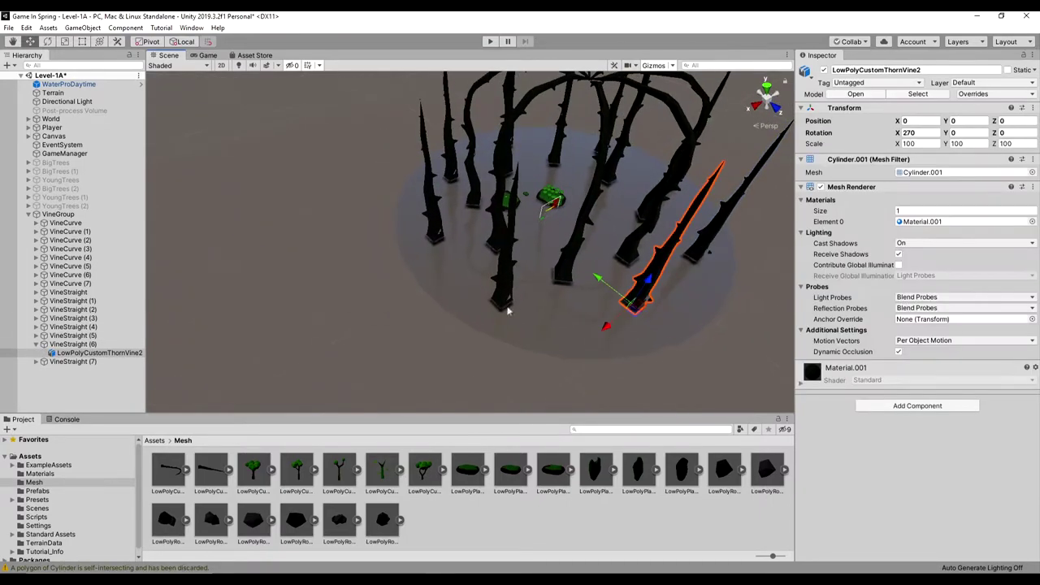
left_click(36, 344)
left_click(54, 345)
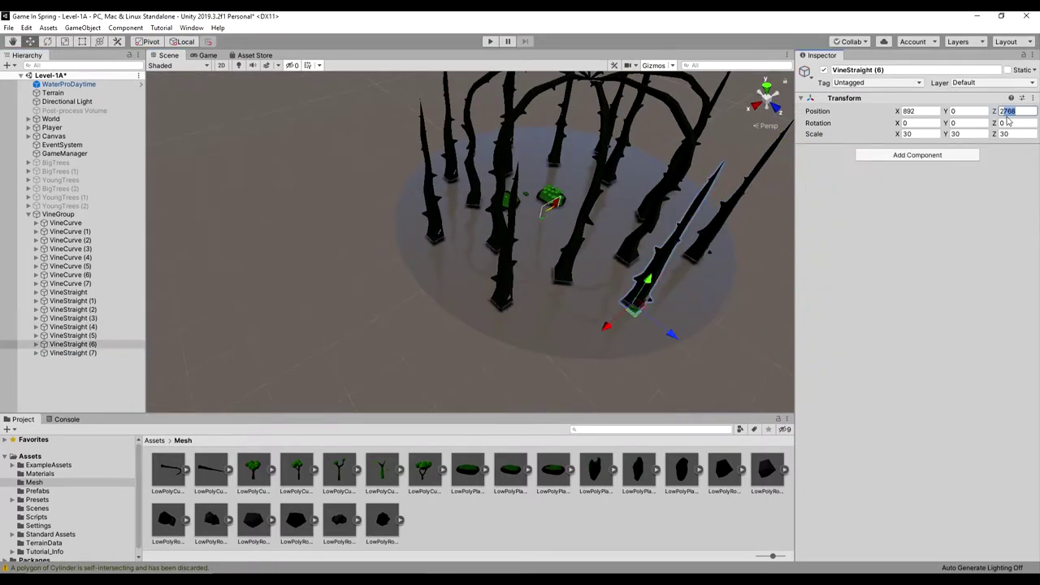
type("25001000")
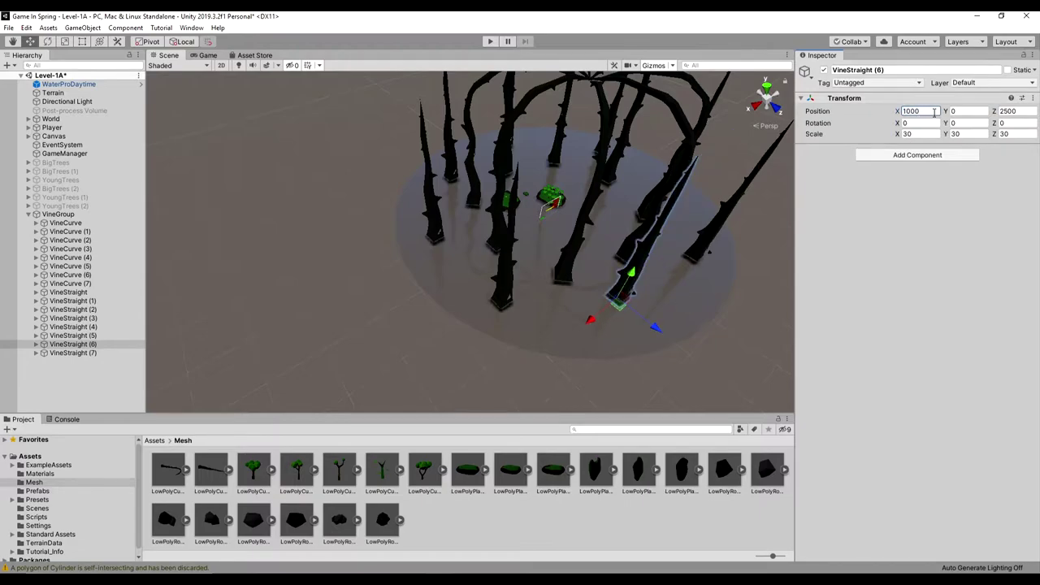
Set VineStraight (5)'s position to X 2000 and Z 1000, and shift it outward to about X 2732.
left_click(508, 297)
left_click(47, 337)
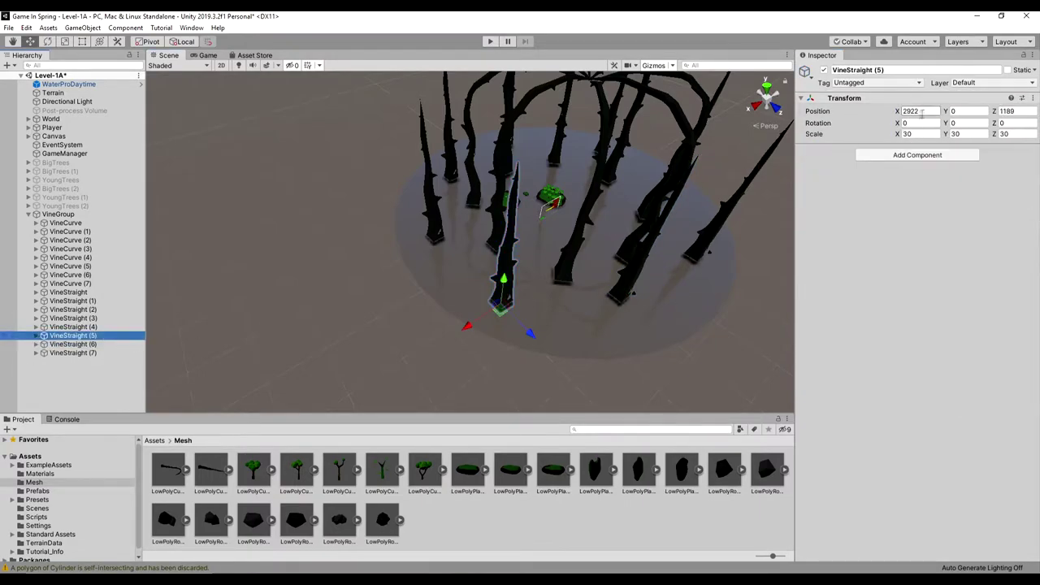
type("2000")
middle_click_drag(631, 257, 582, 256)
scroll(582, 256, "up", 2)
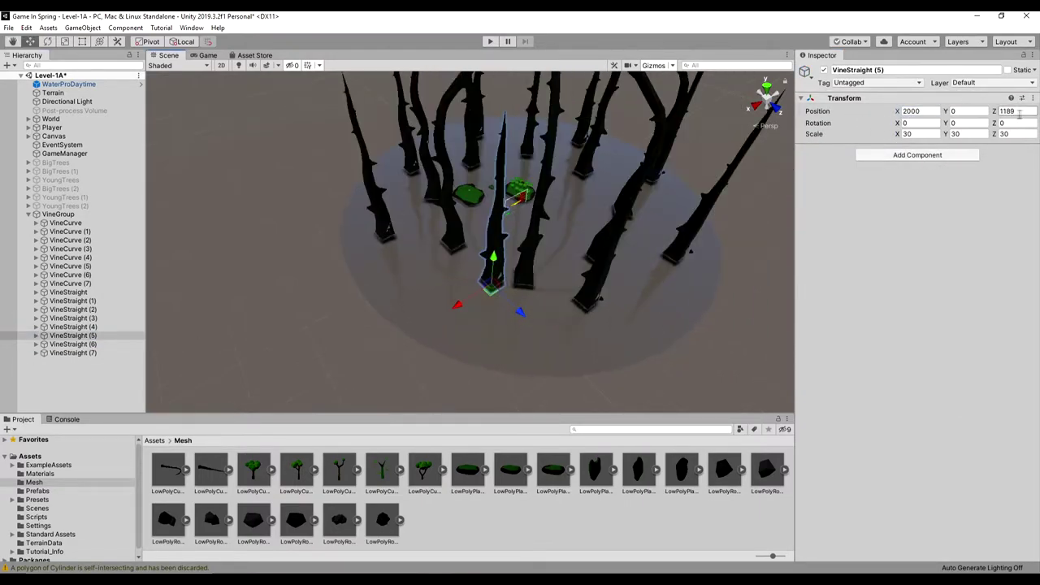
type("1000")
left_click_drag(454, 300, 417, 319)
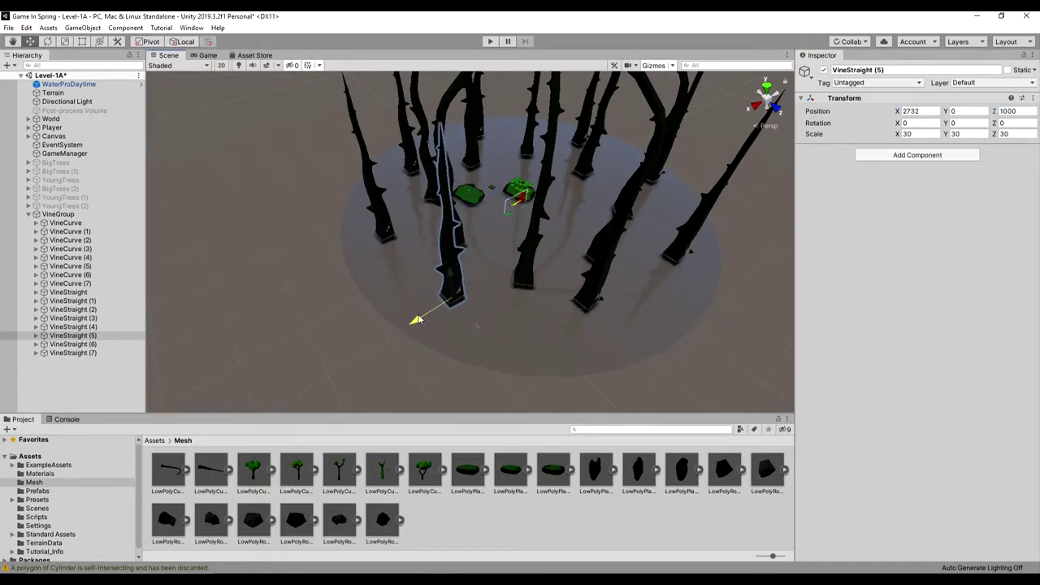
Try to spread several straight vines outward by moving their LowPolyCustomThornVine2 meshes in the scene.
left_click(603, 297)
left_click_drag(554, 278, 616, 329)
left_click(450, 286)
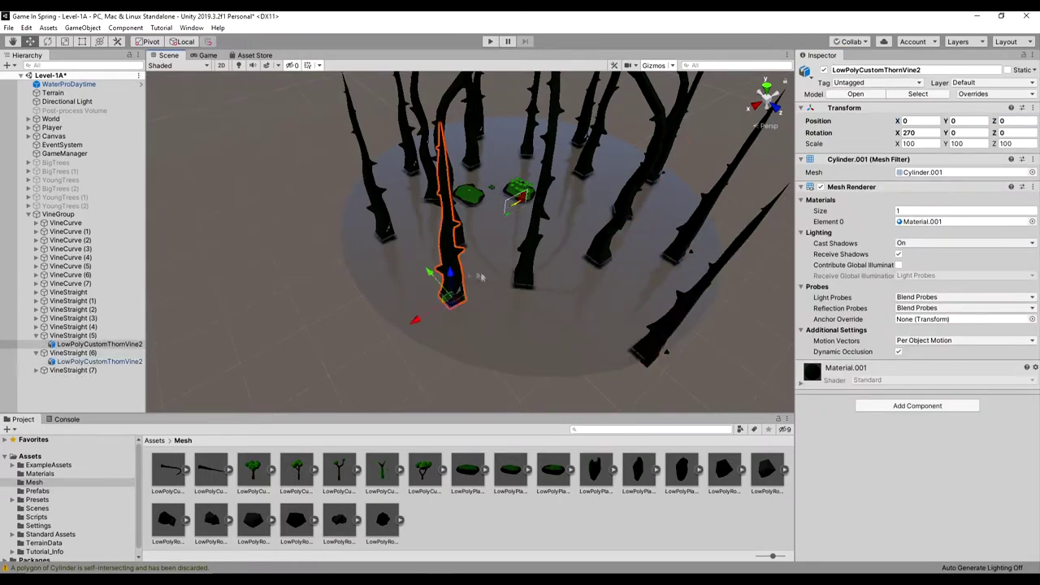
left_click_drag(423, 316, 374, 348)
left_click(680, 250)
left_click_drag(636, 233, 683, 264)
left_click(657, 177)
left_click_drag(623, 203, 644, 195)
left_click(738, 266)
left_click(676, 159)
left_click(740, 265)
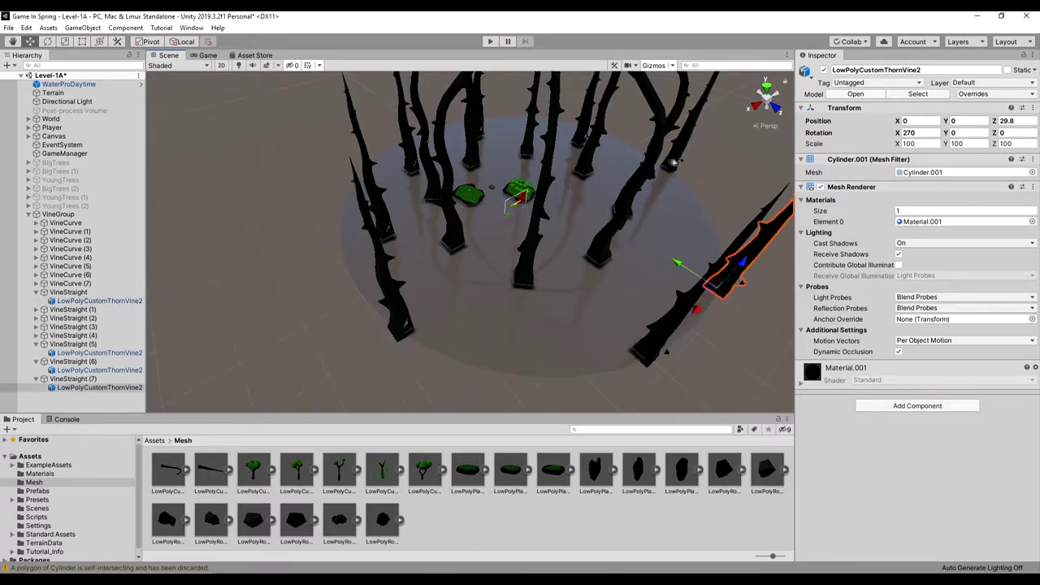
Collapse the expanded straight vines in the hierarchy and reset the X position of VineStraight (5)'s mesh child to 0.
left_click(50, 381)
left_click(37, 379)
left_click(37, 363)
left_click(37, 345)
left_click(37, 294)
left_click(70, 303)
left_click(72, 329)
left_click(72, 338)
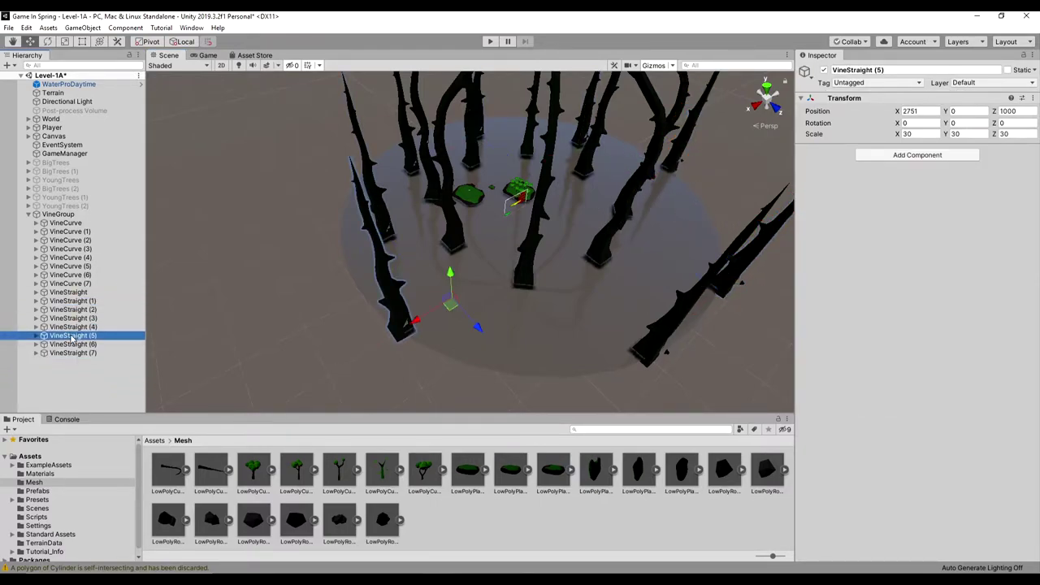
left_click(37, 336)
left_click(73, 345)
left_click(920, 122)
type("0")
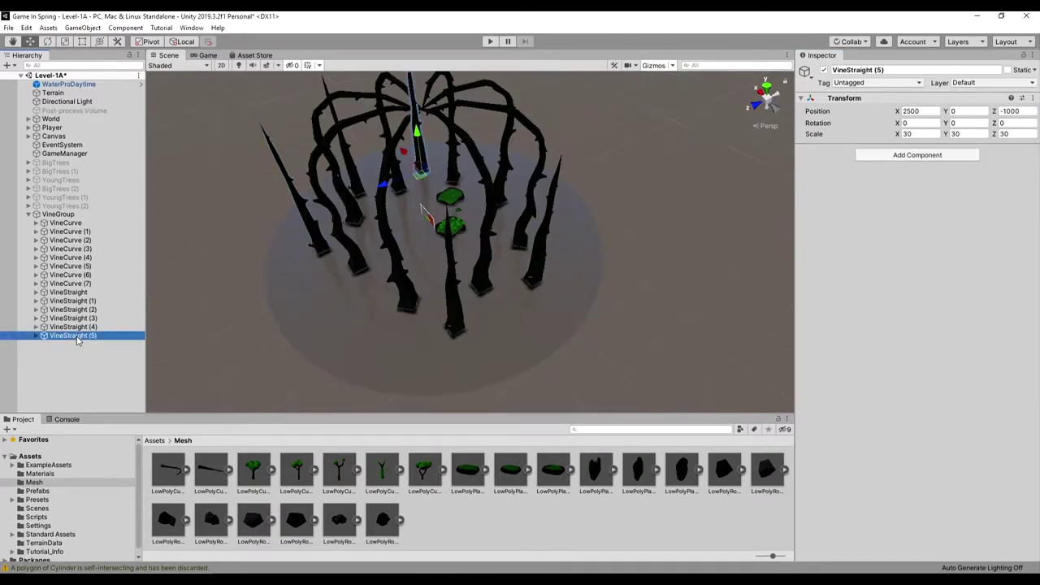
Duplicate VineStraight (4) and VineStraight (5) together and set the Z position of both copies to -2500.
left_click(77, 327)
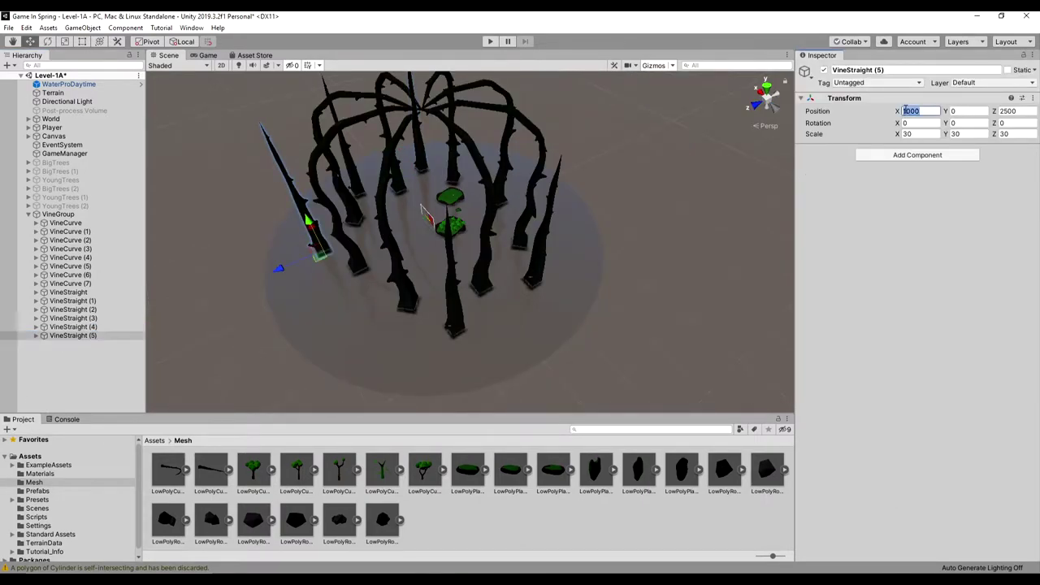
left_click(73, 329, "ctrl")
key("ctrl+d")
left_click(1003, 112)
type("-")
Run the game briefly to view the vine ring from the player's camera, and end play mode.
right_click_drag(510, 313, 638, 268)
left_click(492, 43)
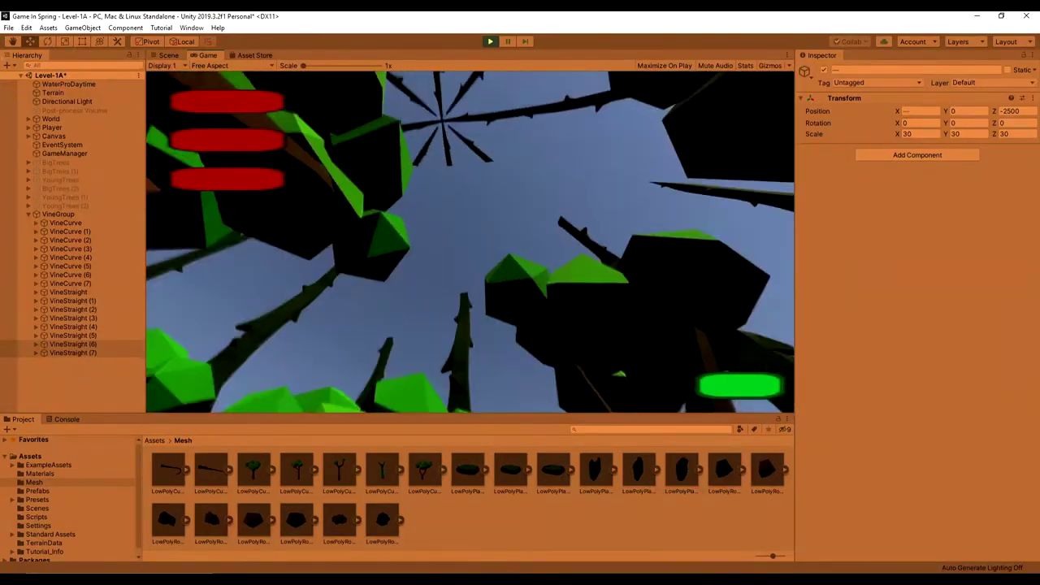
left_click(491, 43)
Try a scale of 20 on all the curved and straight vines together.
left_click(47, 355)
left_click(57, 223, "shift")
left_click(850, 134)
type("20")
key("Tab")
type("20")
key("Tab")
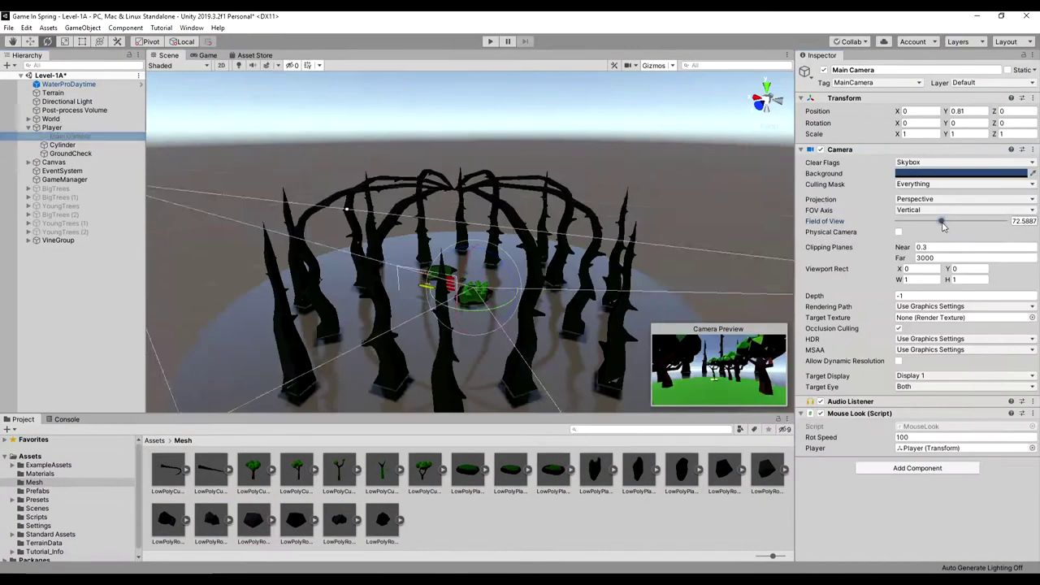
Try 90 and 60 as the Main Camera's field of view and settle on 70.
left_click_drag(825, 221, 937, 215)
type("90")
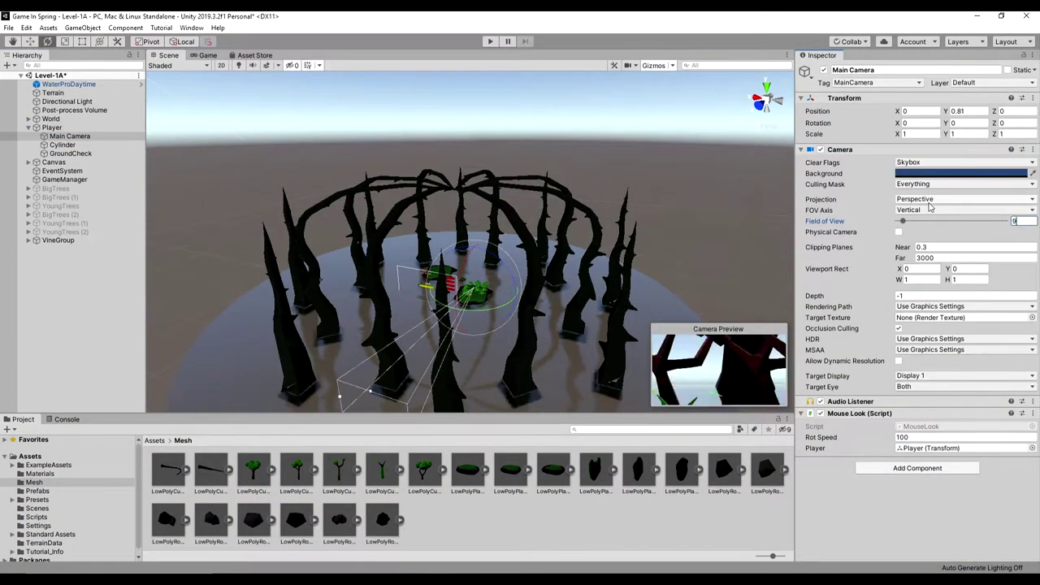
left_click_drag(1032, 223, 944, 225)
type("60")
left_click_drag(1026, 221, 962, 215)
type("70")
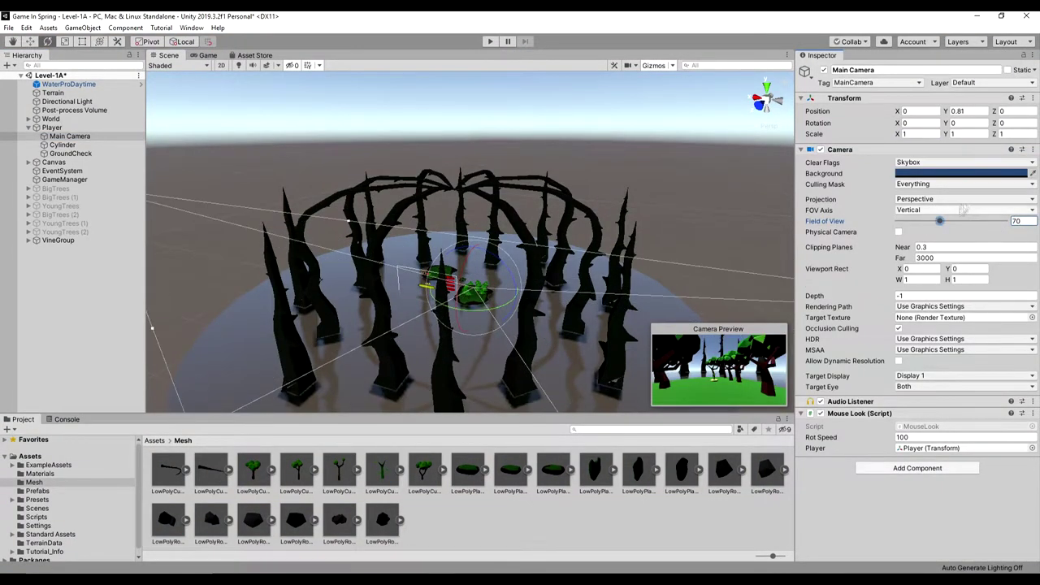
left_click(933, 172)
left_click_drag(971, 365, 962, 354)
left_click(943, 352)
left_click(972, 288)
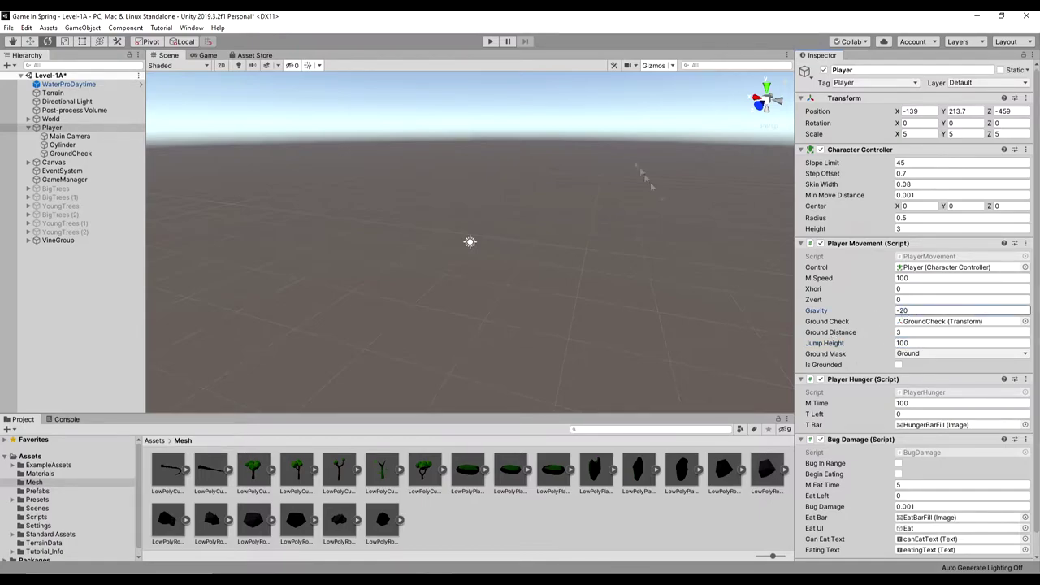
Play-test the level by walking and jumping on the island, and end play mode.
left_click(491, 41)
left_click(490, 42)
key("w")
key("a")
key("w")
key("space")
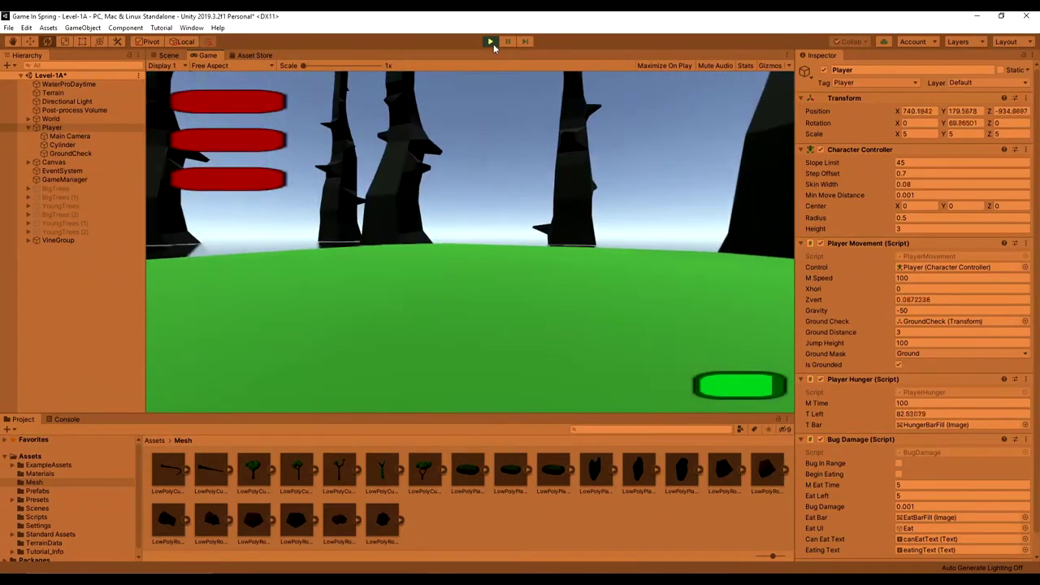
key("ctrl+p")
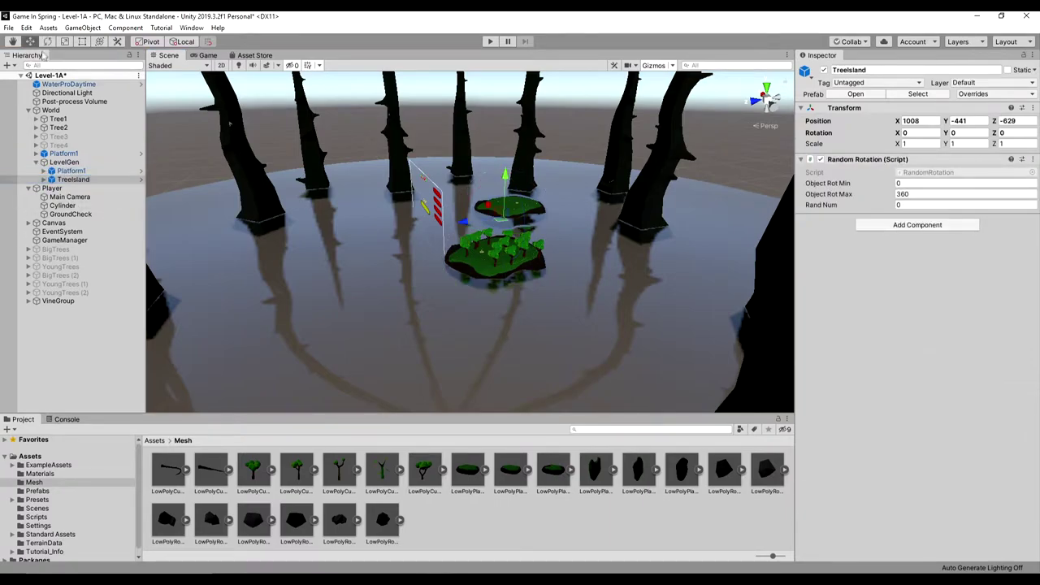
Duplicate TreeIsland twice and place the first copy at about Y -34, Z 1203.
key("ctrl+d")
left_click_drag(464, 222, 313, 240)
left_click_drag(349, 193, 349, 156)
key("ctrl+d")
left_click_drag(324, 201, 279, 205)
left_click(113, 197)
key("ctrl+z")
key("ctrl+z")
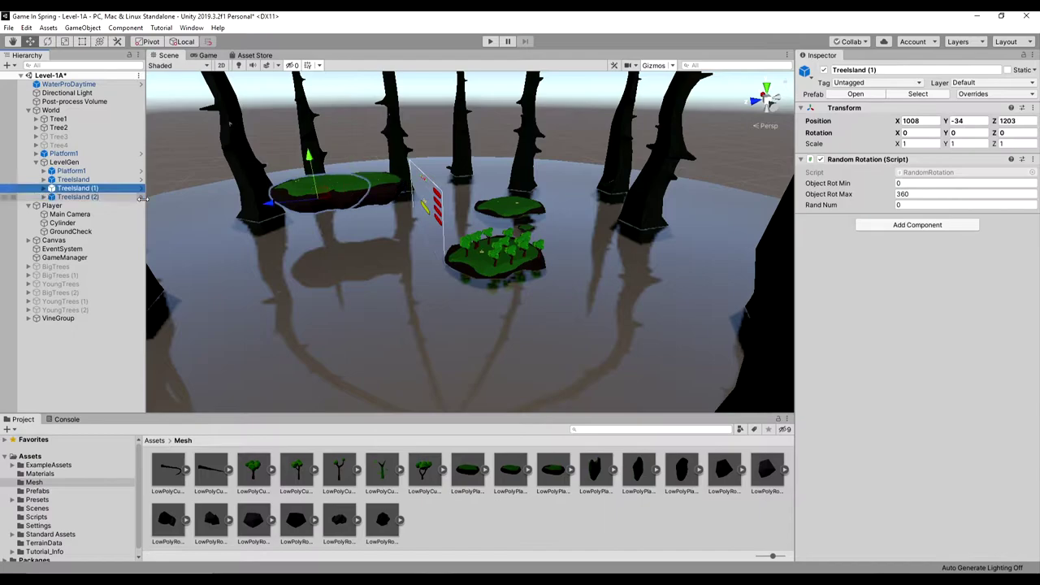
Move the second island copy outward and higher, and raise a further copy to about X -304, Y 805, Z -247.
left_click_drag(355, 192, 265, 264)
left_click_drag(303, 218, 297, 133)
key("ctrl+d")
left_click_drag(259, 181, 519, 157)
left_click_drag(564, 120, 565, 63)
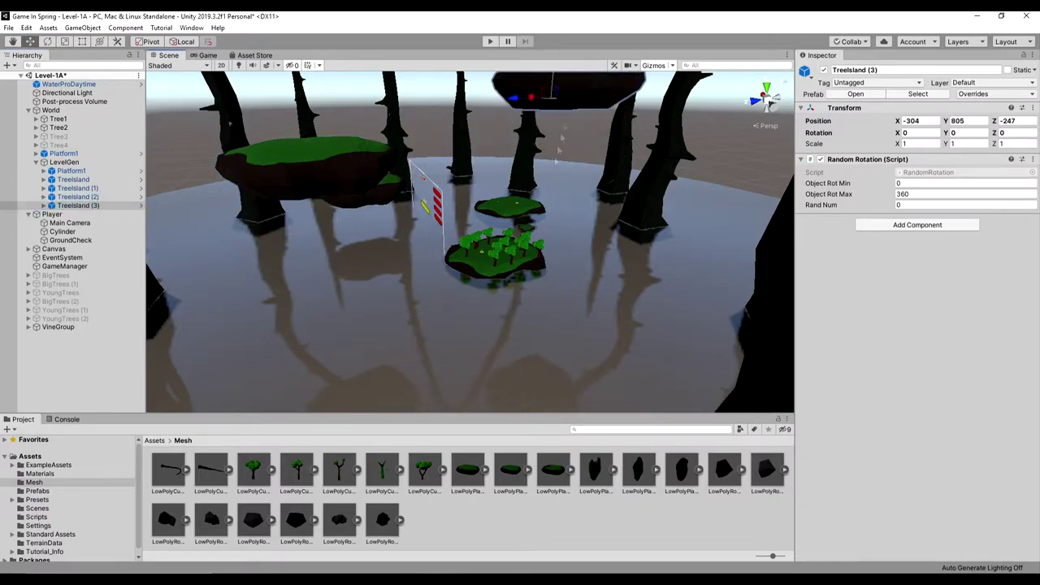
middle_click_drag(562, 81, 570, 252)
left_click_drag(563, 300, 672, 318)
left_click(33, 43)
left_click_drag(572, 299, 592, 331)
Duplicate the small 0.2-scale Platform1 and lift the copy to about X 995, Y 287, Z -857.
left_click(535, 340)
key("ctrl+d")
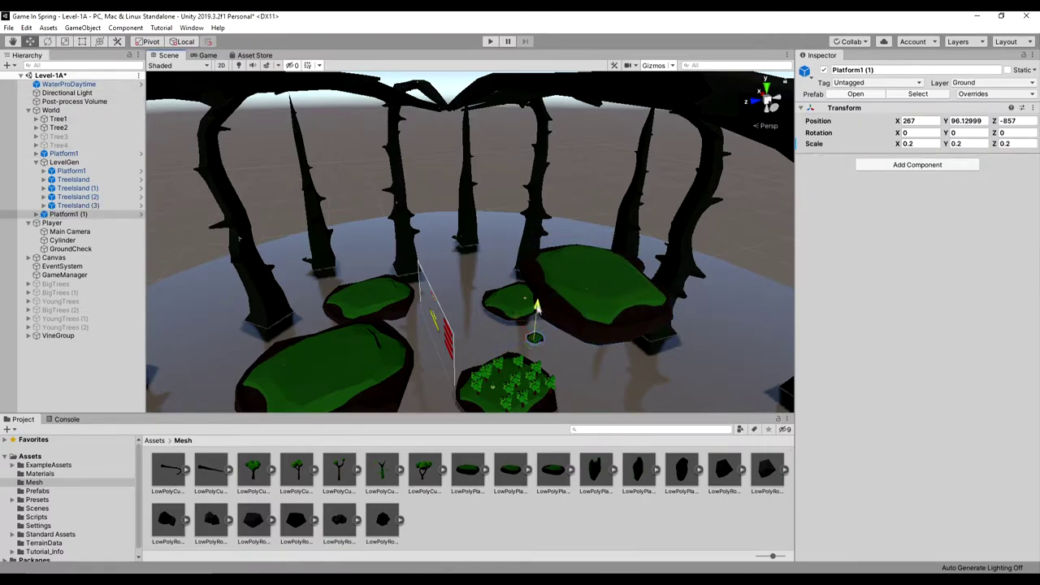
left_click_drag(518, 307, 486, 264)
left_click(494, 272)
left_click(505, 281)
key("w")
right_click_drag(506, 281, 514, 242)
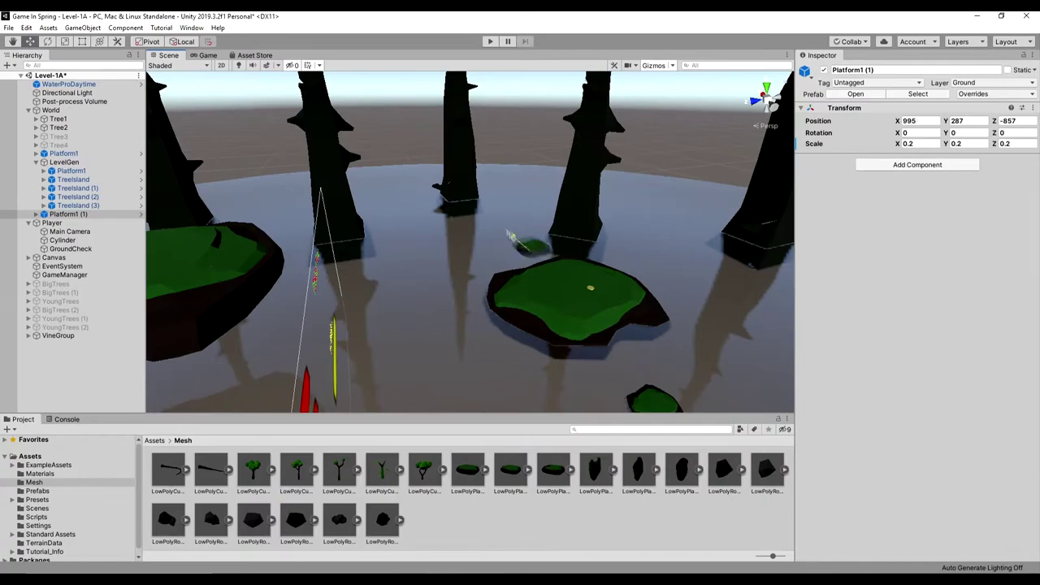
left_click_drag(467, 236, 460, 234)
Duplicate the small platform twice more as stepping stones, with Platform1 (3) at about X 900, Y 392, Z -149.
key("ctrl+d")
left_click(412, 224)
left_click_drag(398, 209, 399, 261)
left_click(413, 224)
key("ctrl+d")
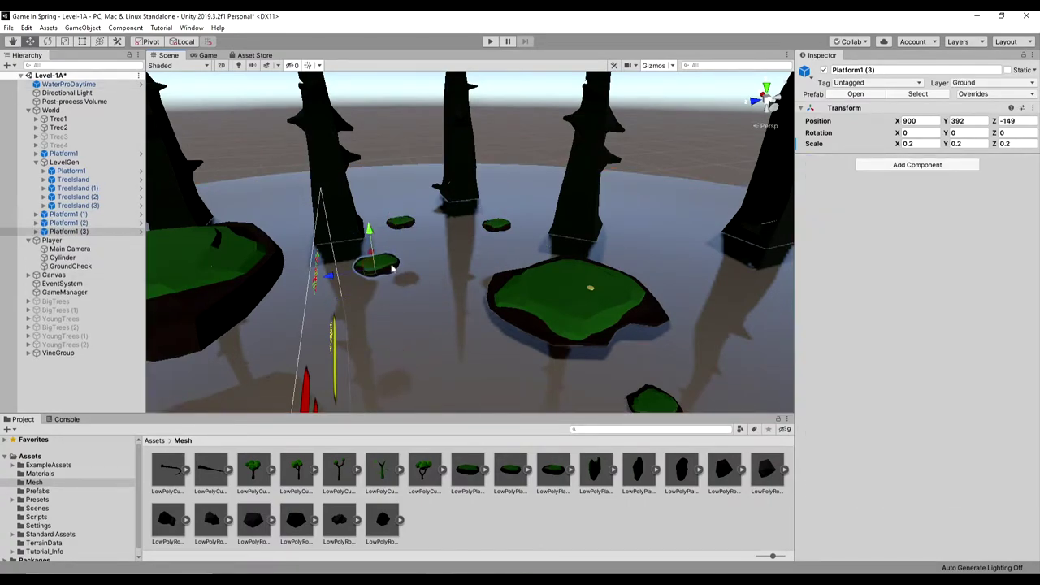
Shift Platform1 (3) further along the Z axis towards the next tree island.
right_click_drag(390, 269, 379, 285)
left_click(378, 288)
scroll(379, 288, "down", 3)
left_click_drag(321, 287, 291, 290)
right_click_drag(455, 306, 480, 314)
scroll(461, 305, "down", 3)
scroll(462, 305, "down", 4)
scroll(462, 306, "up", 3)
Duplicate a vine inside VineGroup and open the copy's X position for editing.
left_click(479, 167)
left_click(37, 400)
scroll(37, 402, "down", 2)
left_click(49, 408)
key("ctrl+d")
left_click(916, 115)
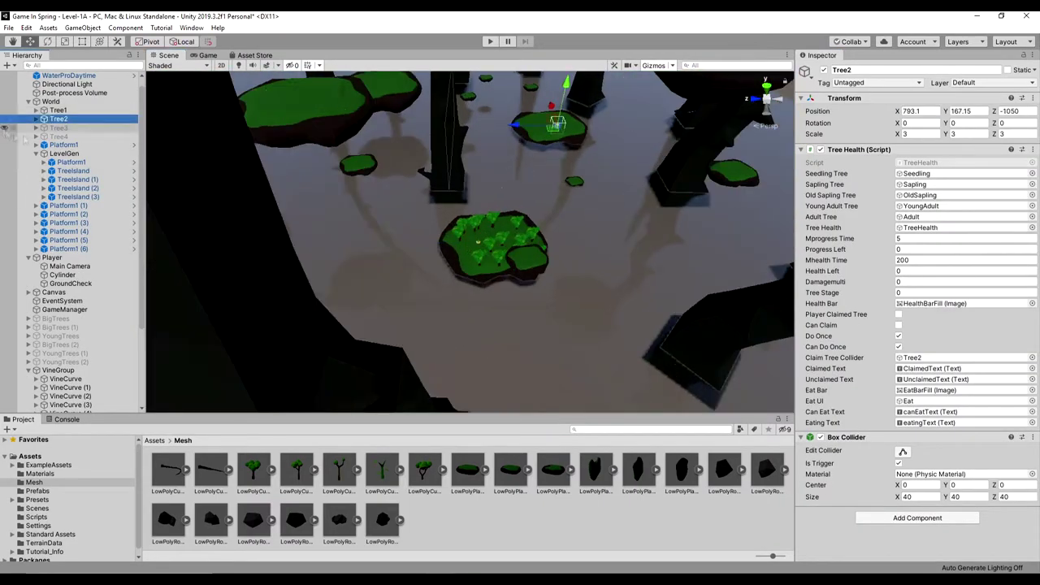
Lower Tree2 onto its island's surface, to about Y 164.6.
key("f")
left_click_drag(480, 218, 481, 222)
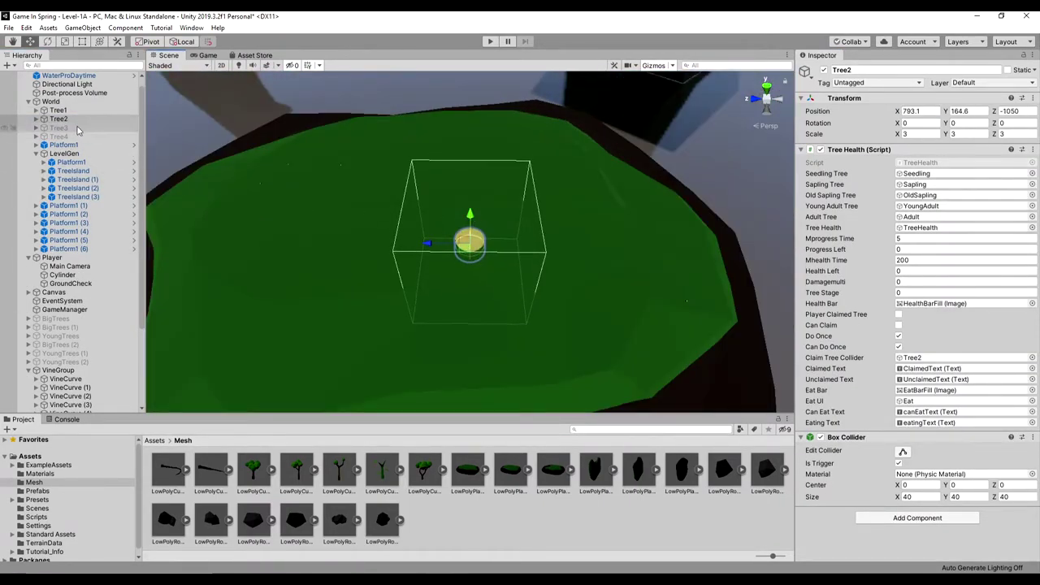
Enable Tree3 and move it onto the empty green island, to about X 661 and Z 827.
double_click(79, 130)
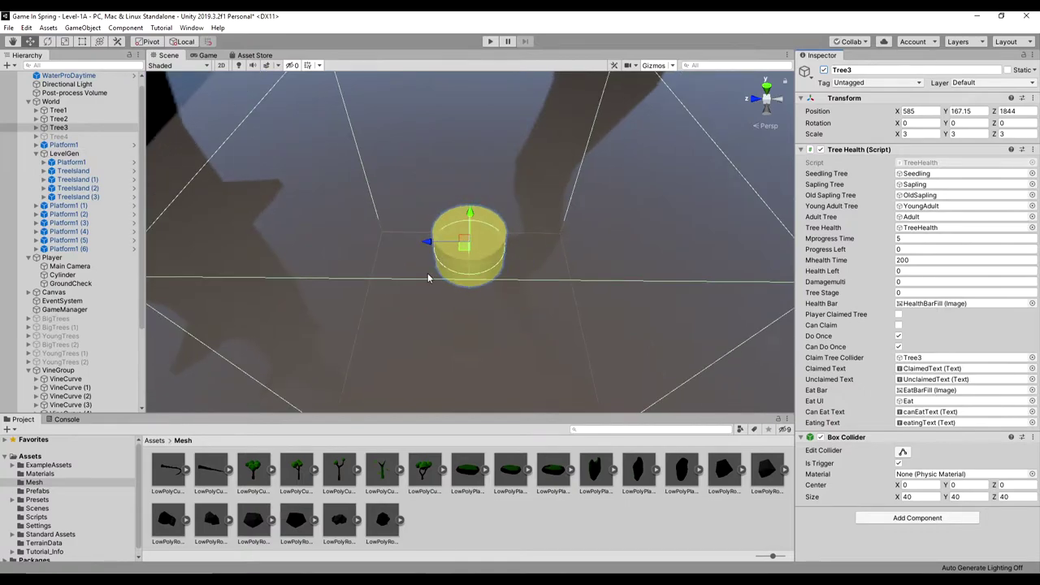
scroll(426, 280, "down", 15)
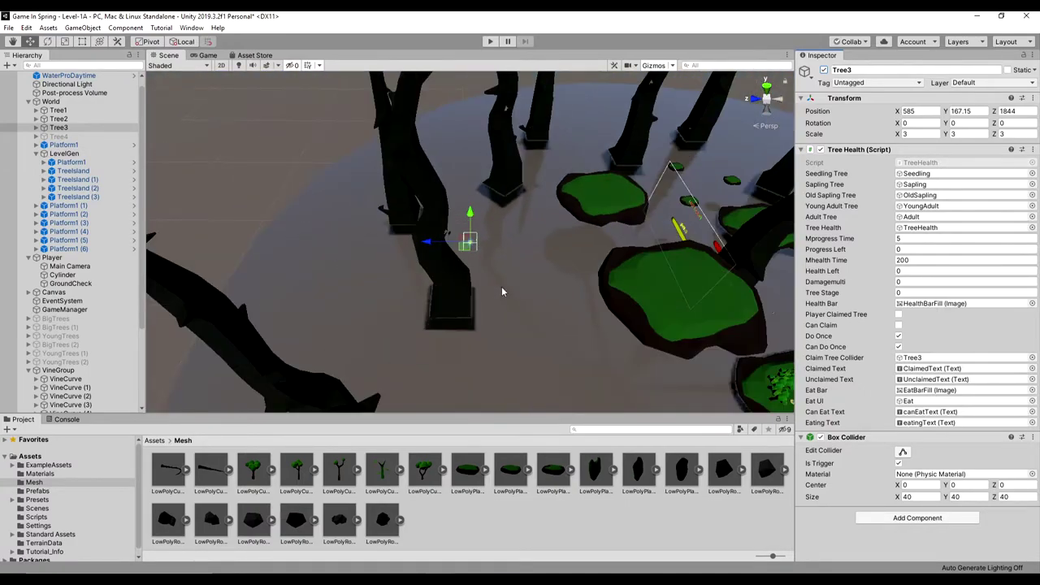
middle_click_drag(503, 291, 343, 273)
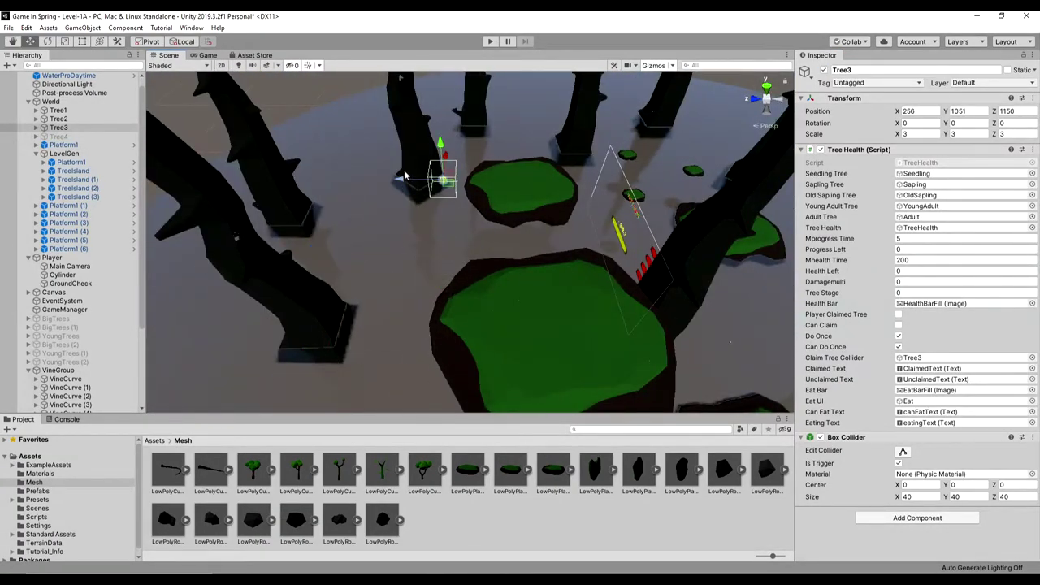
left_click_drag(516, 178, 515, 199)
left_click_drag(512, 228, 516, 189)
scroll(522, 163, "up", 4)
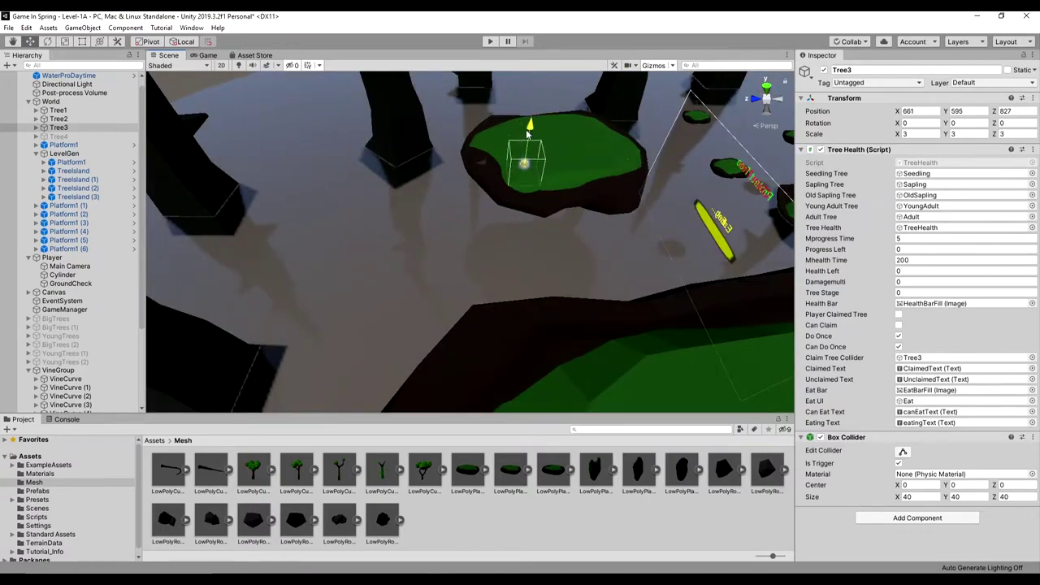
scroll(526, 154, "down", 5)
Enable Tree4 and place it on the large raised island, at about X -368, Y 1066, Z 832.
middle_click_drag(558, 307, 480, 295)
left_click(62, 137)
left_click(824, 70)
left_click(59, 137)
scroll(525, 260, "down", 5)
left_click_drag(555, 342, 536, 224)
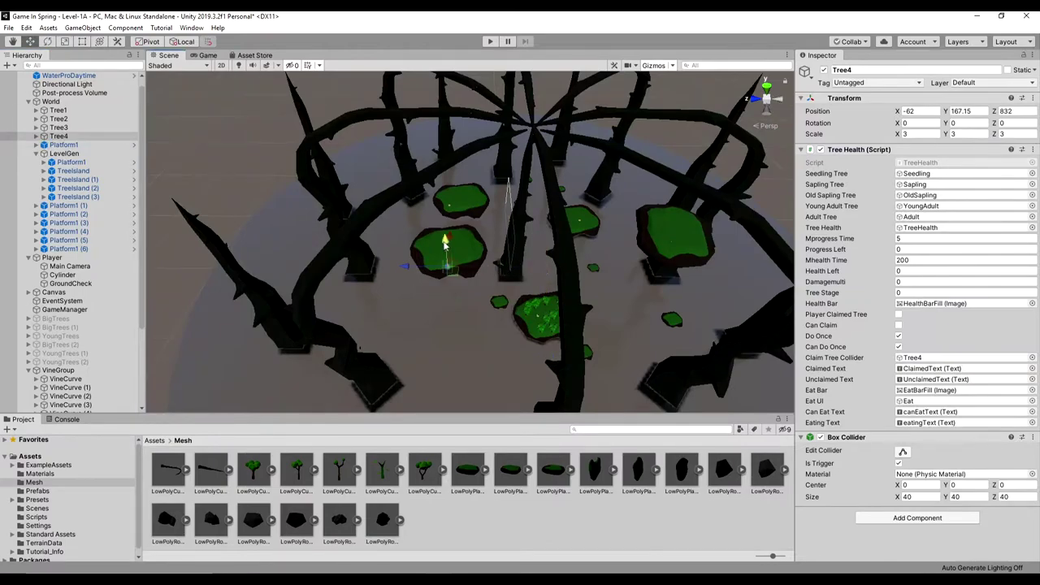
left_click_drag(448, 221, 448, 229)
scroll(448, 229, "up", 5)
left_click_drag(280, 269, 307, 311)
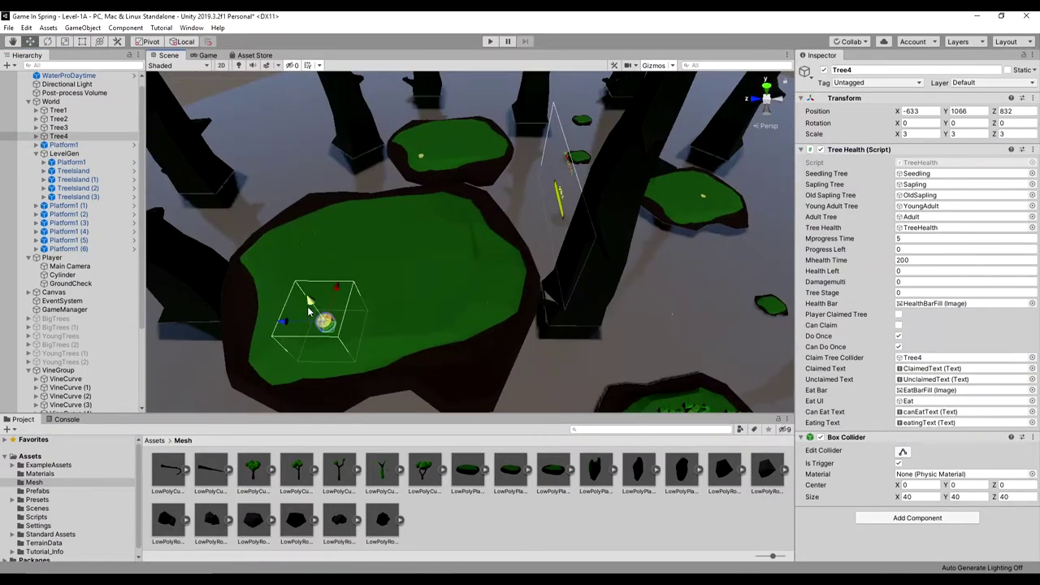
scroll(478, 281, "down", 3)
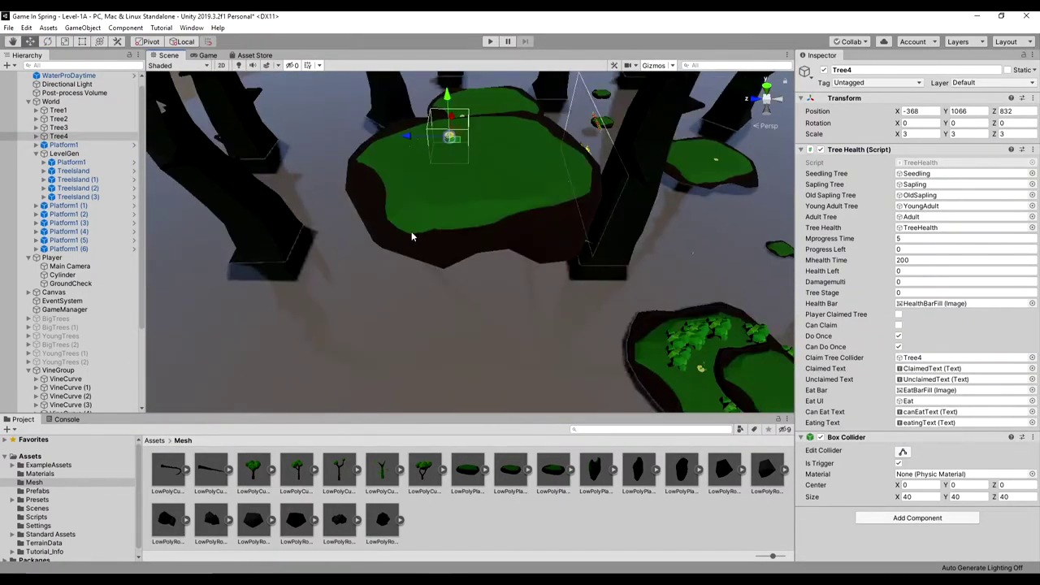
left_click(450, 202)
left_click(450, 202)
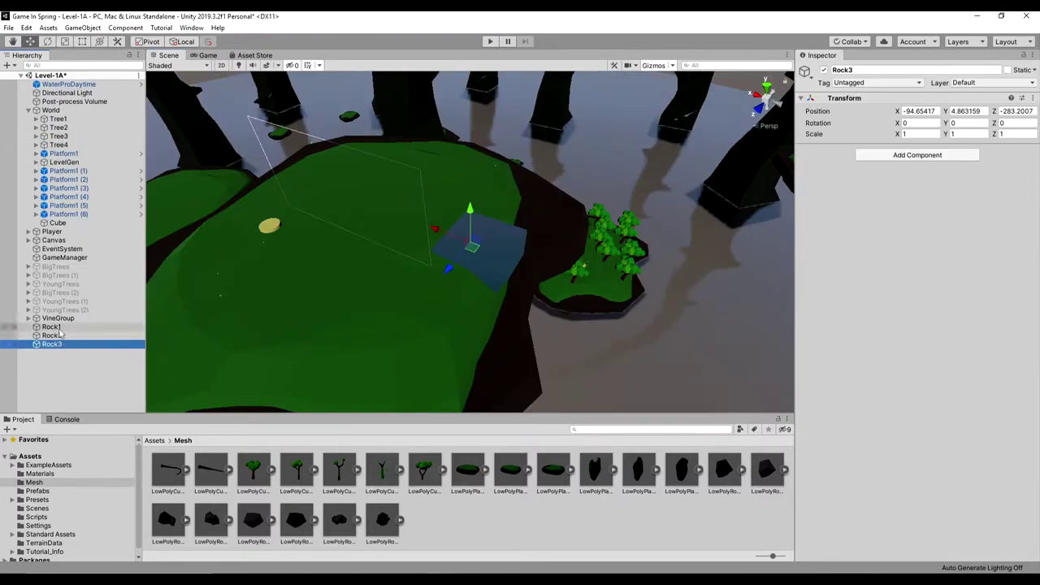
Duplicate the Rock1, Rock2 and Rock3 objects and rename the copies Rock4, Rock5 and Rock6.
left_click(54, 328, "shift")
key("ctrl+d")
left_click(73, 339)
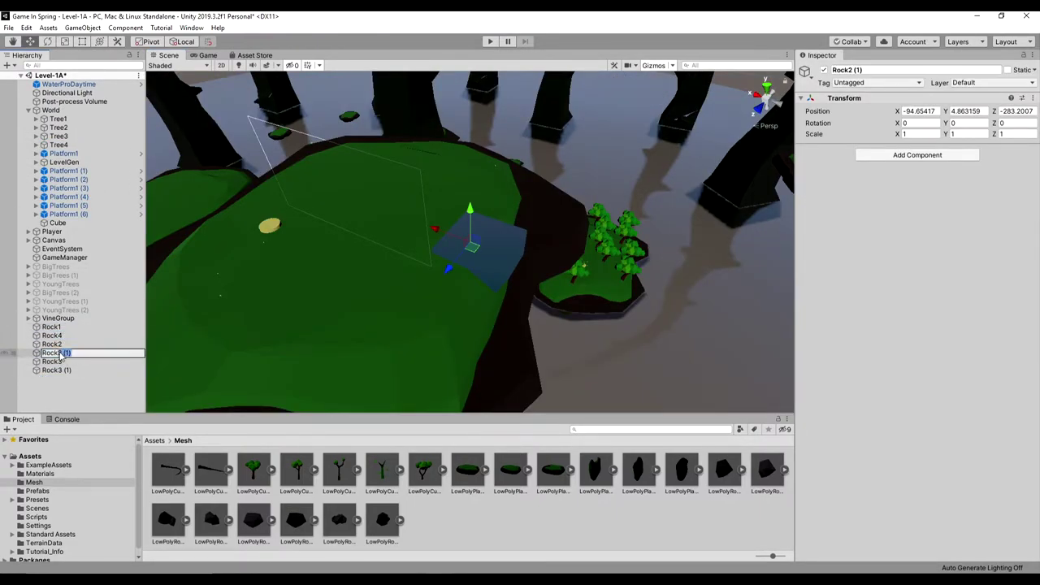
left_click(70, 373)
type("Rock6")
left_click(91, 391)
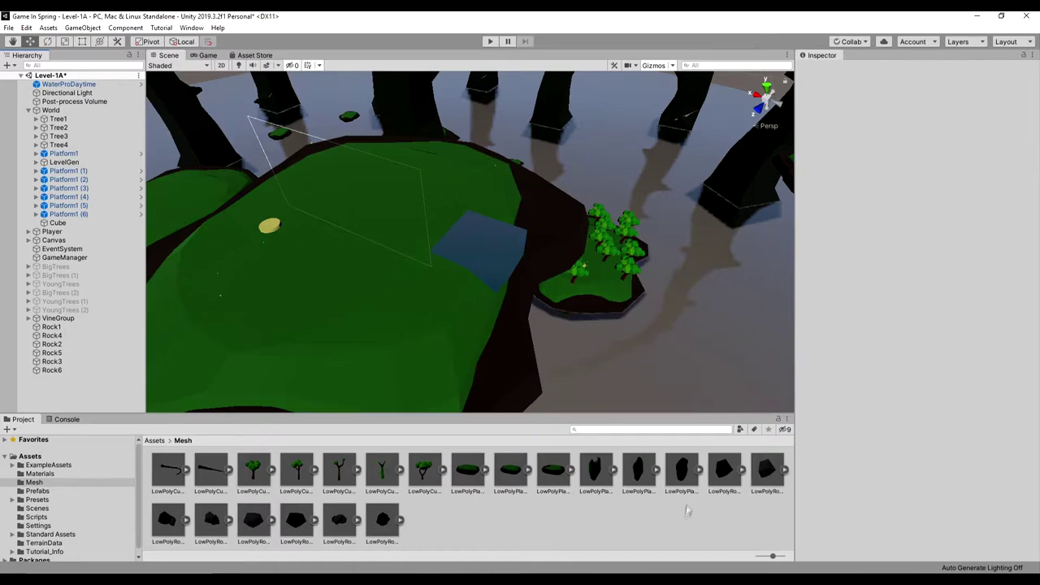
Duplicate Rock3 and Rock6 and rename the copies Rock7 and Rock8.
left_click(75, 363)
left_click(76, 370, "shift")
key("ctrl+d")
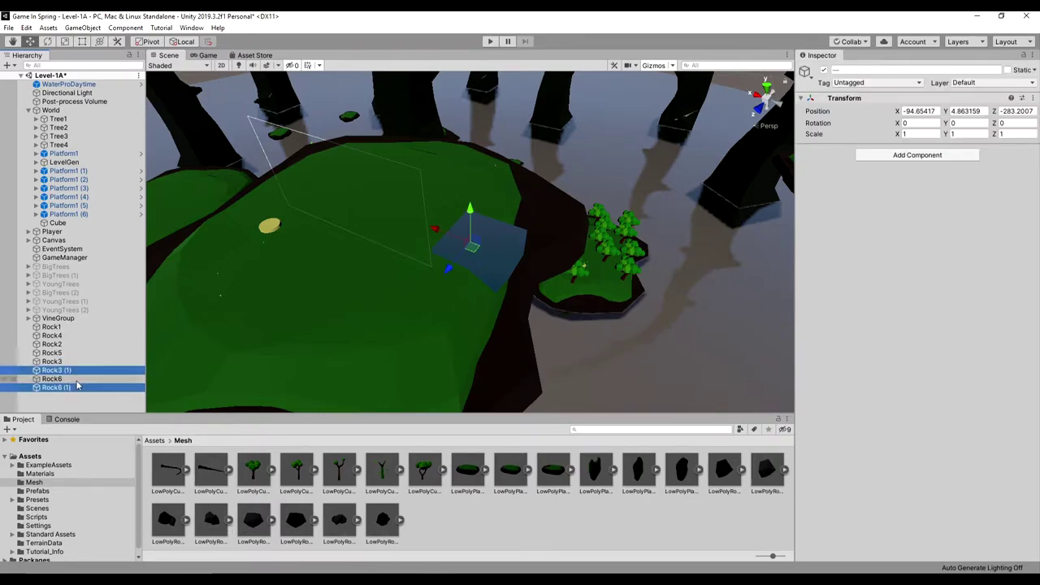
left_click(69, 390)
type("Rock8")
left_click(63, 360)
Set the position of all eight Rock objects to 0, 0, 0.
left_click(62, 327)
left_click(59, 388, "shift")
left_click(922, 111)
type("0")
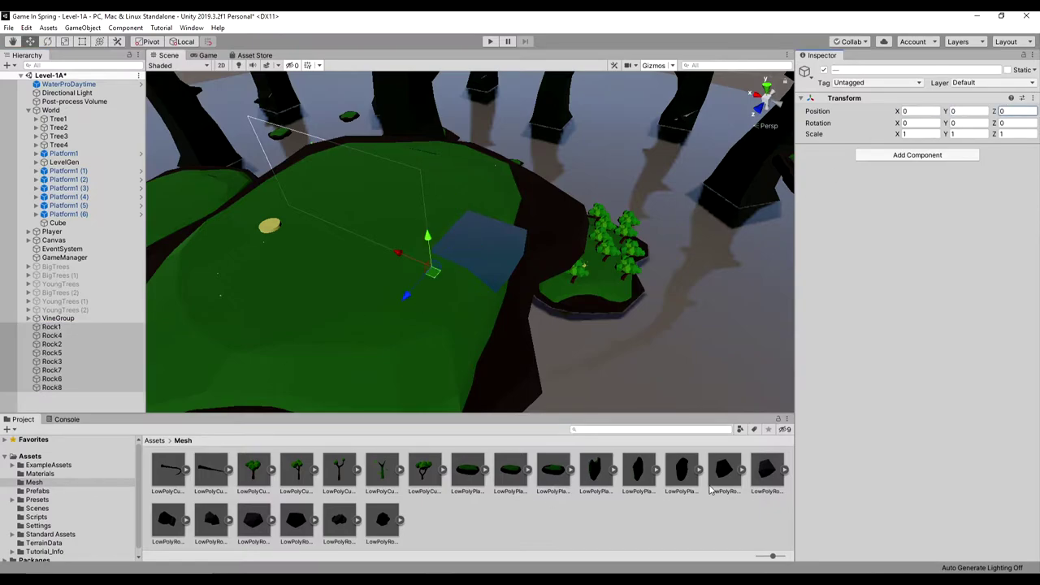
Parent the LowPolyRock models to the empty Rock objects, one model under each.
left_click_drag(729, 482, 52, 345)
left_click_drag(168, 520, 54, 362)
left_click_drag(211, 521, 54, 379)
left_click_drag(253, 523, 54, 389)
left_click_drag(292, 524, 53, 398)
left_click_drag(335, 522, 55, 400)
left_click_drag(381, 523, 58, 409)
Reset the transforms of all the LowPolyRock models inside the Rock objects.
left_click(76, 392, "ctrl")
left_click(81, 375, "ctrl")
left_click(87, 356)
left_click(84, 374, "ctrl")
left_click(83, 392, "ctrl")
left_click(83, 409, "ctrl")
left_click(82, 339, "ctrl")
left_click(82, 322, "ctrl")
left_click(1033, 108)
left_click(1003, 119)
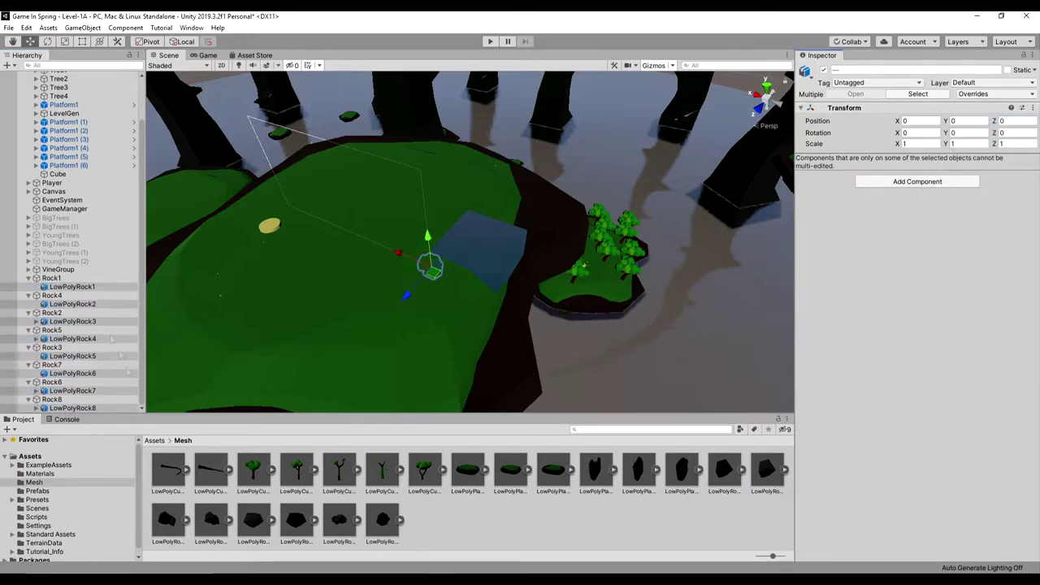
Select all eight Rock parent objects in the scene, and select the eight low-poly rock models in the Mesh folder.
left_click(55, 278)
left_click(58, 296, "ctrl")
left_click(50, 349, "ctrl")
left_click(52, 365, "ctrl")
left_click(53, 383, "ctrl")
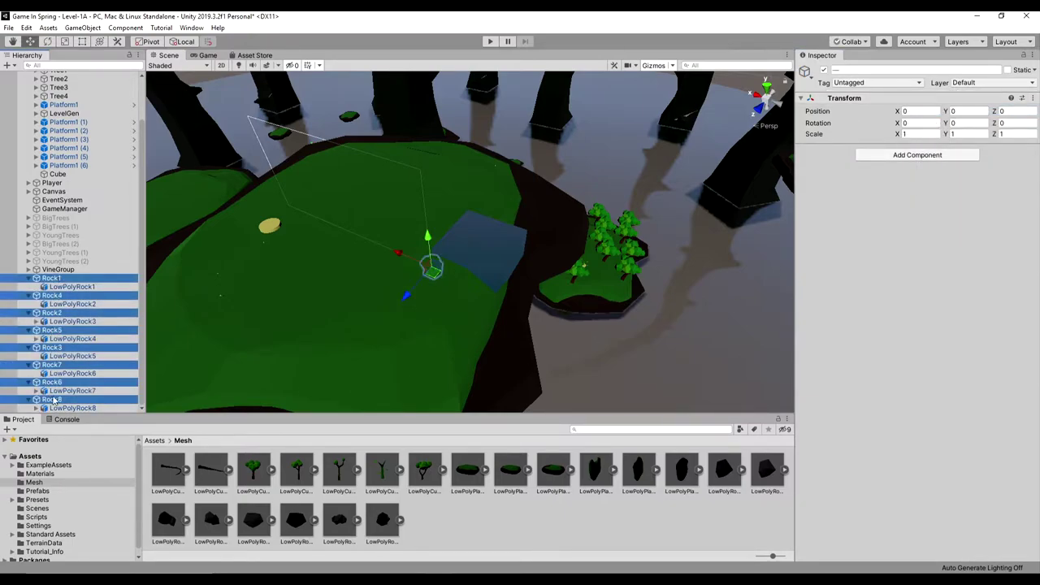
left_click(56, 400, "ctrl")
left_click(699, 512)
left_click(725, 476)
left_click(382, 523, "shift")
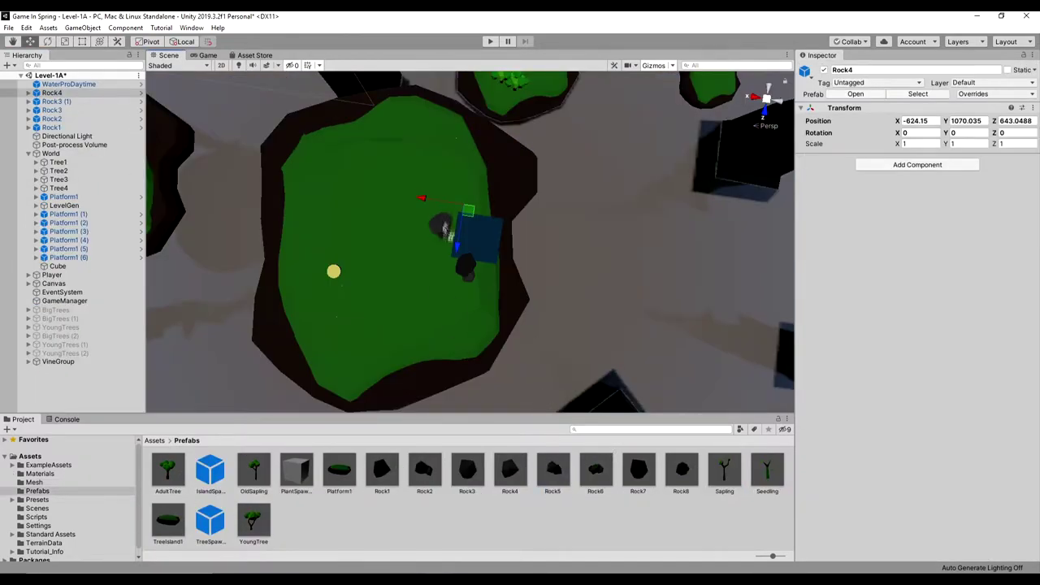
Nudge Rock4 and surround the island's water cube with Rock6, Rock7 and Rock8 prefabs.
left_click_drag(444, 226, 449, 234)
left_click_drag(595, 470, 440, 263)
left_click_drag(639, 470, 478, 283)
left_click_drag(639, 470, 462, 212)
left_click_drag(681, 476, 493, 217)
scroll(492, 216, "up", 5)
Copy Rock6's transform values onto Rock7 and try to reposition Rock7 along Z beside the water cube.
left_click(59, 120)
left_click(1033, 108)
left_click(968, 159)
left_click(65, 111)
left_click(59, 102)
left_click(1033, 108)
left_click(971, 182)
left_click_drag(397, 332, 408, 197)
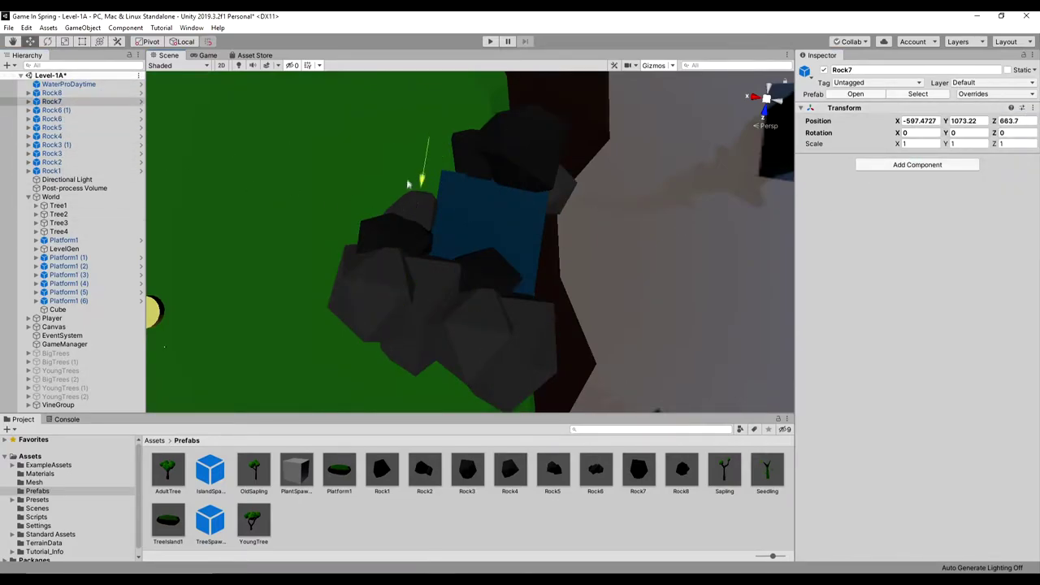
double_click(51, 102)
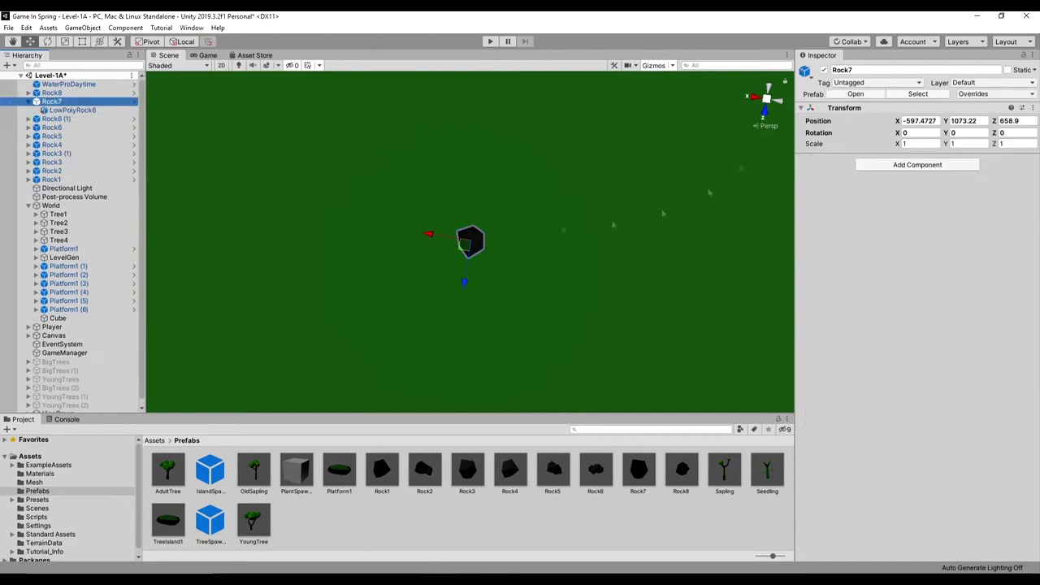
scroll(420, 249, "down", 10)
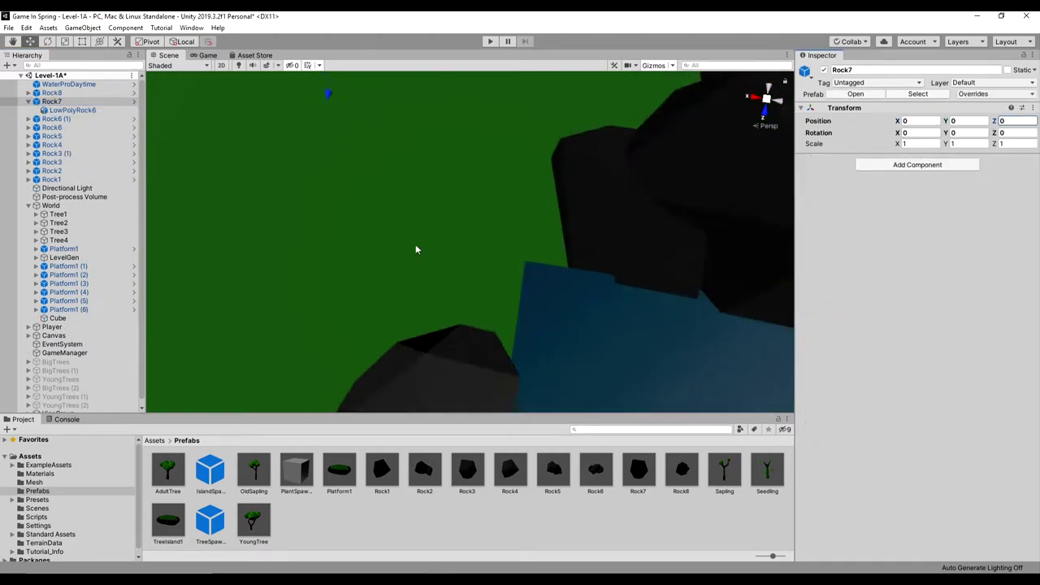
Delete all the placed rocks from Rock2 through Rock8, keeping only Rock1.
left_click(52, 171)
left_click(28, 102)
left_click(52, 93, "shift")
key("Delete")
Place a Rock6 prefab next to Rock1 at the edge of the water cube.
scroll(504, 301, "down", 5)
middle_click_drag(503, 301, 455, 225)
scroll(455, 225, "up", 3)
left_click_drag(604, 473, 415, 262)
scroll(493, 290, "up", 4)
left_click(619, 331)
Inspect the child meshes and their settings inside the Rock5, Rock8, Rock7 and Rock3 prefabs.
left_click(553, 471)
left_click(468, 472)
left_click(600, 472)
left_click(896, 100)
left_click(553, 471)
left_click(71, 107)
double_click(681, 471)
left_click(71, 106)
double_click(639, 471)
left_click(54, 99)
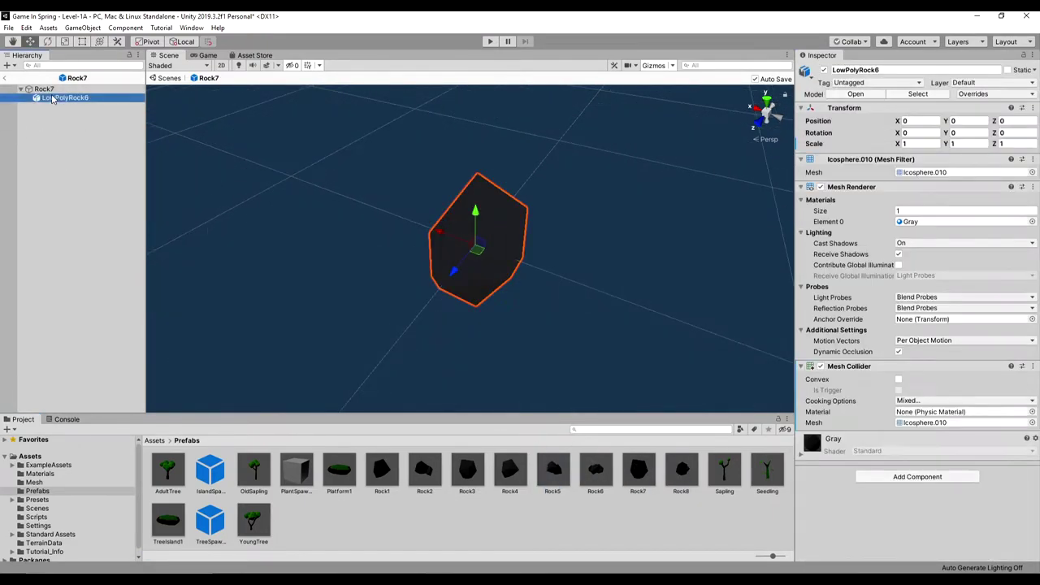
double_click(470, 469)
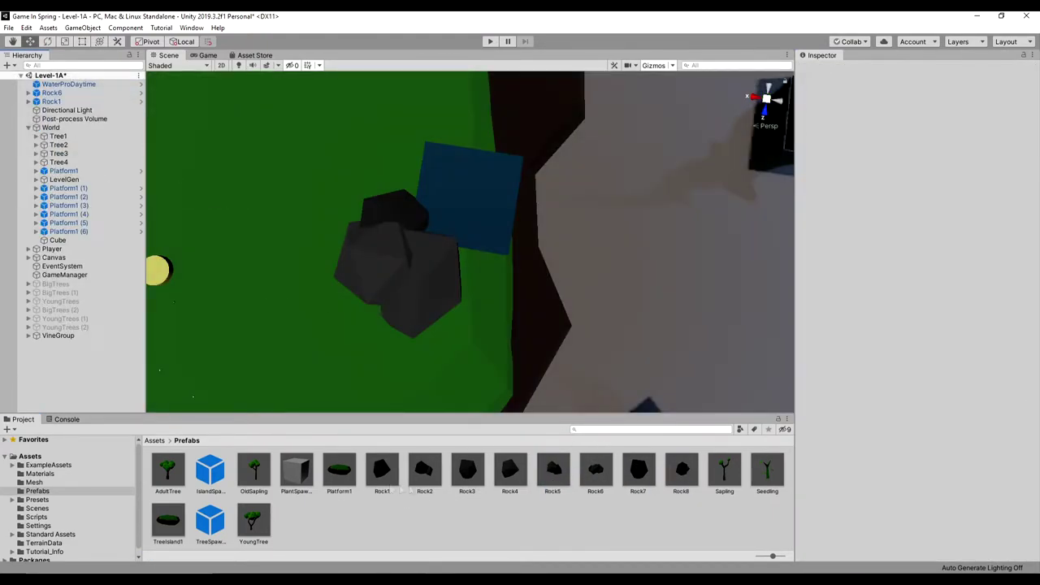
Place Rock2 prefabs around the water cube and delete the stray Rock1 copy beyond the island's edge.
left_click_drag(413, 187, 415, 188)
left_click_drag(420, 475, 633, 307)
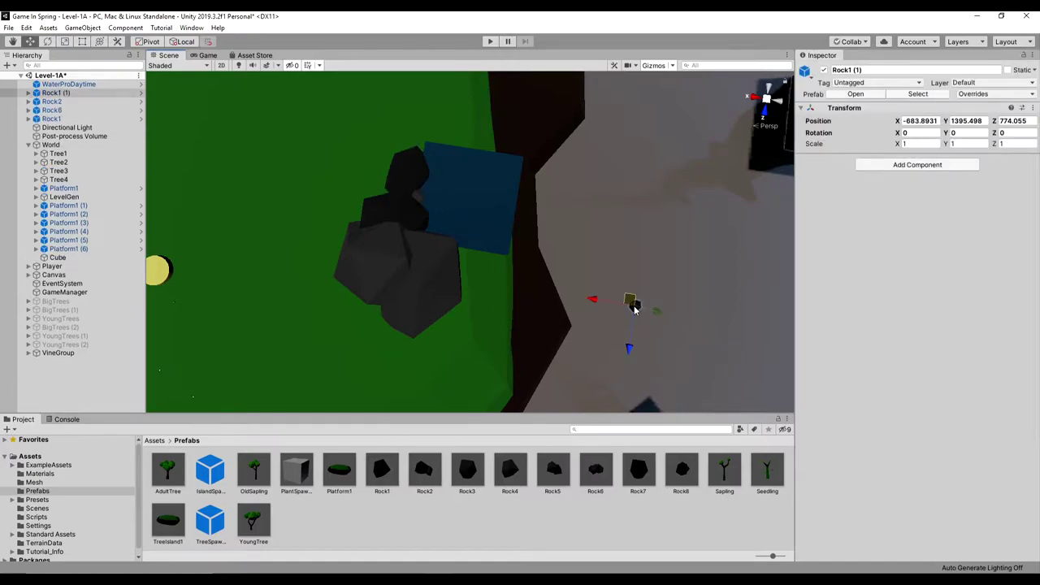
key("Delete")
left_click_drag(421, 473, 581, 284)
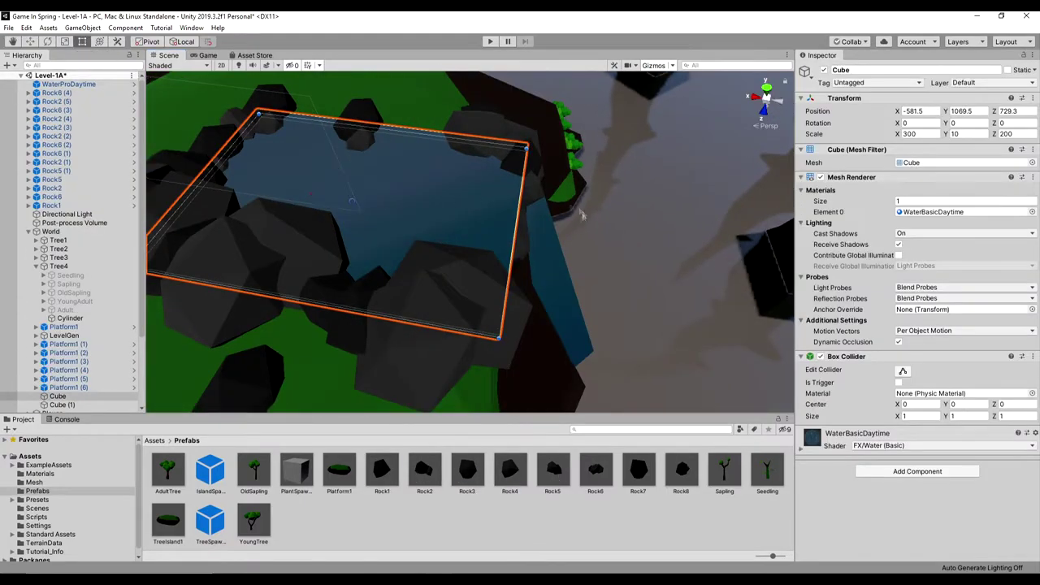
Stretch the pool's water cube towards the island's edge and set the vertical waterfall cube's Y rotation to 0.
left_click_drag(515, 228, 534, 248)
middle_click_drag(534, 248, 313, 215)
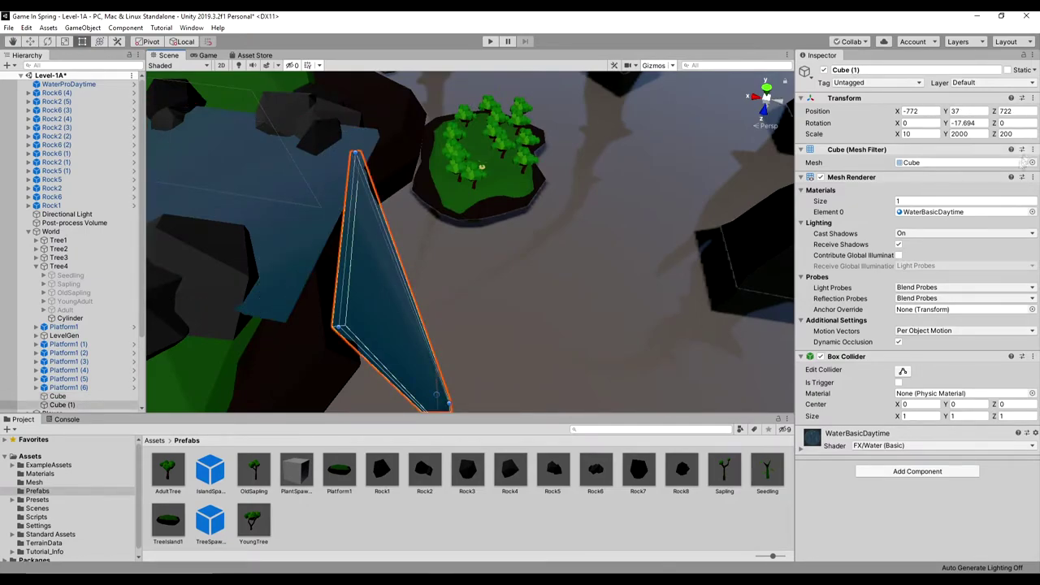
left_click(968, 122)
type("0")
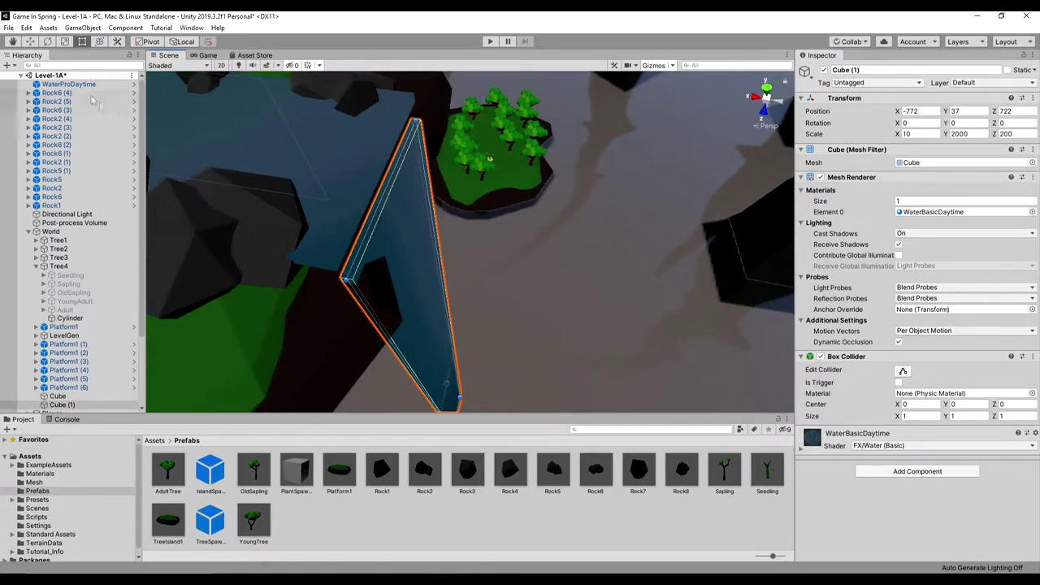
Move the vertical waterfall cube in against the pool's outer edge, near X -757, Y 19, Z 722.
left_click(30, 42)
left_click_drag(413, 376, 405, 374)
left_click_drag(444, 382, 422, 378)
left_click_drag(438, 375, 443, 392)
right_click_drag(451, 342, 495, 286)
middle_click_drag(494, 286, 454, 281)
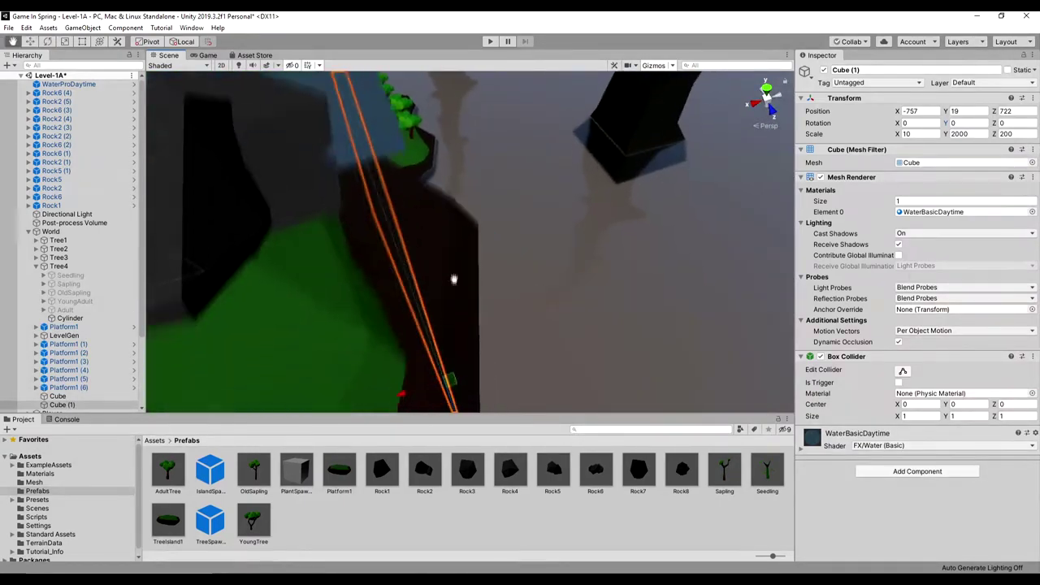
left_click(421, 383)
key("ctrl+z")
left_click_drag(401, 389, 414, 384)
left_click_drag(495, 350, 441, 306, "alt")
Place another Rock6 beside the top of the waterfall, at about X -739, Y 1047, Z 832.
left_click_drag(583, 480, 347, 309)
left_click_drag(332, 255, 329, 235)
left_click_drag(329, 241, 583, 325, "alt")
middle_click_drag(584, 325, 375, 222)
Try adding a Rock1 beside the waterfall, inspect the Rock1 prefab's mesh, and delete the placed copy.
left_click_drag(384, 471, 397, 460)
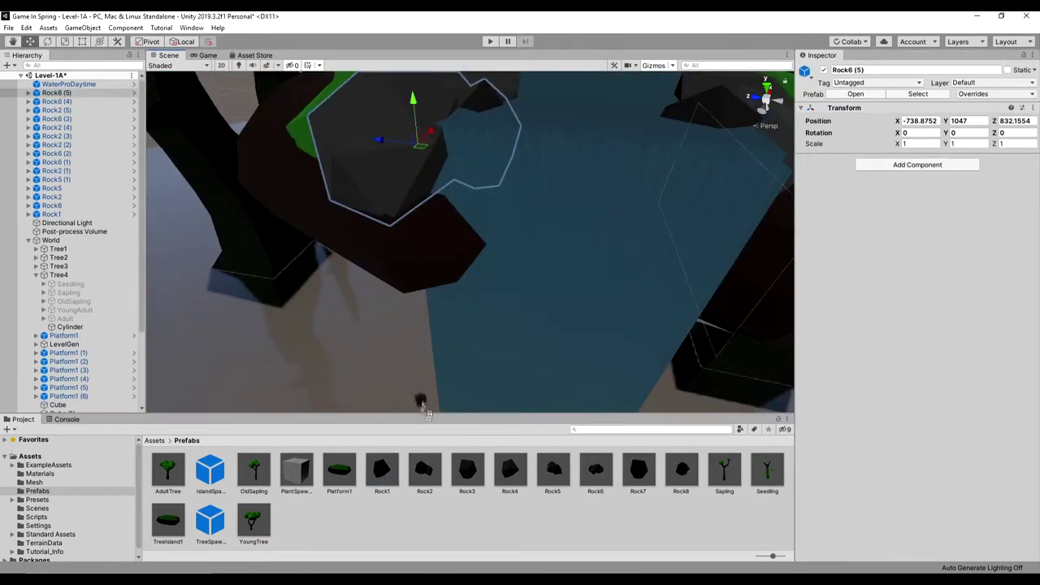
left_click_drag(422, 401, 368, 237)
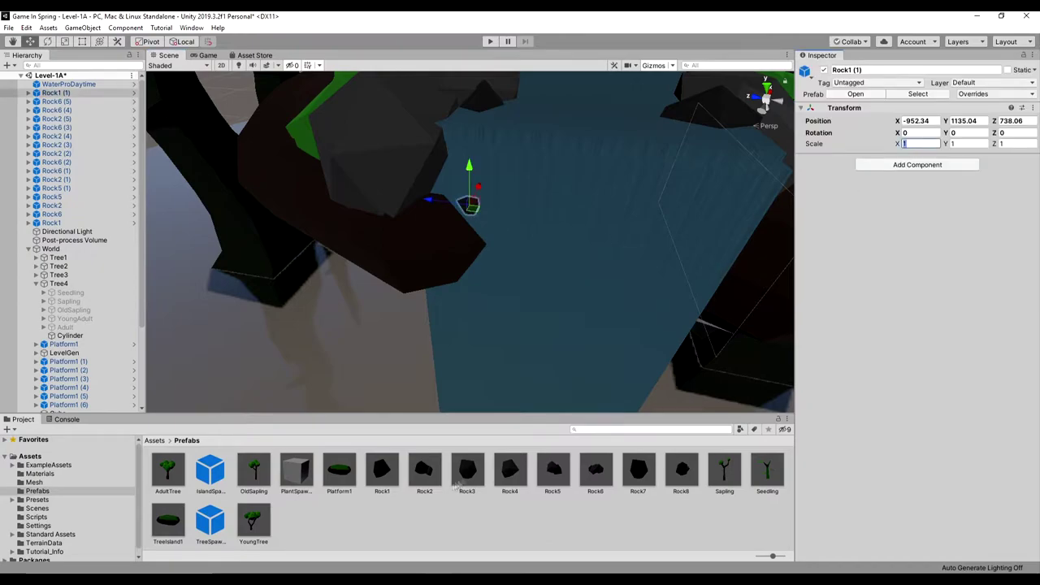
double_click(382, 473)
left_click(65, 98)
double_click(380, 472)
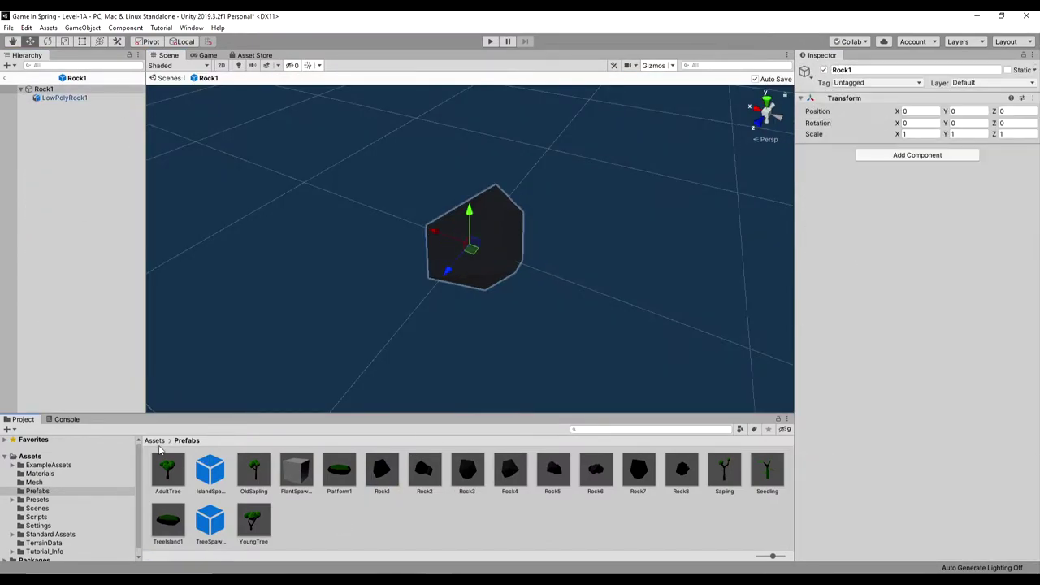
left_click(156, 441)
left_click(6, 79)
left_click(474, 204)
key("Delete")
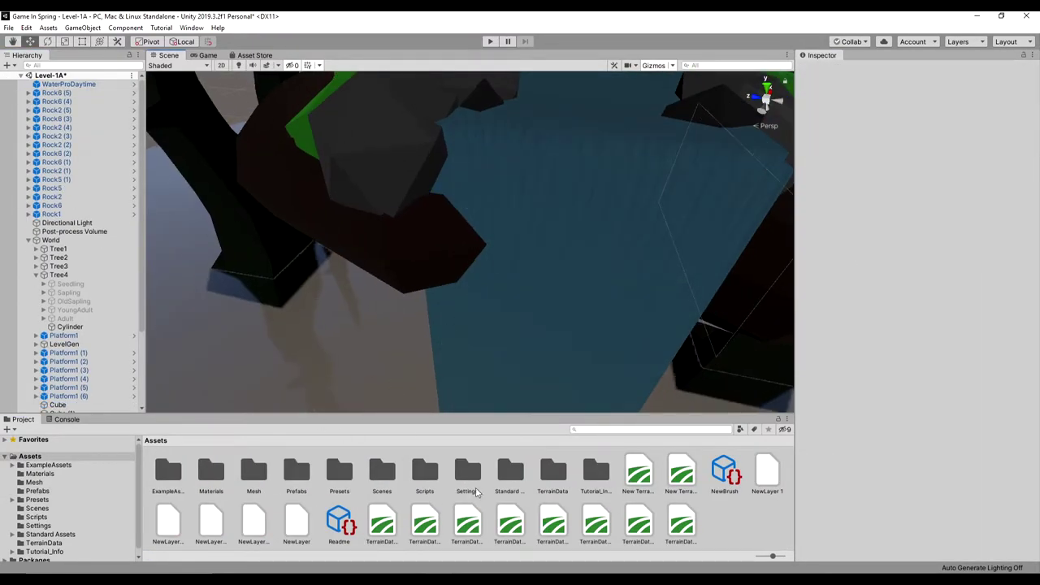
Open the Mesh folder and select the first two low-poly rock models.
double_click(300, 473)
left_click(155, 440)
double_click(255, 473)
left_click(732, 481)
left_click(765, 478, "ctrl")
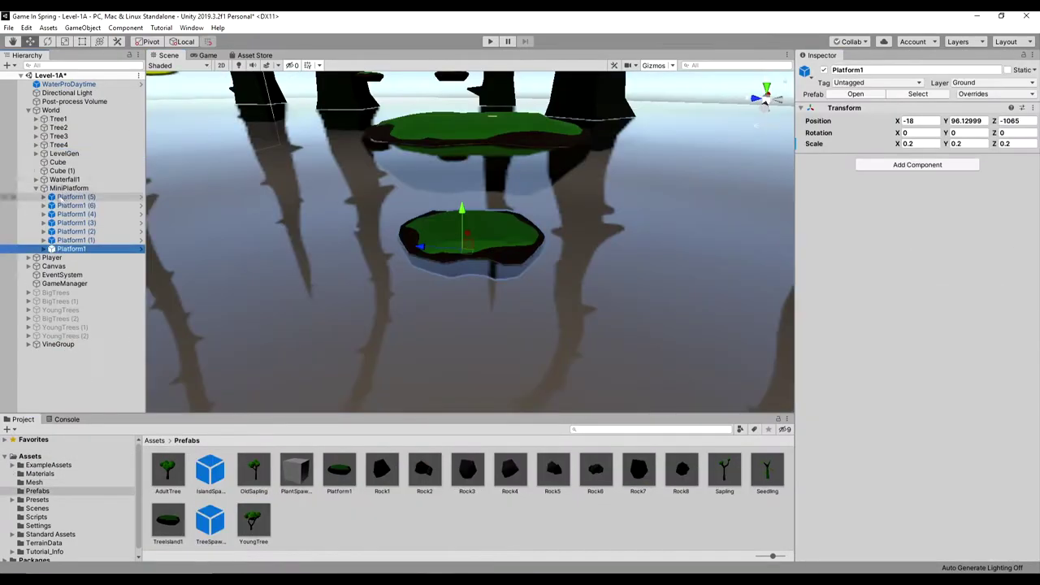
Rename Cube as Waterfall and Cube (1) as Water, and parent both to Waterfall1.
double_click(57, 163)
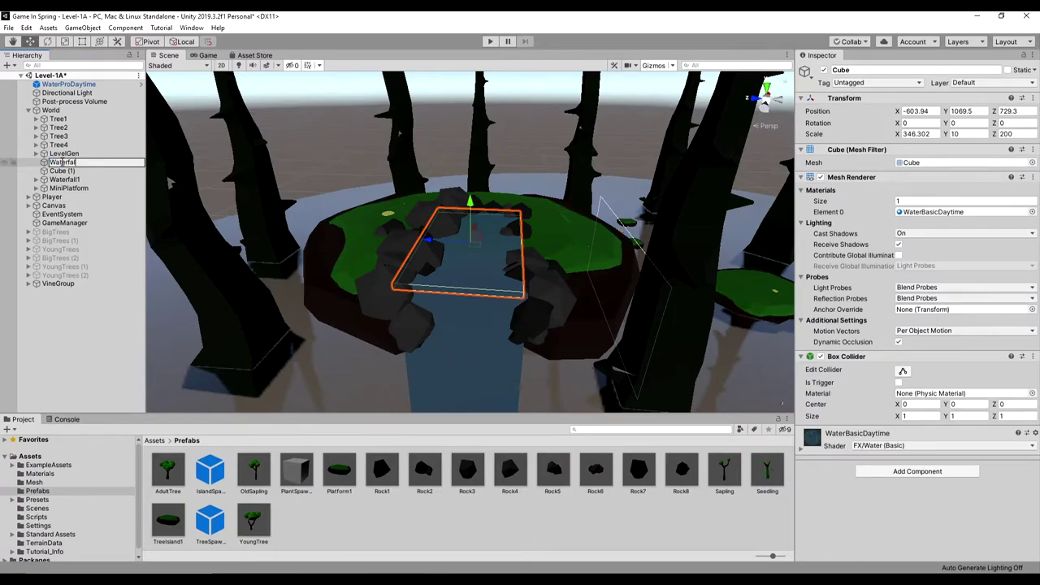
left_click(64, 171)
type("Water")
key("Return")
left_click(59, 162, "ctrl")
left_click_drag(60, 164, 71, 181)
Move VineGroup inside the World object and collapse World.
left_click(56, 266)
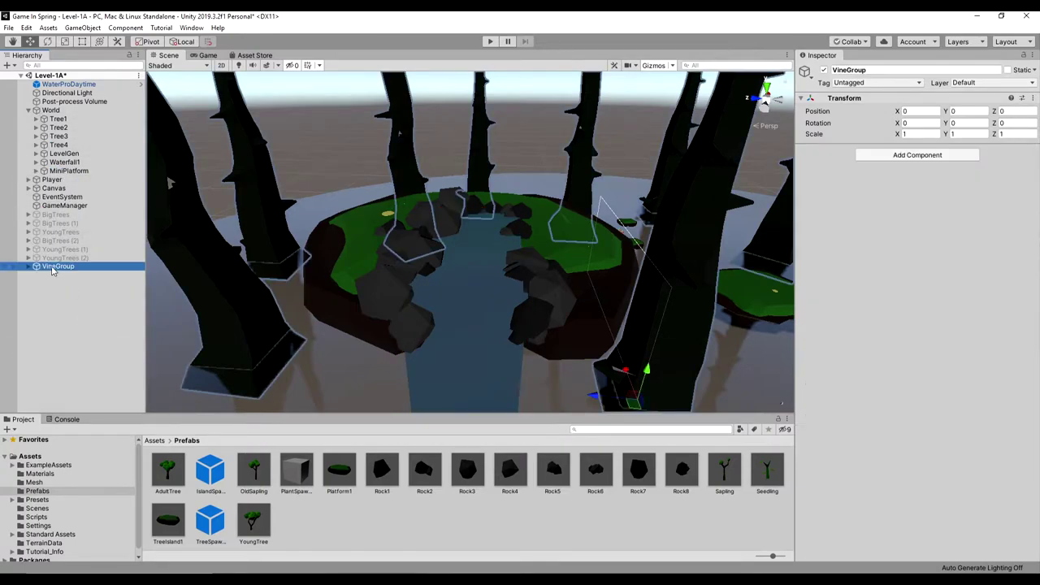
left_click_drag(53, 114, 53, 112)
left_click(28, 110)
Examine the BigTrees and BigTrees (1) groups in the scene, toggling the first group's active state.
left_click(80, 265)
double_click(62, 155)
double_click(62, 164)
double_click(61, 155)
double_click(62, 164)
left_click_drag(553, 220, 481, 230, "alt")
key("ctrl+z")
left_click(57, 153)
left_click(825, 70)
left_click(824, 70)
left_click(824, 70)
left_click(61, 162)
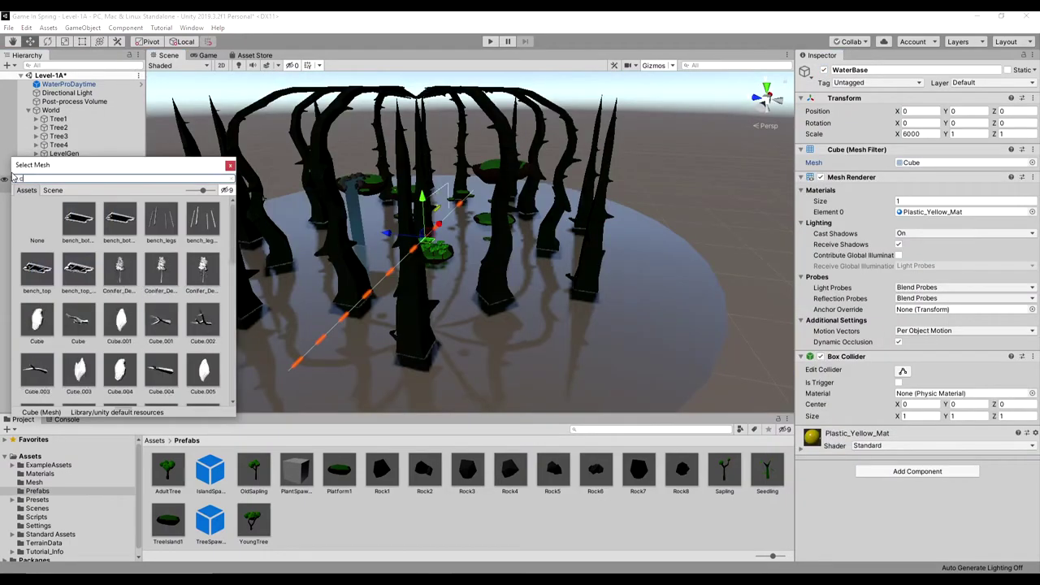
Browse the mesh assets and swap WaterBase's mesh from the cube to the built-in Cylinder.
type("cy")
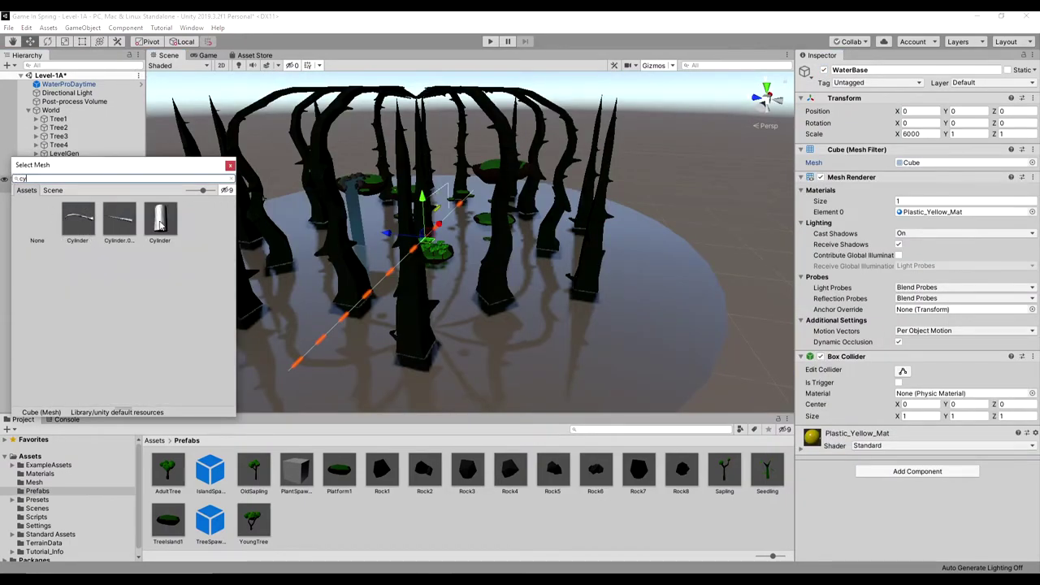
key("BackSpace")
key("BackSpace")
scroll(149, 281, "down", 10)
scroll(140, 287, "down", 2)
scroll(133, 291, "up", 3)
scroll(134, 291, "down", 3)
double_click(81, 377)
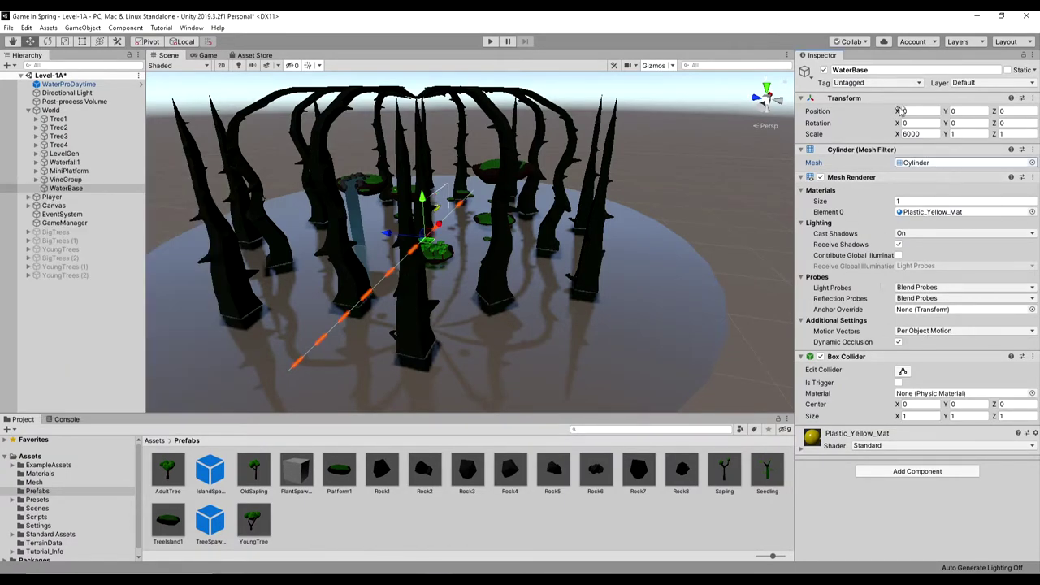
Scale WaterBase to 10000 on X and Z so it extends beyond the water plane.
type("6000")
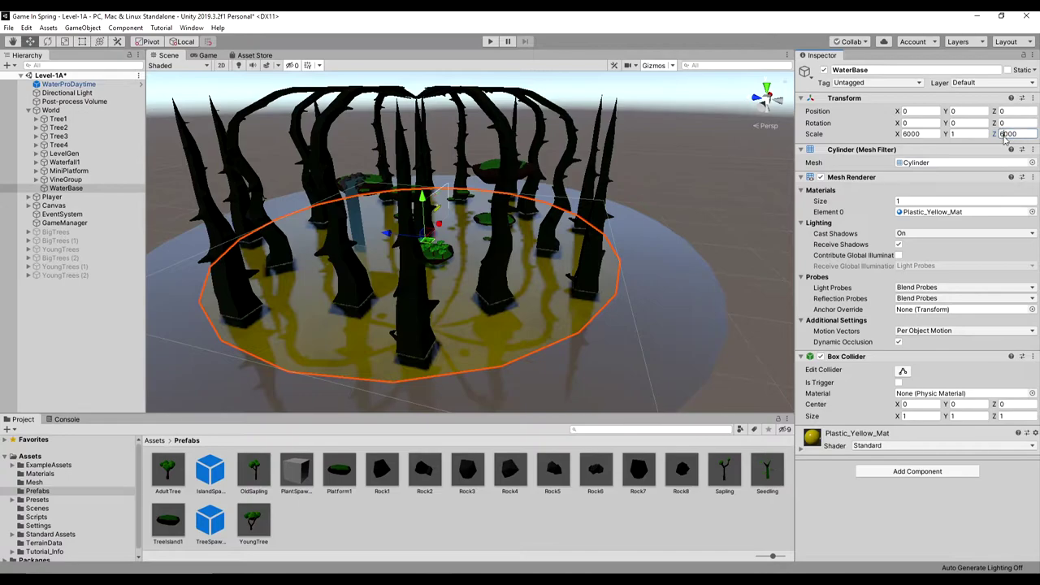
type("1000010000")
scroll(591, 268, "down", 4)
left_click(585, 244)
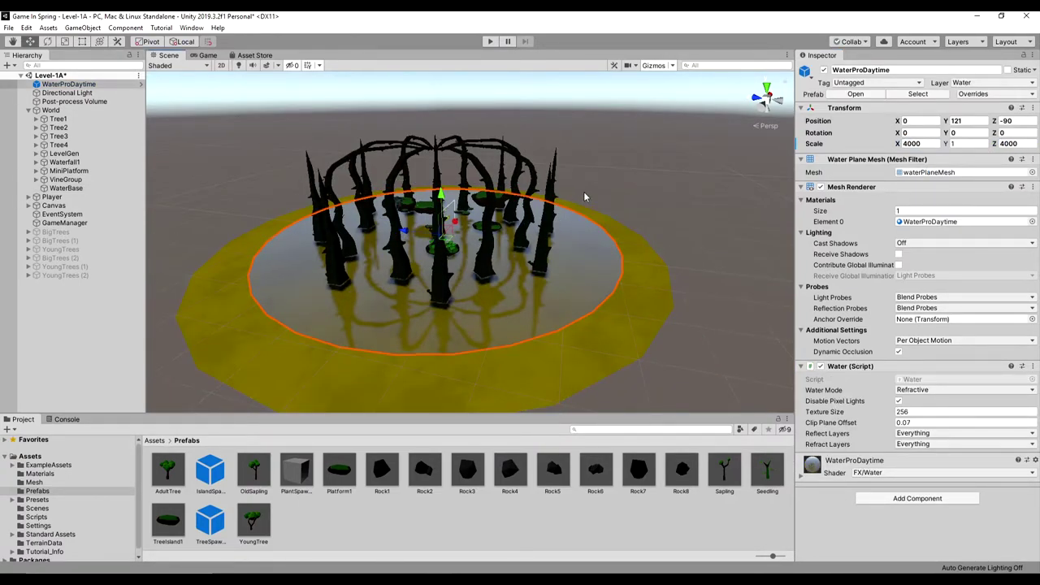
scroll(499, 262, "up", 8)
right_click_drag(499, 262, 517, 338)
scroll(501, 244, "down", 4)
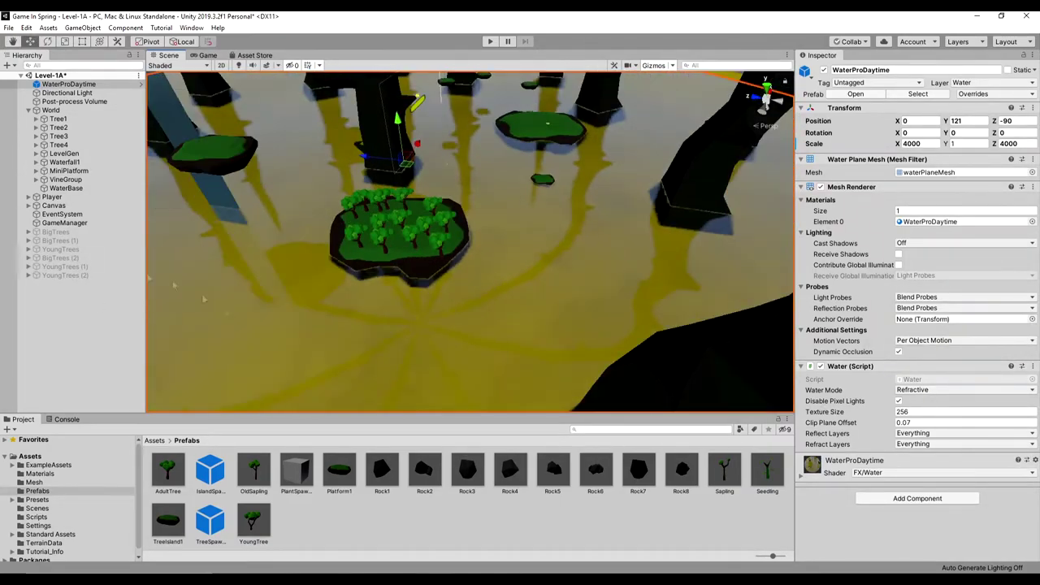
Open the Materials folder, try the Green material on WaterBase and replace it with GreenYellow.
left_click(162, 442)
double_click(219, 475)
right_click(421, 500)
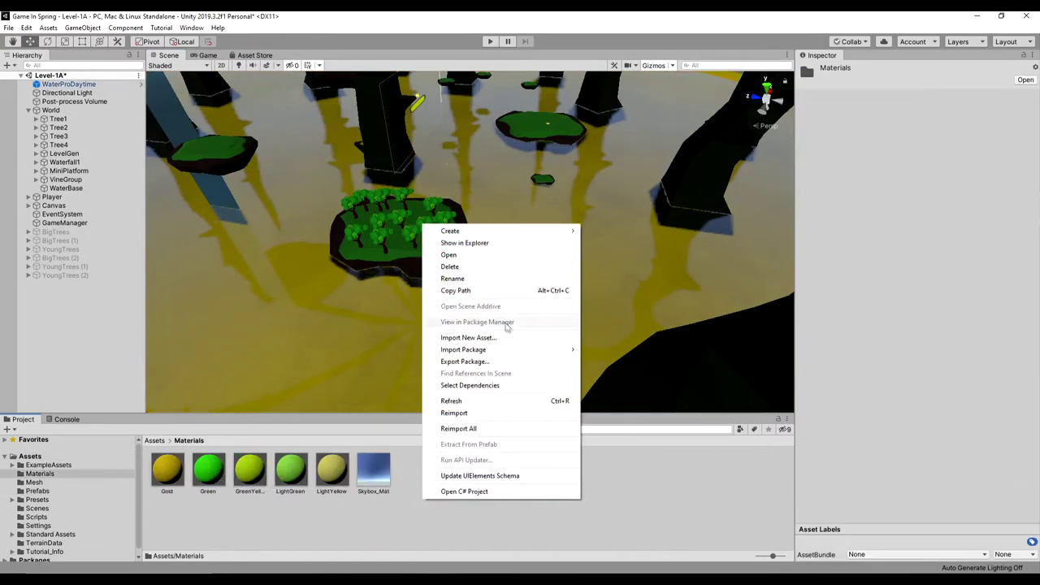
left_click(673, 282)
middle_click_drag(673, 281, 659, 221)
scroll(660, 220, "down", 10)
left_click(650, 236)
left_click_drag(208, 474, 244, 374)
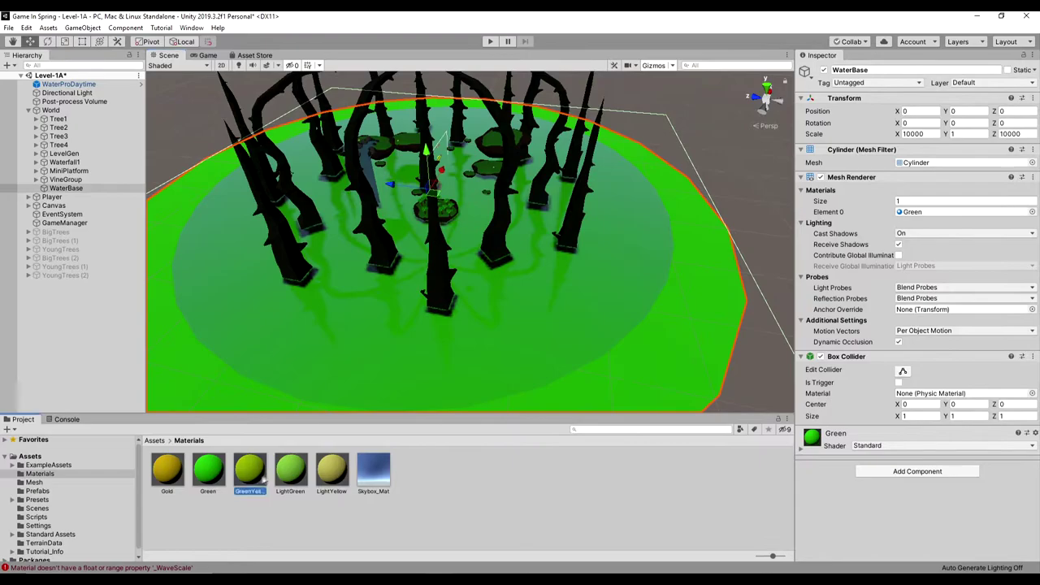
left_click_drag(258, 476, 406, 285)
scroll(418, 260, "up", 10)
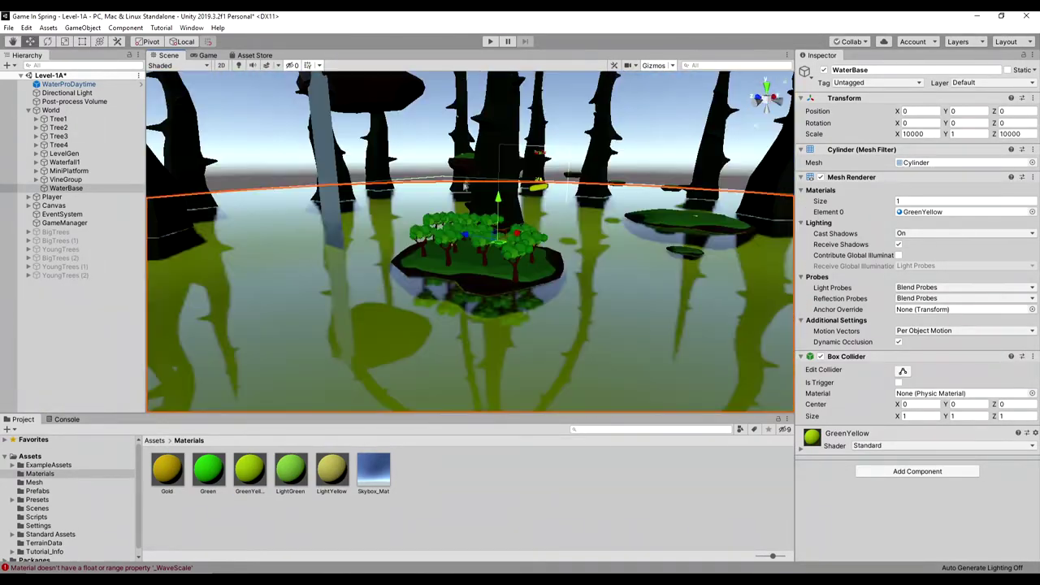
Recolour Skybox_Mat with a dark blue ground and a green sky tint, and briefly run the scene.
left_click(373, 472)
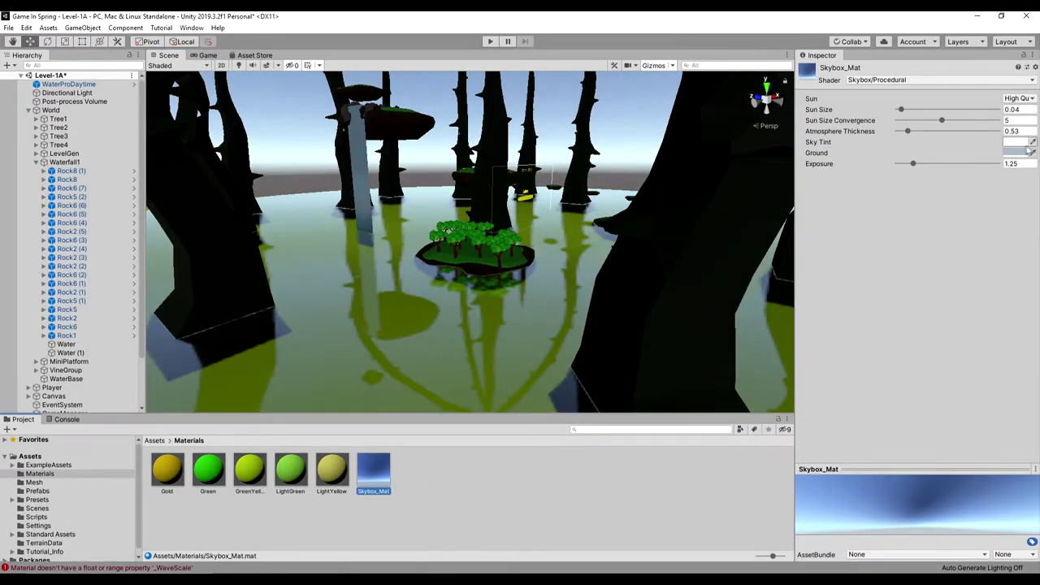
left_click(1016, 153)
left_click_drag(927, 364, 947, 358)
mouse_move(872, 407)
left_mouse_down()
mouse_move(900, 430)
mouse_move(881, 419)
left_mouse_up()
left_click_drag(935, 370, 945, 350)
left_click(972, 287)
left_click(1015, 142)
left_click(886, 331)
left_click(972, 287)
left_click(488, 42)
left_click(488, 41)
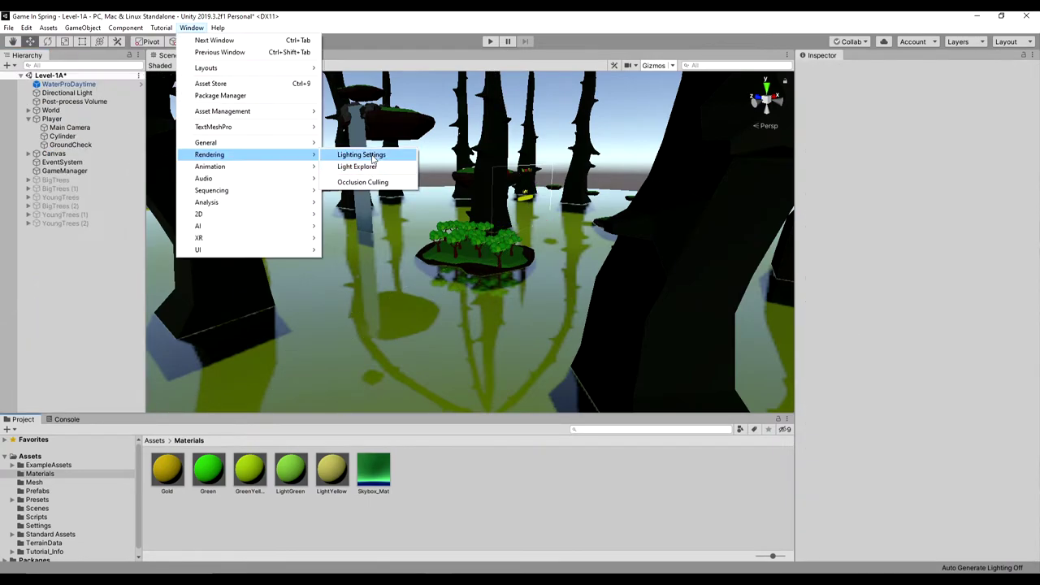
Try the environment lighting sources in Lighting Settings, keep Skybox, and apply Skybox_Mat as the scene's sky.
left_click(369, 155)
left_click(107, 96)
left_click(106, 108)
left_click(106, 97)
left_click(106, 120)
left_click(105, 96)
left_click(104, 108)
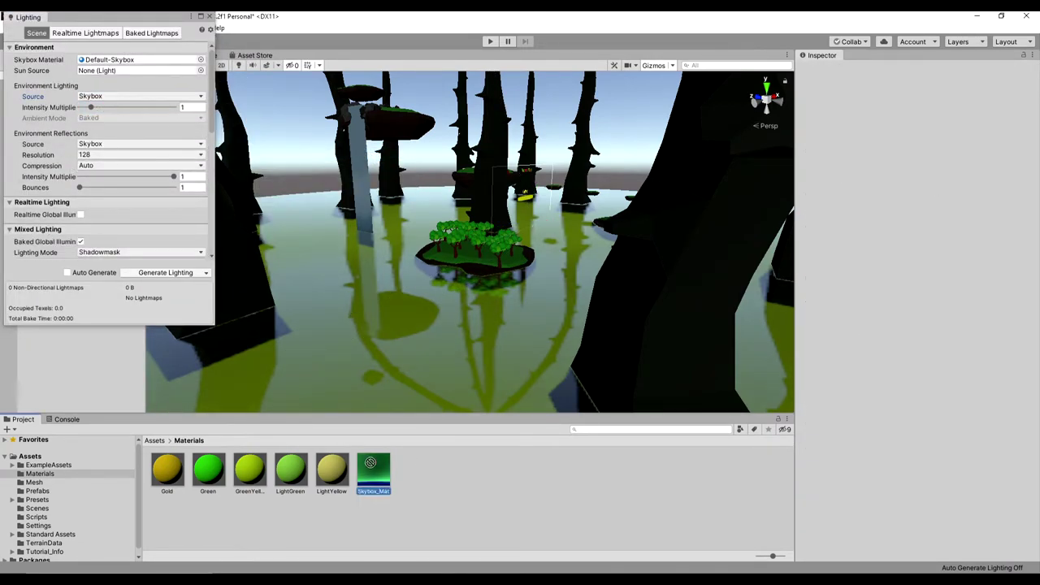
left_click_drag(370, 464, 642, 113)
left_click(209, 16)
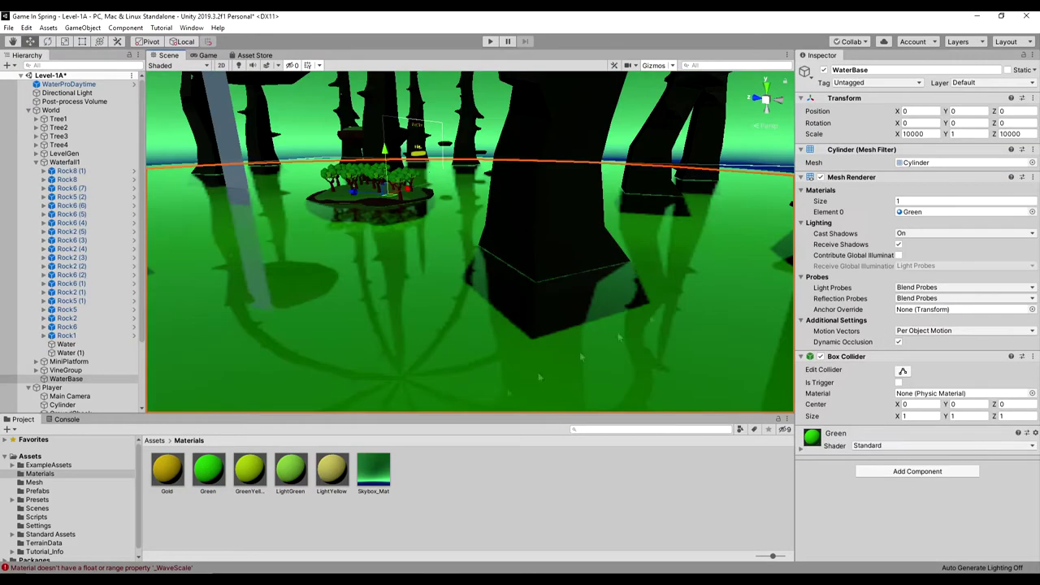
Create a material named Blue and give it a dark blue albedo colour.
right_click(412, 481)
mouse_move(463, 215)
left_click(600, 322)
type("Blue")
key("Return")
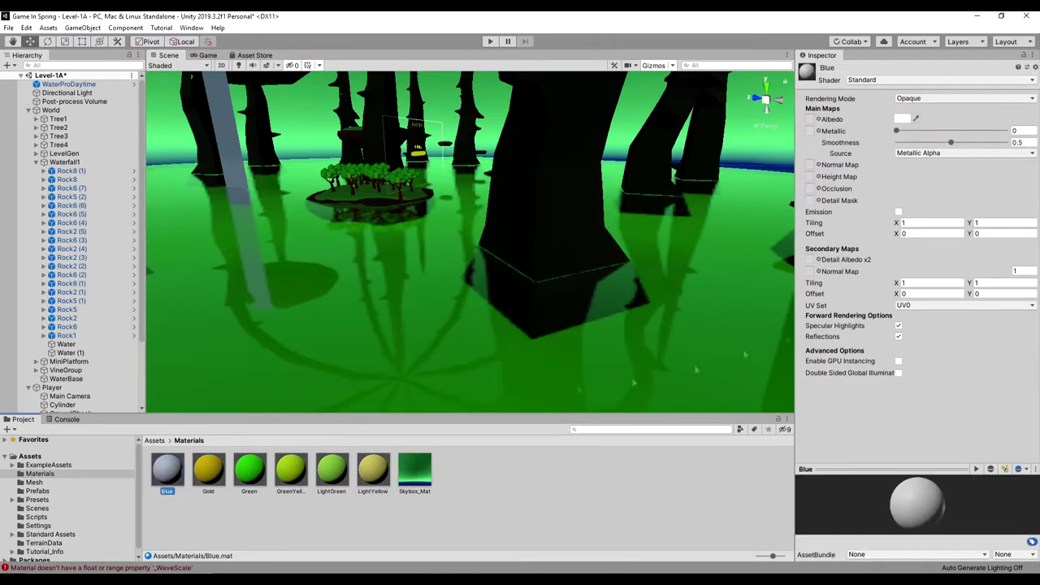
left_click(902, 119)
left_click(883, 421)
left_click_drag(918, 374, 957, 333)
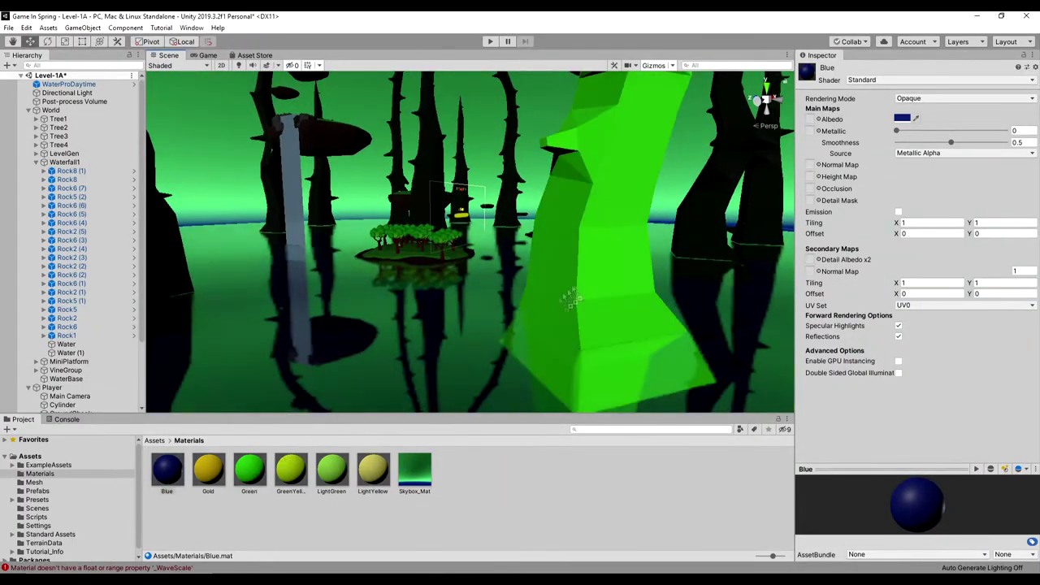
Create a material named DarkGreen and give it a dark green albedo colour.
left_click(481, 482)
right_click(513, 463)
mouse_move(568, 196)
left_click(697, 323)
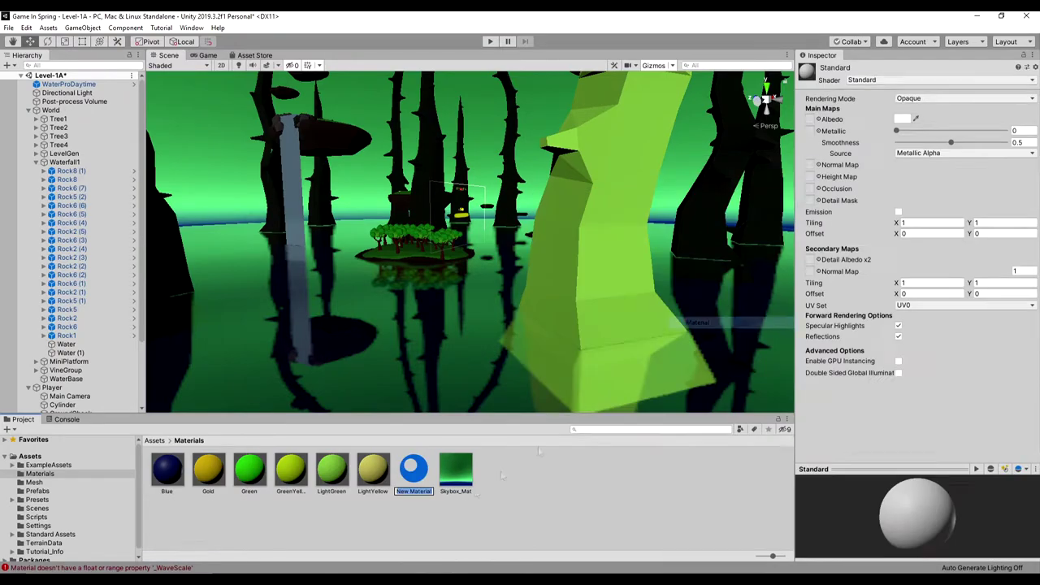
type("DarkGree")
key("Return")
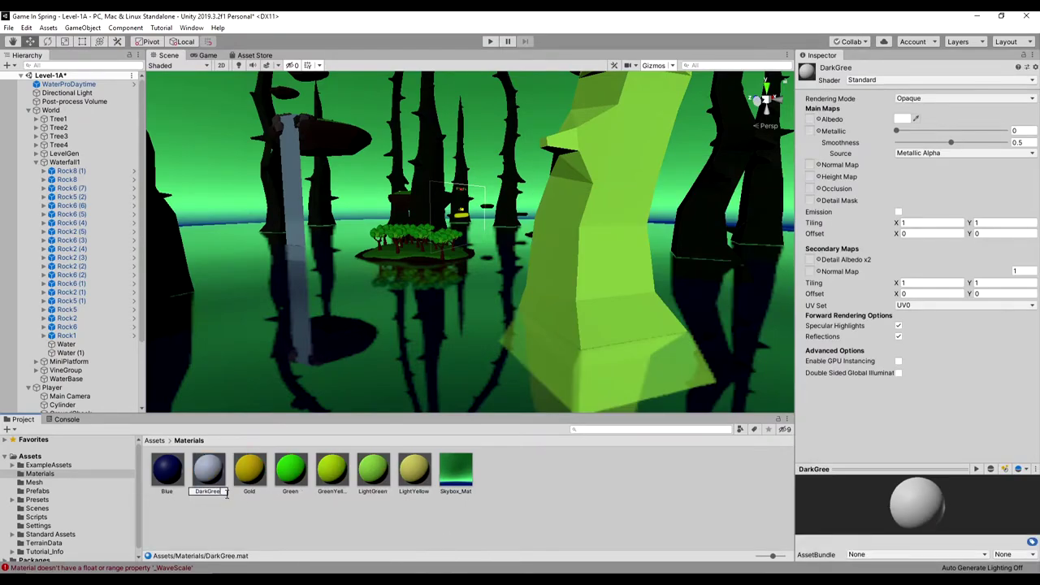
left_click(902, 119)
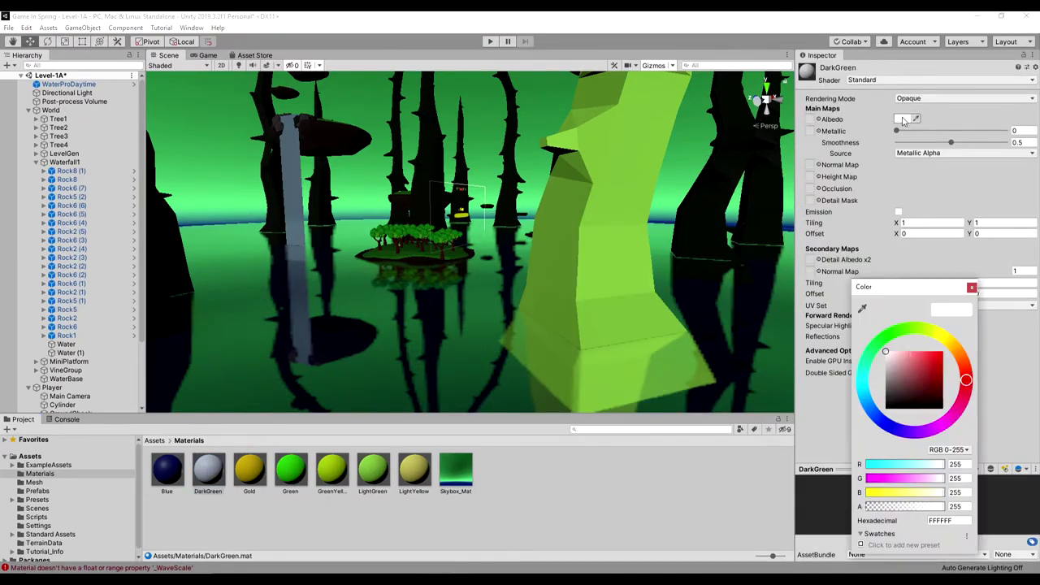
left_click(919, 382)
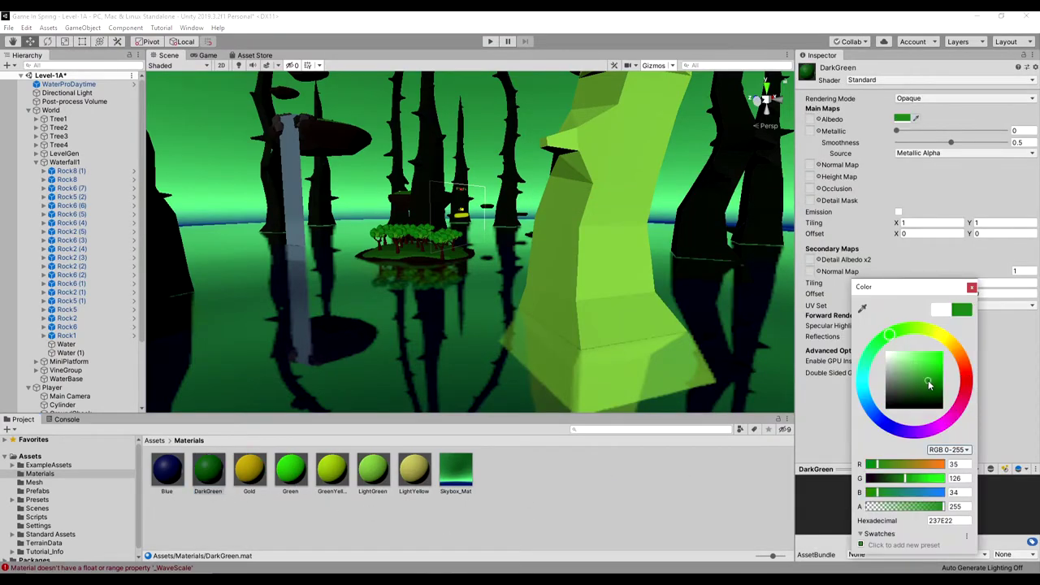
left_click(715, 373)
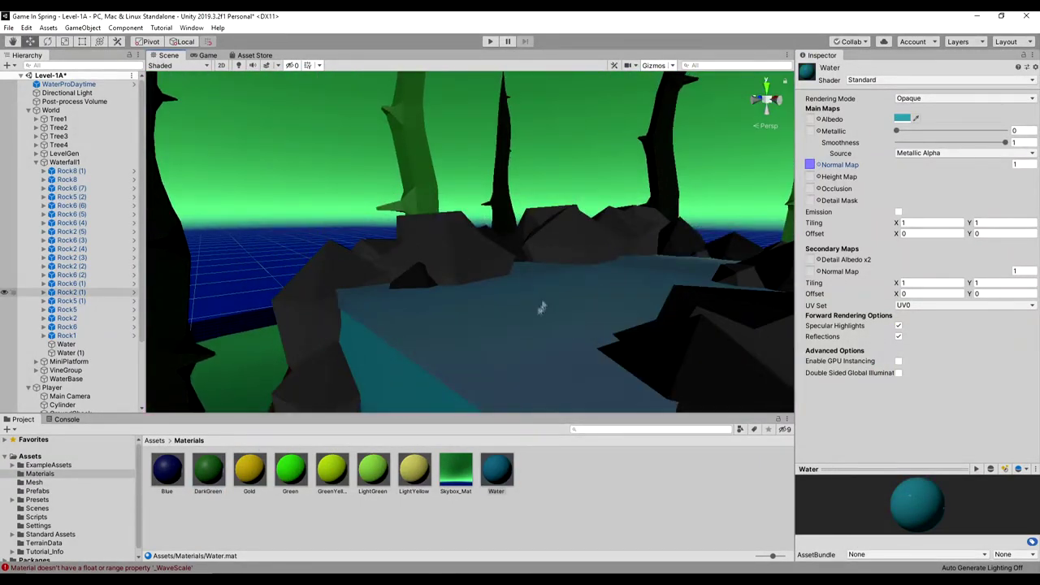
Try a water texture as the Water material's normal map and check it on the waterfall surfaces.
left_click(525, 340)
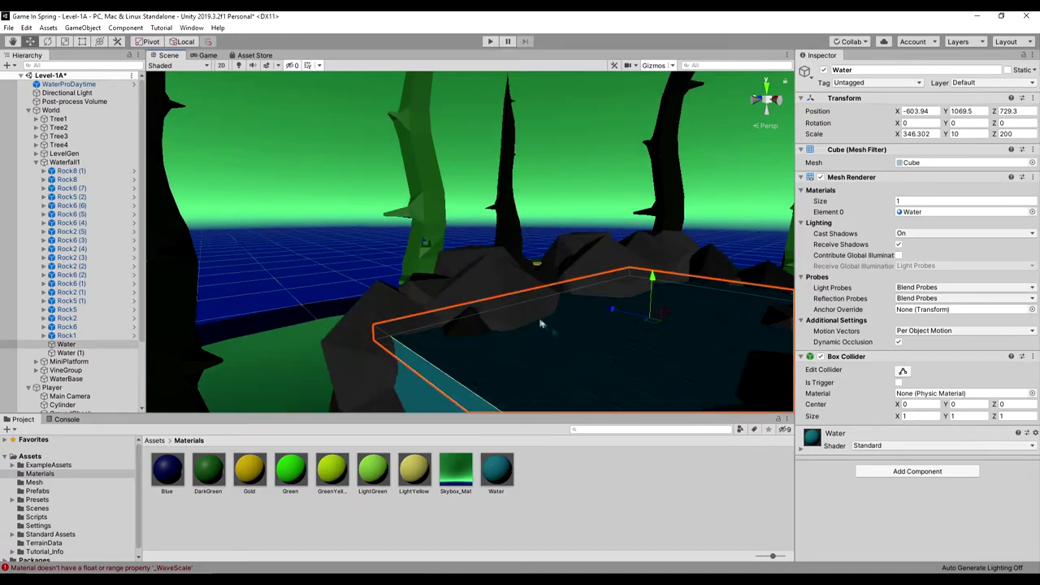
left_click(498, 474)
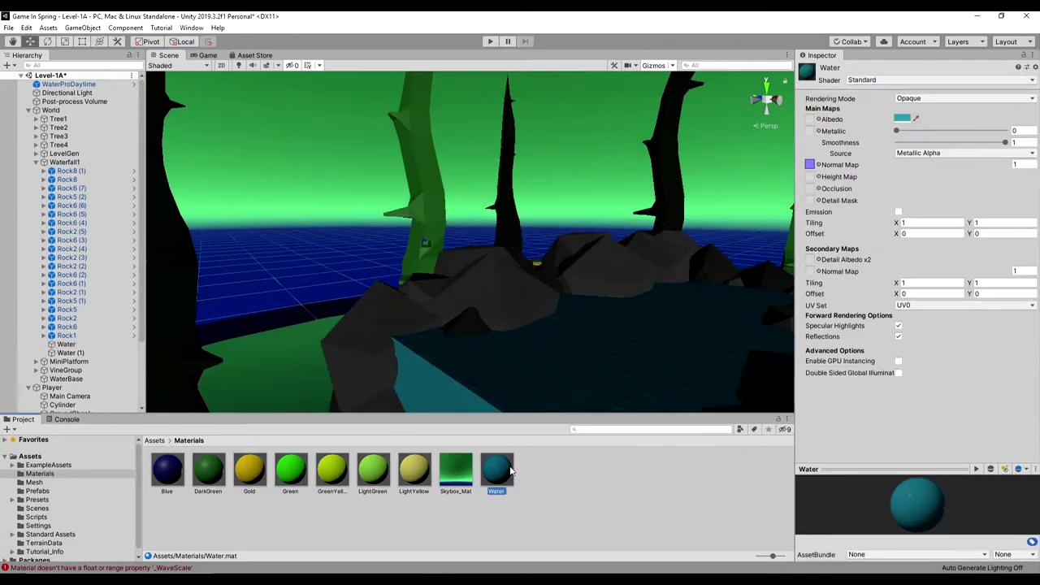
left_click(819, 164)
type("water")
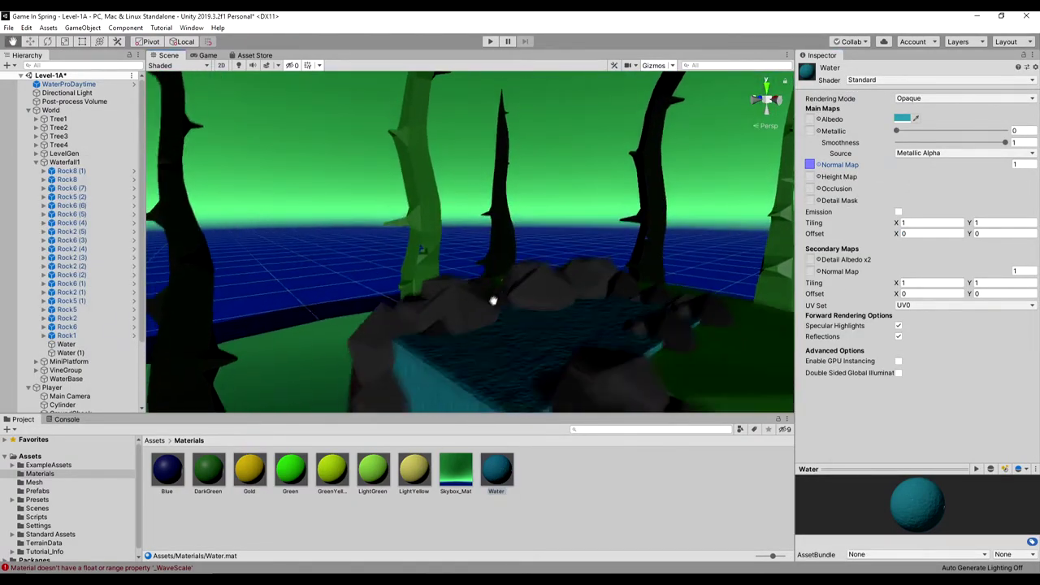
left_click(461, 375)
left_click(455, 378)
left_click(445, 383)
left_click(468, 339)
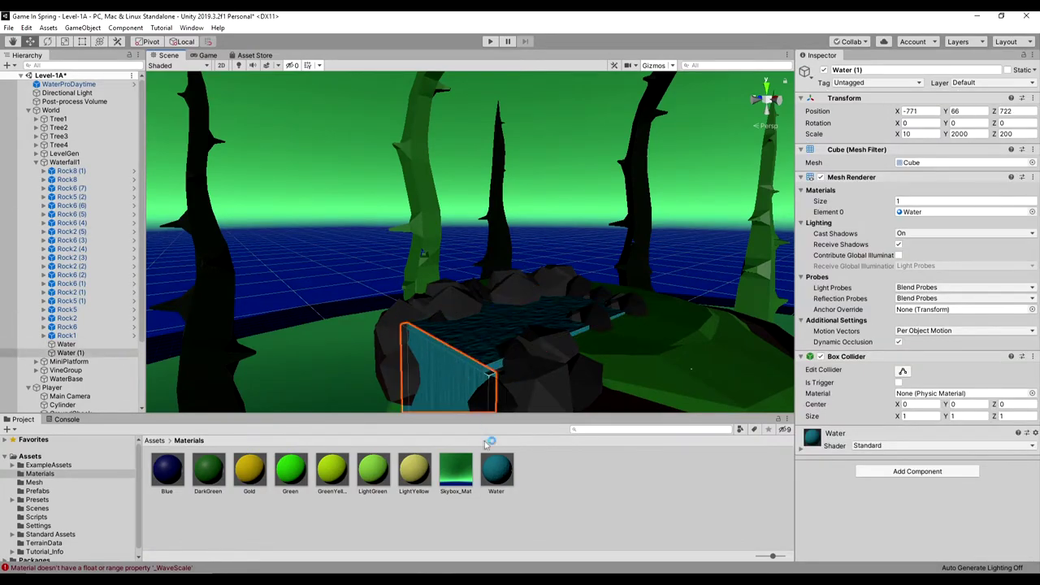
Set the Water material's normal map to None to compare the plain surface.
left_click(502, 465)
left_click(819, 165)
left_click_drag(238, 344, 238, 203)
left_click(36, 214)
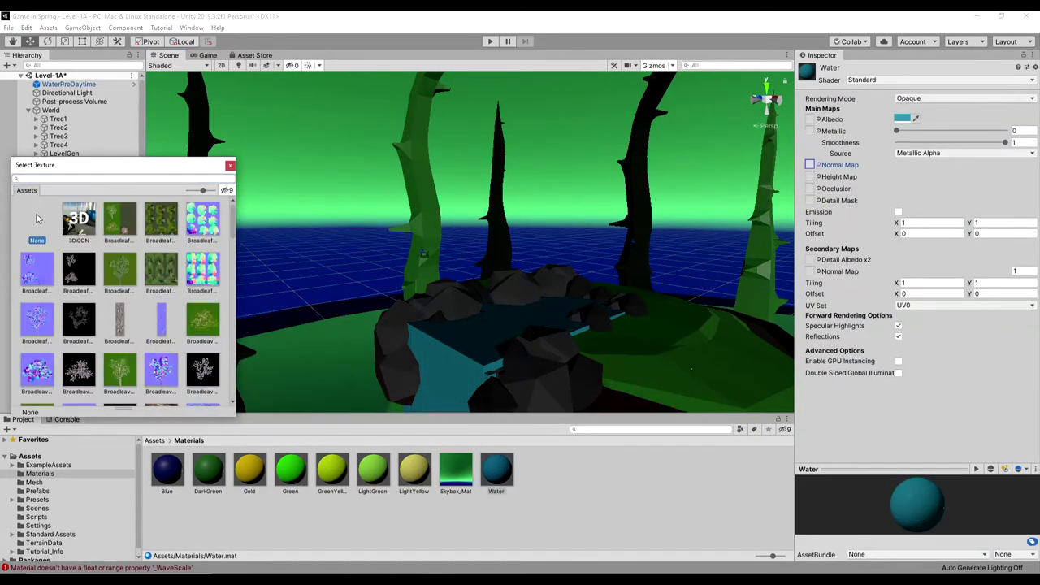
left_click(233, 165)
Search the textures for water and assign WaterBump as the Water material's normal map.
left_click(820, 165)
scroll(111, 325, "down", 12)
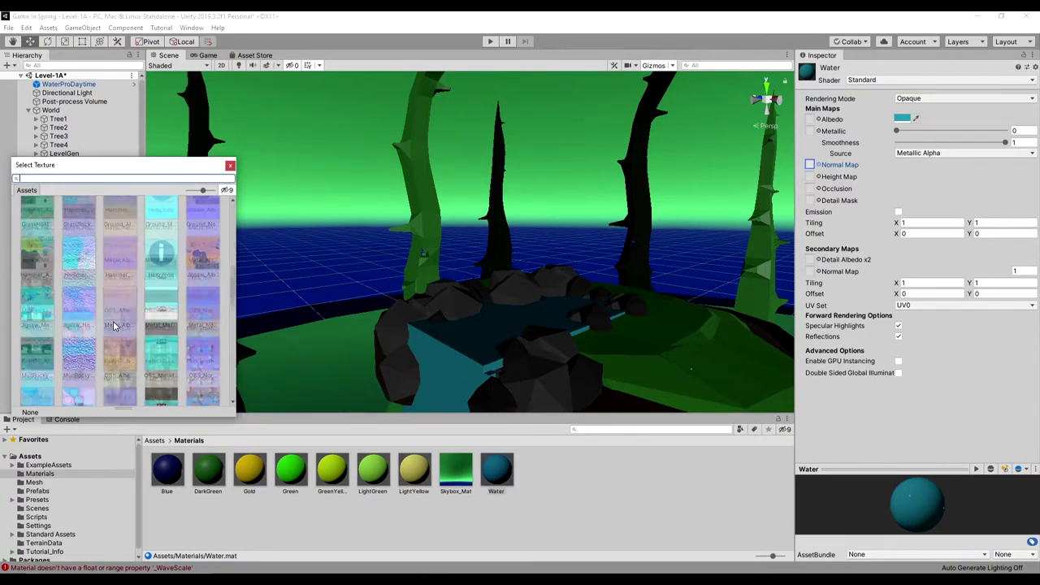
left_click(204, 222)
left_click(102, 178)
type("water")
left_click(162, 223)
left_click(209, 228)
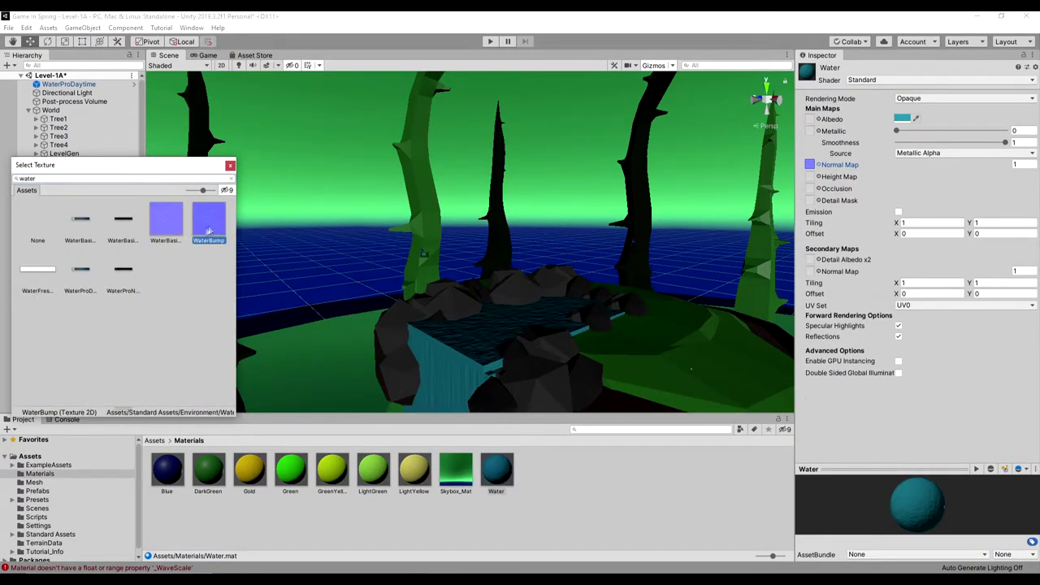
left_click(231, 165)
Apply the Brown material to the undersides of the stepping stones and floating islands.
scroll(455, 313, "up", 4)
middle_click_drag(455, 313, 586, 325)
left_click(599, 329)
left_click_drag(563, 253, 564, 234)
left_click_drag(583, 284, 574, 279)
right_click_drag(557, 248, 548, 312)
key("f")
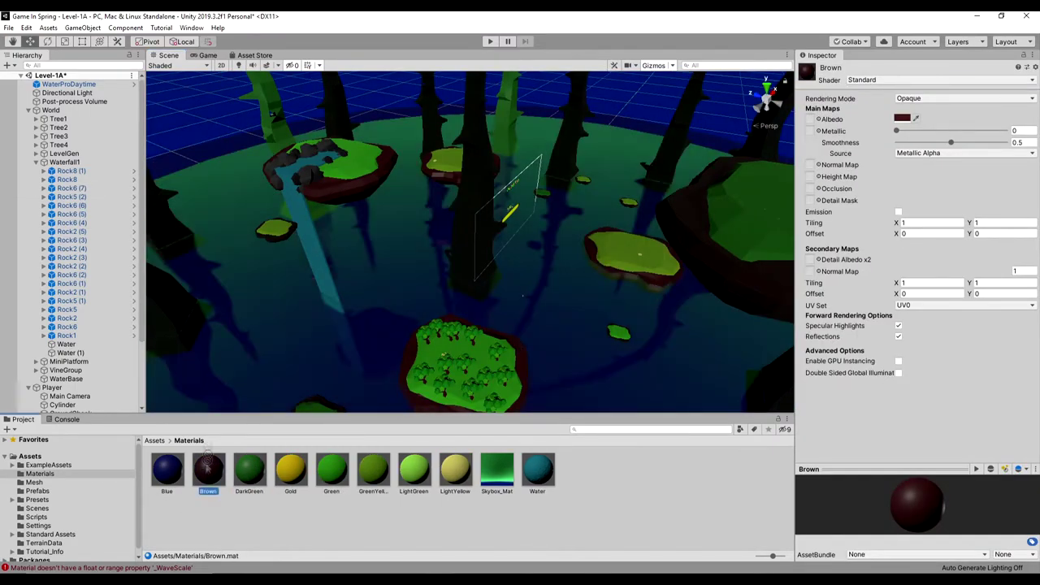
left_click_drag(208, 456, 543, 203)
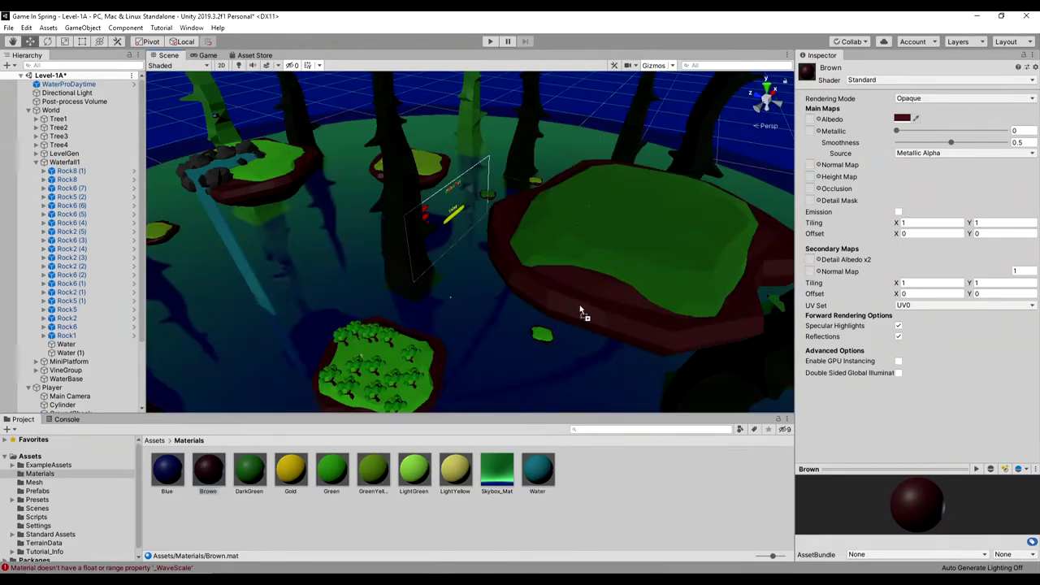
left_click_drag(580, 314, 646, 271)
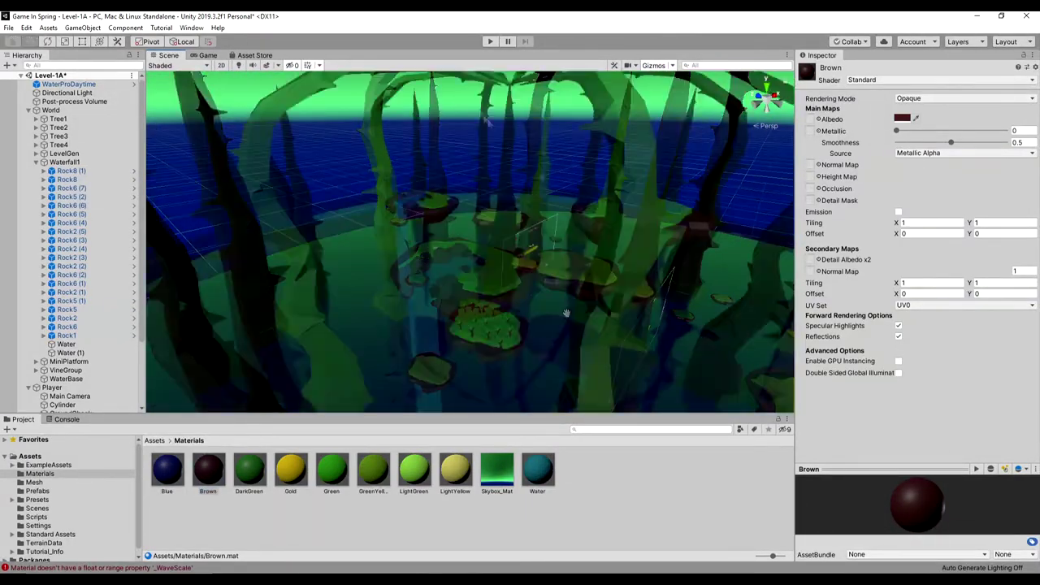
Collapse the Player object and move it along X so it starts on the tree-covered island.
left_click(488, 42)
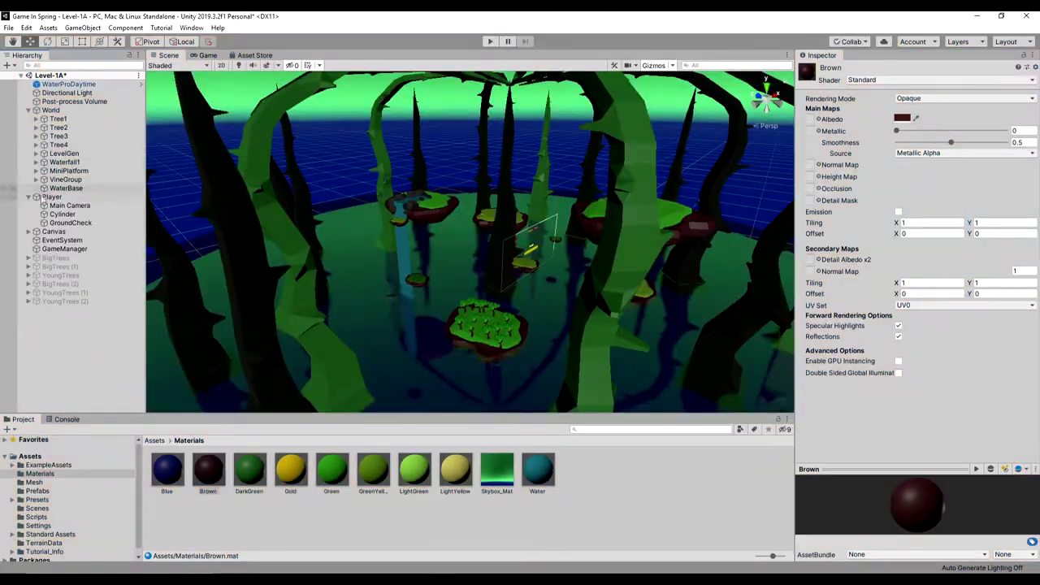
left_click(29, 197)
double_click(45, 197)
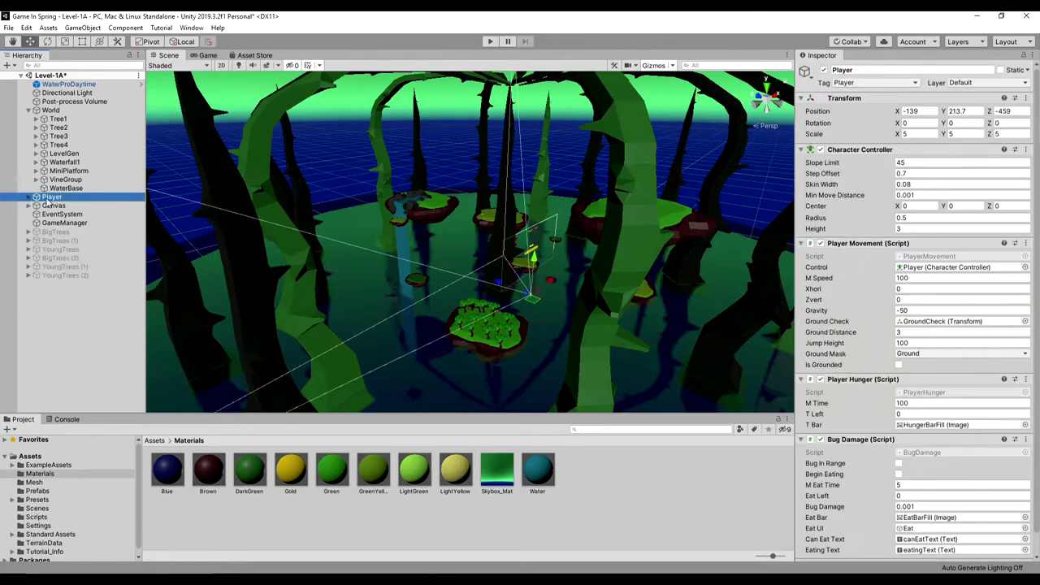
left_click_drag(618, 260, 365, 283, "alt")
scroll(365, 283, "down", 5)
left_click_drag(648, 344, 447, 204)
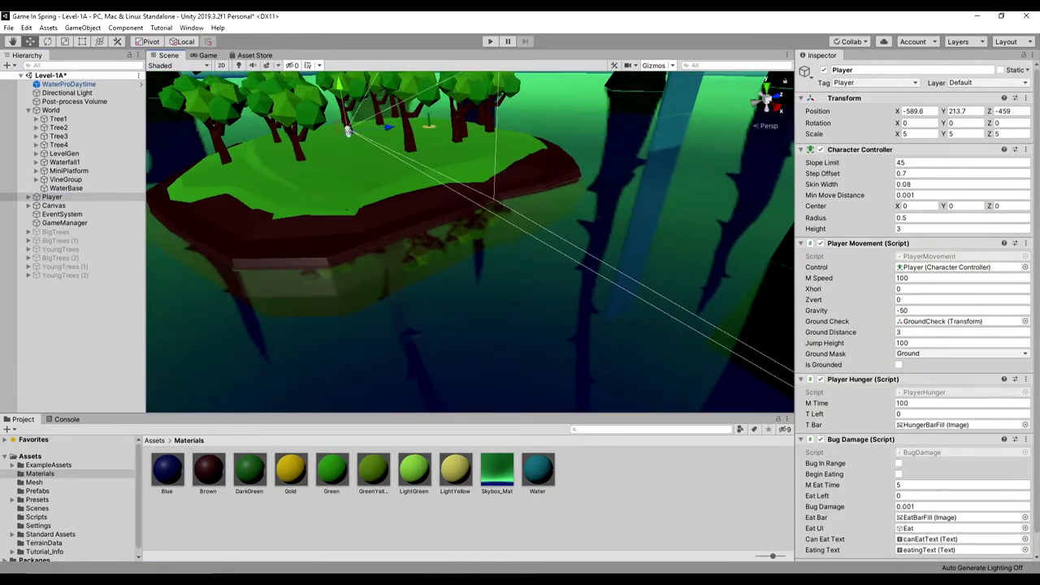
Playtest the level by jumping and walking around the tree island, and select the Green material.
left_click(487, 39)
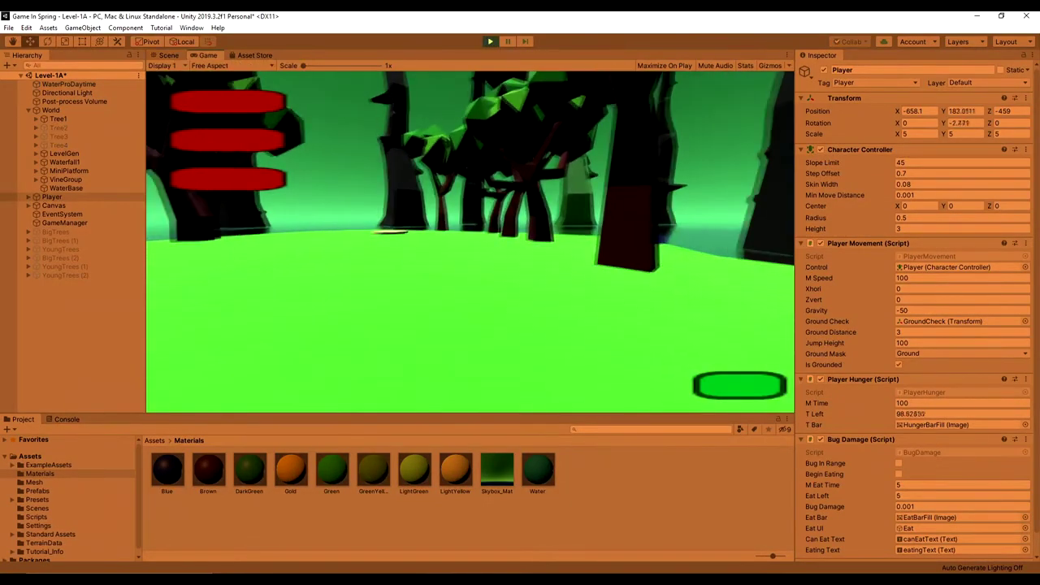
key("space")
key("a")
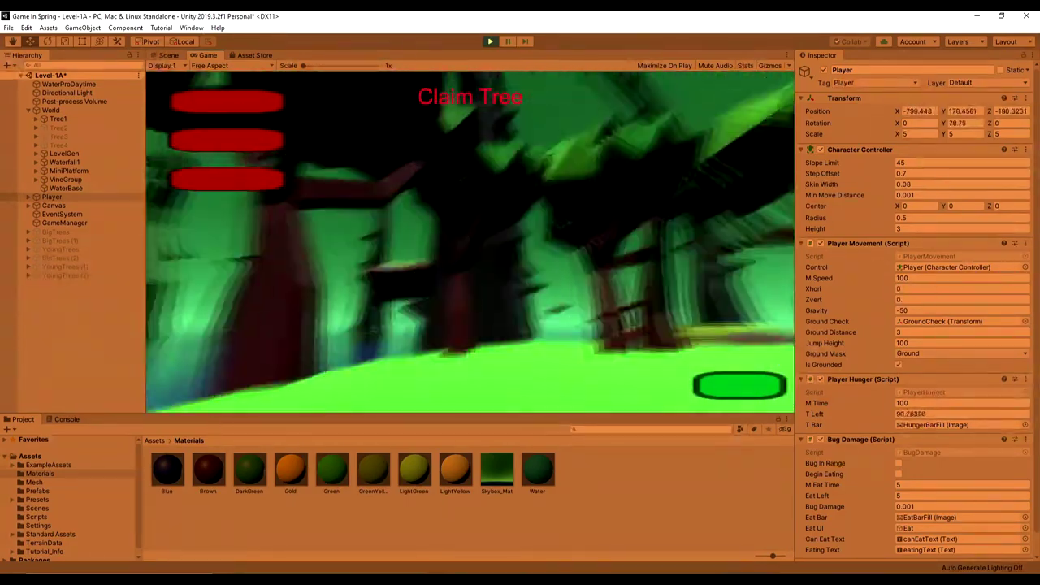
left_click(340, 480)
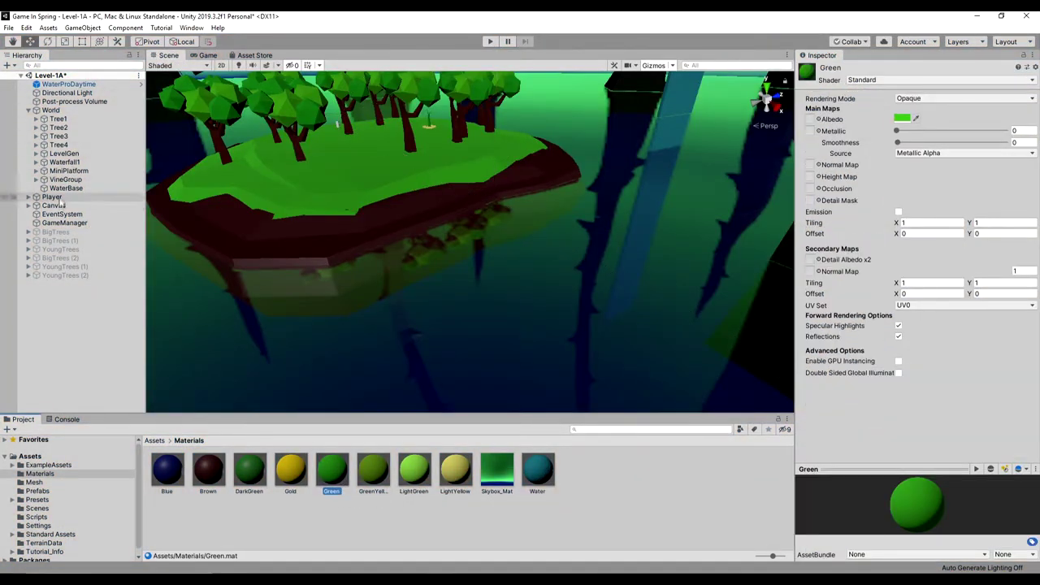
Playtest the level with the Directional Light's intensity at 1 and 0.5, and settle on an intensity of 0.8.
left_click(66, 93)
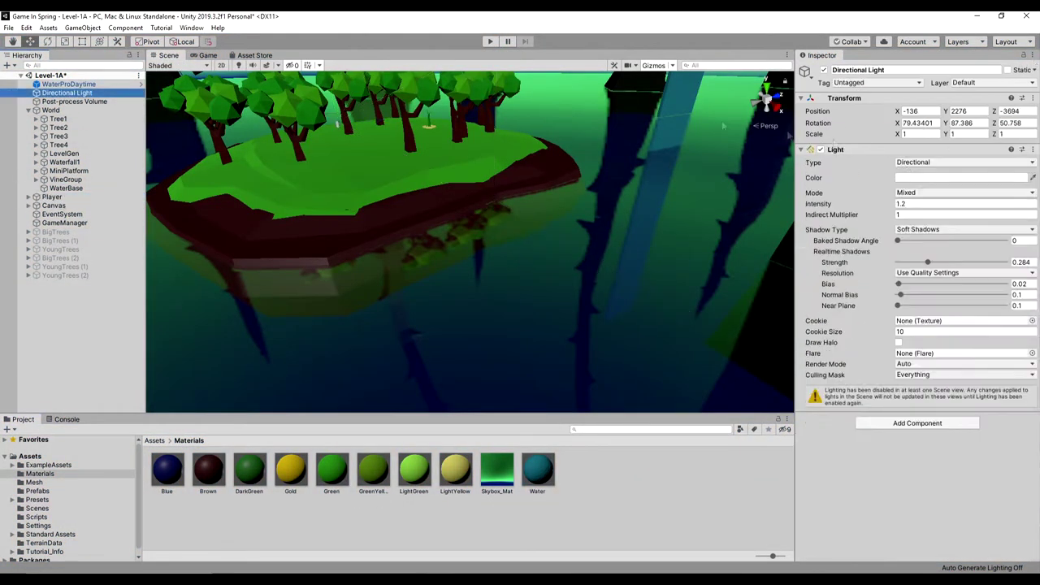
type("1")
left_click(490, 40)
left_click_drag(899, 208, 853, 209)
left_click(491, 40)
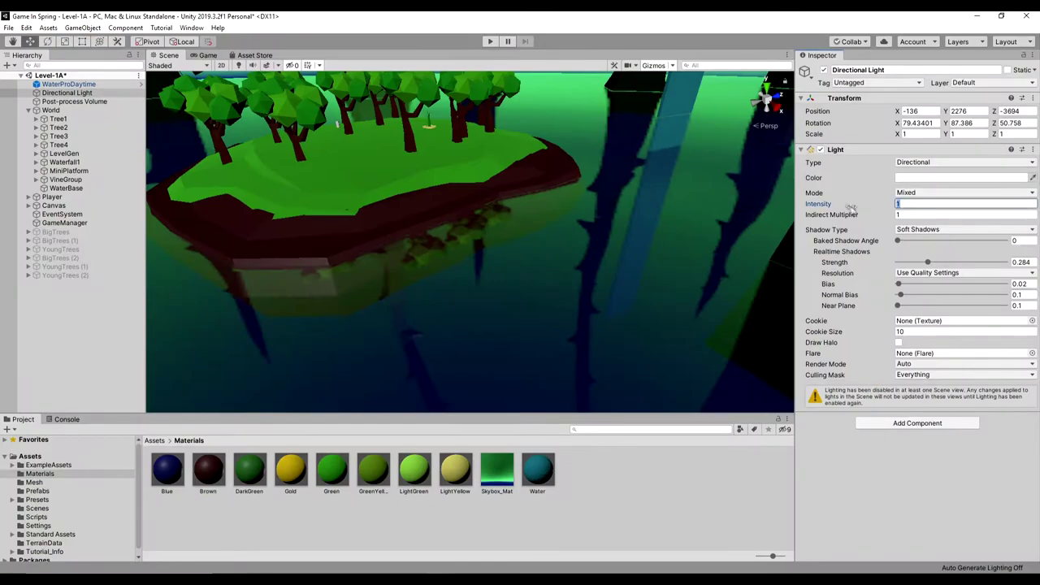
left_click(490, 43)
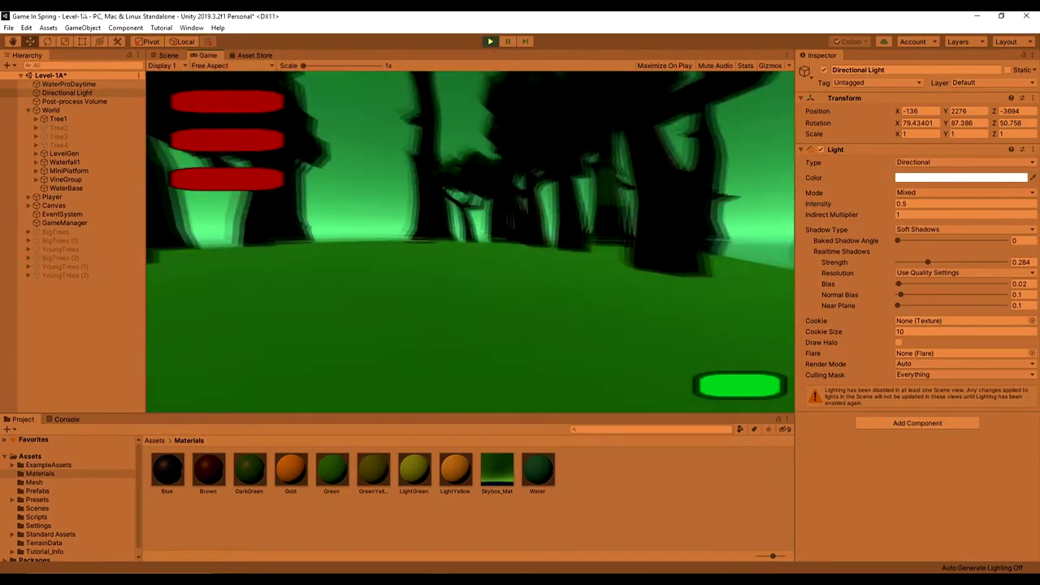
key("super")
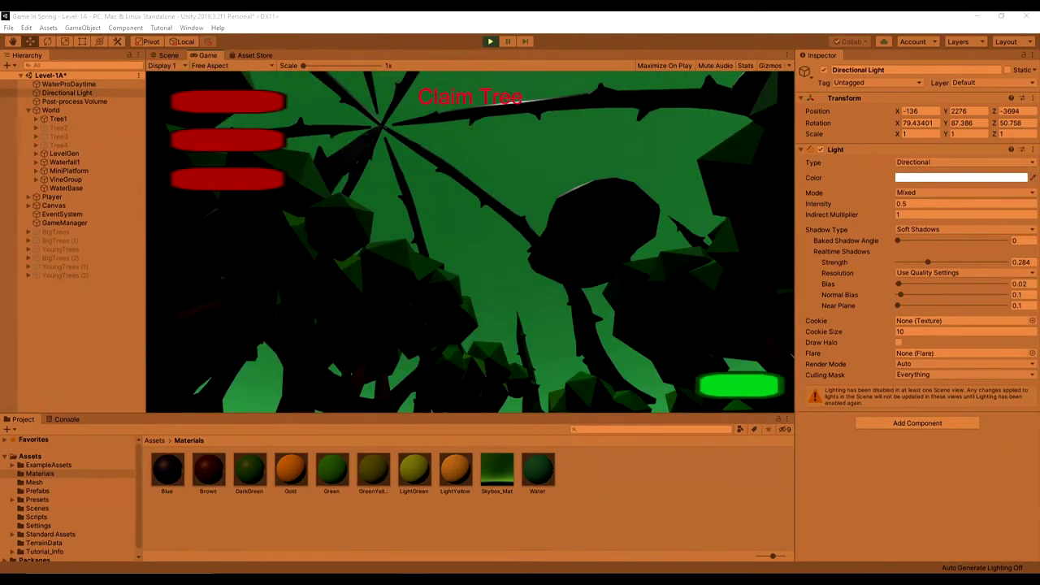
left_click(488, 42)
left_click(916, 205)
right_click_drag(520, 268, 540, 304)
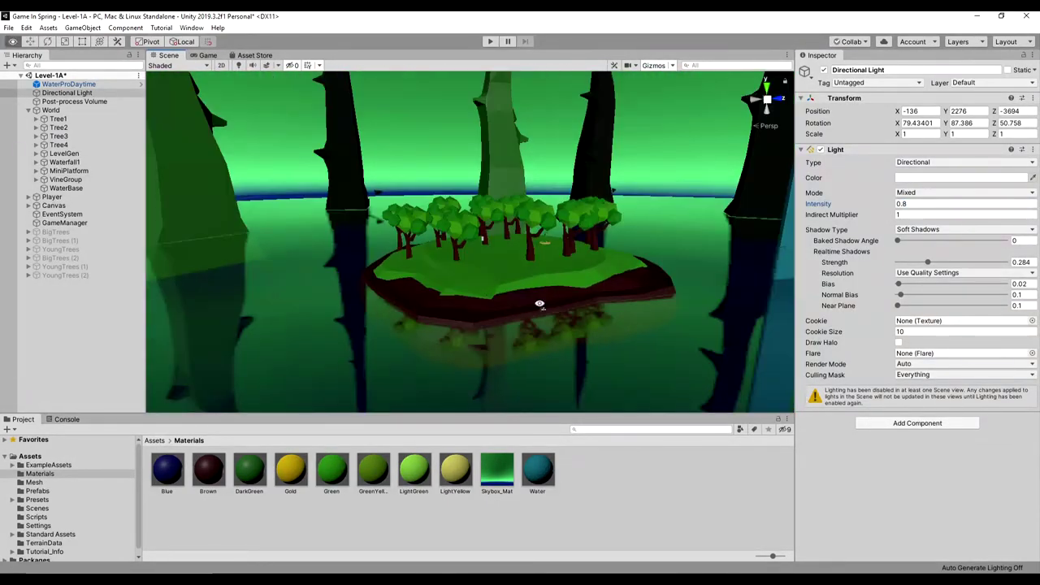
Recolour the Skybox_Mat material from green to a grey-blue sky with a pale orange horizon.
left_click(497, 472)
left_click(1015, 143)
left_click_drag(956, 353, 842, 339)
left_click(973, 288)
left_click(498, 476)
left_click(1016, 153)
left_click(943, 352)
left_click(907, 253)
left_click(1015, 142)
left_click(972, 287)
left_click(1015, 153)
left_click(960, 354)
left_click_drag(932, 355, 910, 363)
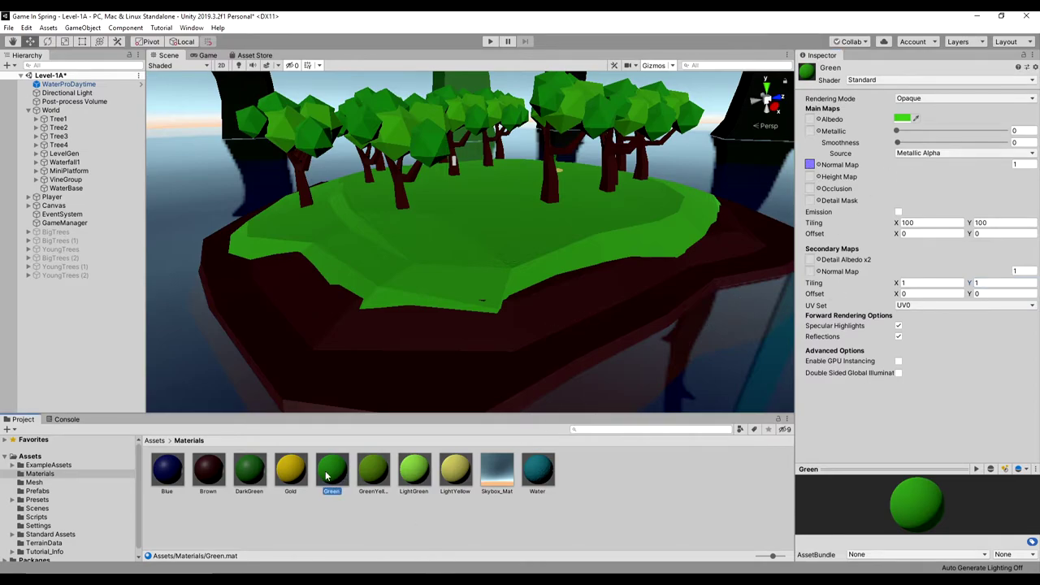
Search the textures for mud, try one as the Brown material's normal map and set its main tiling to 100 by 100.
left_click(219, 474)
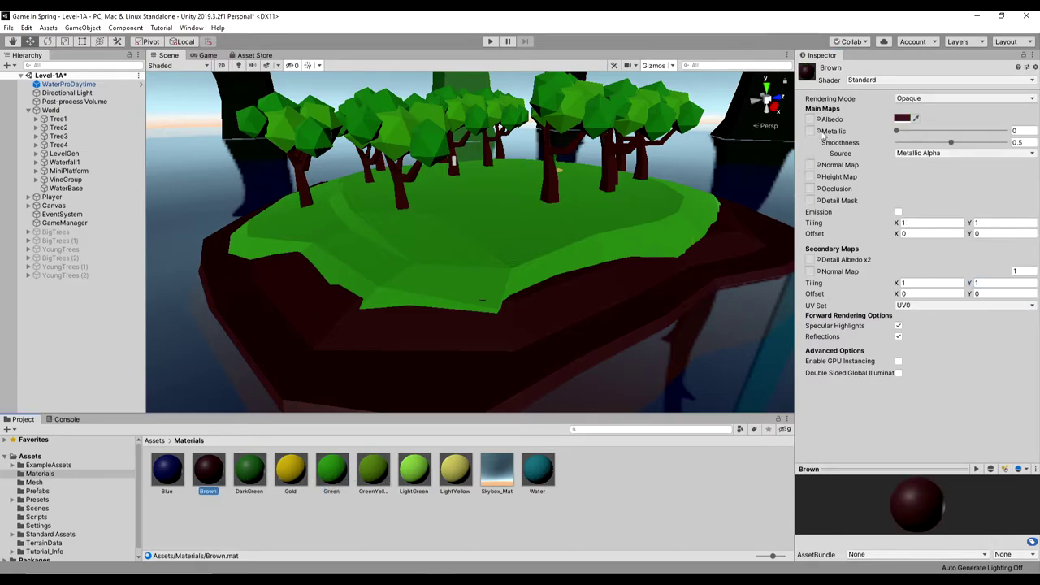
left_click(819, 165)
type("mud")
double_click(121, 217)
left_click(915, 224)
type("100")
left_click(989, 225)
type("100")
Try another X tiling for the Brown material on the large island's underside and undo the material changes.
right_click_drag(537, 301, 478, 298)
left_click_drag(895, 224, 899, 224)
key("ctrl+z")
left_click(343, 244)
left_click(342, 245)
left_click(316, 260)
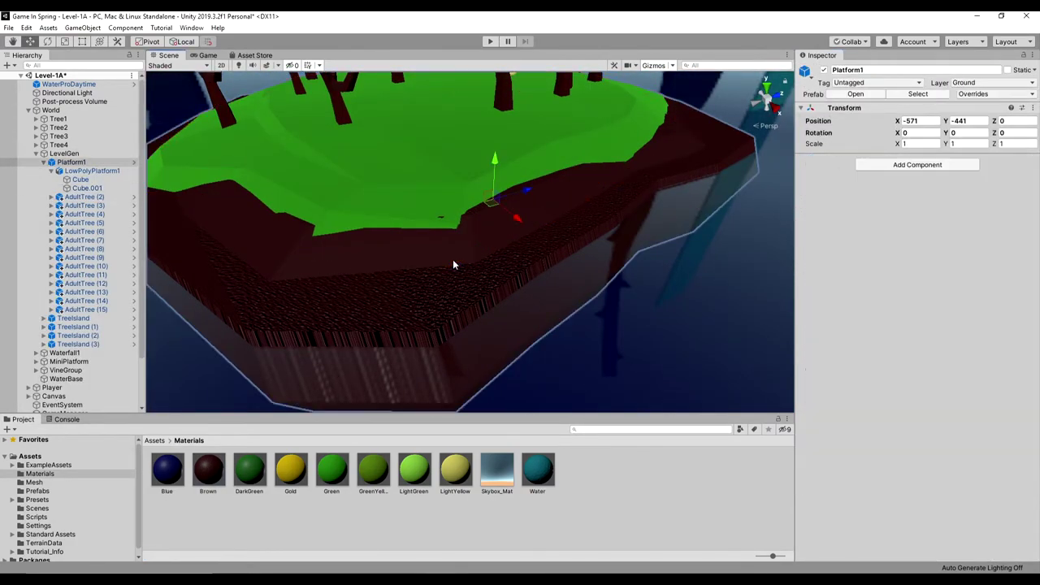
key("ctrl+z")
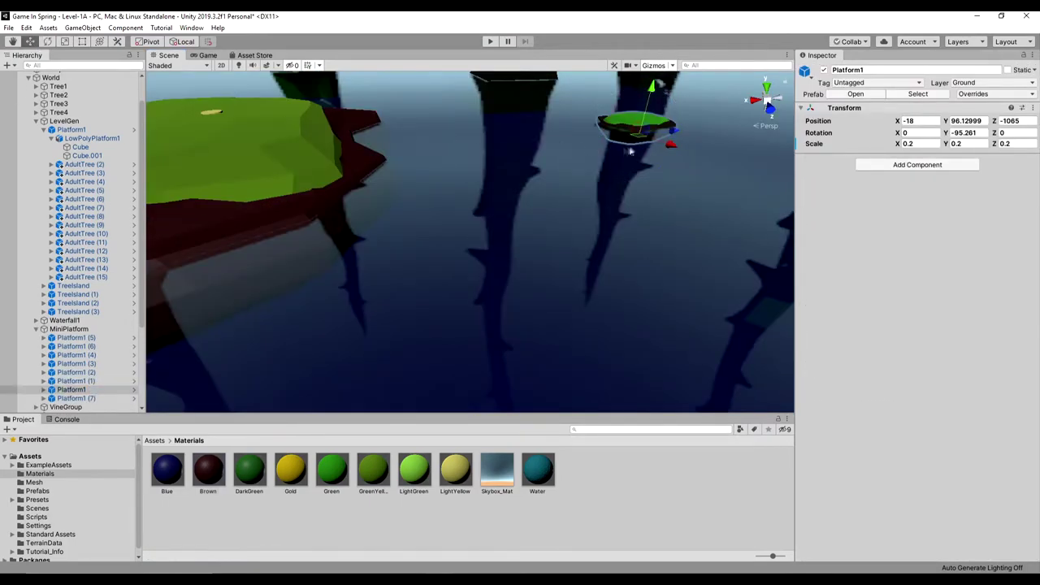
Move the Platform1 stepping stone to about X 239, Z -1080 and duplicate it, with Platform1 (1) at about Y 186.
left_click_drag(630, 140, 520, 142)
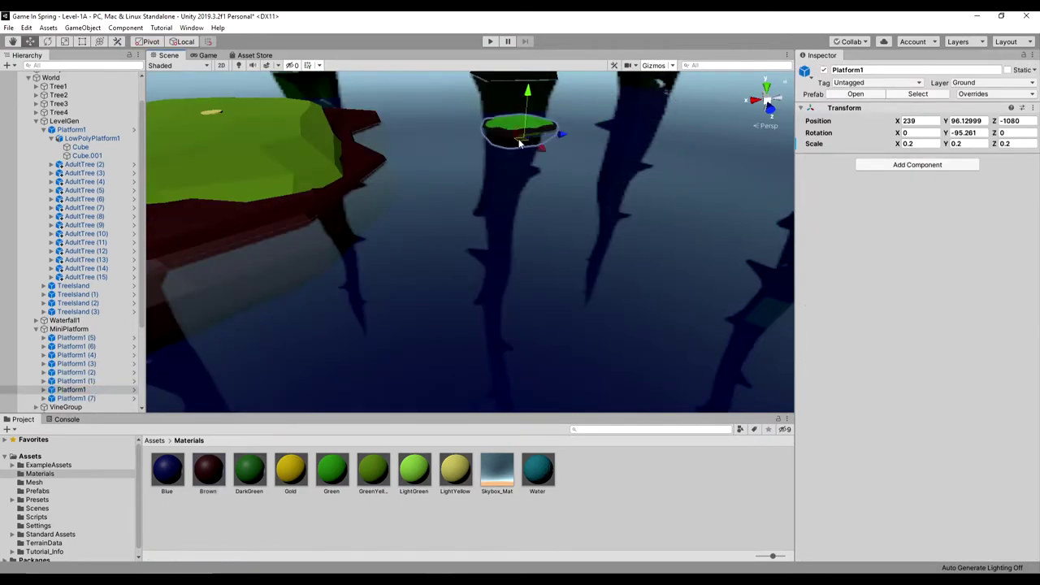
key("ctrl+d")
left_click_drag(639, 135, 459, 175)
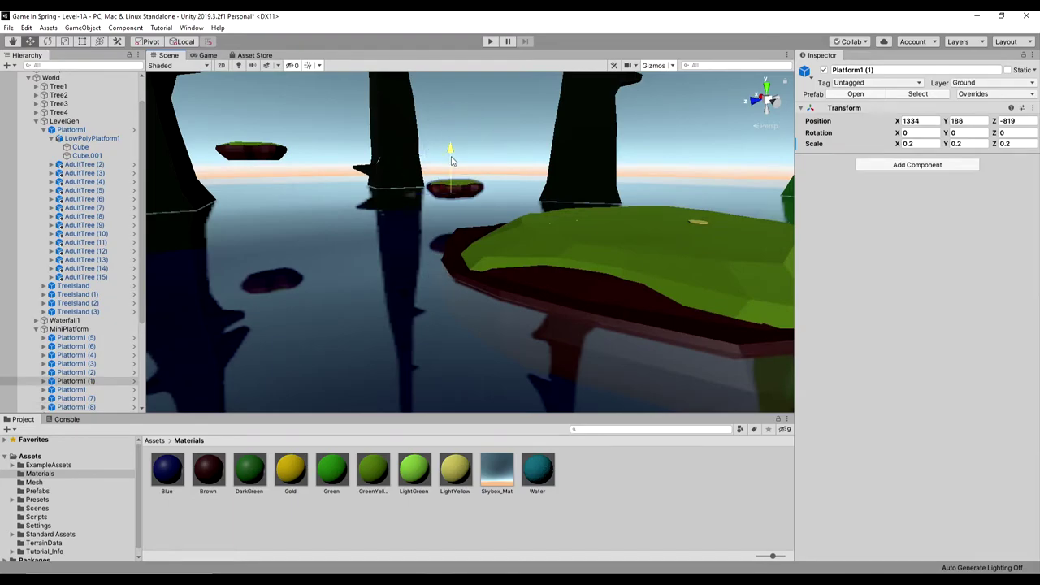
Playtest the level by running forward and jumping between the islands, restart it once and stop.
left_click(486, 42)
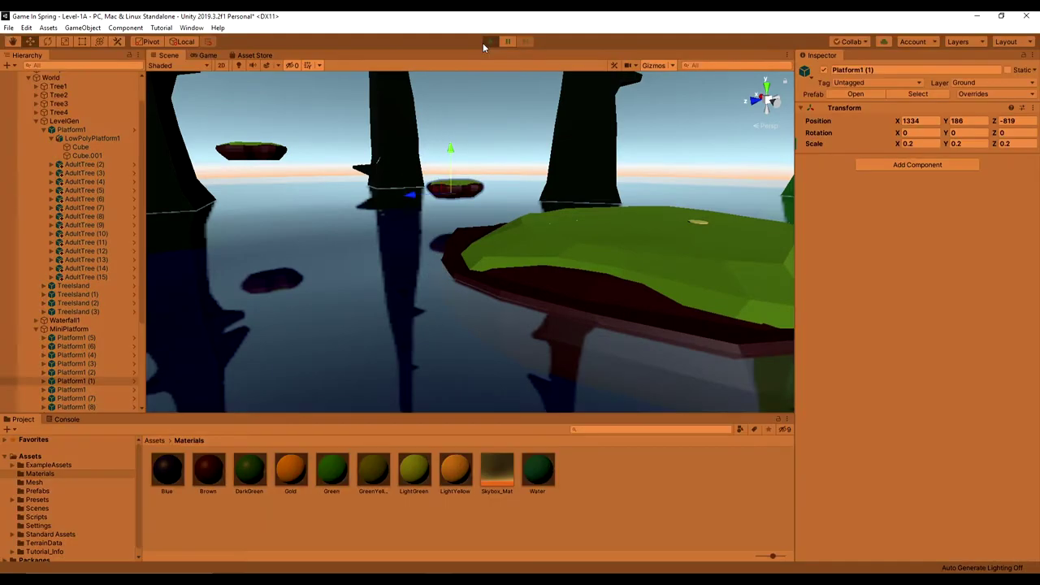
key("w")
key("w")
key("space")
key("space")
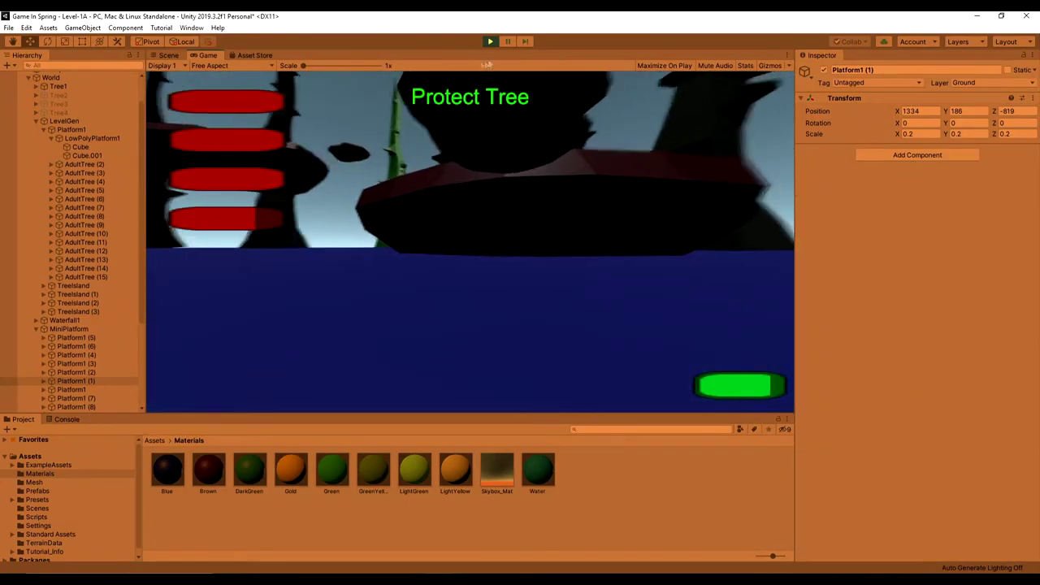
left_click(489, 44)
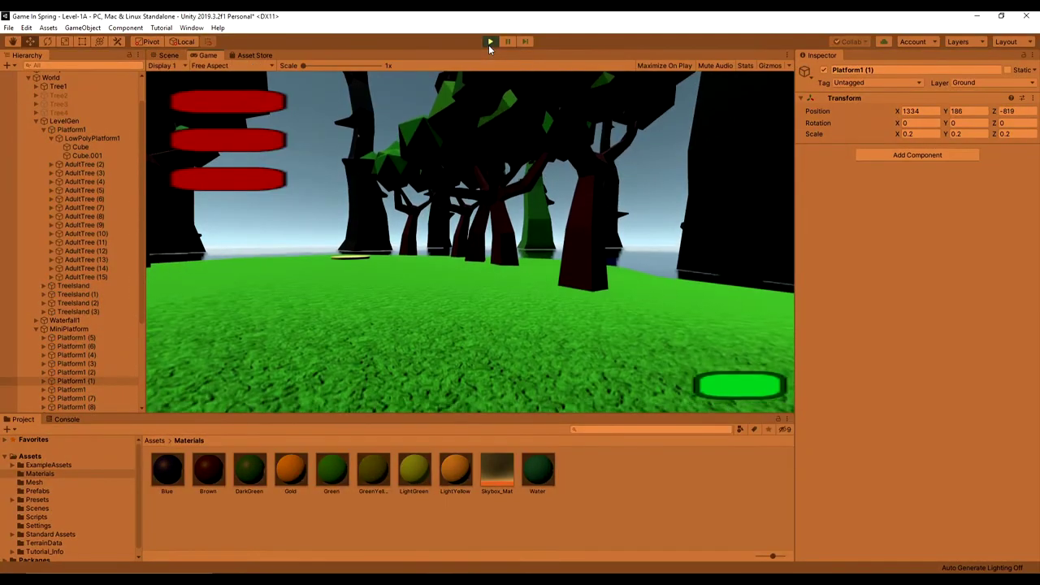
left_click(489, 46)
Save the current scene and the project.
left_click(9, 28)
left_click(24, 68)
left_click(9, 28)
left_click(32, 119)
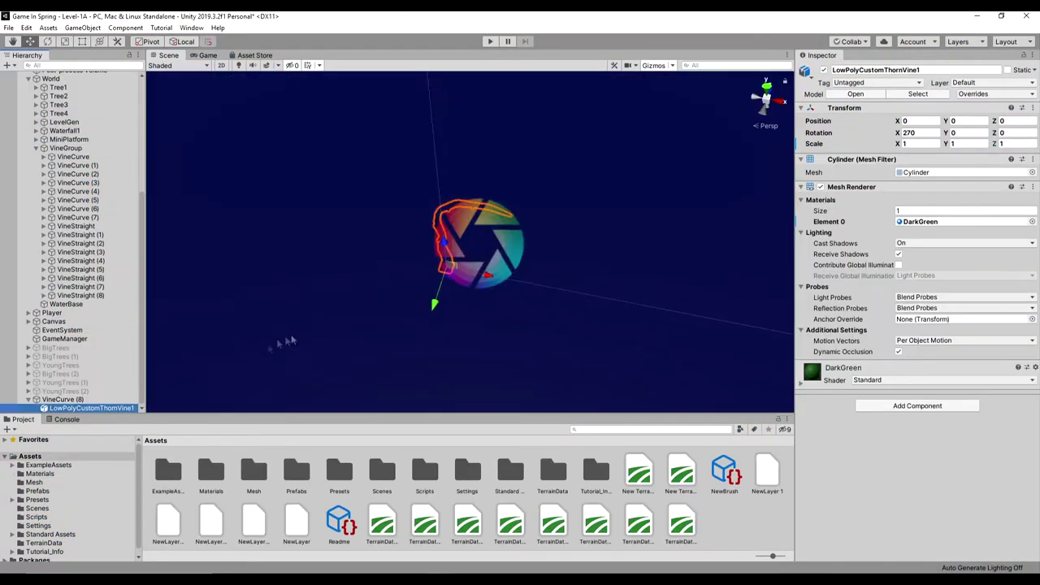
Save VineCurve (8) as a prefab named VineCurve in the Prefabs folder and delete the scene copy.
left_click(32, 400)
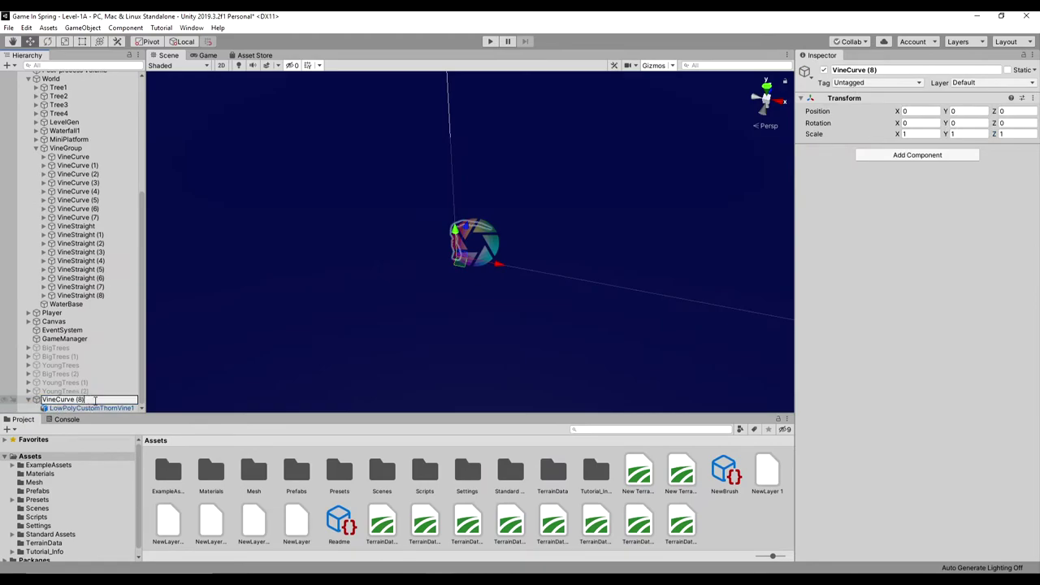
key("Return")
left_click(29, 400)
double_click(288, 477)
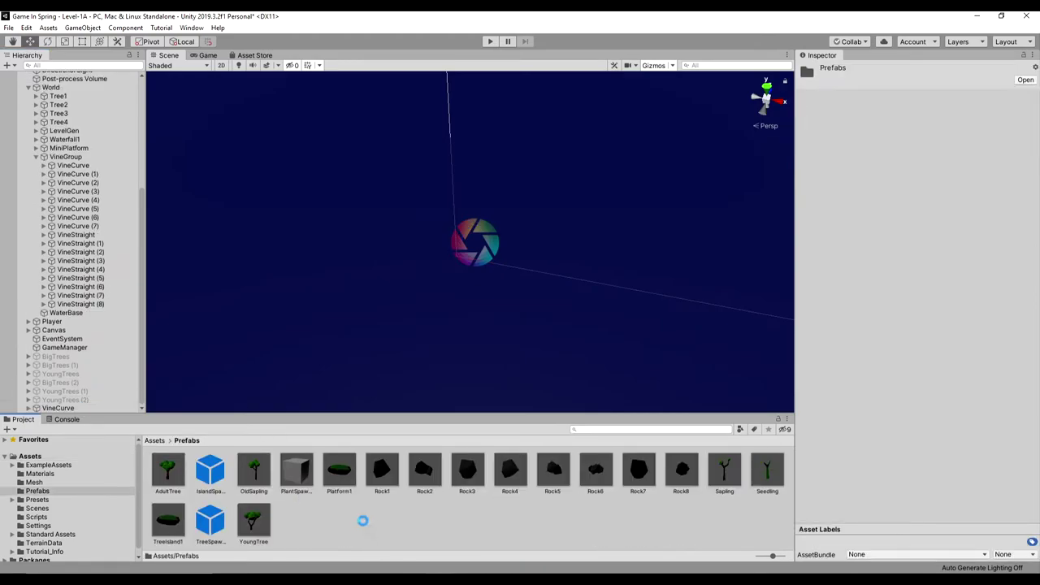
left_click(50, 409)
key("Delete")
Duplicate VineStraight and move the copy out of VineGroup to the scene root.
left_click(79, 246)
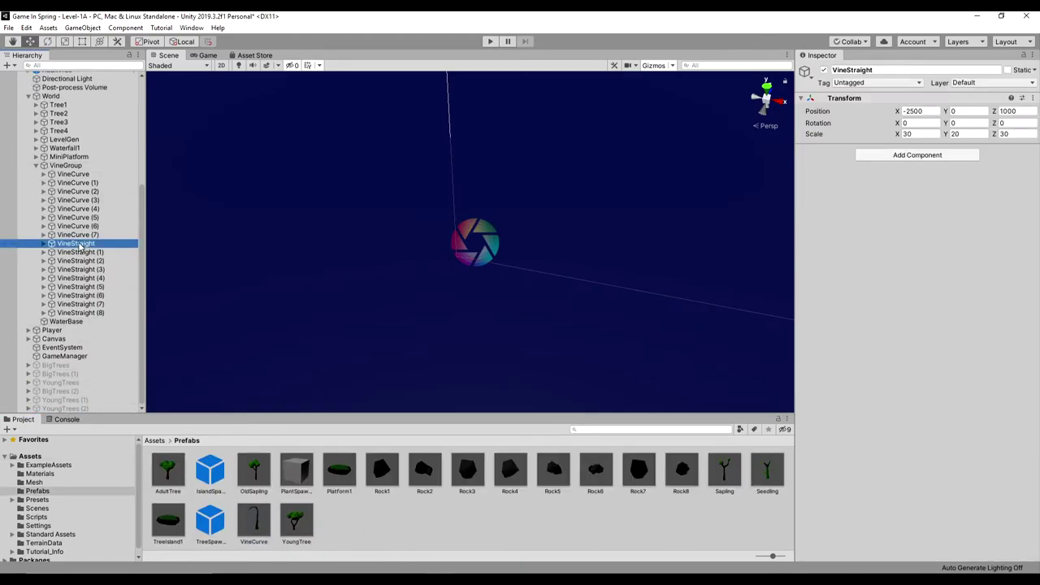
key("ctrl+d")
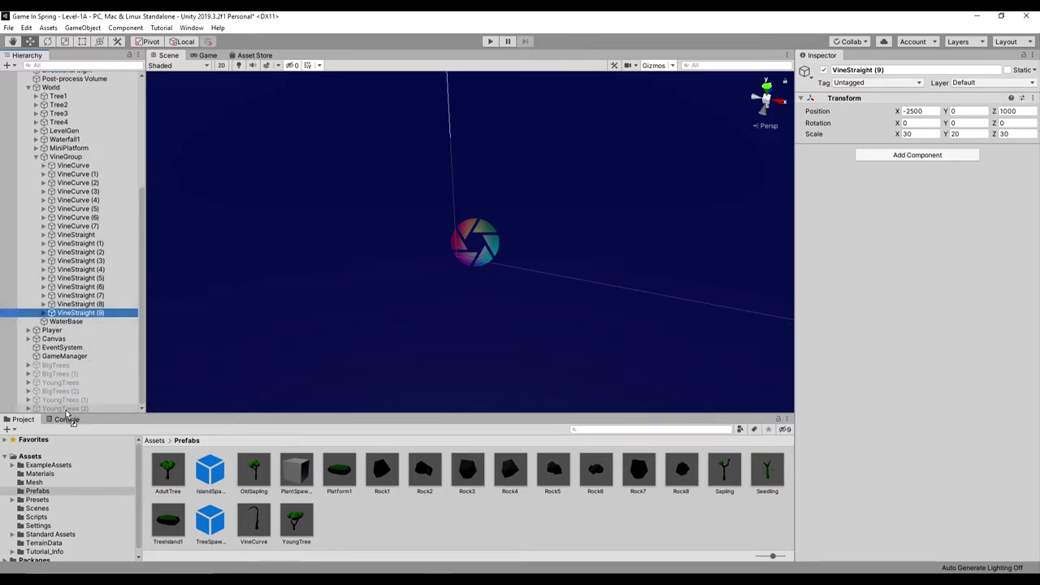
left_click_drag(67, 411, 66, 413)
left_click(36, 157)
left_click(29, 235)
Set the VineStraight copy's position to 0, 0, 0 and its child vine mesh's scale to 1, 1, 1.
type("0")
key("Tab")
type("0")
key("Tab")
type("0")
left_click(29, 364)
left_click(74, 371)
left_click(922, 146)
type("1")
key("Tab")
type("1\t1")
Save the copy as a prefab named VineStraight in the Prefabs folder and delete it from the scene.
left_click(59, 363)
key("BackSpace")
key("BackSpace")
key("BackSpace")
key("BackSpace")
left_click(93, 370)
left_click(61, 363)
left_click_drag(49, 365, 371, 527)
left_click(51, 363)
key("Delete")
Create an empty object named Rocks under World and move all the loose rock objects into it.
left_click(29, 267)
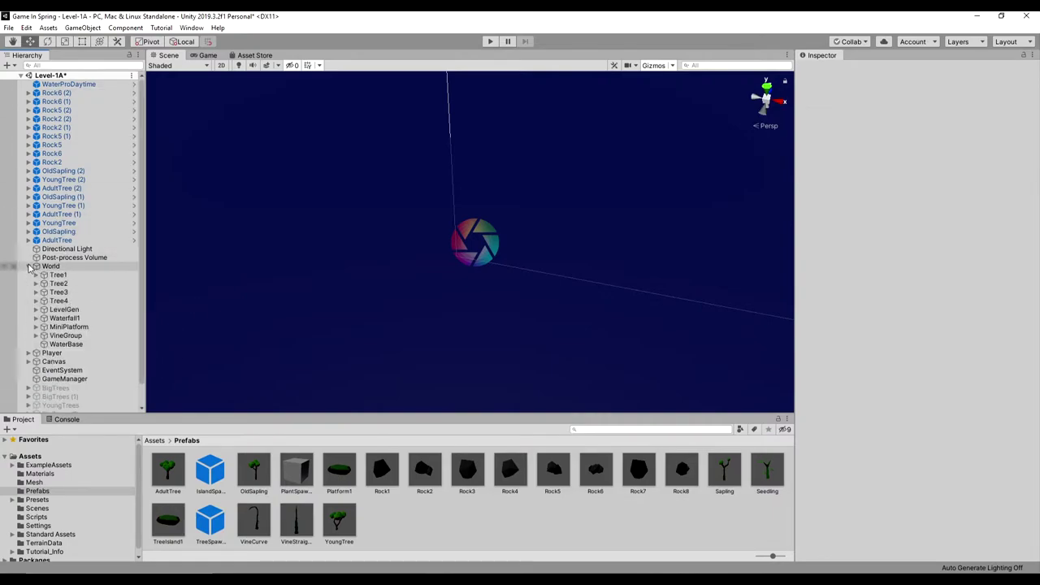
right_click(47, 268)
left_click(73, 367)
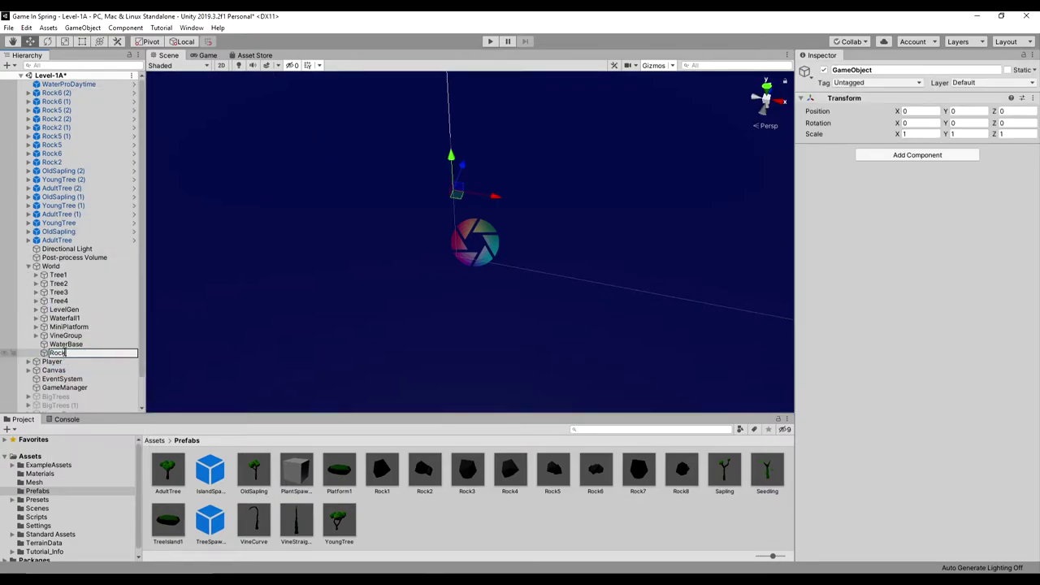
left_click(84, 163)
left_click(66, 92, "shift")
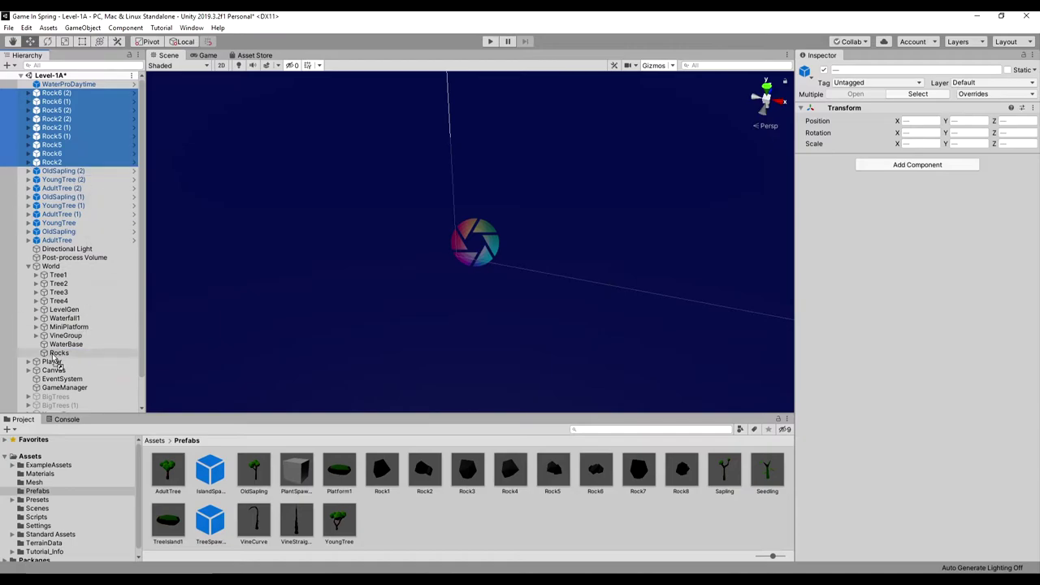
left_click_drag(53, 356, 55, 355)
Locate the island that holds the loose trees and saplings and move them from the scene root into its TreeIsland object.
double_click(67, 128)
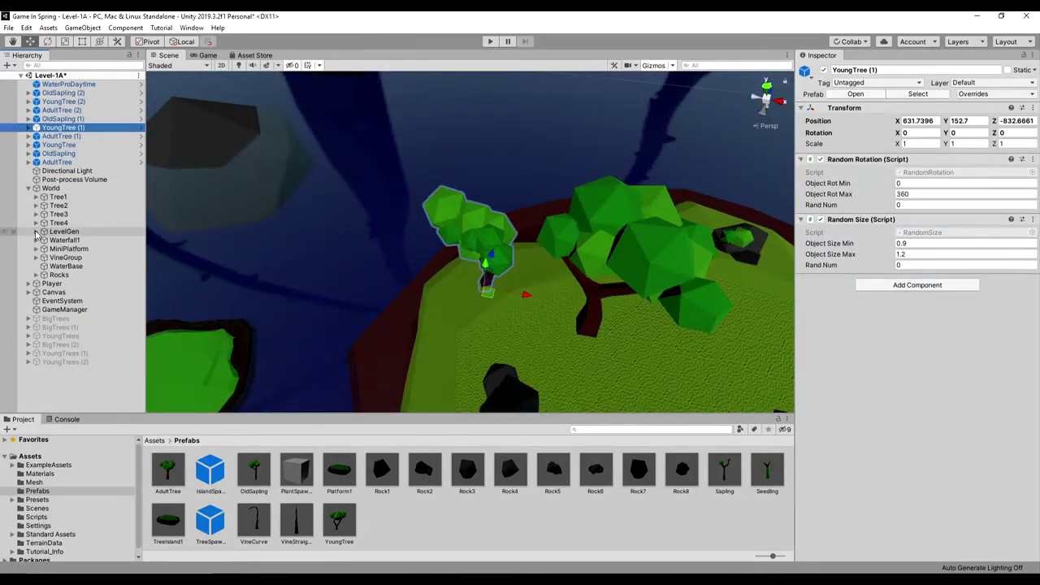
left_click(36, 231)
left_click(44, 241)
double_click(72, 241)
middle_click_drag(715, 250, 335, 217)
double_click(73, 248)
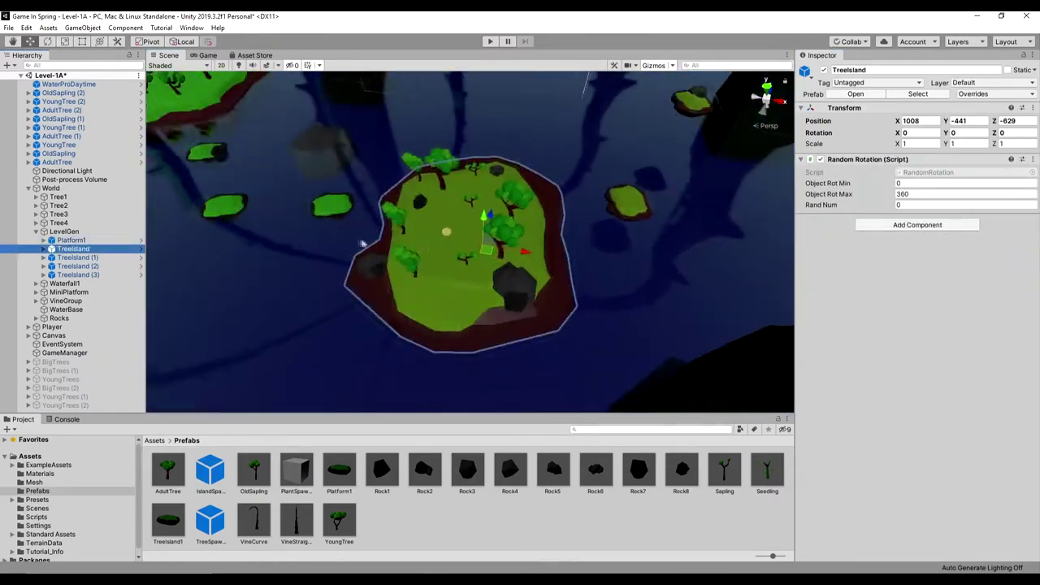
left_click(44, 249)
left_click(44, 249)
scroll(383, 181, "up", 4)
scroll(358, 181, "up", 2)
left_click_drag(103, 92, 80, 159)
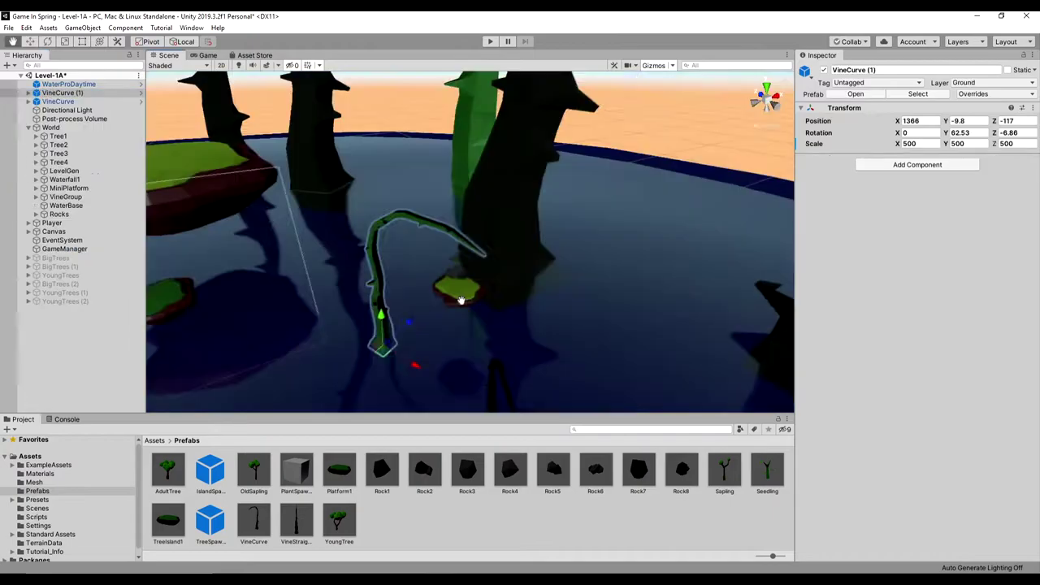
Move VineCurve (1) beside the small island to about X 798, Y 62, Z 265 and set its Y rotation to 74.51.
right_click_drag(329, 305, 487, 342)
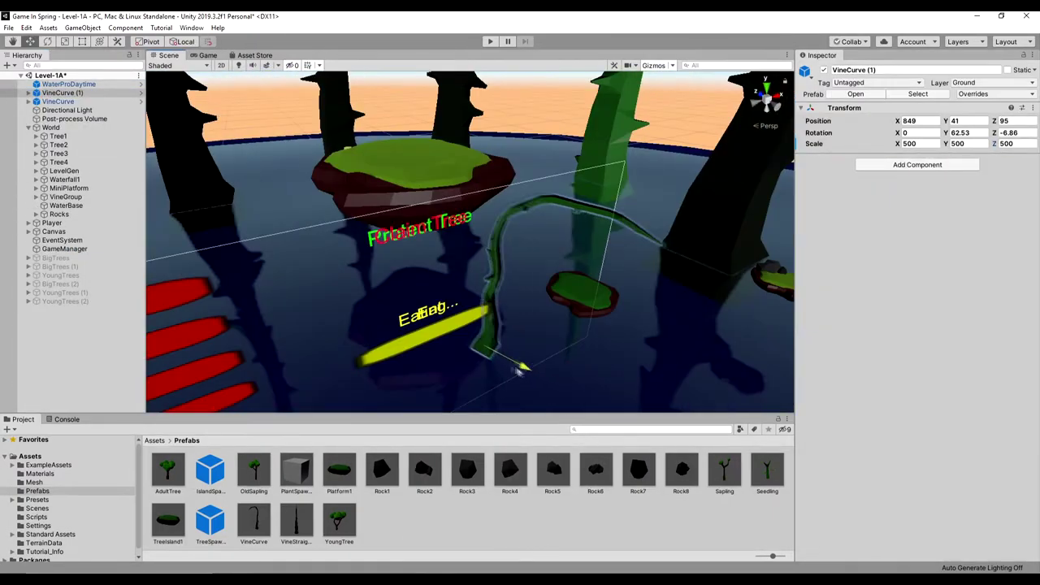
left_click_drag(525, 369, 481, 348)
right_click_drag(481, 345, 474, 330)
left_click_drag(452, 305, 468, 326)
right_click_drag(468, 326, 448, 302)
left_click_drag(448, 293, 378, 307)
right_click_drag(378, 308, 284, 306)
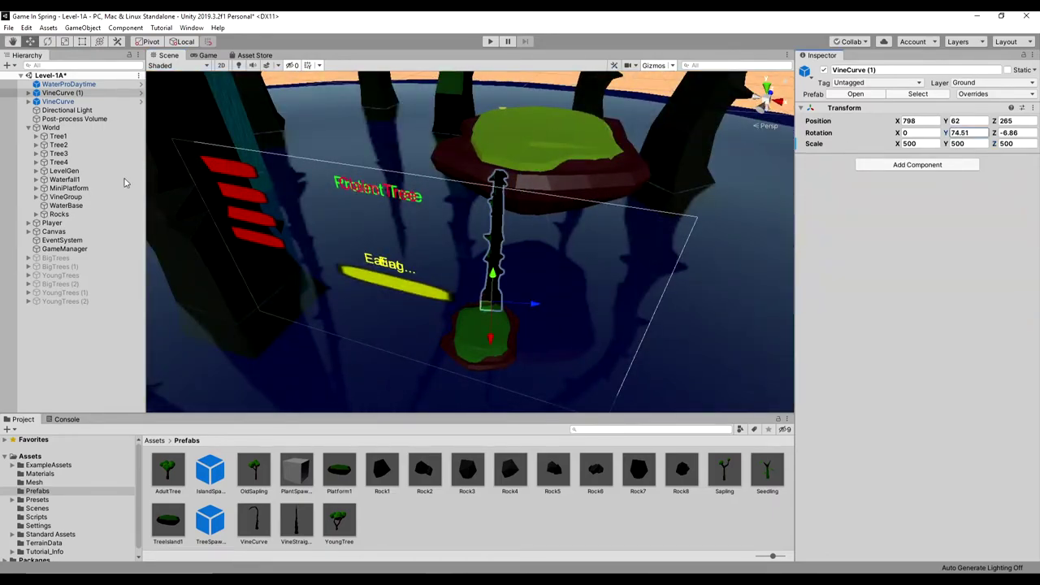
Lower VineCurve (1) into the water to about Y -46, turn it to a Y rotation of 79.79 and fine-tune its placement.
left_click_drag(496, 297, 496, 303)
left_click_drag(496, 303, 335, 235, "alt")
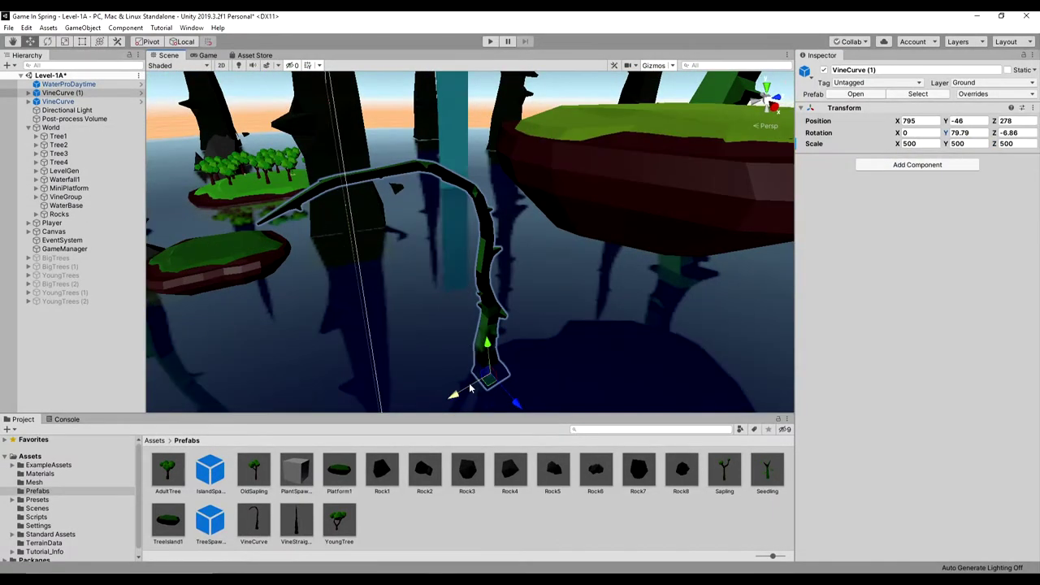
left_click_drag(547, 409, 552, 413)
left_click_drag(552, 413, 573, 350, "alt")
left_click_drag(573, 350, 524, 342)
left_click_drag(407, 276, 380, 288, "alt")
Place a VineStraight prefab in the water near the islands and scale it to 500 on all axes.
left_click_drag(298, 526, 575, 345)
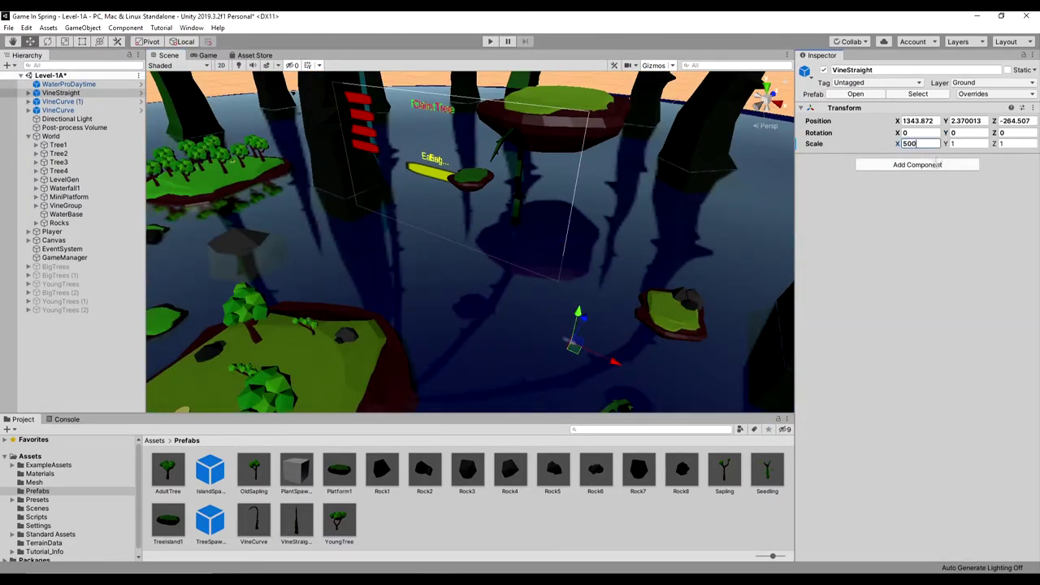
key("f")
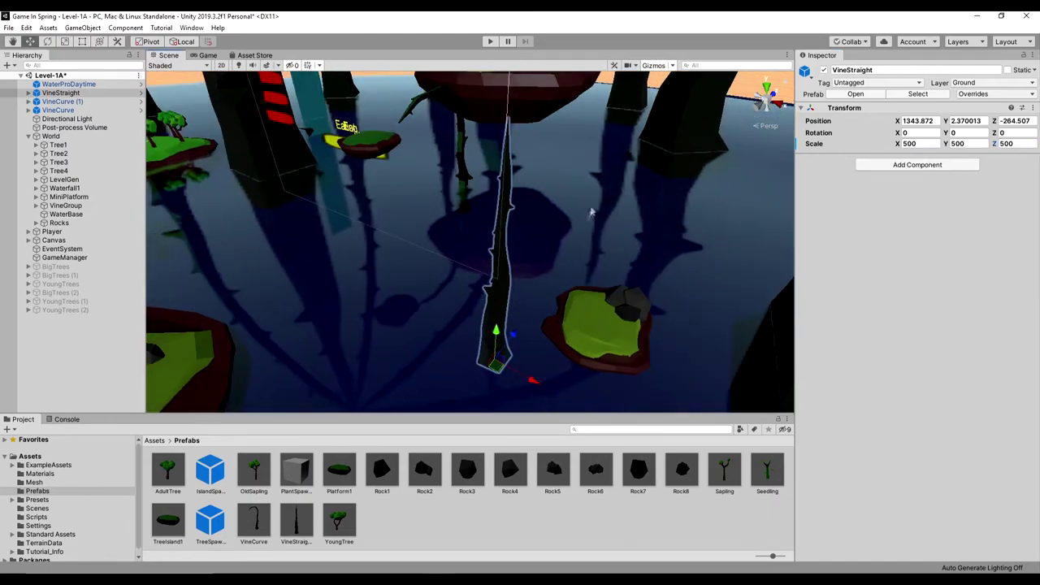
left_click_drag(1022, 135, 494, 315)
mouse_move(497, 340)
right_mouse_down()
mouse_move(385, 304)
mouse_move(507, 325)
right_mouse_up()
Add another VineStraight prefab to the water and reposition it among the islands.
left_click_drag(296, 530, 469, 307)
right_click_drag(360, 339, 546, 348)
left_click_drag(560, 350, 460, 306)
right_click_drag(465, 332, 470, 316)
left_click_drag(472, 316, 495, 390, "alt")
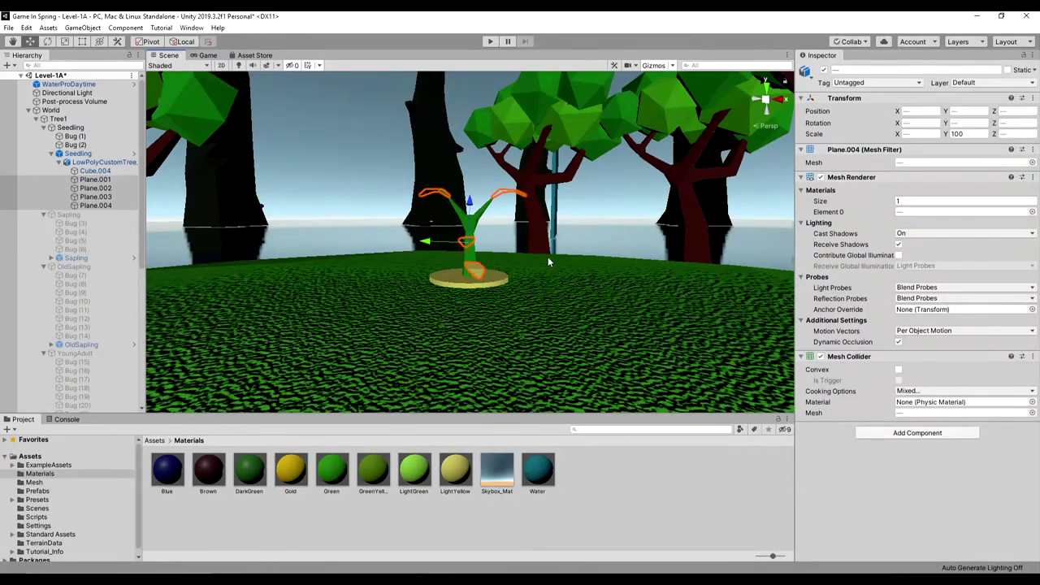
Try to move the leaf meshes of Tree1's Seedling and undo the move.
key("ctrl+z")
left_click_drag(465, 221, 466, 222)
right_click_drag(520, 268, 532, 325)
key("ctrl+z")
right_click_drag(438, 290, 443, 268)
Apply the Gold material to the leaves of Tree1's Seedling.
left_click_drag(290, 470, 445, 381)
left_click_drag(291, 471, 475, 302)
left_click_drag(291, 470, 394, 300)
left_click_drag(405, 366, 455, 378, "alt")
left_click_drag(292, 472, 433, 338)
left_click_drag(432, 338, 414, 394, "alt")
left_click_drag(291, 471, 441, 247)
Apply the Gold material to the foliage ball Icosphere.023 and the small leaves of Tree1's Sapling.
scroll(442, 246, "down", 3)
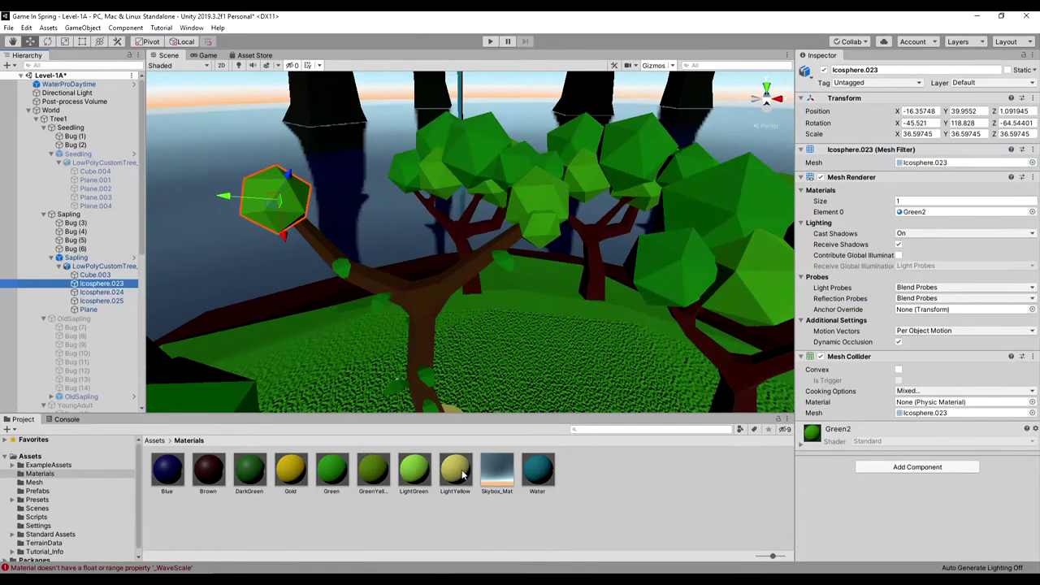
left_click_drag(290, 470, 285, 206)
left_click_drag(428, 374, 428, 374)
middle_click_drag(477, 369, 445, 283)
left_click_drag(296, 465, 398, 294)
scroll(469, 343, "down", 1)
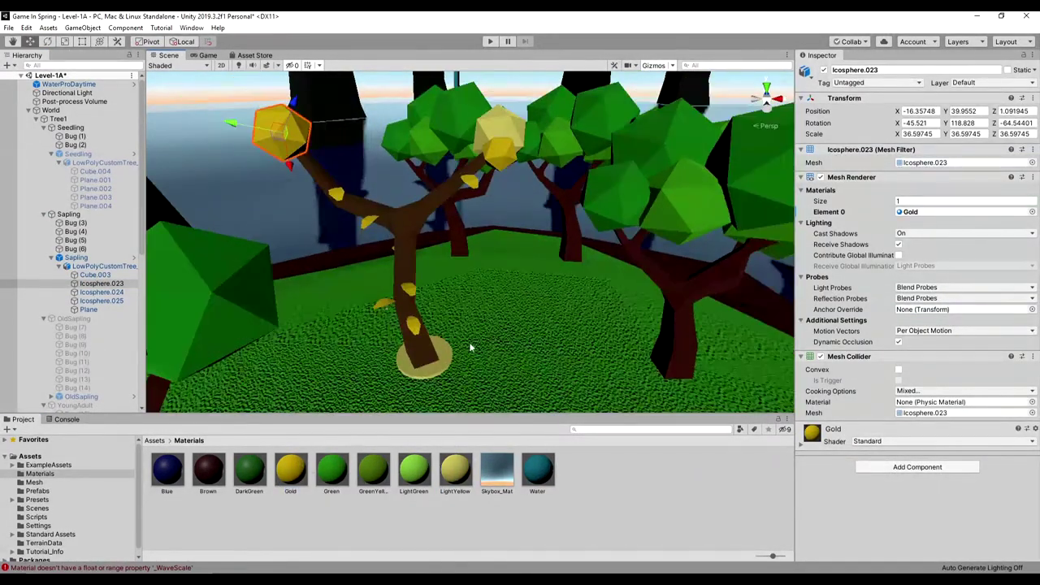
Apply the Gold material to the large outer foliage ball of Tree1's OldSapling.
left_click(98, 292)
left_click(88, 309)
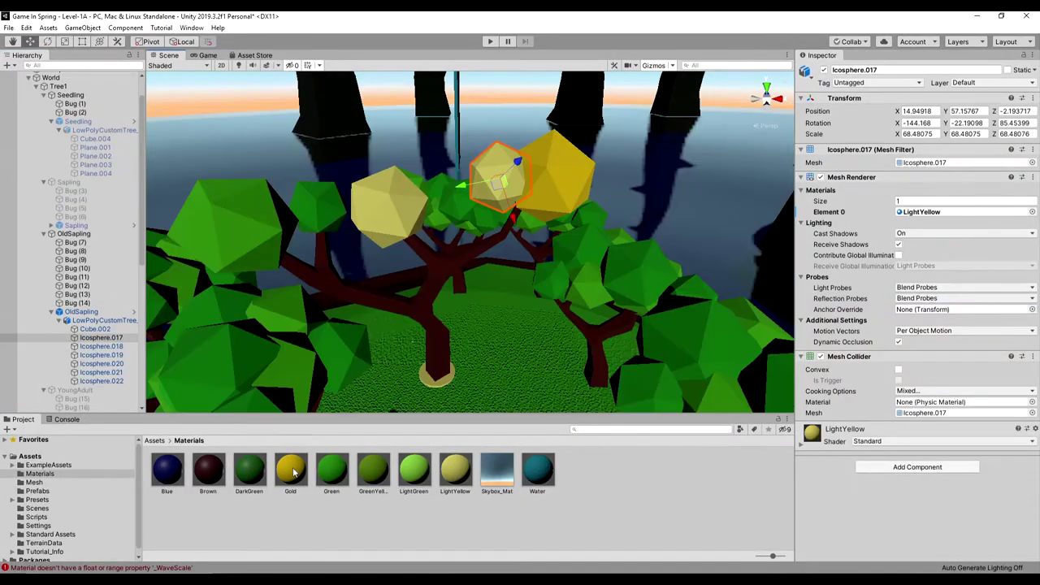
left_click_drag(293, 473, 231, 259)
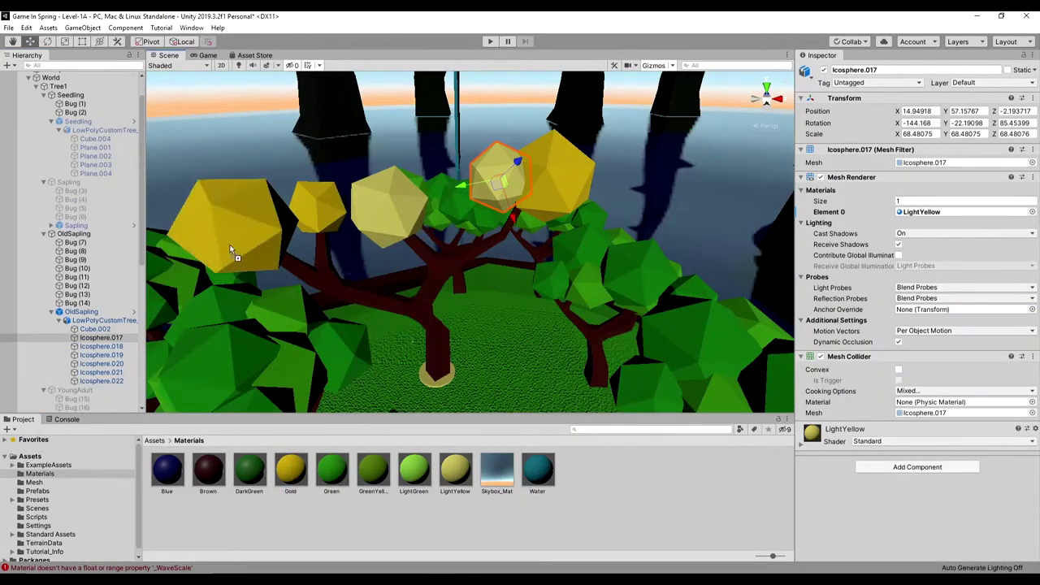
Apply the Gold and LightYellow materials to the foliage balls of Tree1's YoungAdult.
scroll(232, 258, "down", 3)
right_click_drag(423, 276, 491, 374)
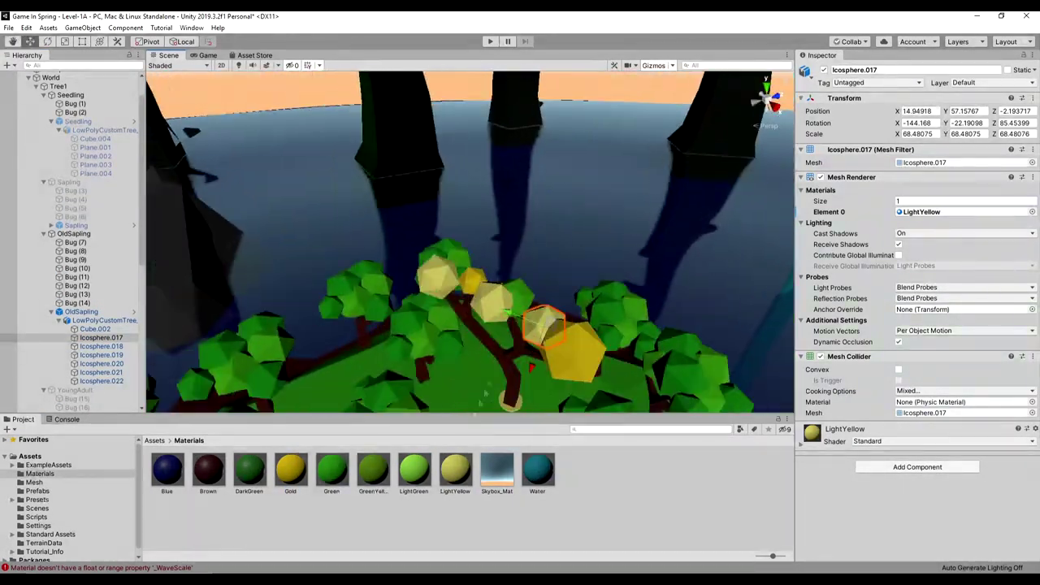
left_click_drag(522, 296, 455, 317, "alt")
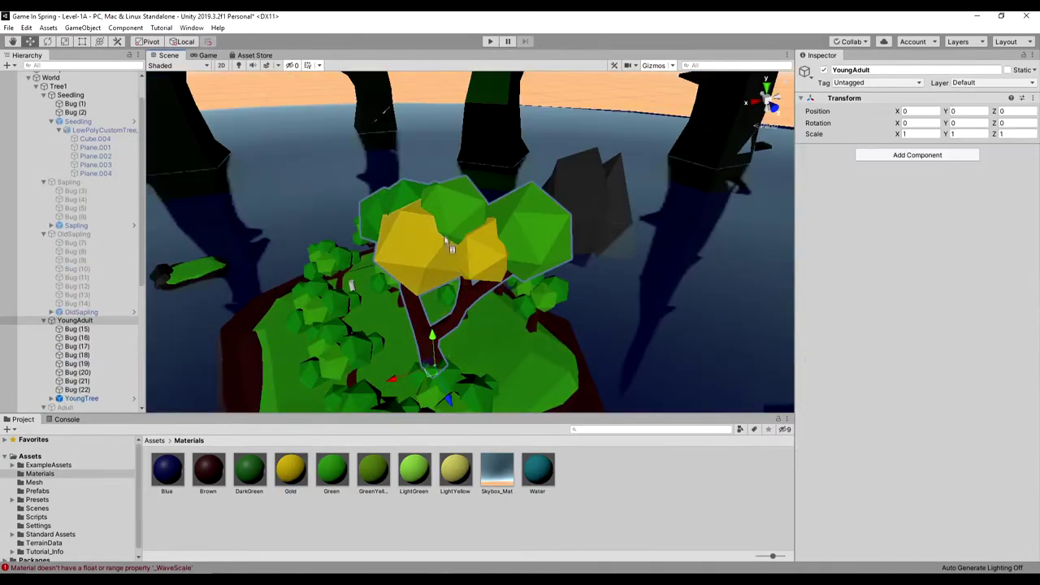
left_click_drag(401, 190, 401, 191)
left_click_drag(291, 470, 533, 233)
left_click_drag(575, 329, 456, 325, "alt")
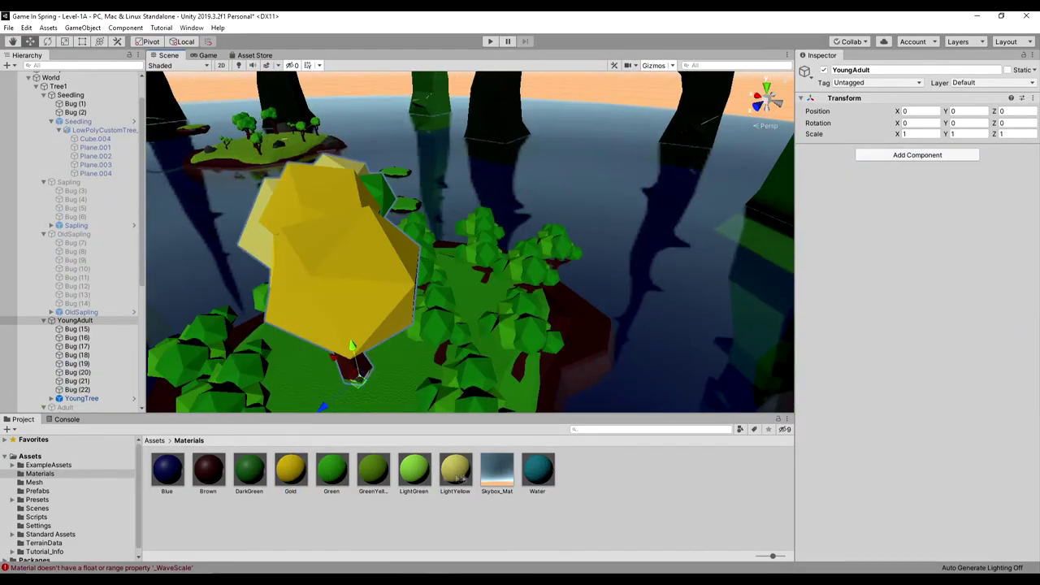
left_click_drag(455, 470, 342, 280)
Apply the Gold material to the remaining green foliage of Tree1's Adult.
left_click_drag(455, 309, 520, 325, "alt")
middle_click_drag(569, 325, 453, 346)
key("f")
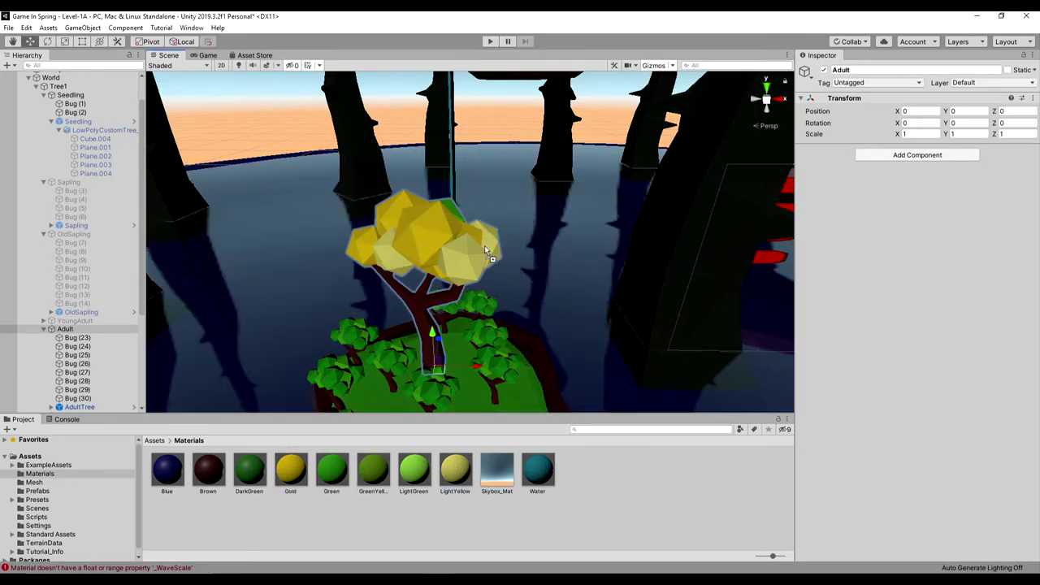
left_click_drag(485, 246, 485, 247)
left_click_drag(553, 268, 487, 316, "alt")
left_click_drag(297, 478, 487, 247)
mouse_move(488, 260)
left_mouse_down("alt")
mouse_move(439, 317)
mouse_move(479, 274)
left_mouse_up("alt")
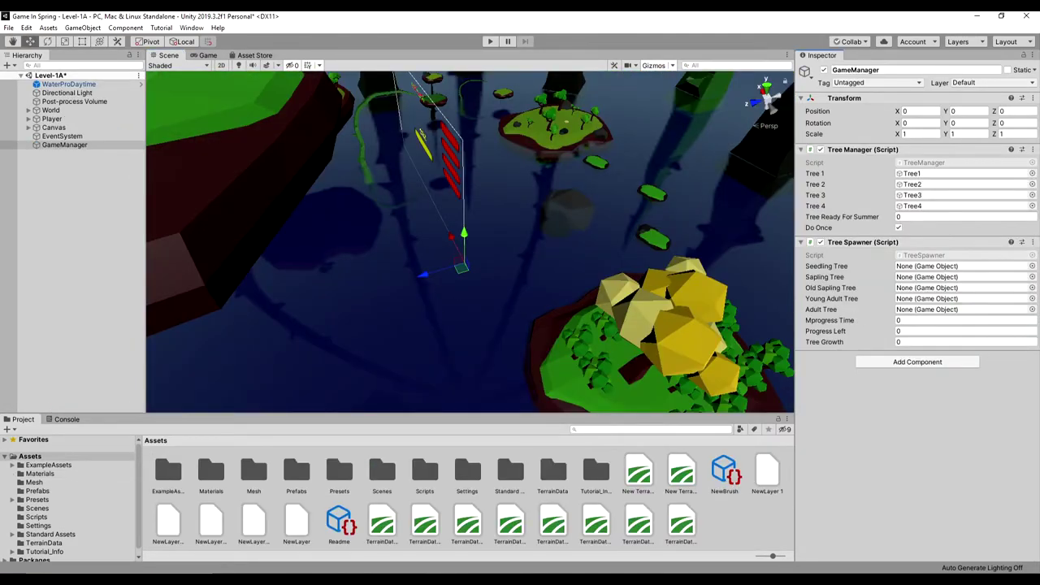
left_click(1032, 266)
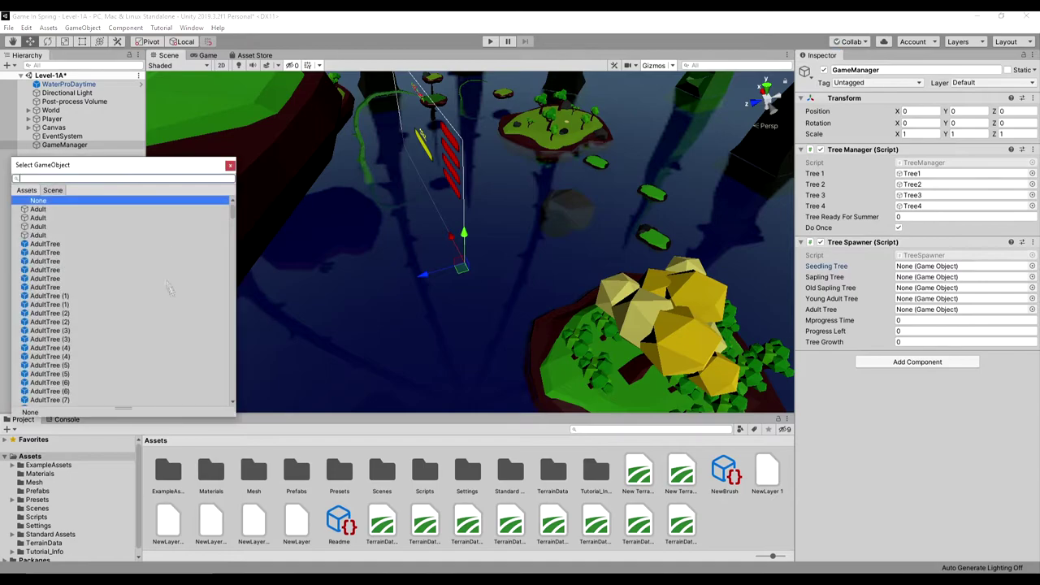
left_click(110, 180)
type("s")
left_click(230, 166)
Create an empty scene object named SpiritSeedling and duplicate it to make the SpiritSapling object.
double_click(297, 474)
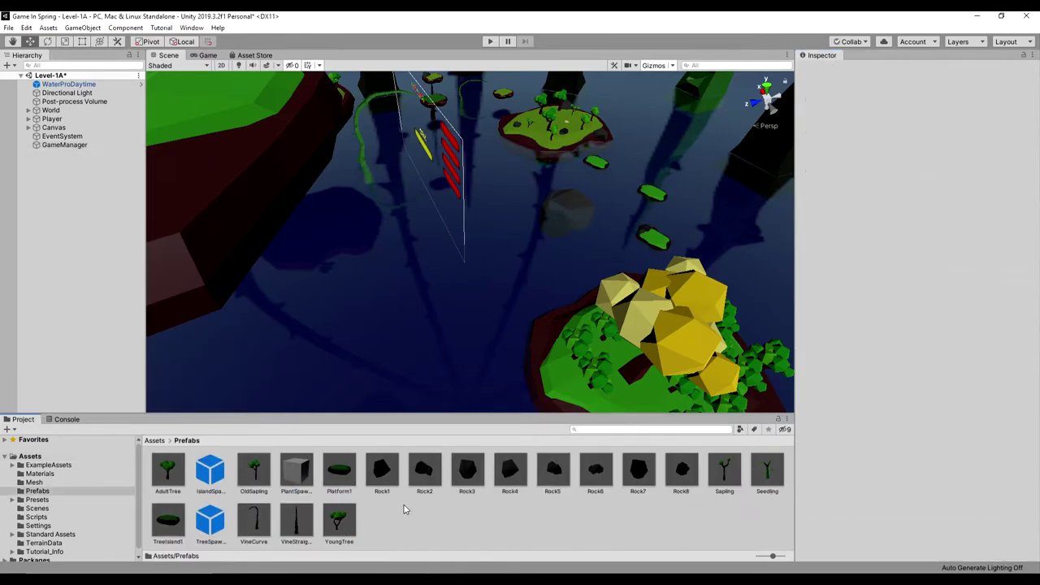
right_click(18, 206)
left_click(55, 308)
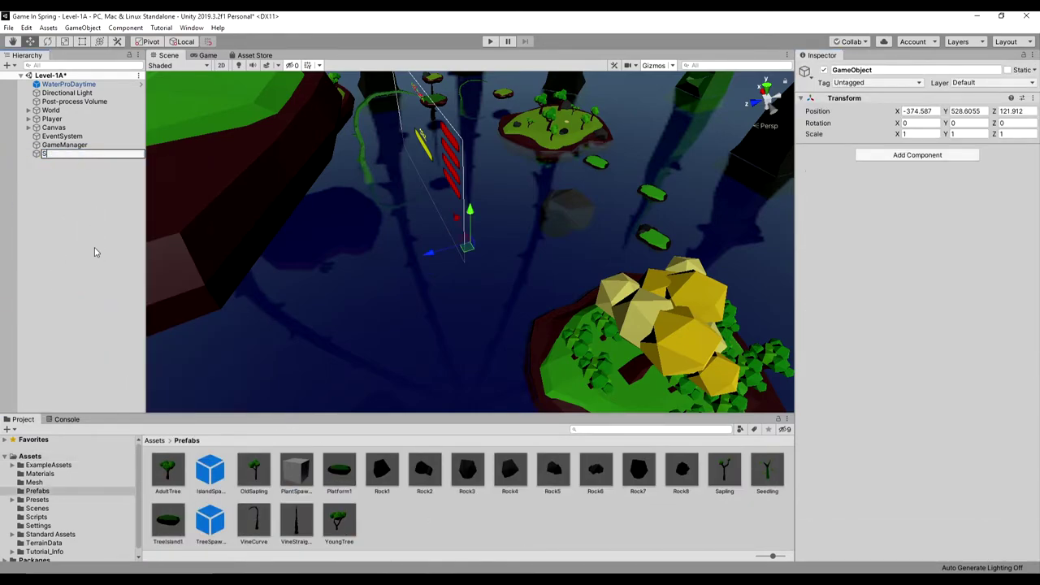
type("SpiritSeedling")
key("Return")
key("ctrl+d")
key("F2")
left_click_drag(104, 162, 59, 162)
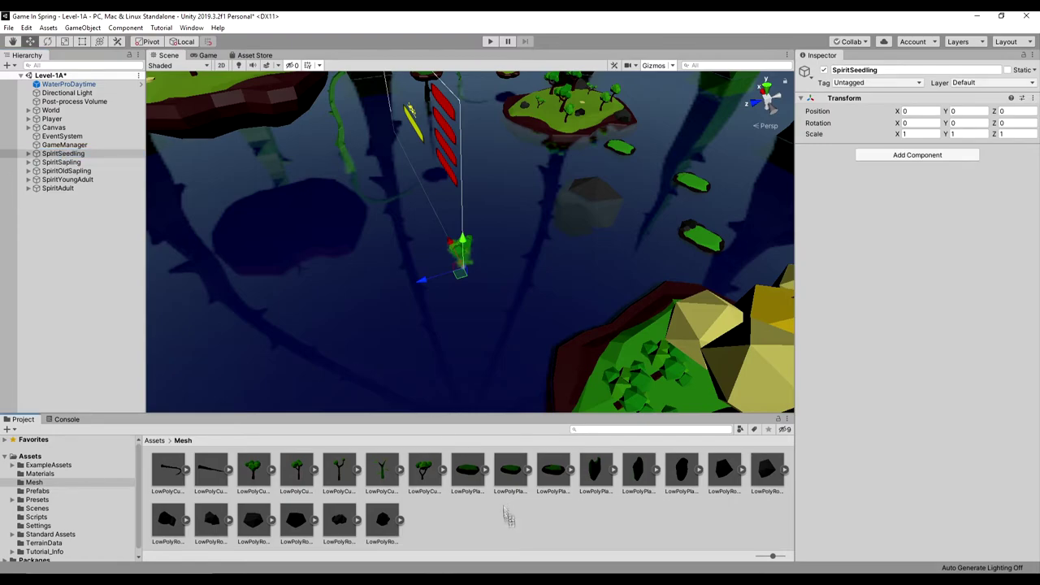
Save the SpiritSeedling, SpiritSapling, SpiritOldSapling, SpiritYoungAdult and SpiritAdult objects as prefabs in the Mesh folder.
left_click_drag(506, 513, 507, 518)
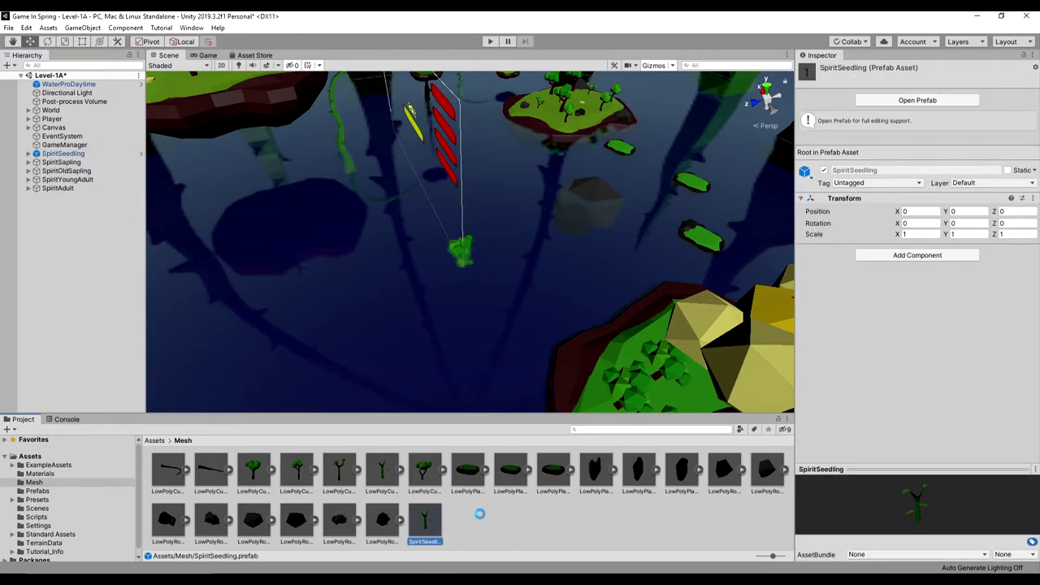
left_click_drag(612, 520, 609, 520)
left_click_drag(72, 180, 572, 517)
left_click_drag(65, 188, 624, 520)
Open the SpiritSeedling prefab for editing and select its stem mesh Cube.004.
double_click(556, 515)
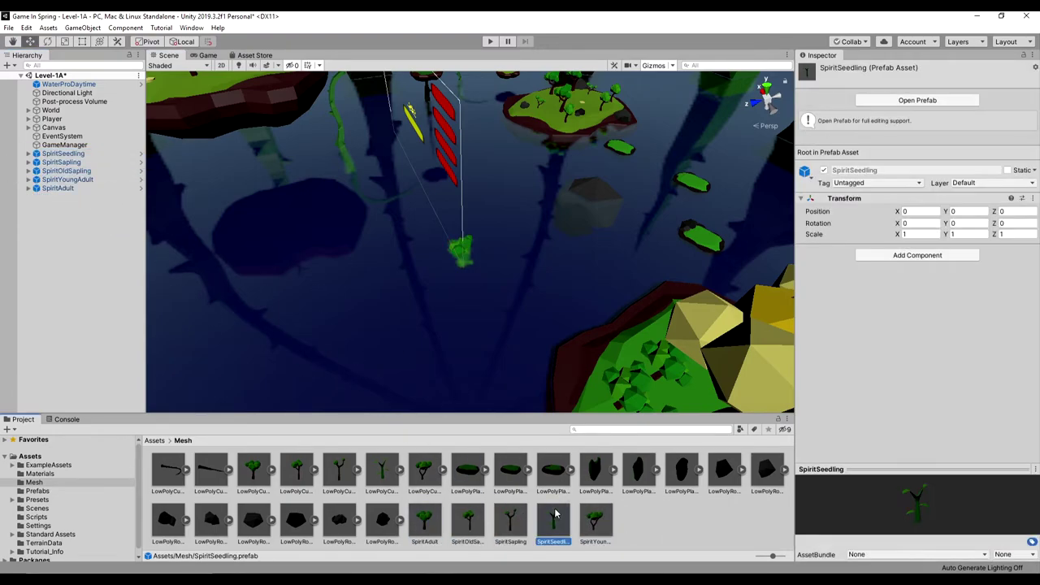
left_click(75, 98)
left_click(29, 98)
left_click(63, 106)
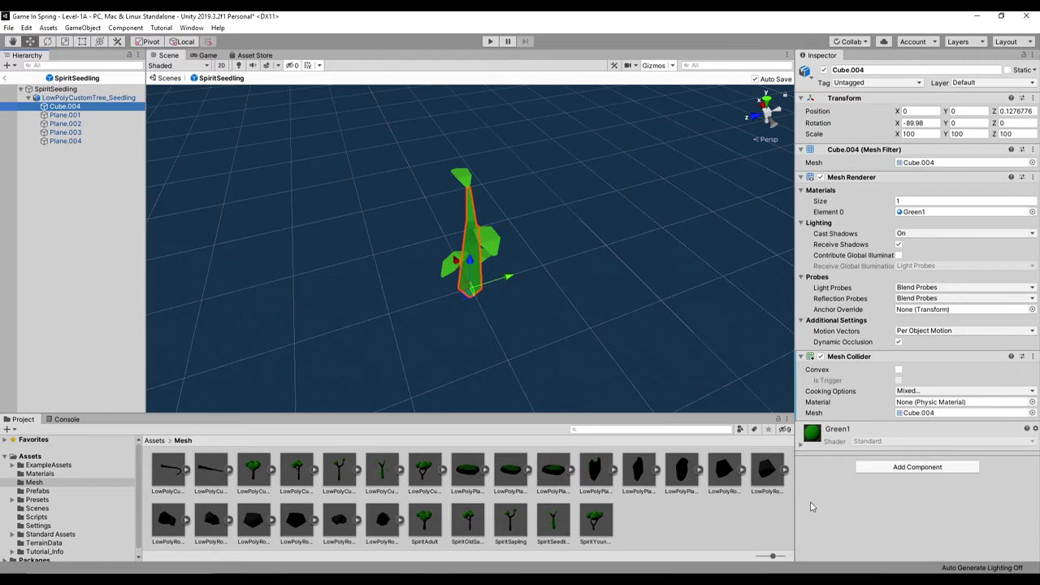
Create a new material in the Materials folder for the spirit trees.
left_click(155, 442)
double_click(212, 472)
right_click(629, 490)
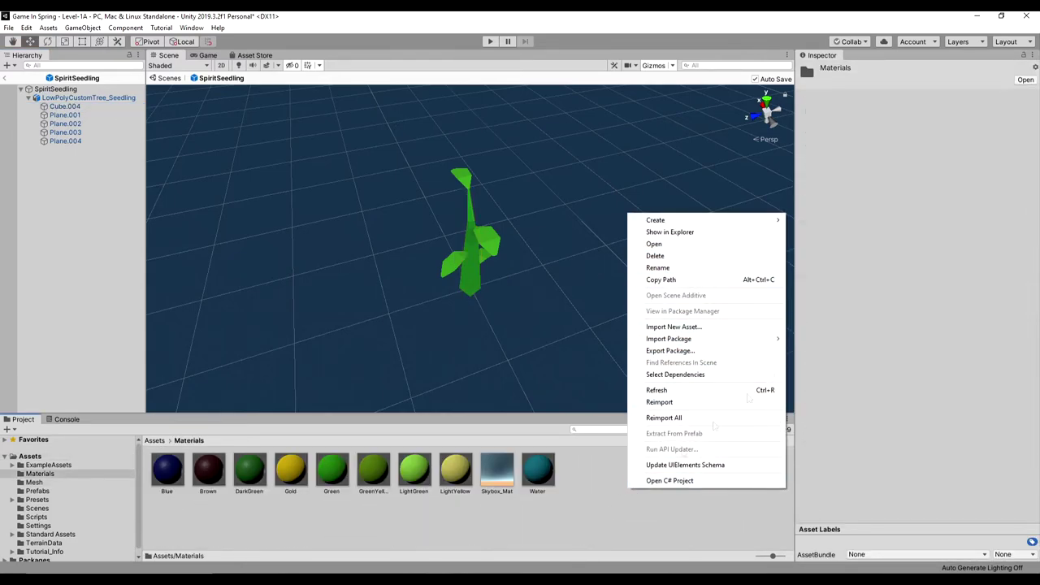
mouse_move(655, 220)
left_click(812, 326)
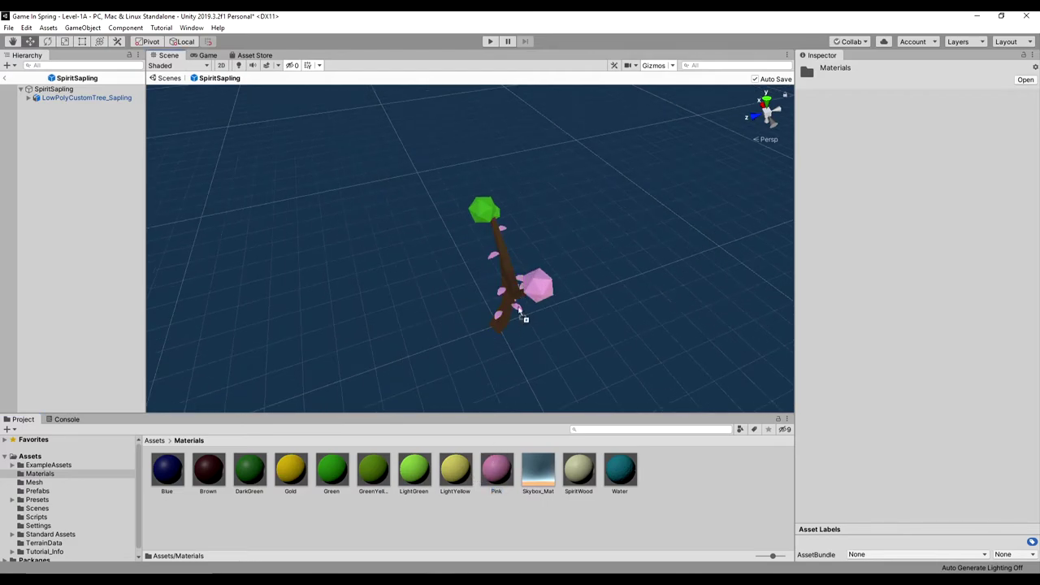
Apply the Pink material to the SpiritSapling's upper foliage ball and create a new material named LightPink.
left_click_drag(508, 223, 498, 213)
right_click(578, 516)
mouse_move(625, 250)
left_click(780, 323)
type("LightPink")
key("Return")
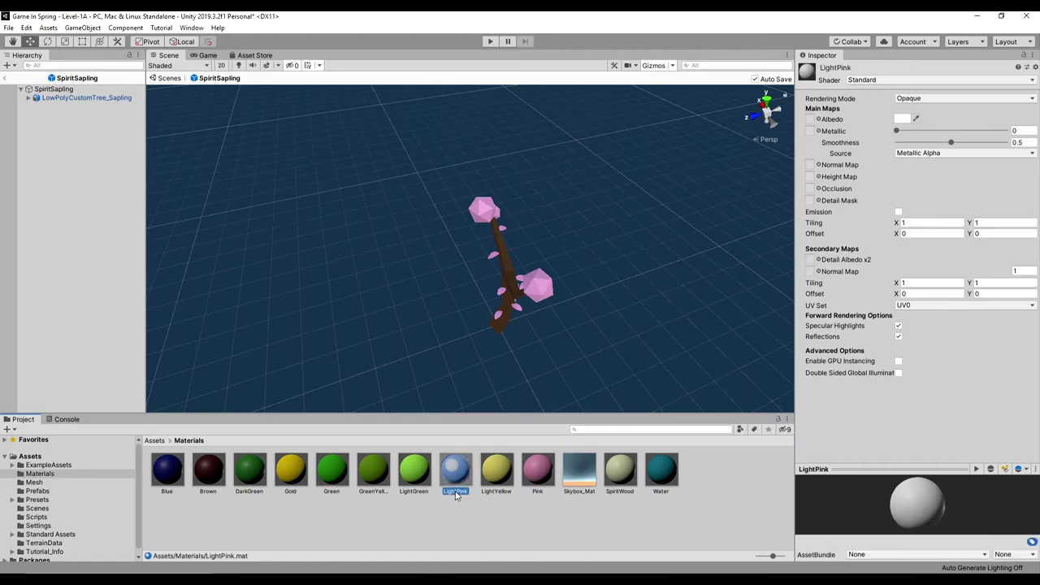
Set the LightPink material's albedo to a pale pink and the Pink material's albedo to F67FB7.
left_click_drag(906, 374, 914, 353)
left_click(527, 517)
left_click(902, 119)
left_click(972, 288)
left_click(537, 471)
left_click(902, 119)
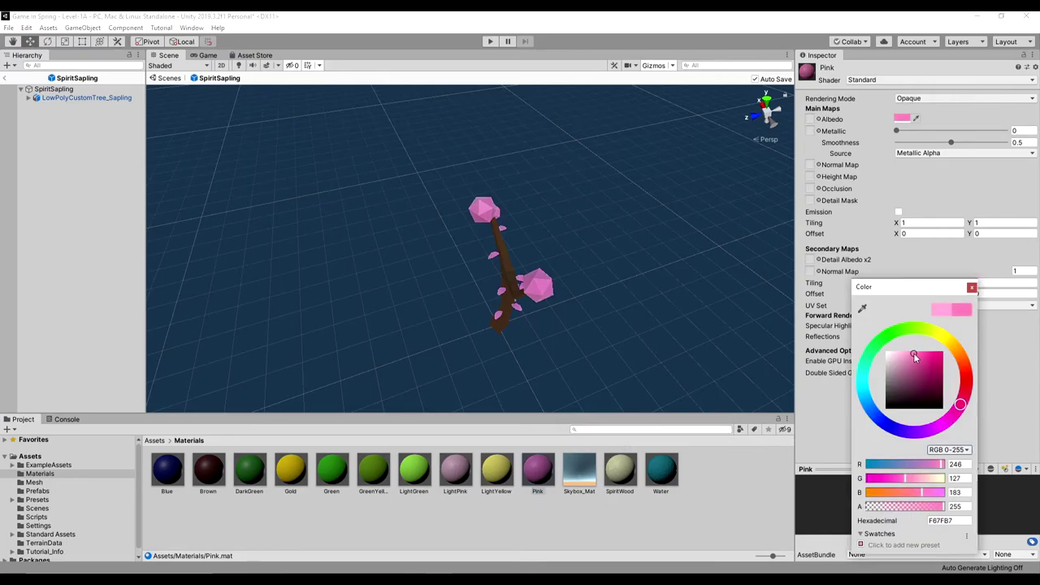
left_click(485, 510)
Apply the LightPink and Pink materials to the SpiritSapling's lower foliage and leave the prefab.
left_click_drag(456, 471, 536, 286)
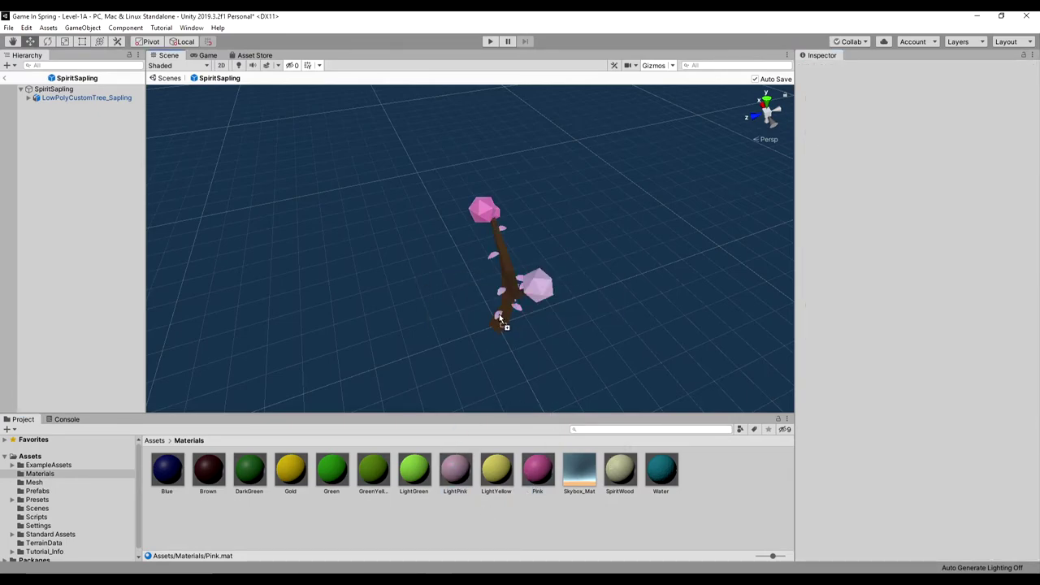
left_click_drag(534, 472, 538, 297)
left_click(6, 79)
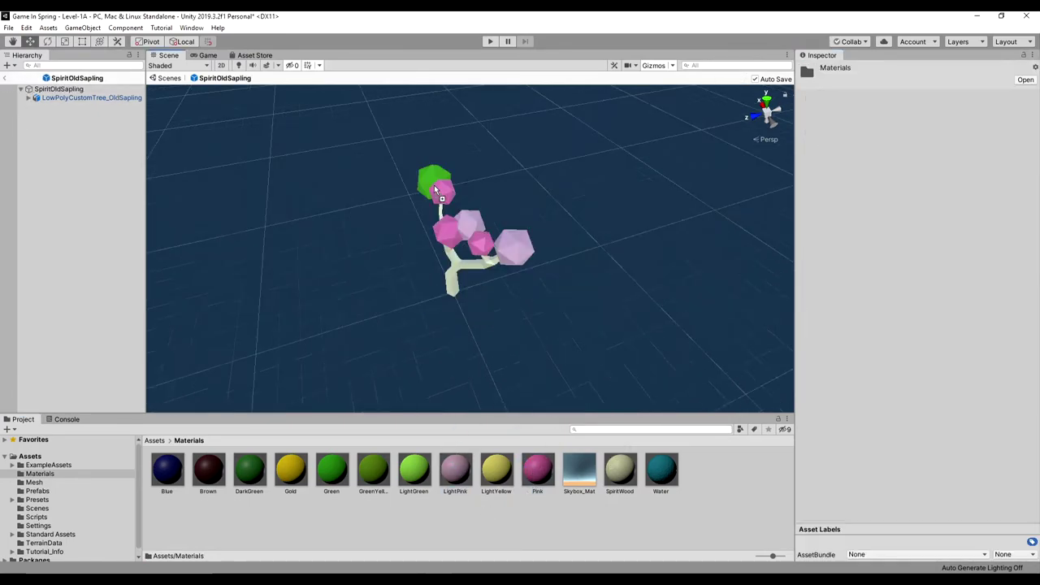
Open the SpiritYoungAdult prefab from the Prefabs folder and apply the SpiritWood material to its trunk.
left_click(6, 78)
left_click(37, 490)
double_click(339, 516)
left_click(162, 442)
double_click(213, 482)
left_click_drag(620, 471, 473, 273)
Apply the LightPink and Pink materials in alternation to the foliage balls of the SpiritYoungAdult tree.
right_click_drag(548, 360, 406, 261)
left_click_drag(456, 471, 471, 236)
left_click_drag(538, 471, 419, 230)
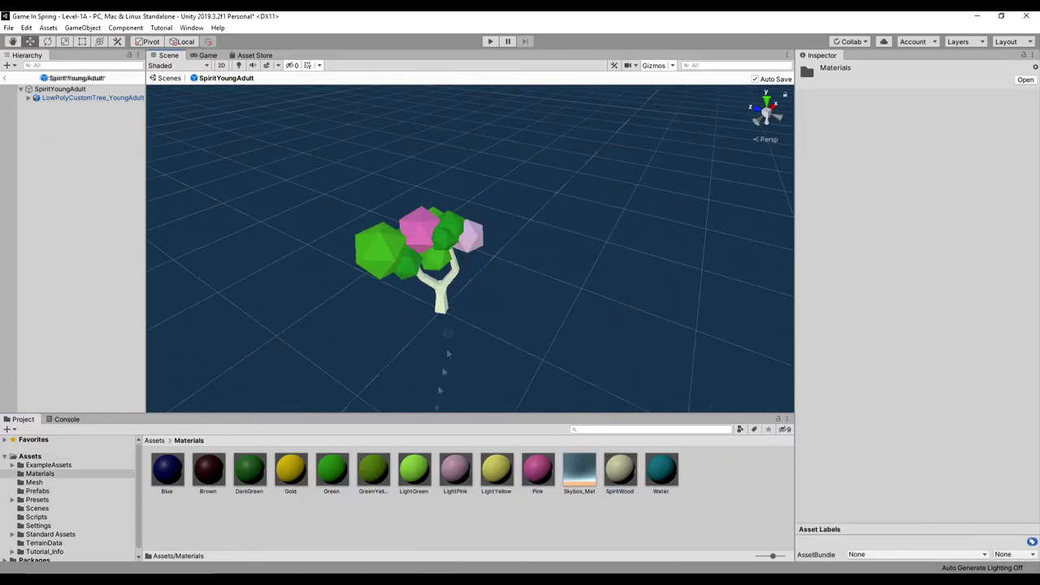
left_click_drag(456, 471, 408, 265)
left_click_drag(495, 284, 444, 237)
left_click_drag(456, 470, 453, 219)
left_click_drag(538, 471, 380, 251)
right_click_drag(444, 323, 455, 343)
left_click_drag(538, 471, 606, 242)
left_click_drag(456, 471, 647, 266)
right_click_drag(647, 266, 615, 302)
left_click_drag(615, 303, 523, 263, "alt")
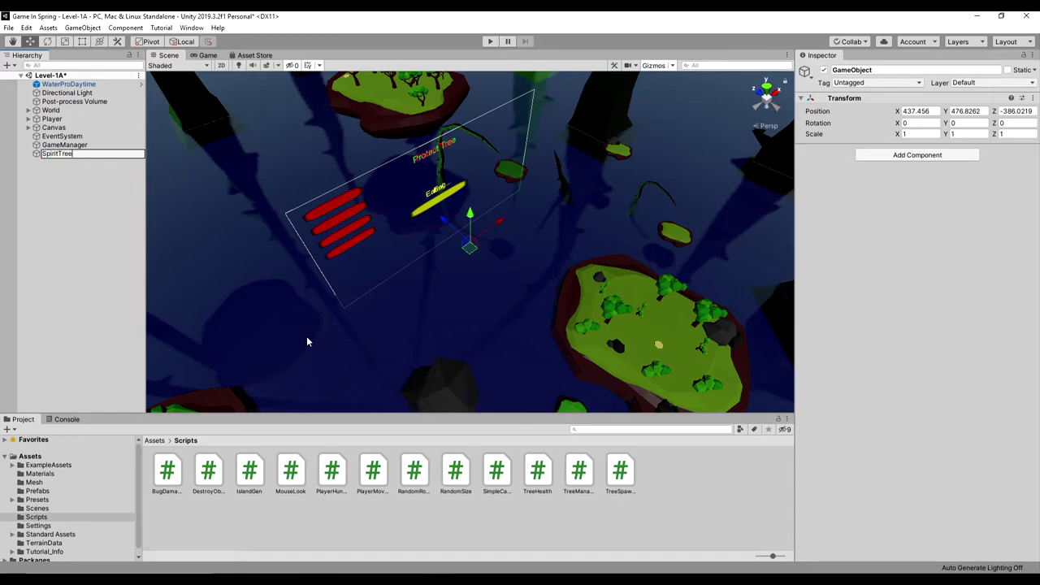
Name the new empty object SpiritTreeSpawn and attach the TreeSpawner script to it.
type("Spawn")
key("Return")
left_click_drag(610, 476, 912, 262)
left_click(1033, 174)
type("spir")
left_click(231, 178)
left_click(230, 166)
Assign the five Spirit prefabs, from SpiritSeedling to SpiritAdult, to the matching growth-stage slots of SpiritTreeSpawn's Tree Spawner.
left_click(157, 441)
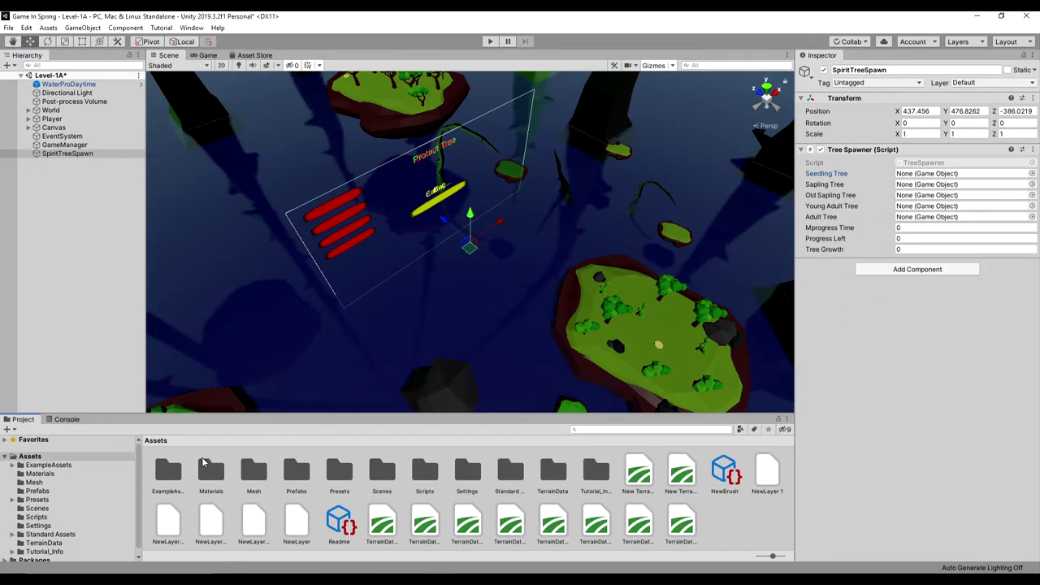
double_click(297, 469)
left_click(67, 153)
left_click_drag(211, 521, 918, 196)
left_click_drag(261, 522, 916, 228)
left_click_drag(295, 525, 927, 173)
left_click_drag(925, 231, 926, 205)
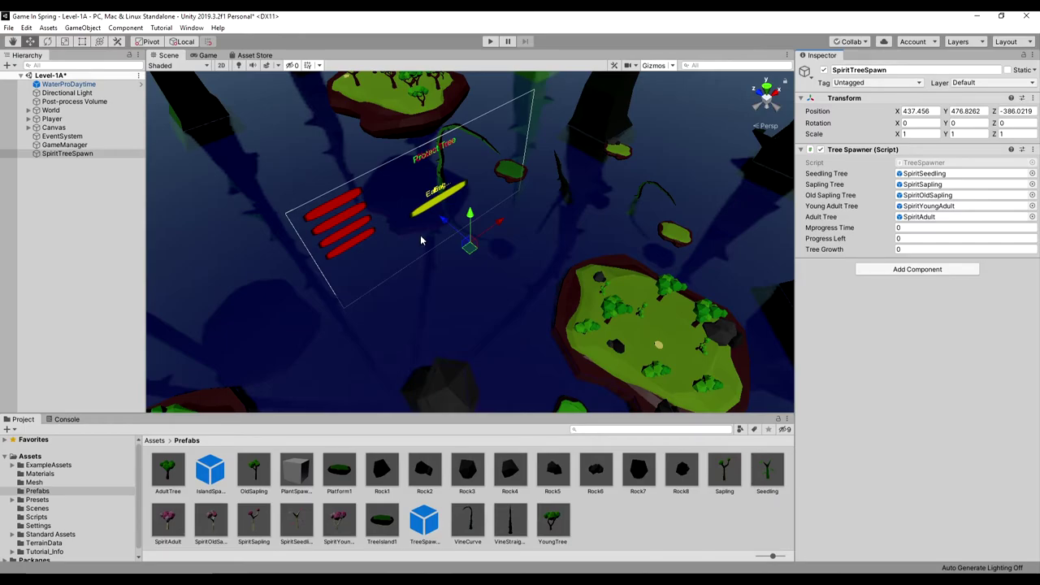
Open the TreeSpawner script in Visual Studio and delete the progressLeft timer code around TreeGrowth++ in FixedUpdate.
left_click(37, 517)
double_click(620, 469)
scroll(190, 249, "down", 3)
left_click(244, 318)
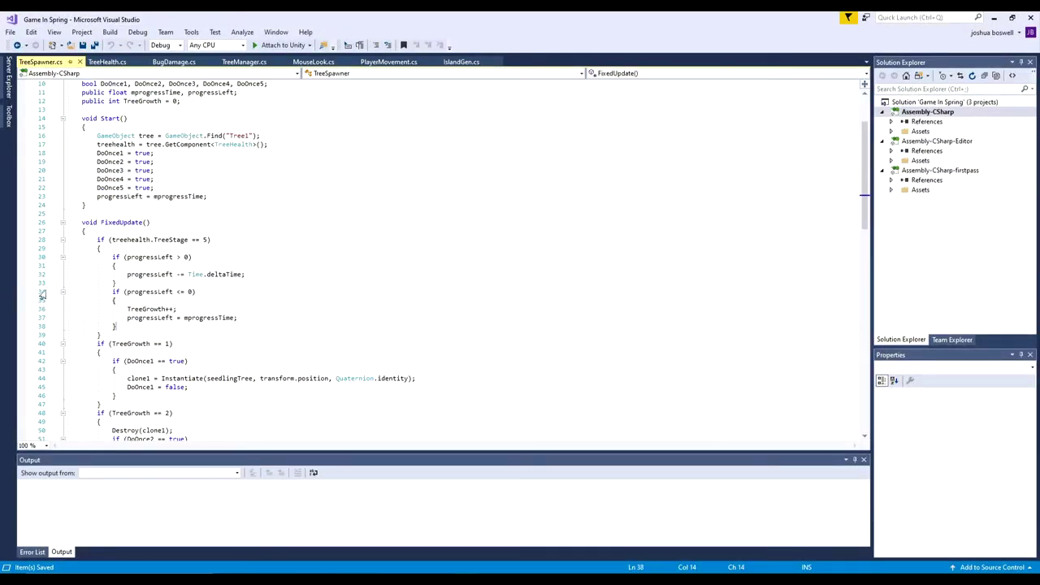
left_click_drag(43, 299, 34, 259)
key("BackSpace")
left_click(26, 268)
key("BackSpace")
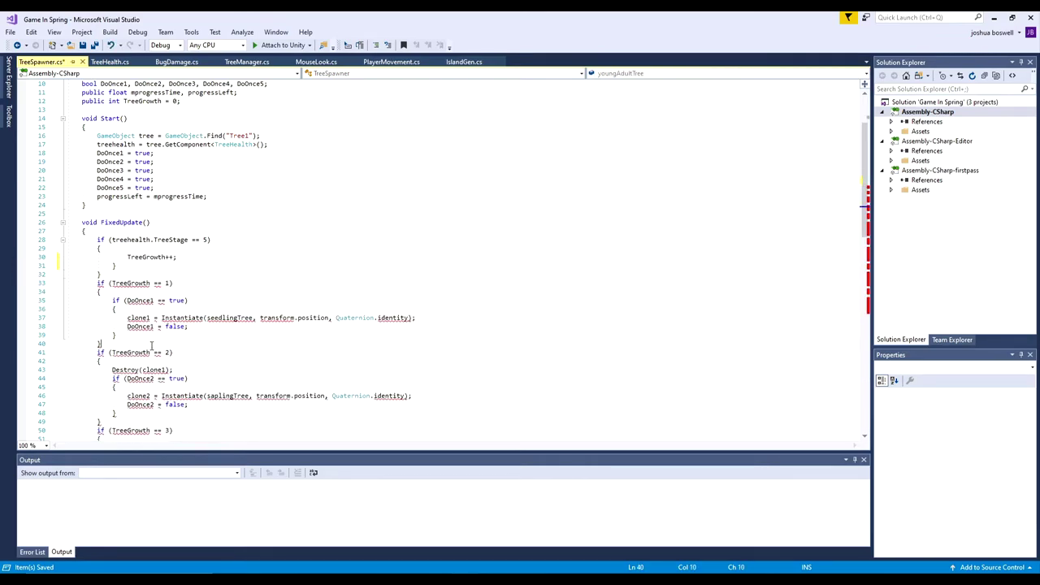
Remove the leftover closing brace under TreeGrowth++, reduce that line's indentation and save the script.
left_click(135, 268)
key("BackSpace")
key("BackSpace")
key("BackSpace")
key("BackSpace")
key("BackSpace")
left_click_drag(128, 257, 117, 256)
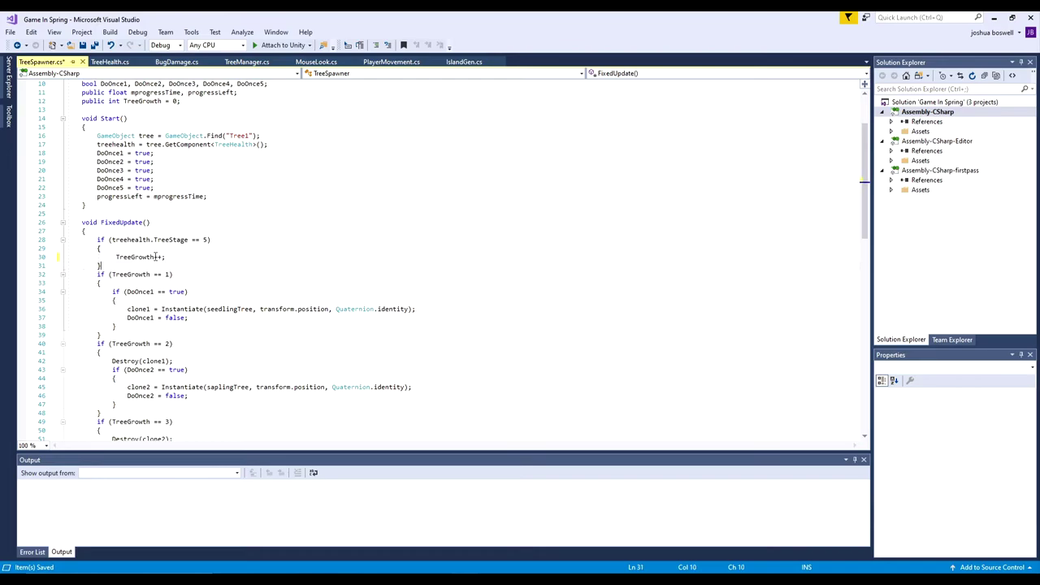
key("ctrl+s")
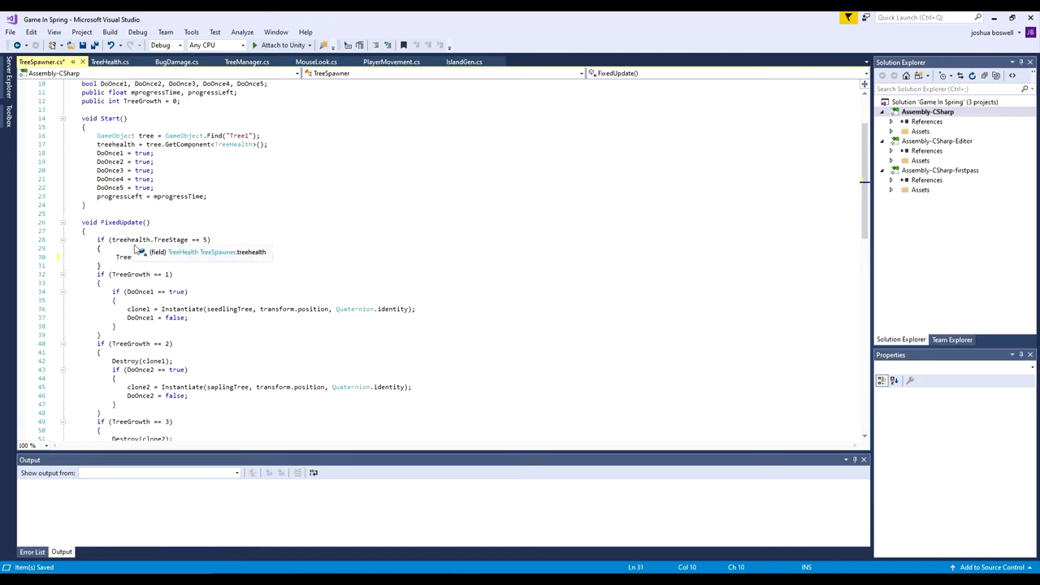
Add clone1.transform.localScale += new Vector3(1, 0, 1); below the seedlingTree Instantiate line.
scroll(197, 127, "up", 3)
scroll(325, 203, "down", 6)
left_click(475, 233)
key("Return")
type("clone1")
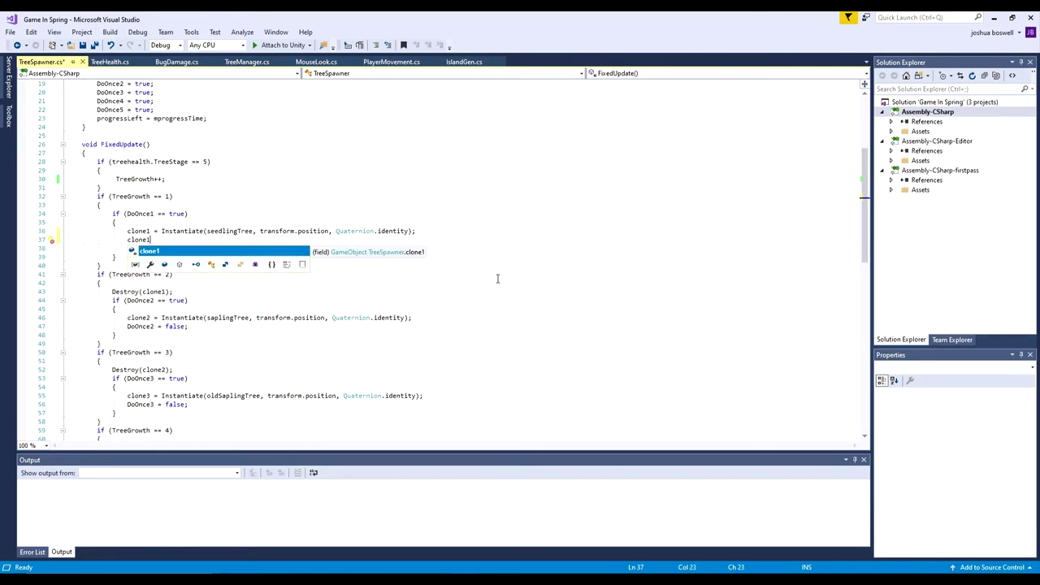
type(".transform.local")
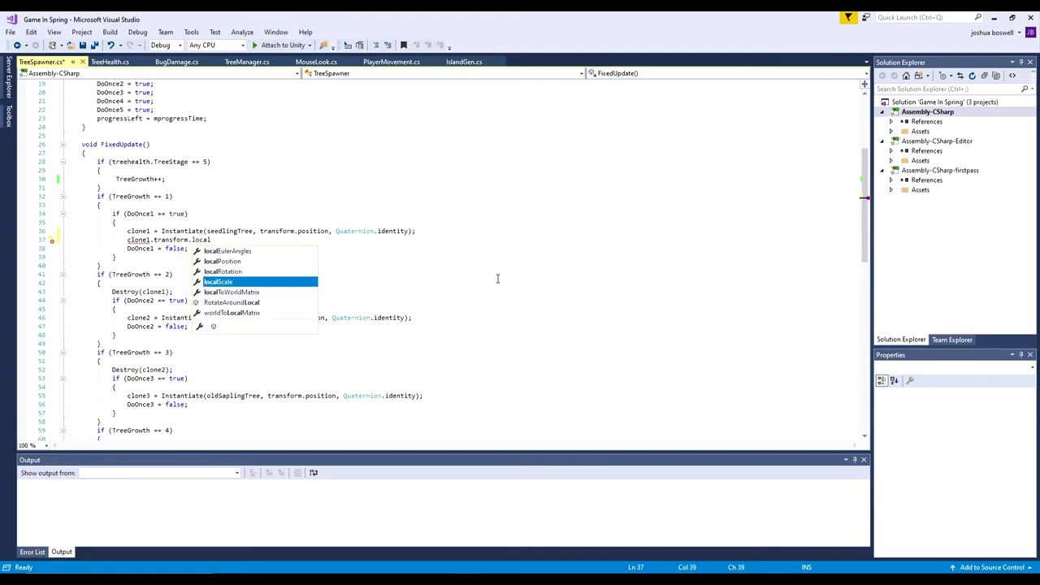
type("Scale += new ")
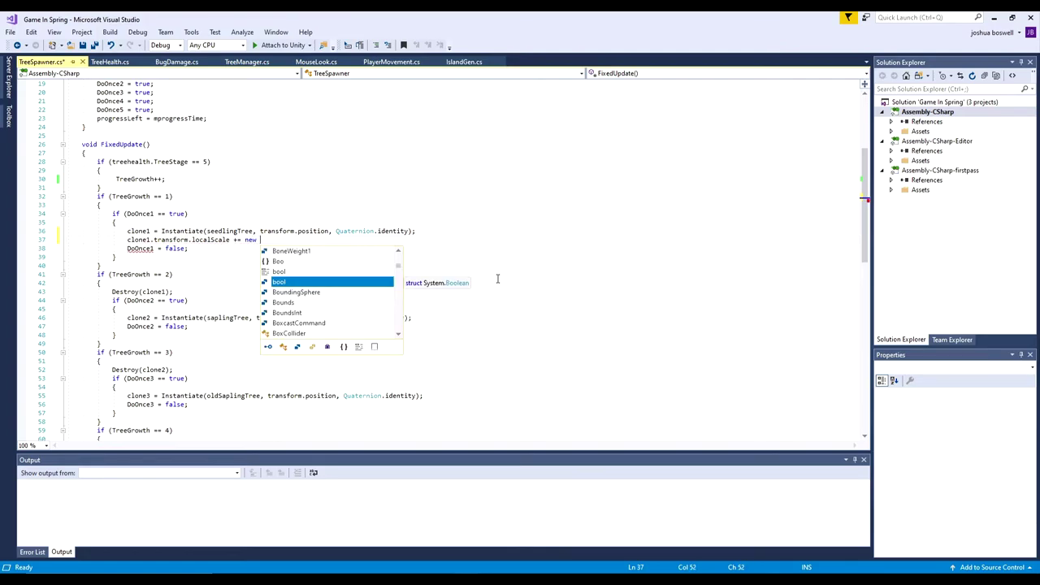
type("Vector3(1, 0, ")
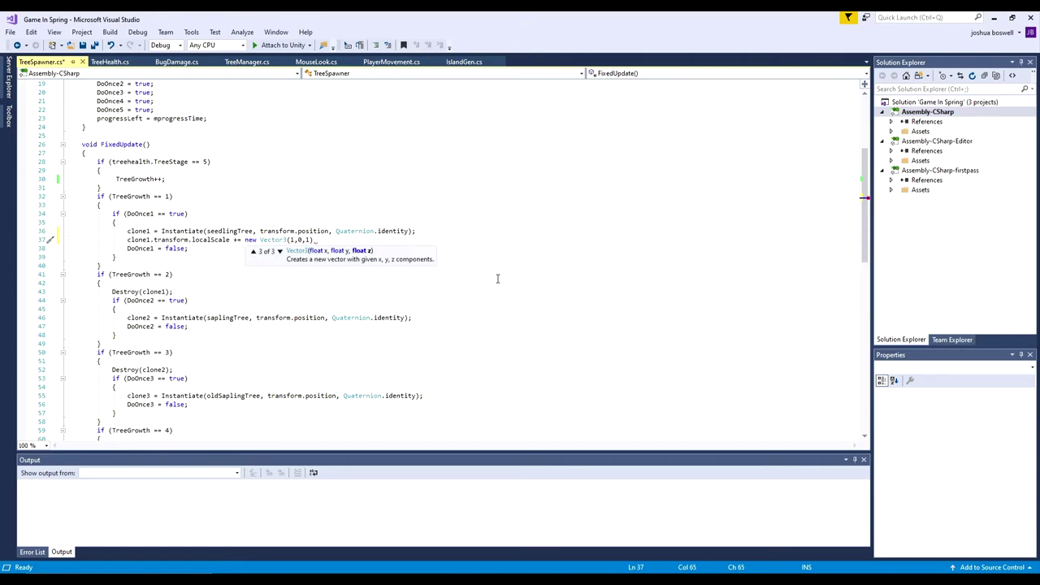
type("1);")
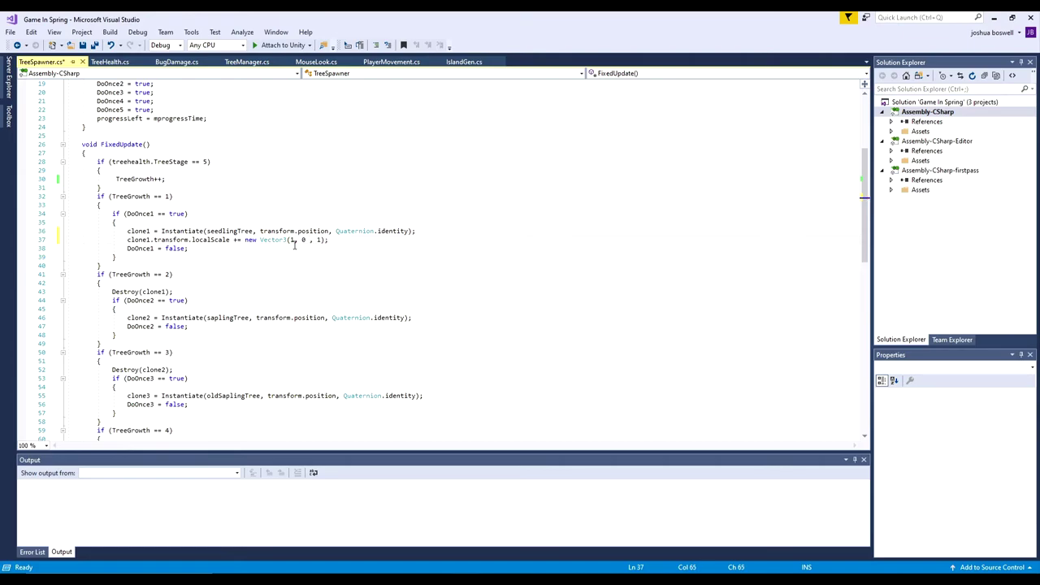
Add a public growSpiritTree() method that increments TreeGrowth when treehealth.TreeStage == 5 and DoGrowOnce is true, and save all scripts.
scroll(306, 241, "down", 2)
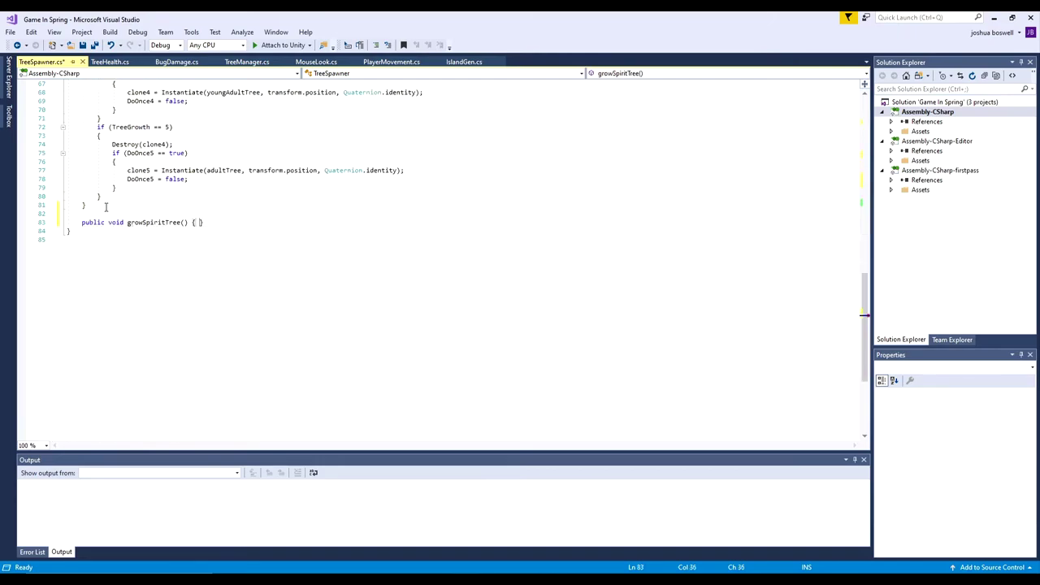
scroll(161, 174, "up", 17)
left_click_drag(124, 244, 68, 197)
left_click_drag(138, 231, 117, 404)
scroll(195, 356, "down", 4)
left_click(195, 356)
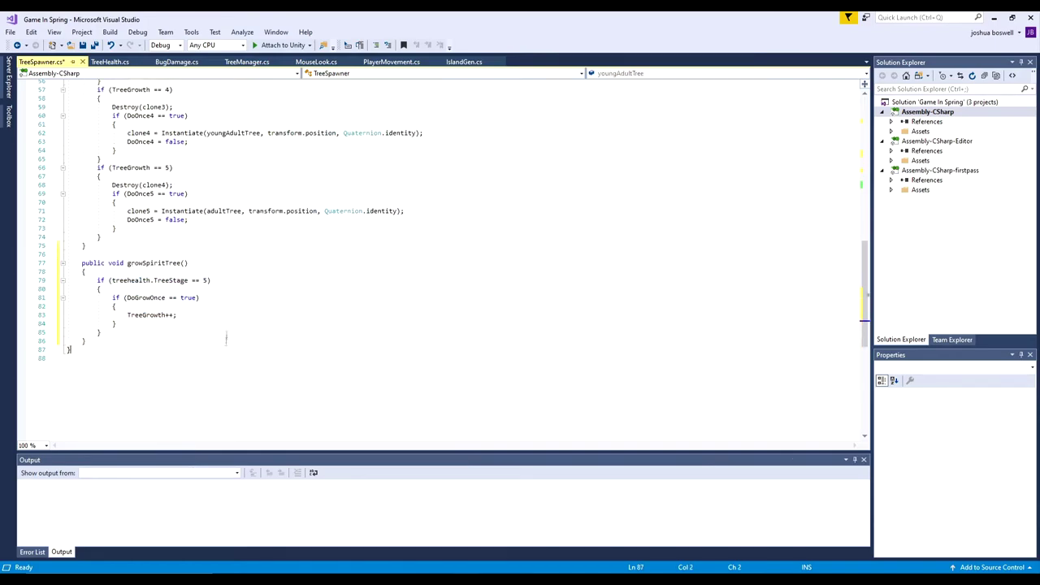
left_click(97, 46)
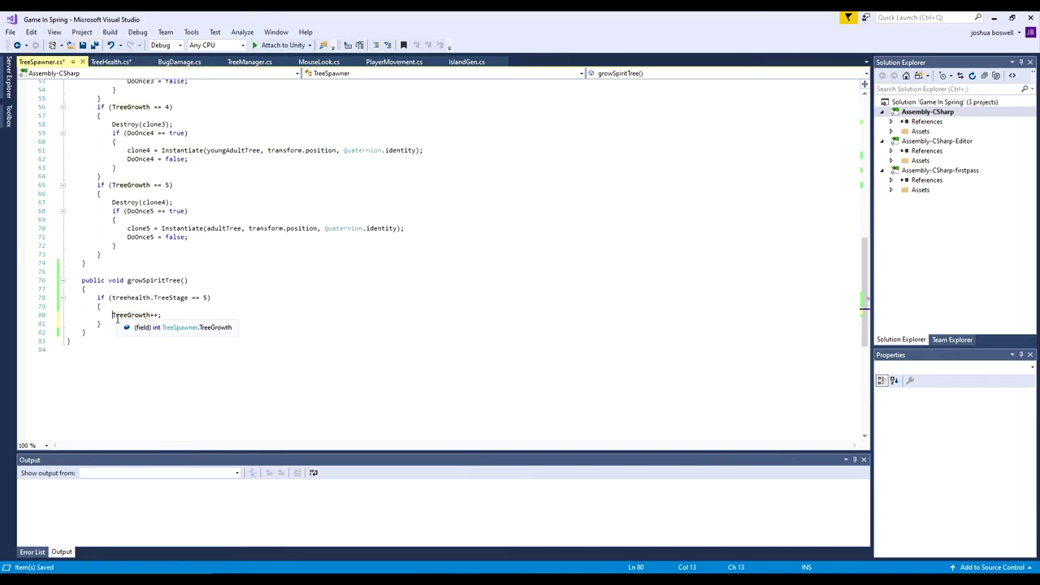
Remove the TreeStage == 5 condition and its braces from growSpiritTree(), keeping only TreeGrowth++.
key("BackSpace")
left_click_drag(104, 323, 19, 301)
key("BackSpace")
key("BackSpace")
key("BackSpace")
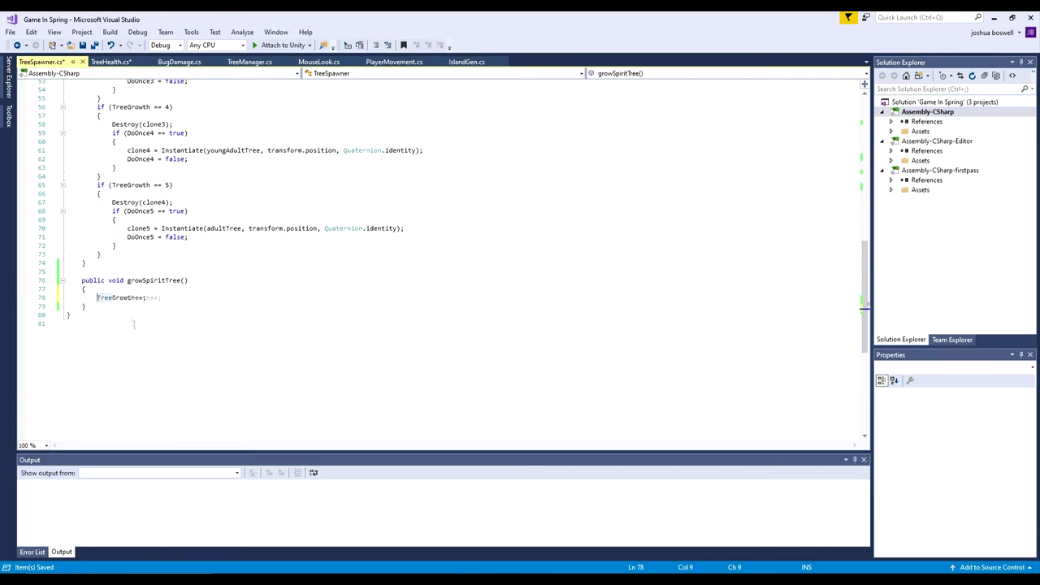
Save all scripts and declare a TreeSpawner treespawner field below playermove in the TreeHealth script.
left_click(97, 46)
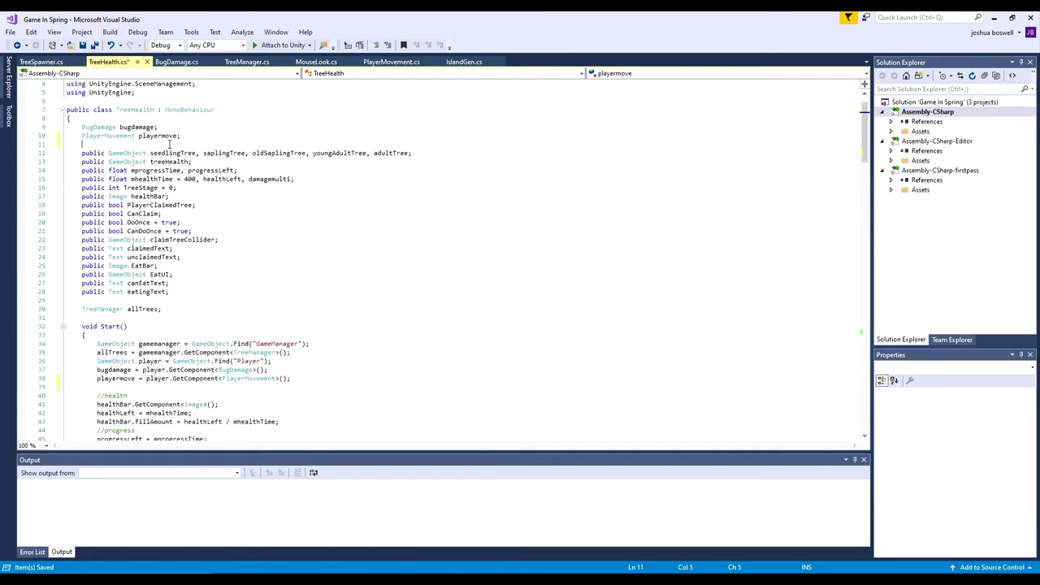
type("TreeSpawner ")
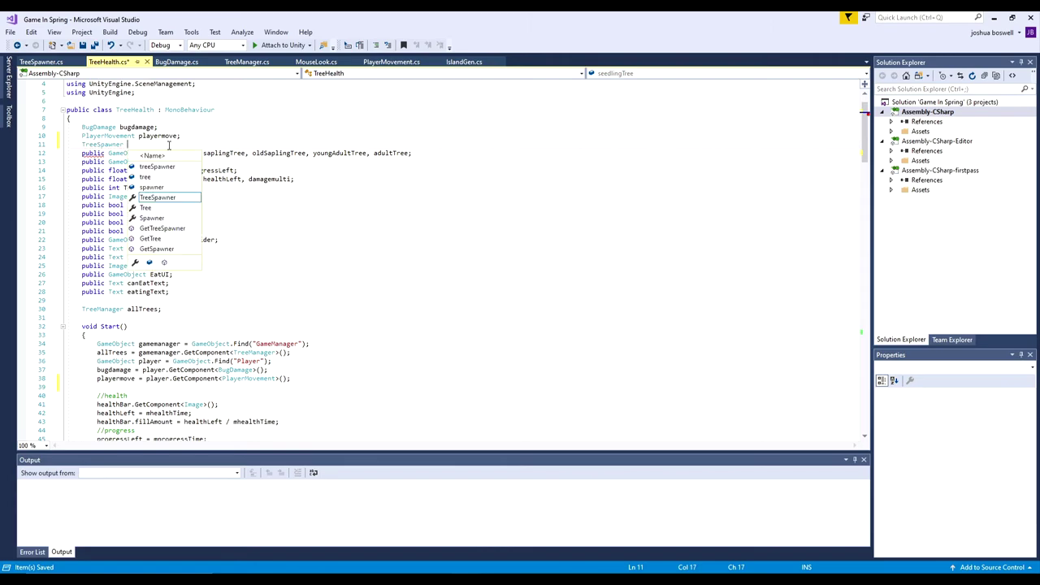
type("treespawner")
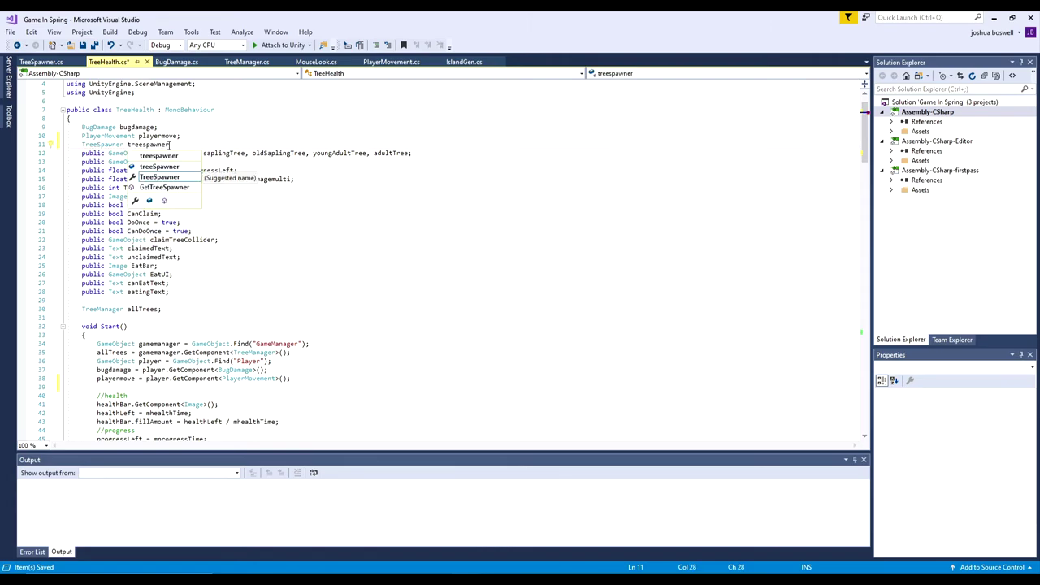
Call treespawner.growSpiritTree(); below healthLeft = mhealthTime; in TreeHealth's TreeStage == 5 block.
type("treespawner.")
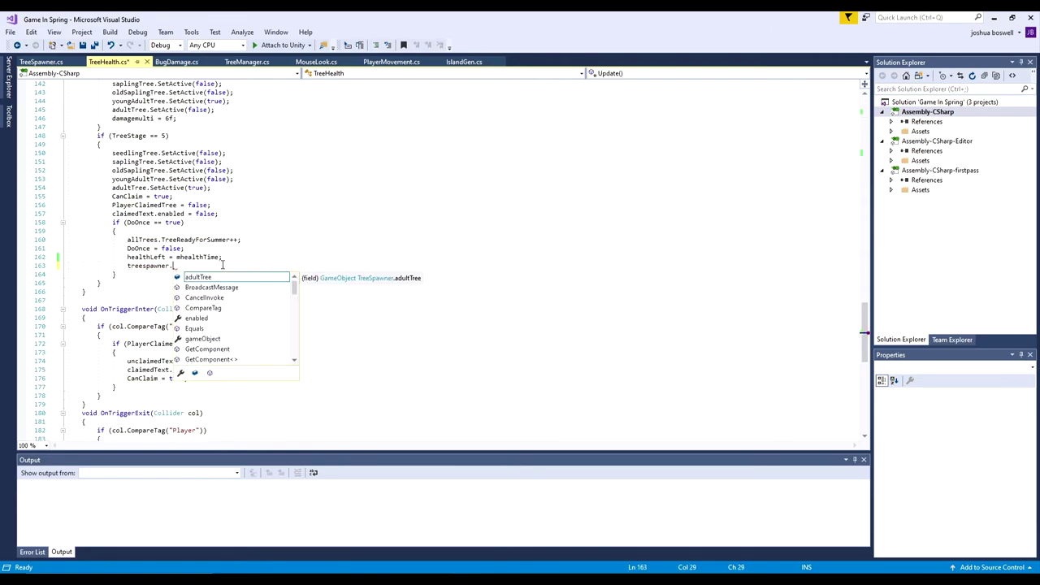
type("growSpiritTree()")
type(";")
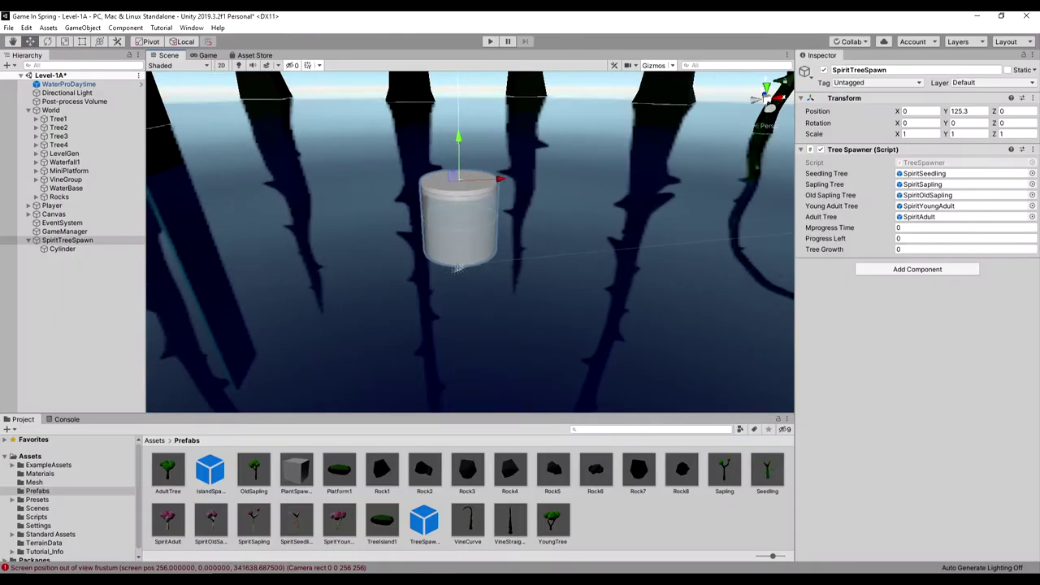
In Unity's Materials folder, try Gold on the spirit tree spawn's cylinder and replace it with LightYellow.
left_click(157, 443)
double_click(209, 473)
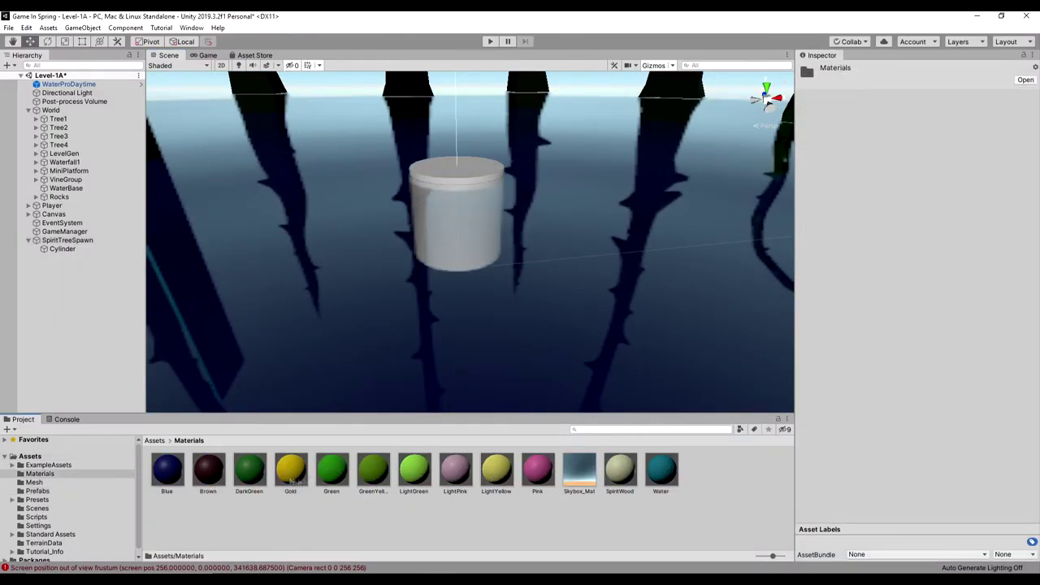
left_click_drag(291, 470, 480, 215)
left_click_drag(497, 470, 476, 203)
Set Gravity to -100 in the Player's Player Movement script.
scroll(479, 199, "down", 3)
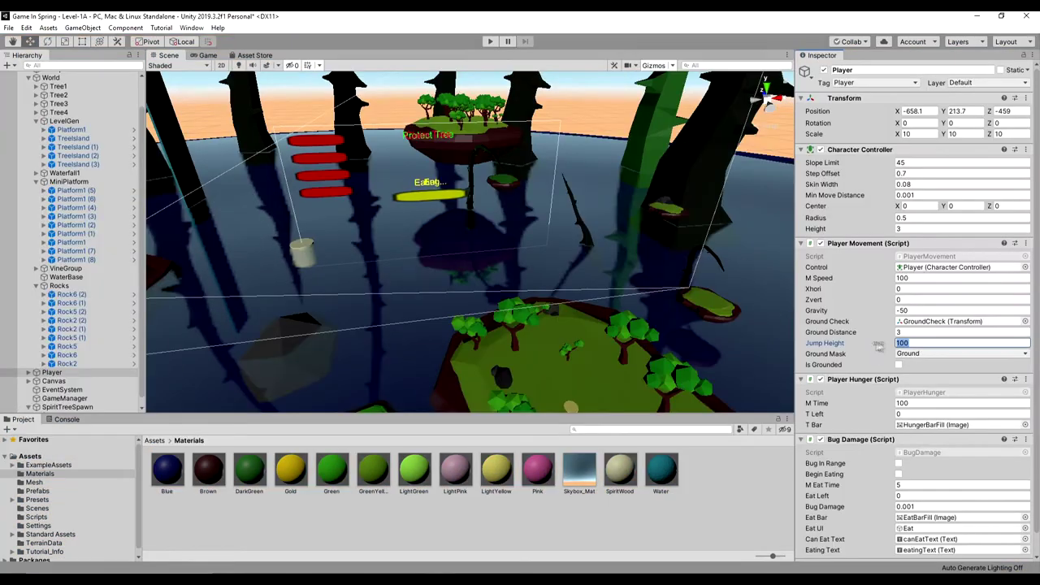
left_click(921, 310)
type("-100")
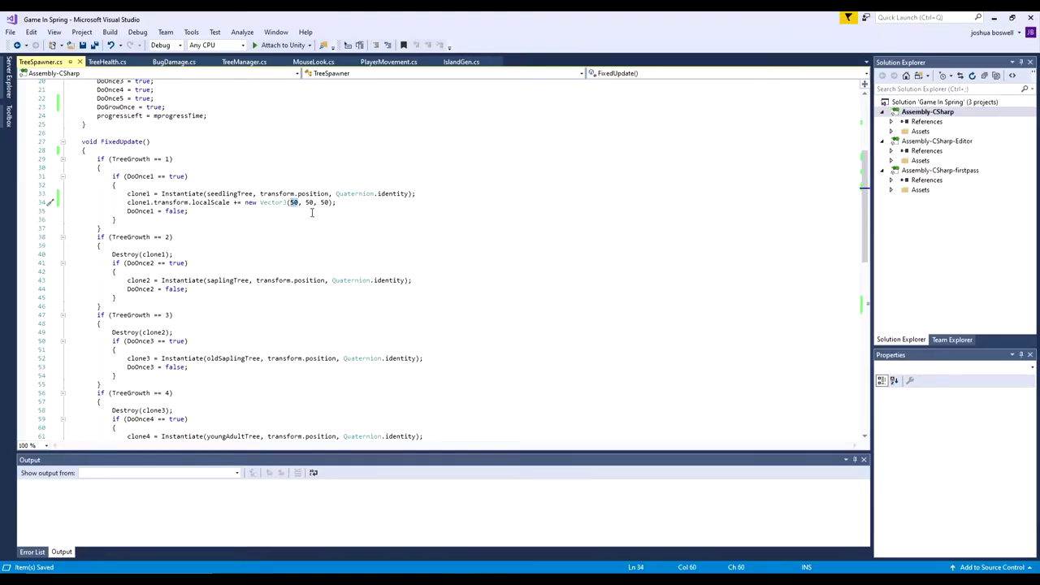
In the TreeSpawner script, change clone1's localScale increment to Vector3(25, 25, 25) and save.
type("25")
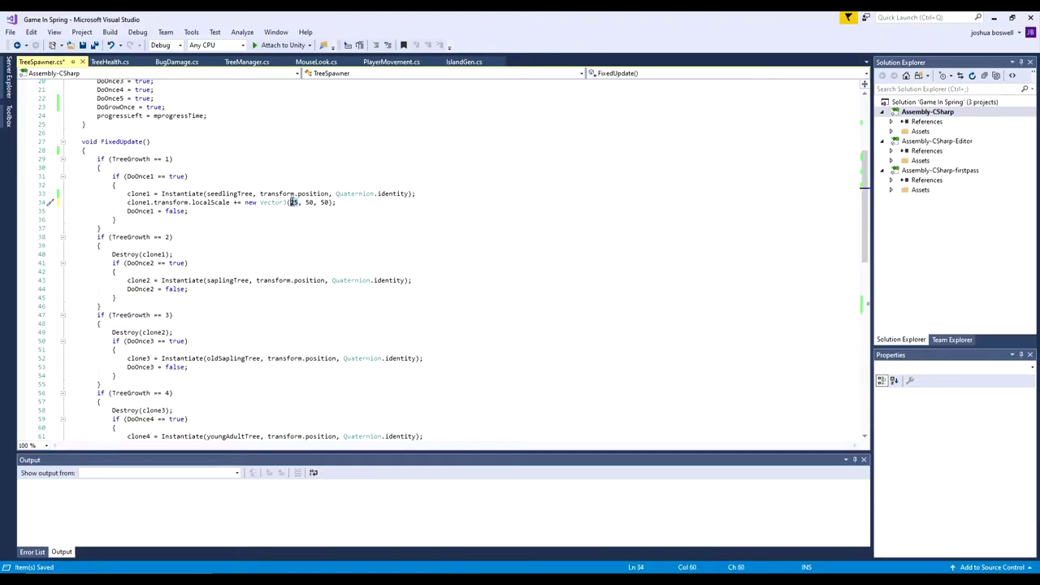
left_click(83, 45)
Copy clone1's localScale line below the saplingTree Instantiate line and rename its variable to clone2.
left_click_drag(337, 202, 128, 204)
key("ctrl+c")
left_click(421, 281)
key("Return")
key("ctrl+v")
left_click(151, 291)
key("BackSpace")
type("2")
Add the same localScale line for clone3 and clone4 below the oldSaplingTree and youngAdultTree Instantiate lines.
scroll(194, 319, "down", 2)
left_click(434, 314)
key("Return")
key("ctrl+v")
left_click(155, 323)
key("Return")
key("ctrl+v")
left_click(150, 334)
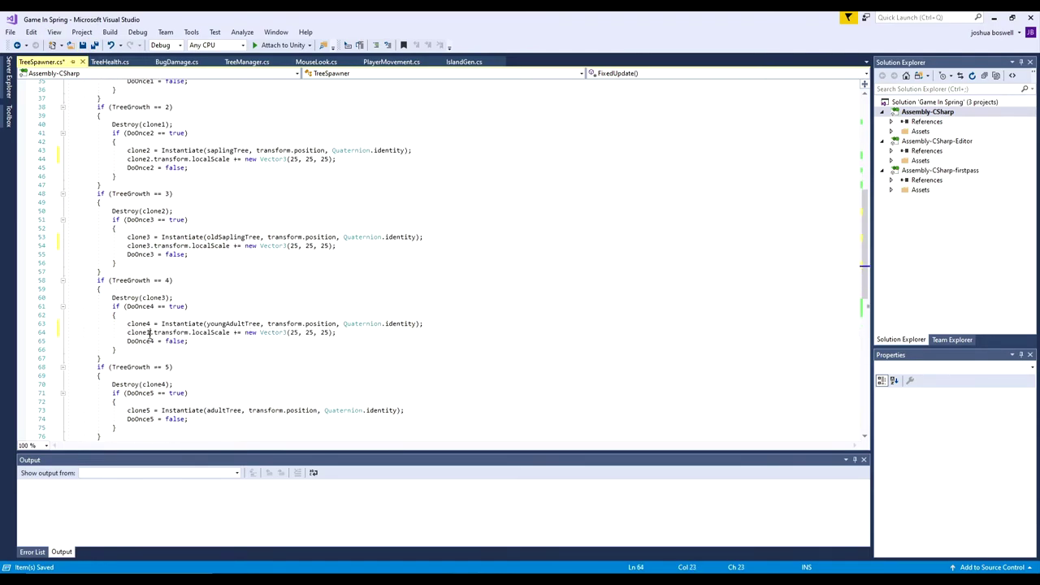
Add clone5.transform.localScale += new Vector3(25, 25, 25); below the adultTree Instantiate line.
scroll(152, 345, "down", 4)
left_click(407, 306)
key("Return")
key("ctrl+v")
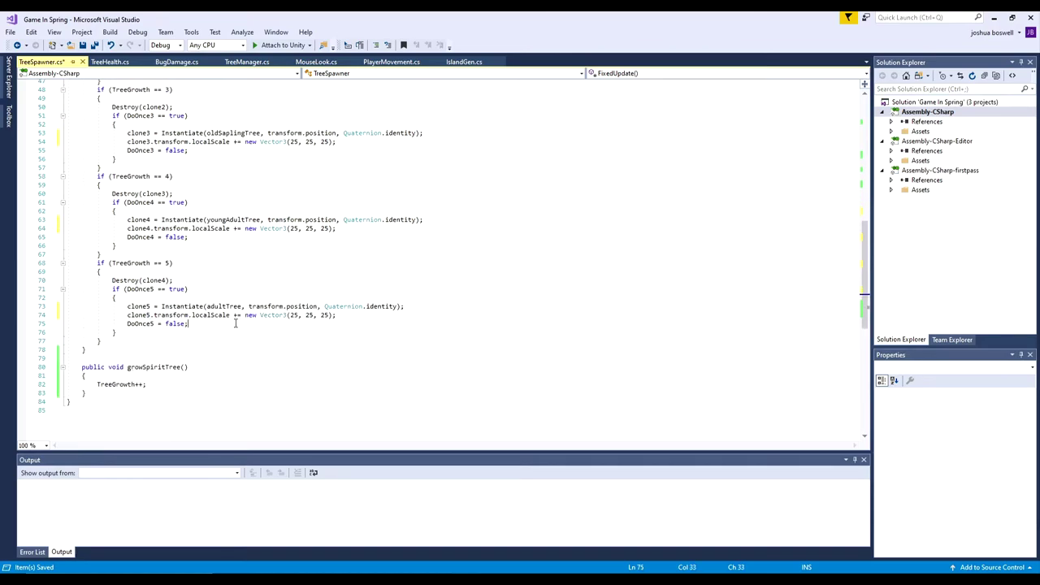
Switch to Unity, open the Scripts folder and rename Bug (2) under Tree1's Seedling as CorruptSpirit.
key("alt+Tab")
double_click(415, 473)
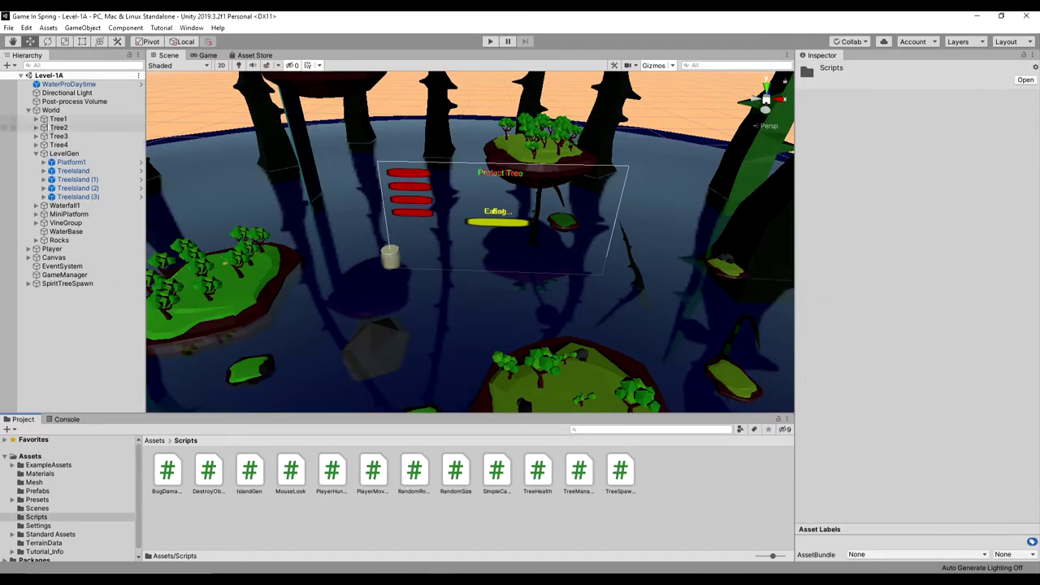
double_click(59, 119)
left_click(36, 154)
left_click(36, 119)
left_click(44, 128)
left_click(83, 138)
left_click(84, 145)
left_click(86, 145)
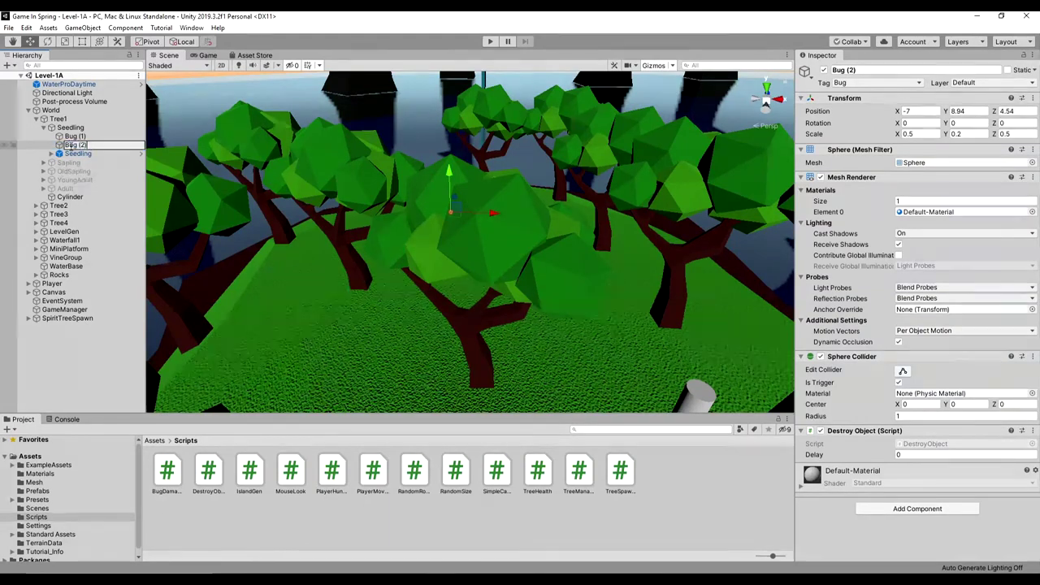
type("Corrupt")
key("Return")
left_click(92, 145)
left_click_drag(99, 145, 88, 146)
type("Spirit")
key("Return")
Delete Bug (1) from Tree1's Seedling and move CorruptSpirit out to the scene's top level.
left_click(92, 138)
key("Delete")
left_click(78, 137)
left_click(72, 129)
left_click(76, 137)
left_click_drag(76, 138, 43, 374)
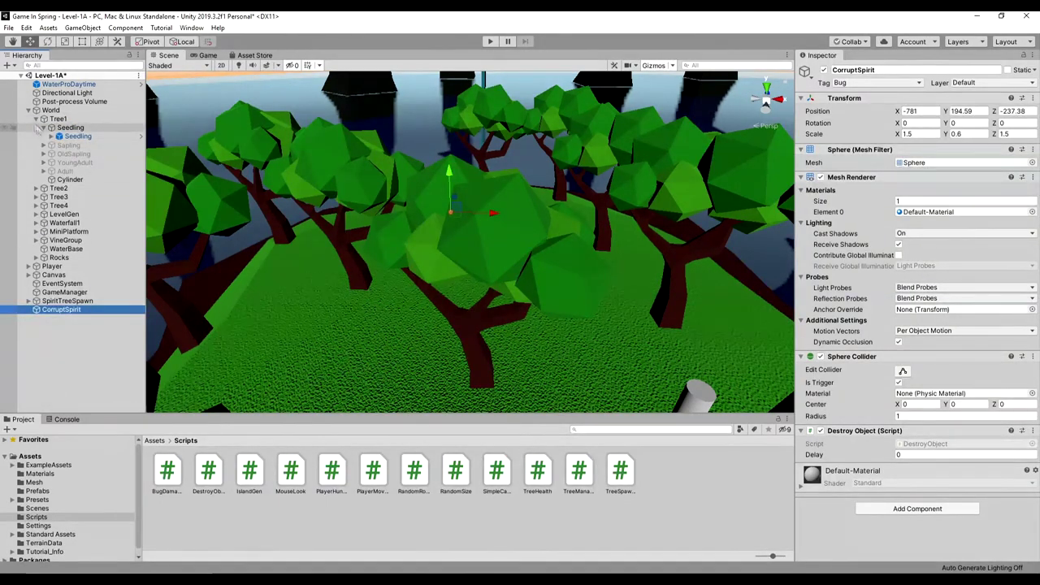
Collapse Tree1 and the World group in the hierarchy and select CorruptSpirit.
left_click(37, 118)
left_click(27, 111)
left_click(29, 111)
left_click(48, 155)
left_click(48, 164)
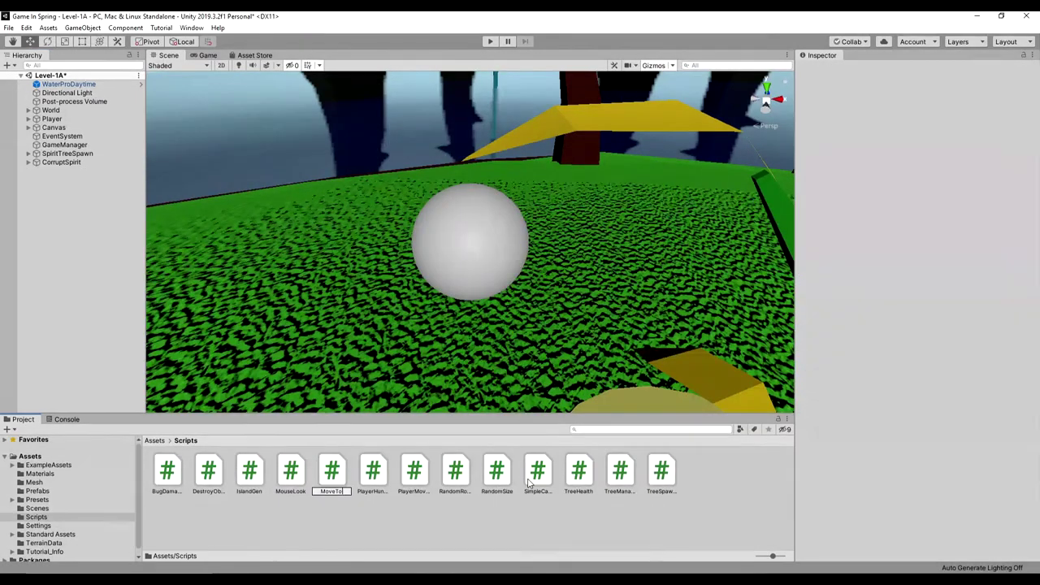
Name the new C# script MoveToAttack and open it in Visual Studio.
key("Return")
double_click(327, 471)
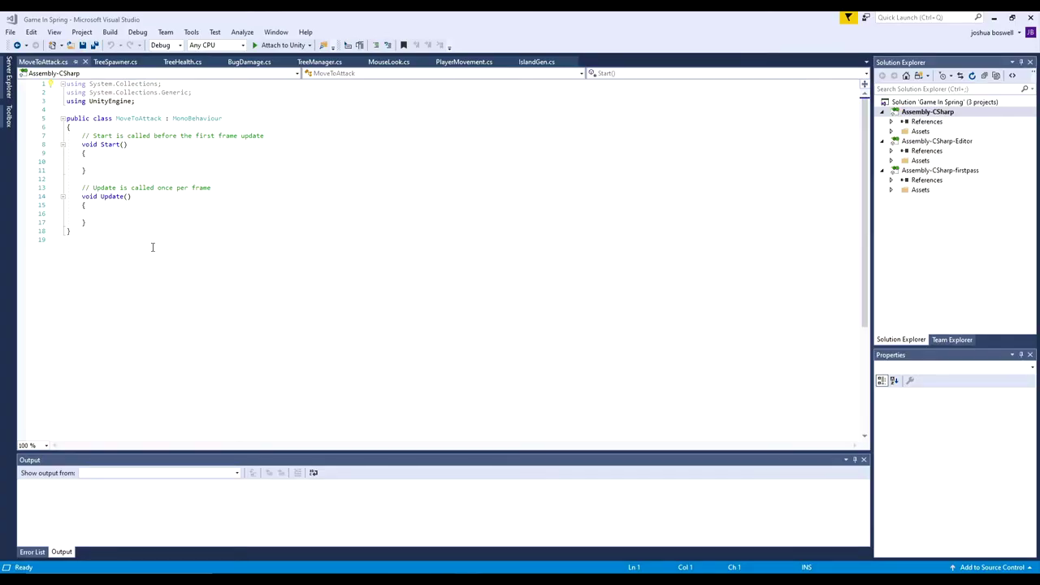
left_click(132, 153)
left_click(105, 136)
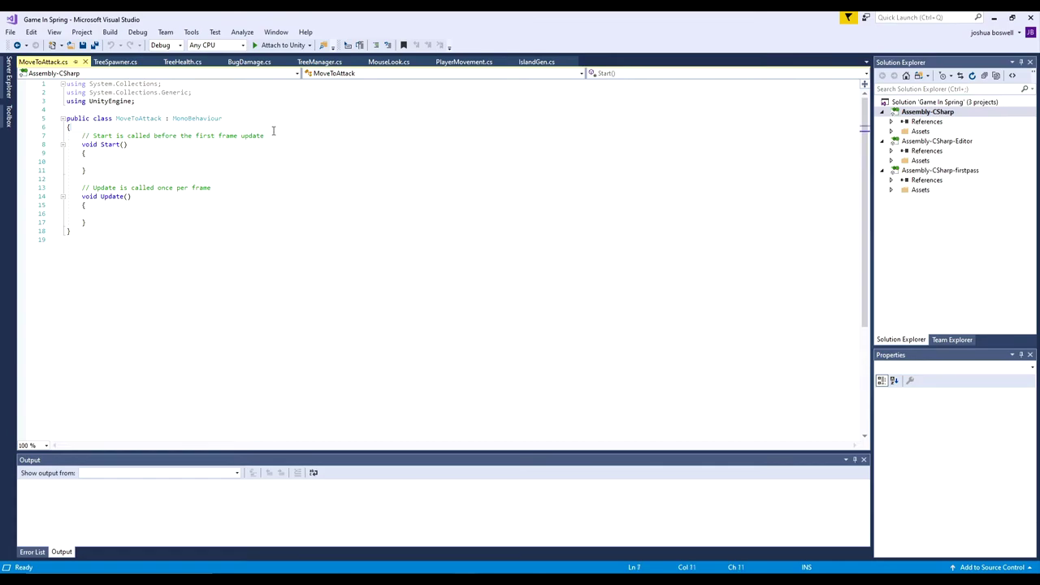
Remove the default comments above Start() and Update() in the MoveToAttack script.
left_click_drag(274, 133, 82, 136)
key("BackSpace")
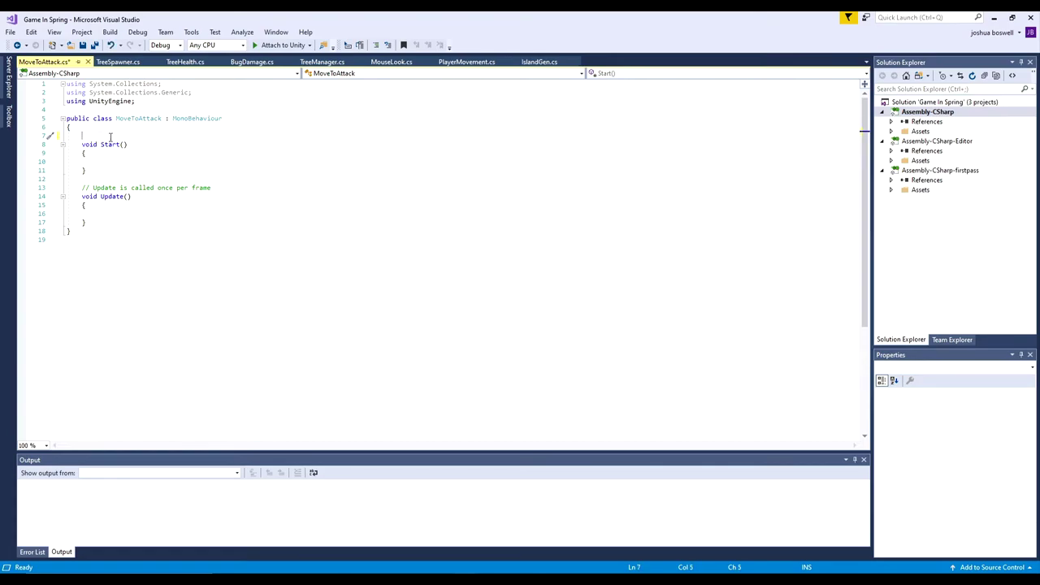
left_click_drag(67, 187, 215, 188)
key("BackSpace")
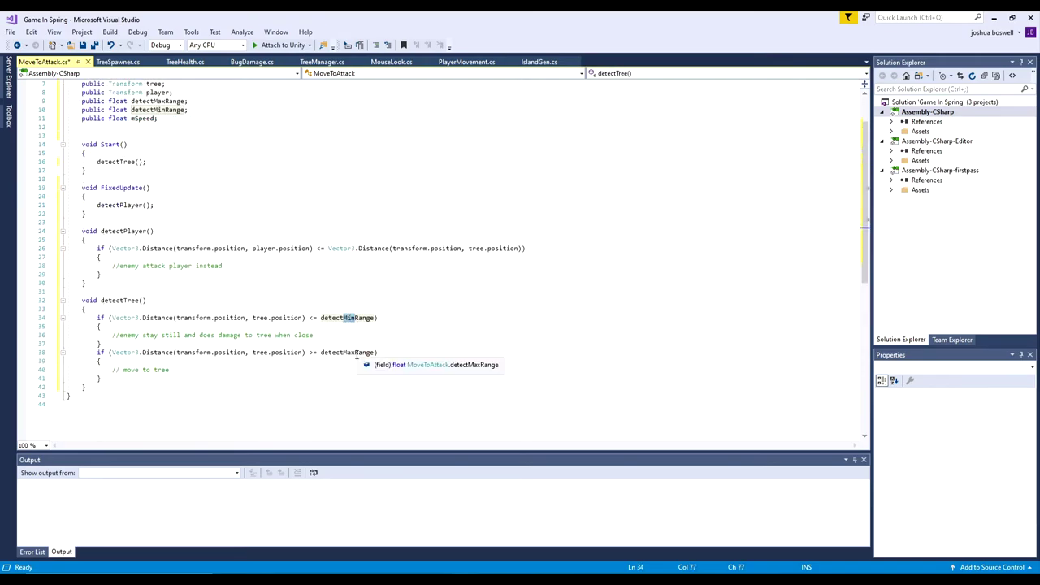
Use detectTreeRange in place of detectMinRange and detectMaxRange in both detectTree() conditions.
left_click_drag(355, 352, 343, 352)
key("BackSpace")
left_click(344, 318)
type("T")
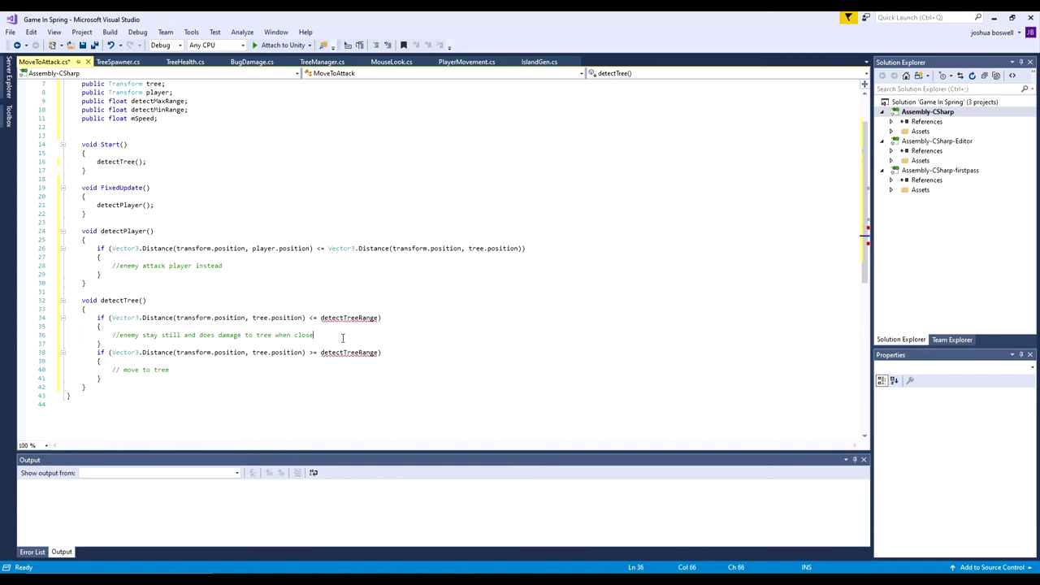
left_click(350, 361)
scroll(327, 324, "up", 1)
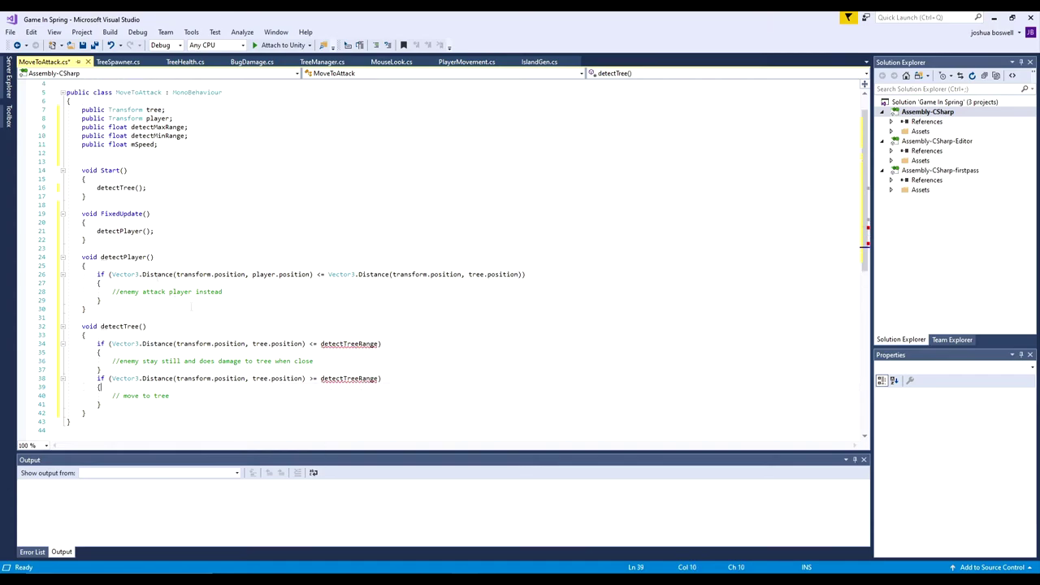
Remove the detectMinRange field, rename the detectMaxRange field detectTreeRange and save the script.
left_click_drag(189, 136, 189, 128)
key("BackSpace")
left_click(169, 128)
key("BackSpace")
key("BackSpace")
key("BackSpace")
key("BackSpace")
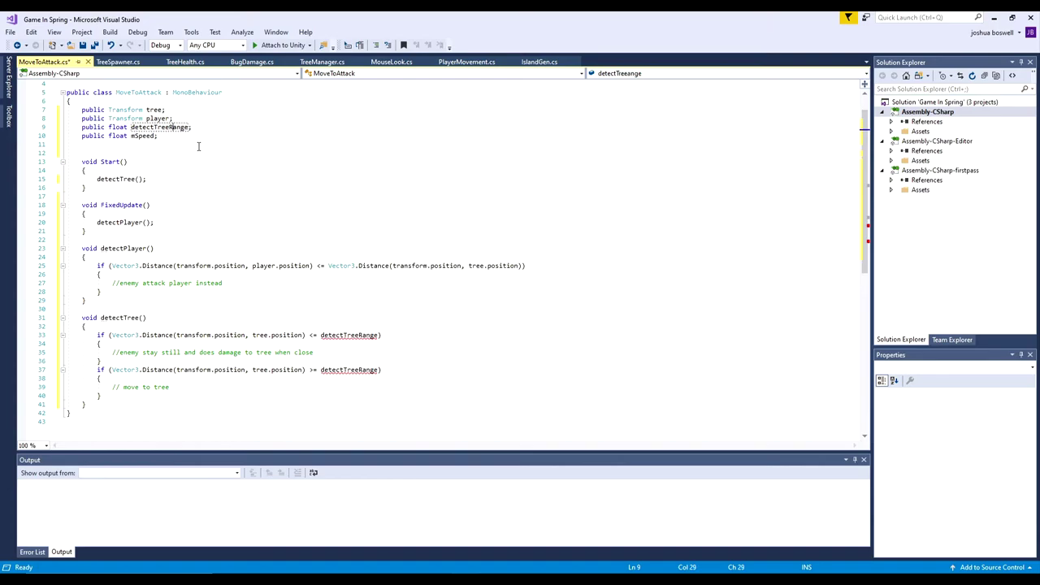
left_click(199, 146)
scroll(303, 322, "down", 2)
left_click(83, 47)
left_click(192, 325)
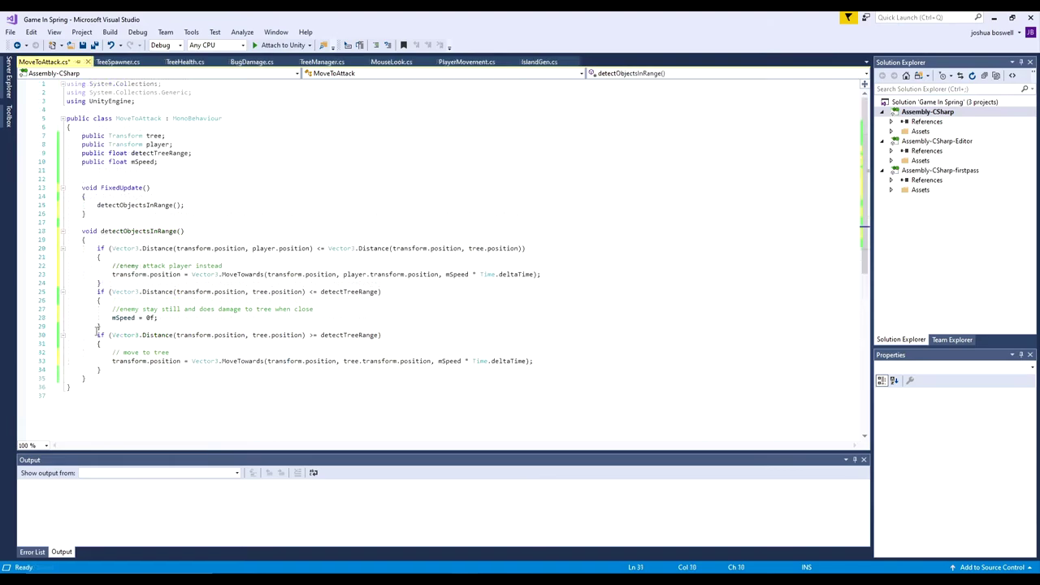
Turn both tree-distance conditions in detectObjectsInRange() into else if, compare the player distance with <, and save.
left_click(98, 335)
type("else")
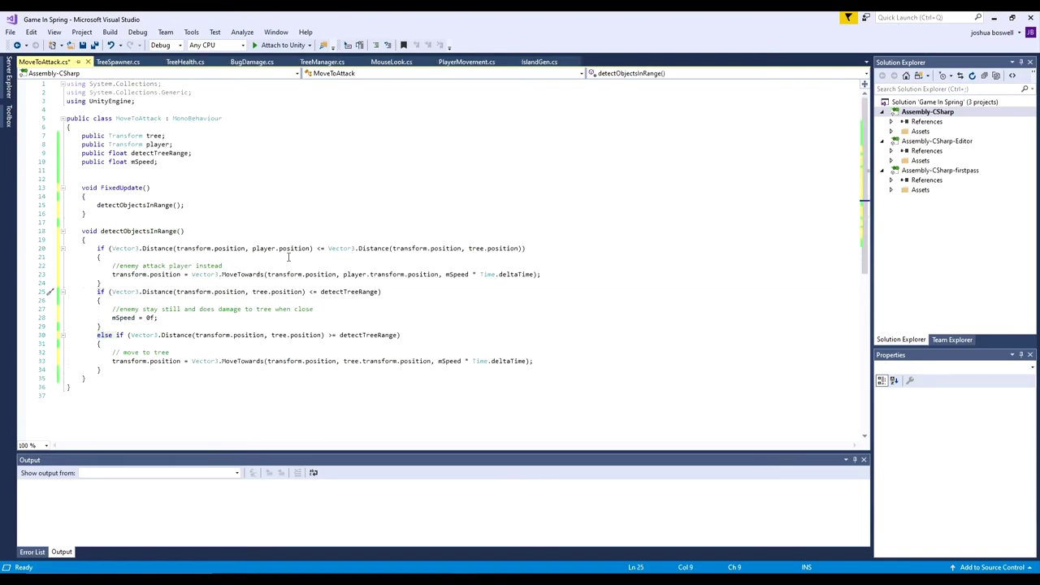
key("BackSpace")
left_click(264, 274)
type("else")
left_click(169, 318)
left_click(82, 46)
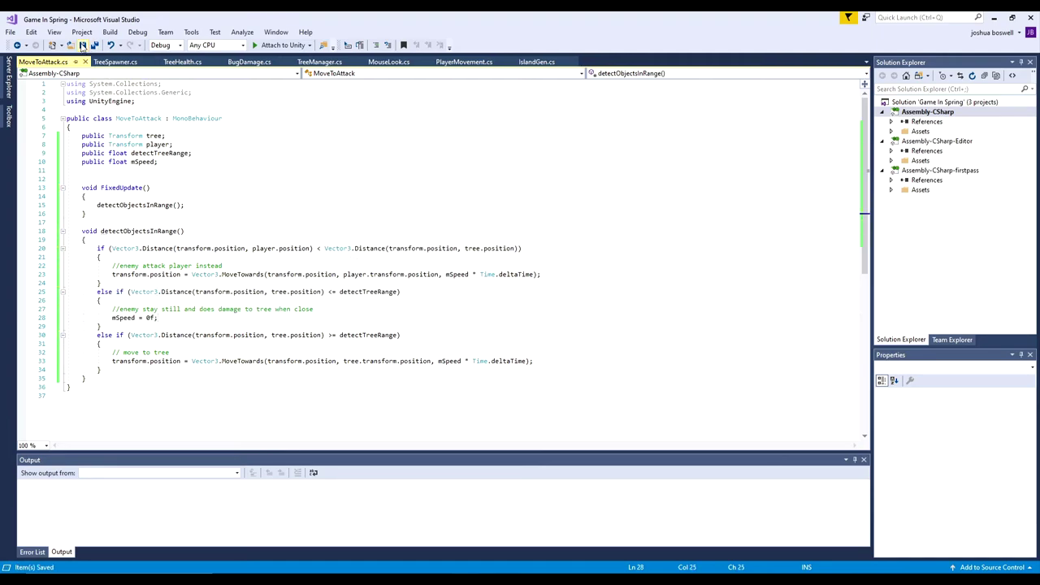
Delete text from the player-distance block in detectObjectsInRange() and save the script.
left_click_drag(240, 284, 194, 265)
key("BackSpace")
key("ctrl+s")
left_click(160, 285)
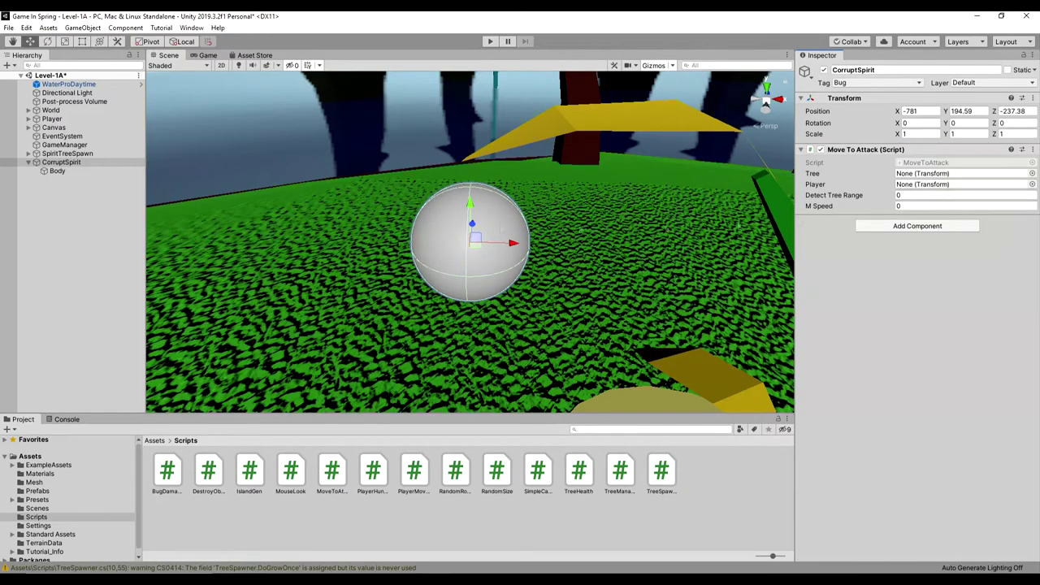
In Unity, assign Player and Tree1 to the Player and Tree fields of CorruptSpirit's Move To Attack script.
left_click_drag(52, 119, 943, 185)
left_click(29, 111)
left_click_drag(59, 120, 934, 174)
left_click(58, 119)
Play-test the level with CorruptSpirit in it and stop the game.
left_click(490, 41)
left_click(491, 41)
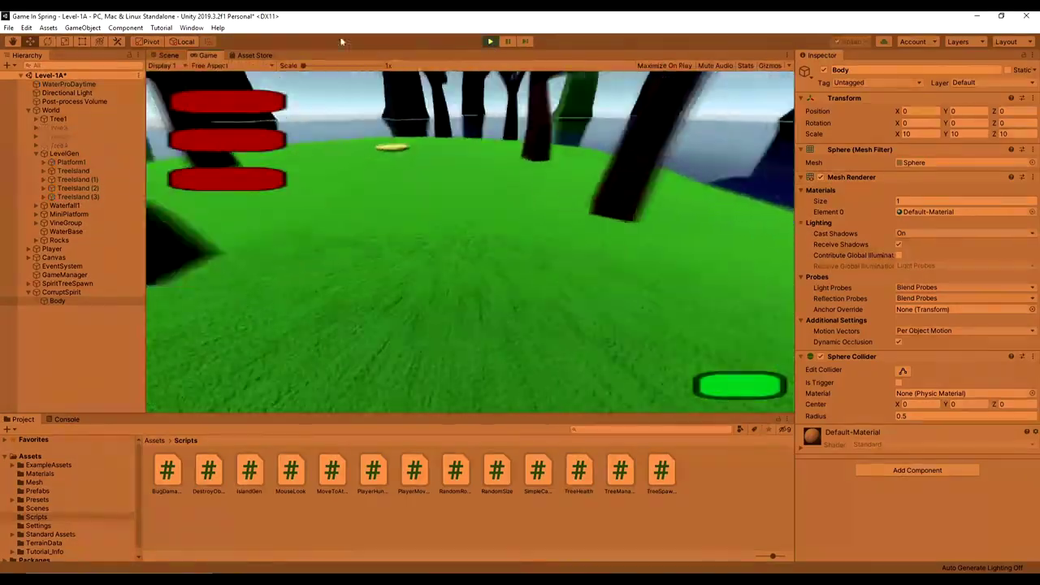
left_click(492, 42)
Move CorruptSpirit along the Z axis to about -418.62.
left_click(61, 292)
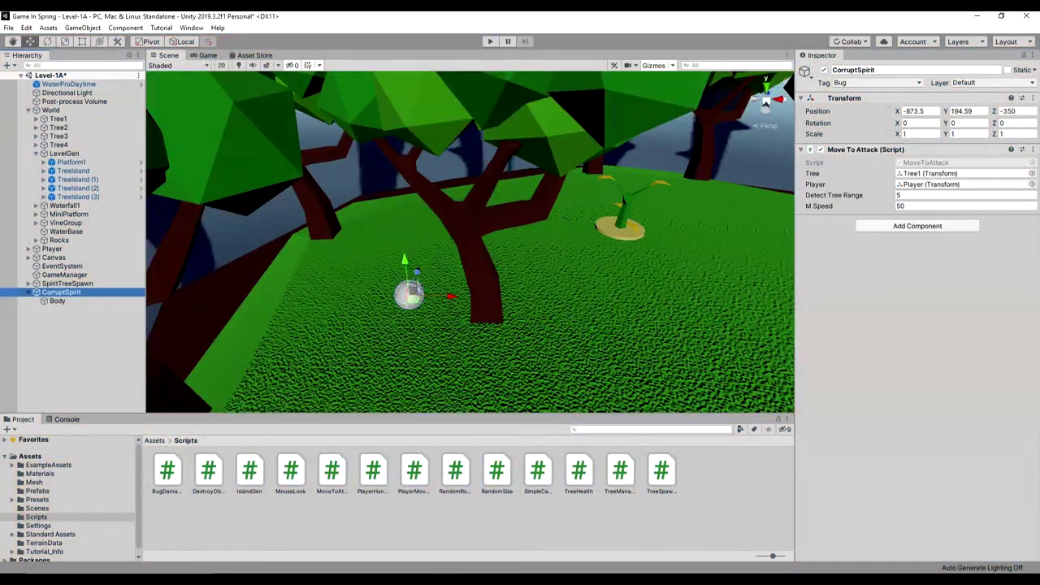
double_click(61, 293)
left_click(56, 300)
left_click(61, 293)
scroll(473, 229, "down", 8)
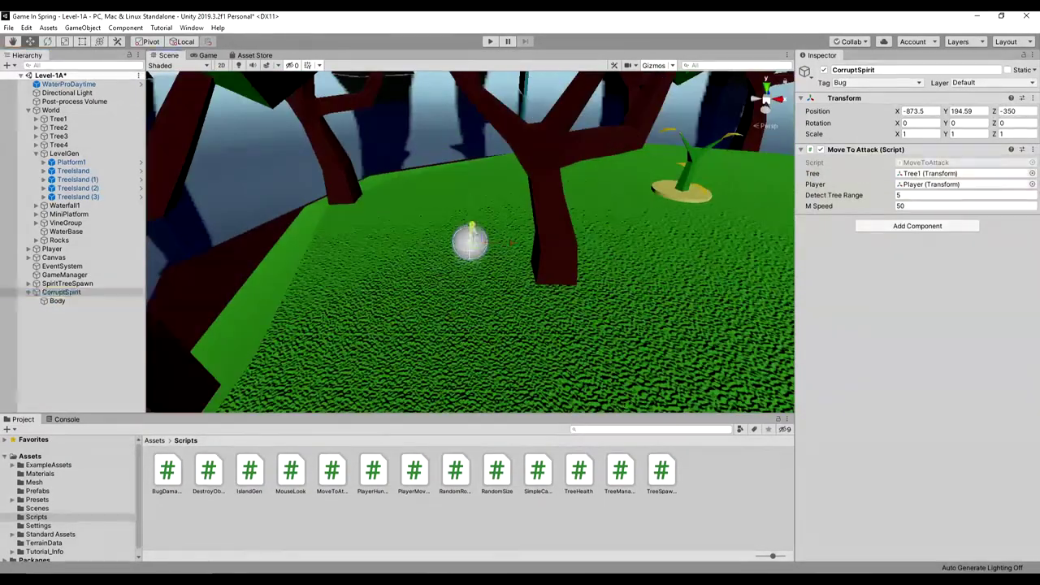
left_click_drag(473, 229, 493, 81)
Play-test how CorruptSpirit moves towards the player and Tree1 while walking forward, and stop the game.
left_click(491, 42)
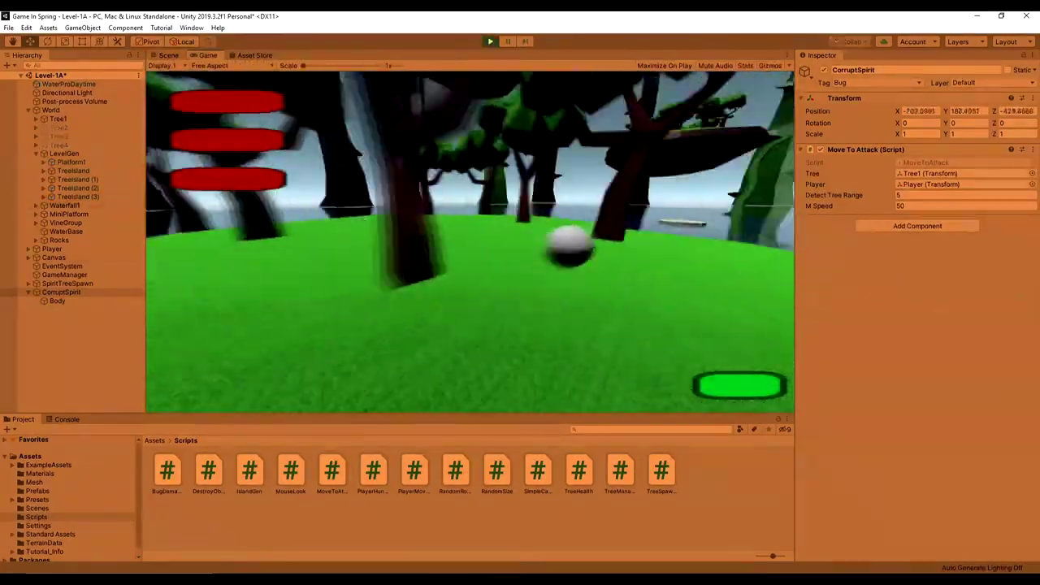
key("w")
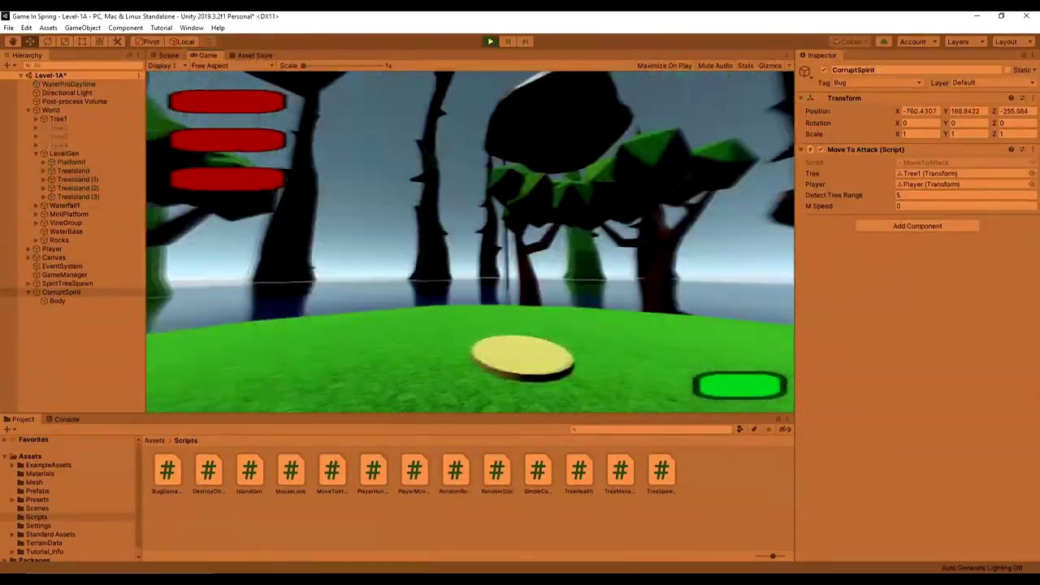
key("w")
left_click(491, 42)
Enlarge the Sphere Collider radius of CorruptSpirit's Body to 6.
left_click(61, 292)
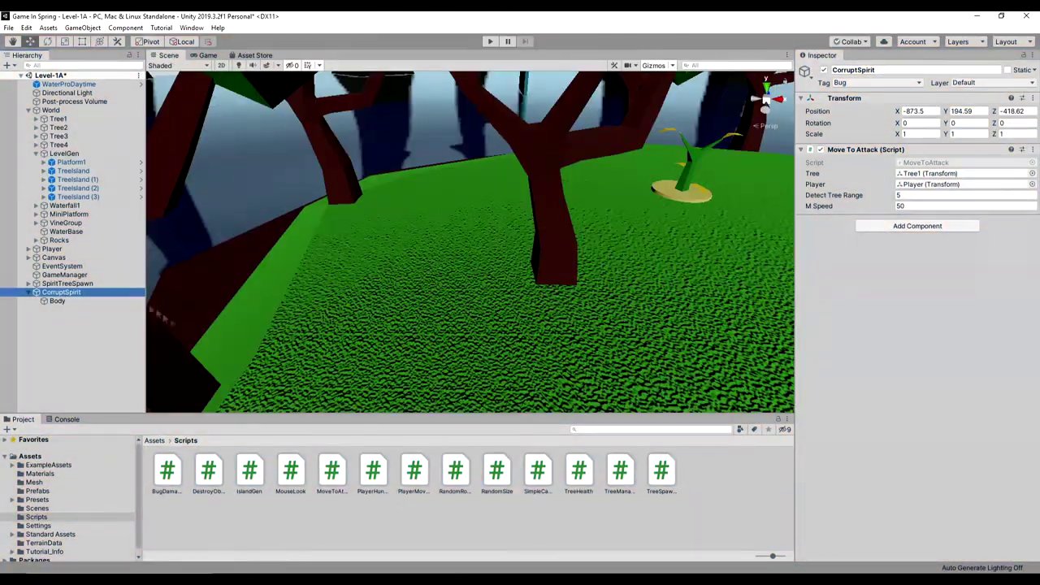
left_click(61, 301)
left_click(63, 292)
left_click(67, 302)
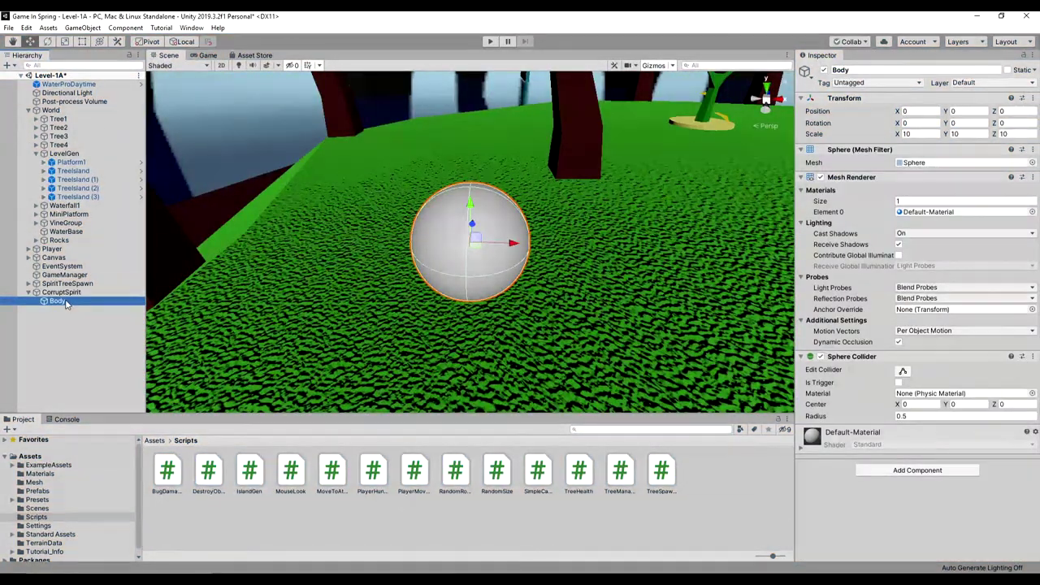
left_click_drag(887, 417, 898, 418)
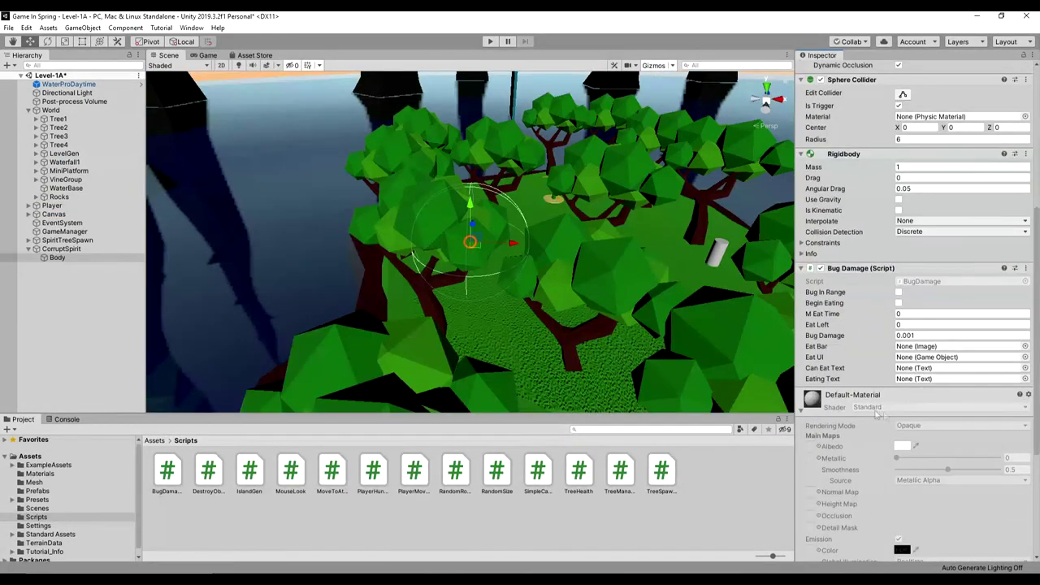
Assign EatBarFill, Eat, canEatText and eatingText to the Eat Bar, Eat UI, Can Eat Text and Eating Text references of Body's Bug Damage script.
left_click(876, 413)
left_click(29, 214)
left_click(35, 267)
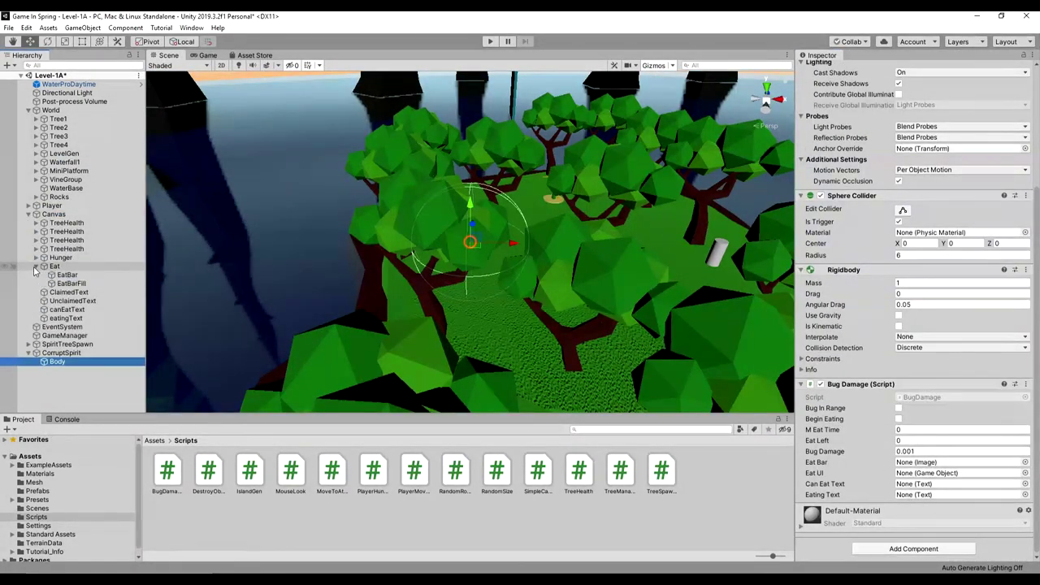
left_click_drag(71, 284, 906, 463)
left_click_drag(57, 268, 900, 473)
left_click_drag(67, 318, 926, 483)
Set Bug Damage to 0.01 and M Eat Time to 5 in Body's Bug Damage script.
type("0.01")
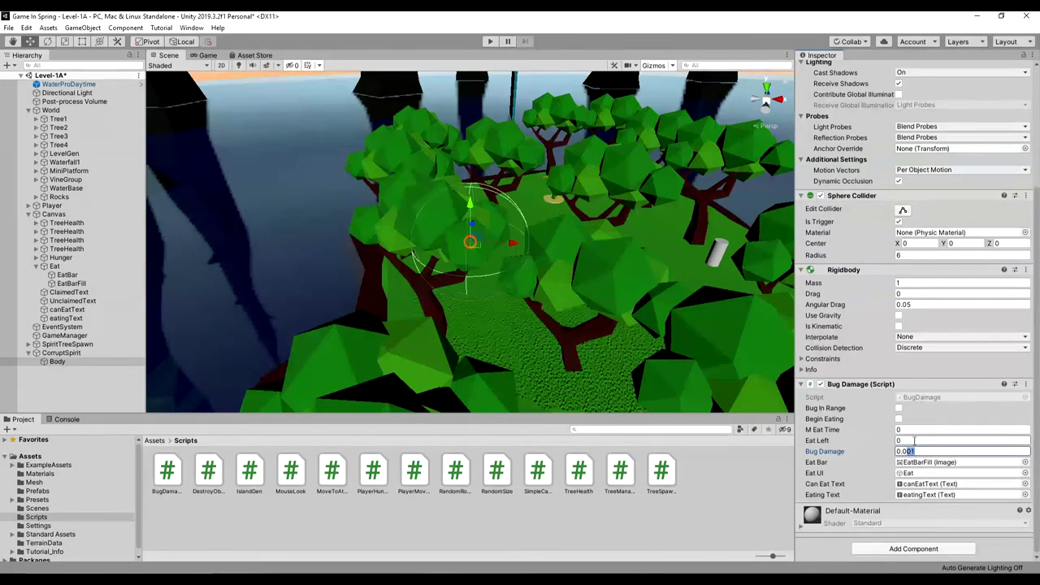
left_click(909, 431)
type("5")
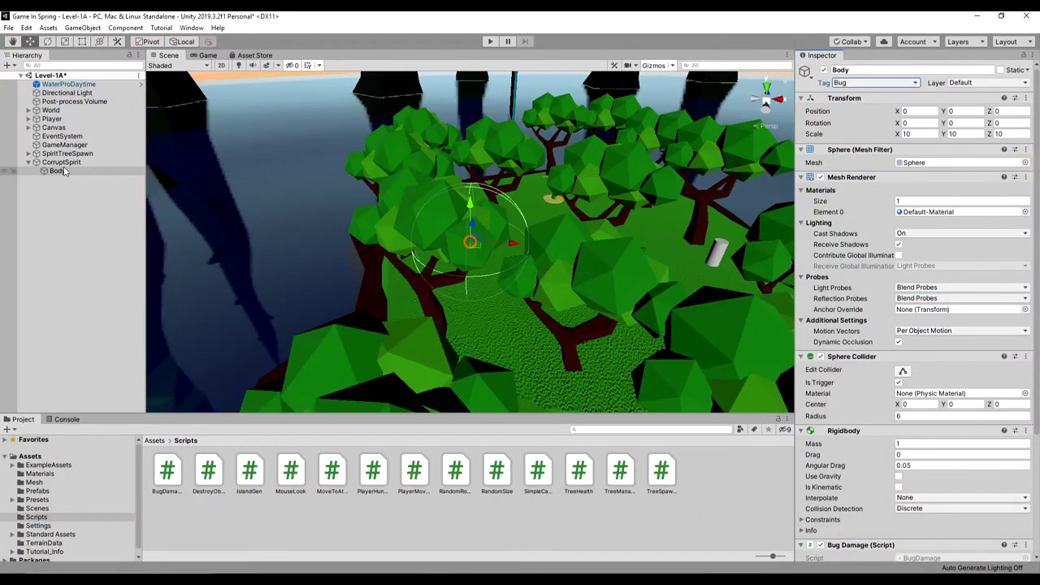
Select CorruptSpirit and play-test the level, walking forward to meet the spirit and eating it.
left_click(61, 162)
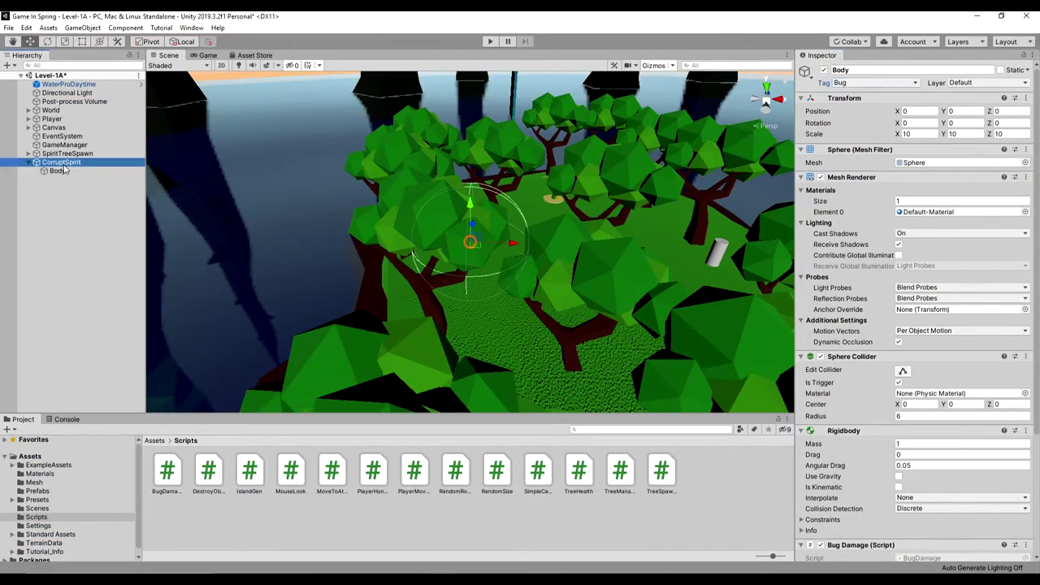
left_click(491, 41)
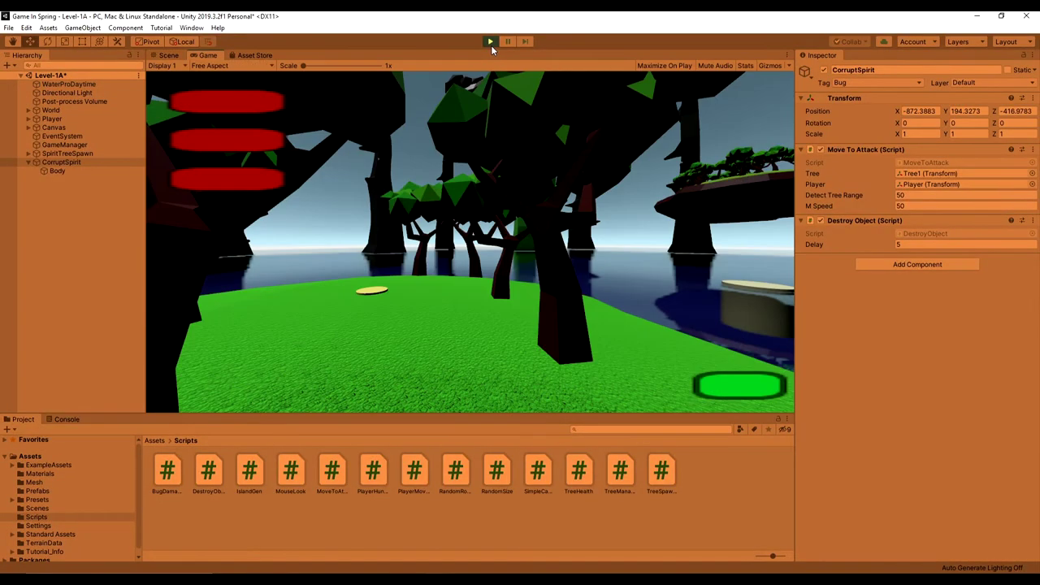
key("w")
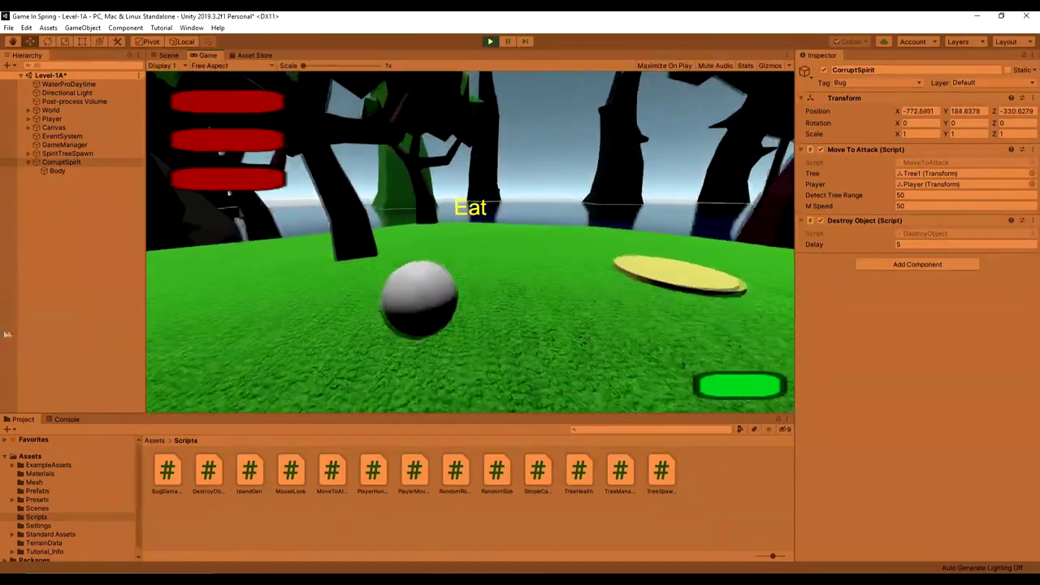
left_click(55, 332)
left_click(407, 290)
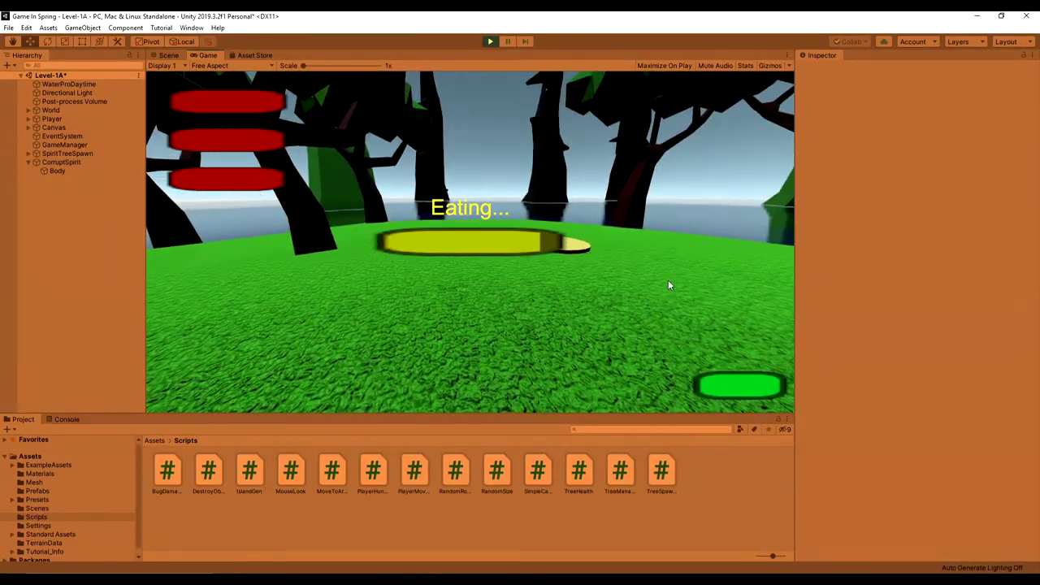
left_click(669, 283)
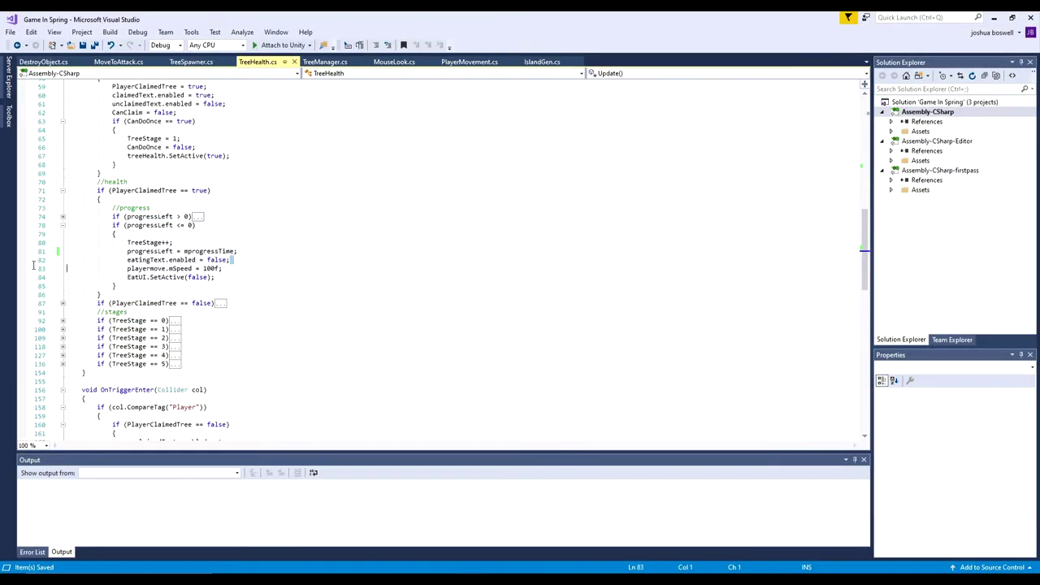
In Visual Studio, delete the eatingText.enabled and EatUI.SetActive lines from the progressLeft <= 0 block of TreeHealth.cs and save the script.
left_click_drag(235, 260, 34, 262)
key("BackSpace")
key("BackSpace")
left_click_drag(238, 267, 5, 269)
key("BackSpace")
key("BackSpace")
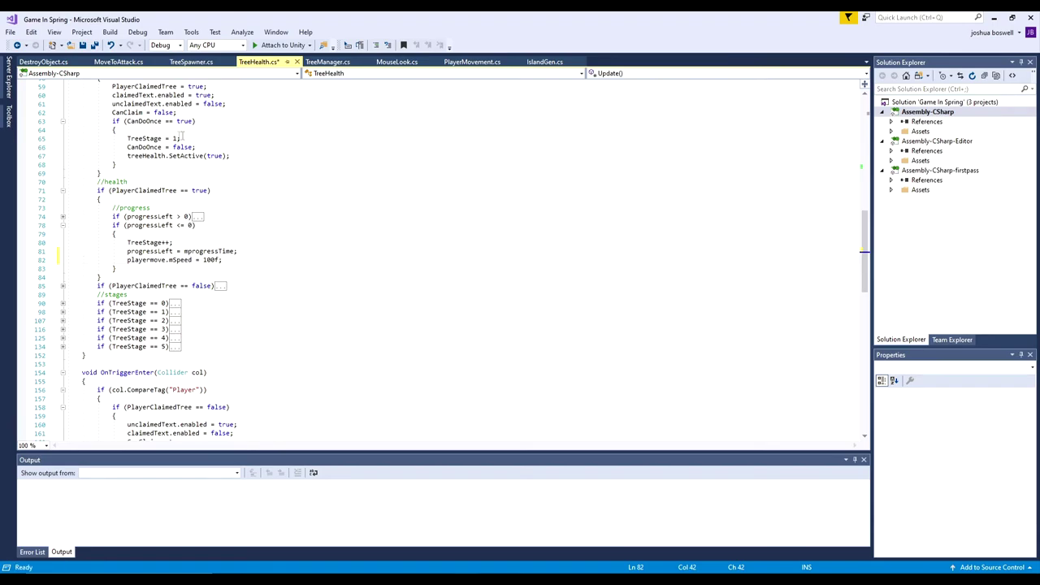
scroll(162, 151, "up", 2)
scroll(186, 264, "up", 9)
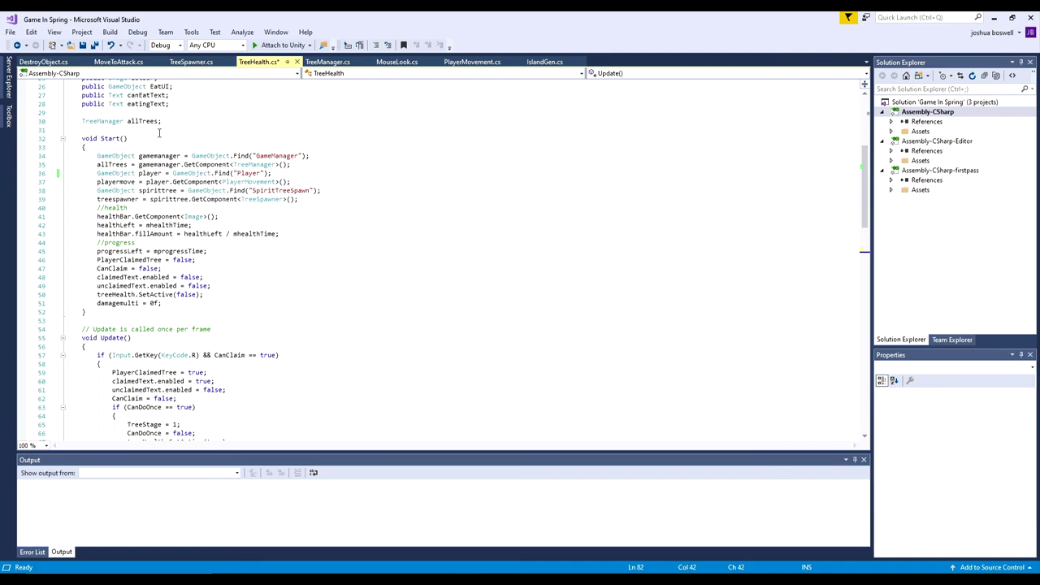
left_click(90, 46)
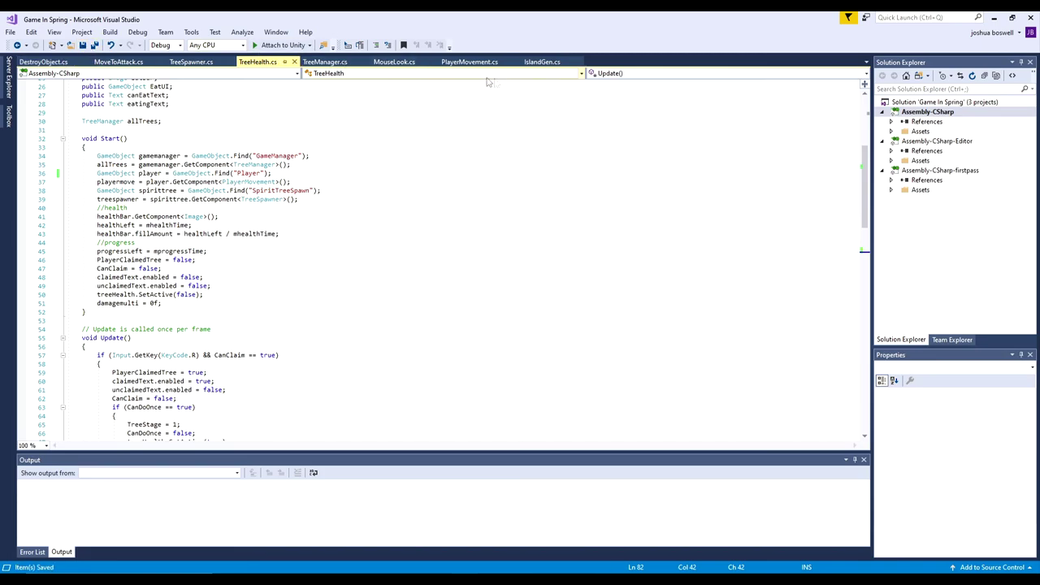
Delete the EatBar, EatUI, canEatText, eatingText and bugdamage field declarations from the TreeHealth class and save the script.
scroll(298, 198, "up", 6)
left_click_drag(172, 261, 2, 236)
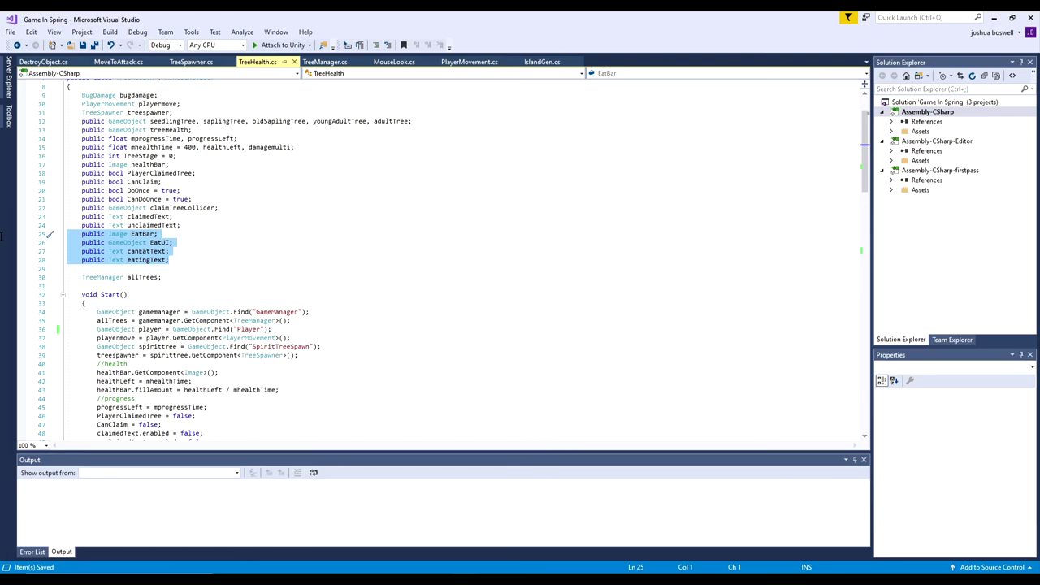
key("BackSpace")
key("BackSpace")
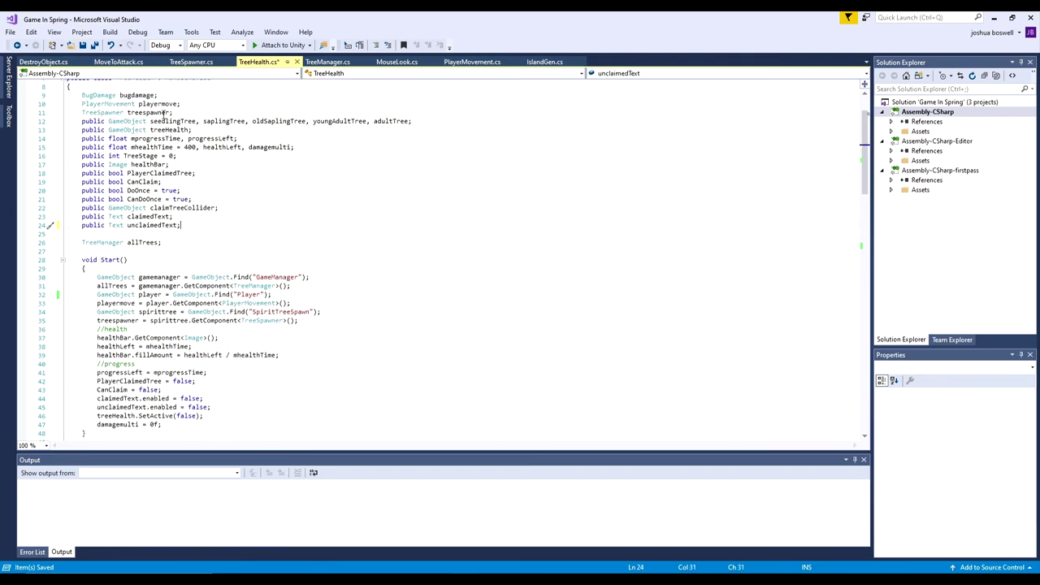
left_click_drag(174, 96, 66, 95)
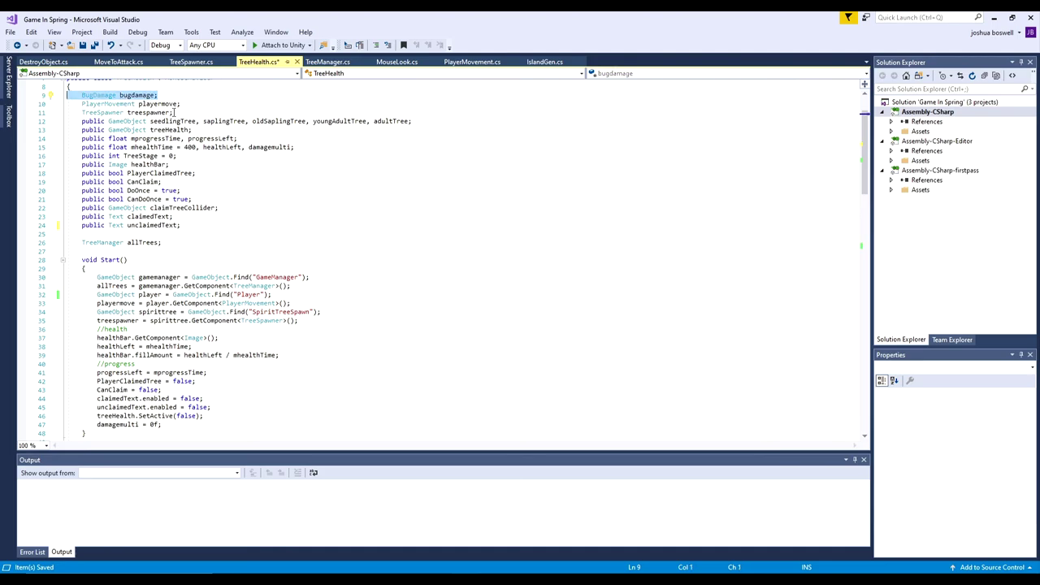
key("BackSpace")
key("BackSpace")
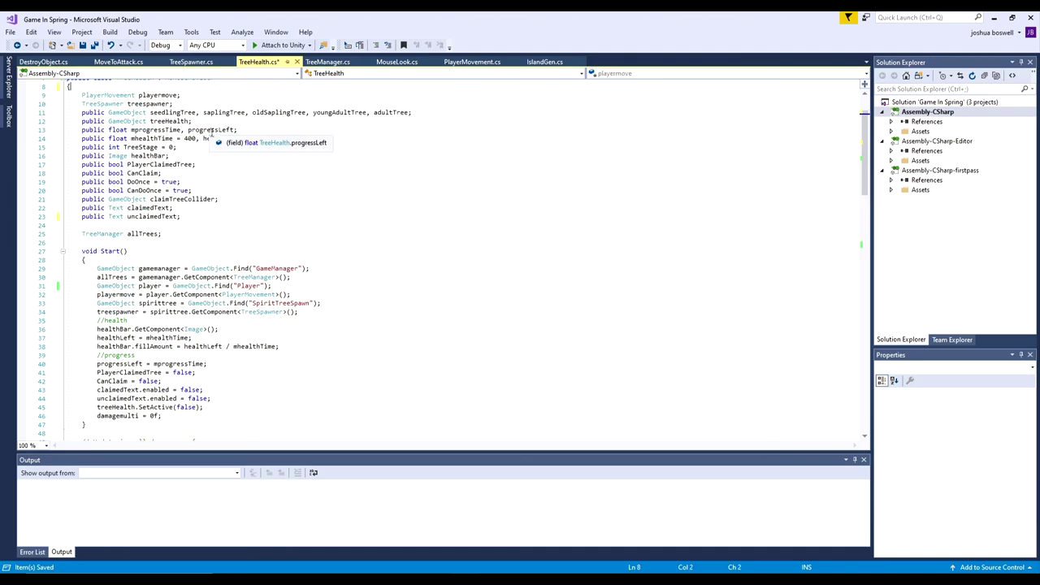
left_click(94, 46)
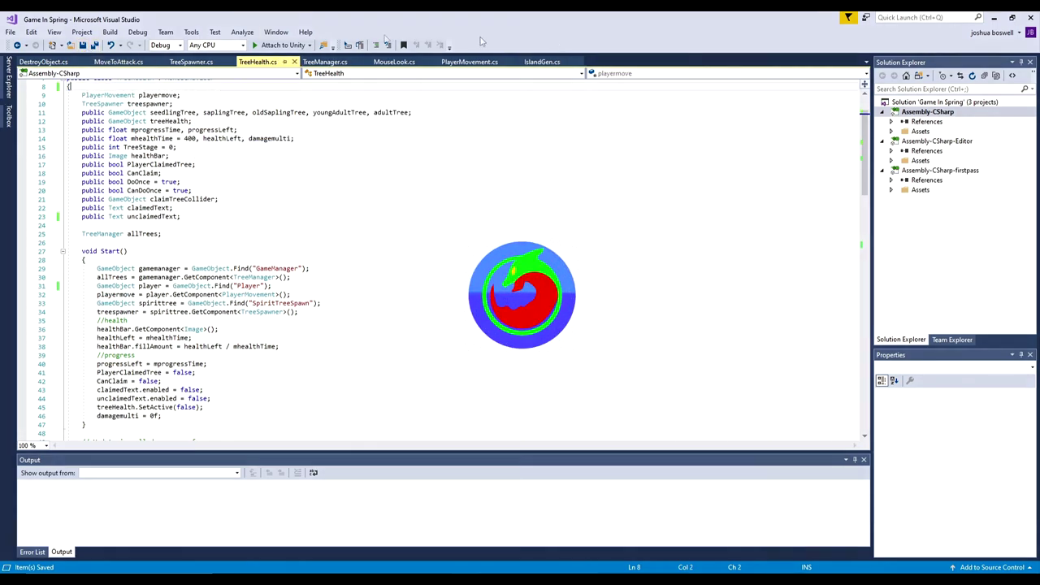